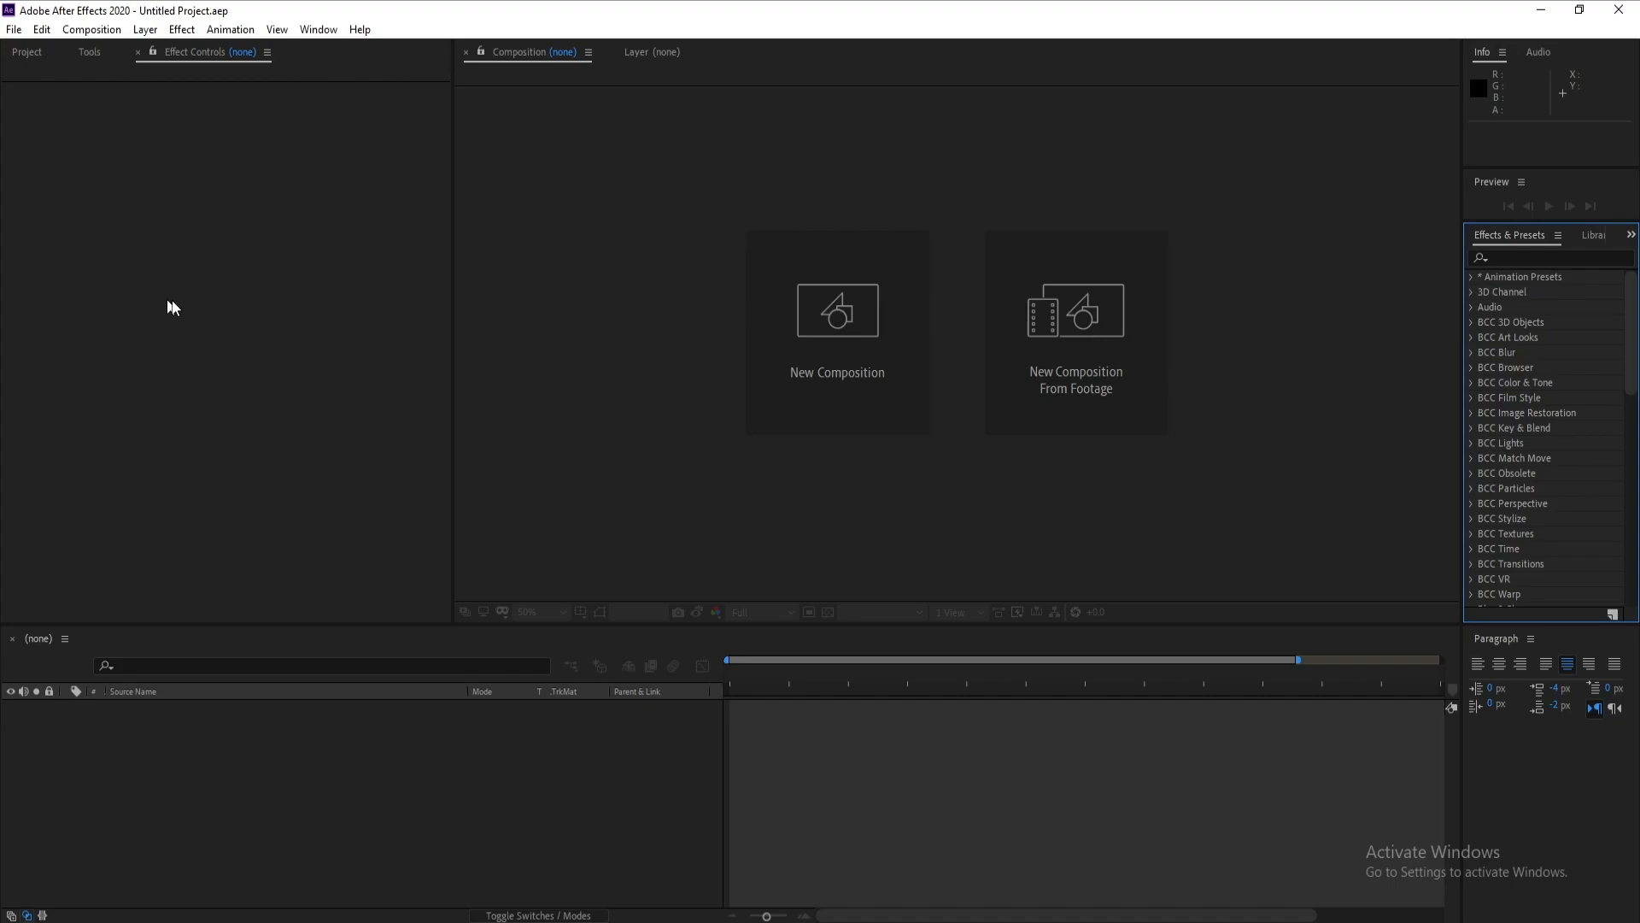
Step: Create a new 1920 x 1080 px composition at 60 frames per second, lasting 10 seconds
click(101, 28)
click(114, 51)
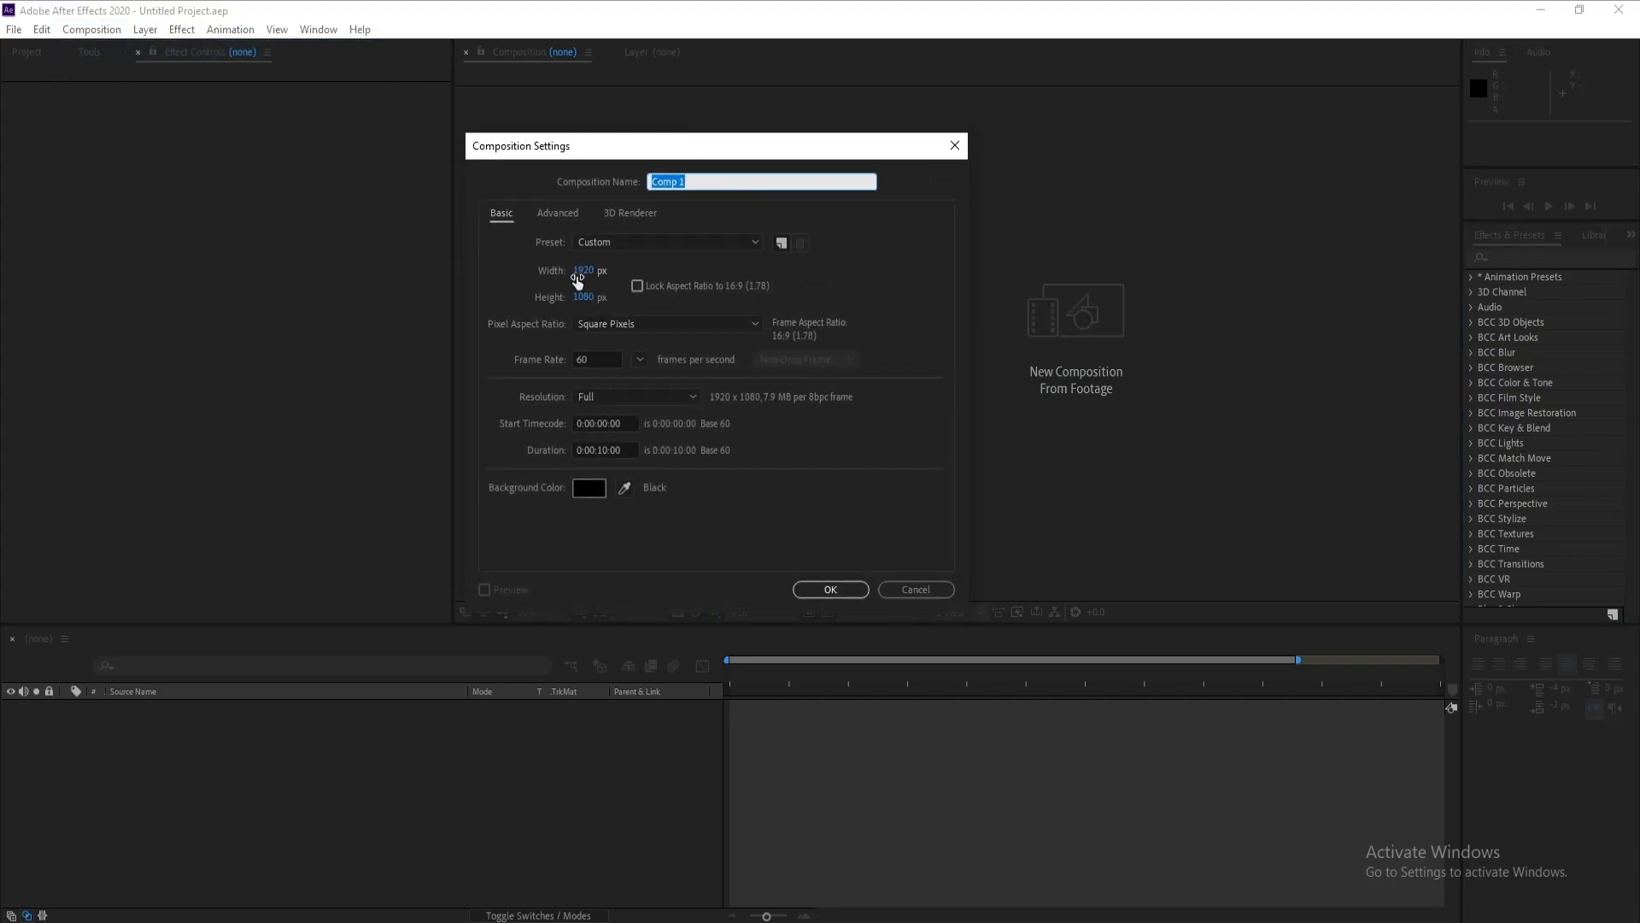
click(608, 357)
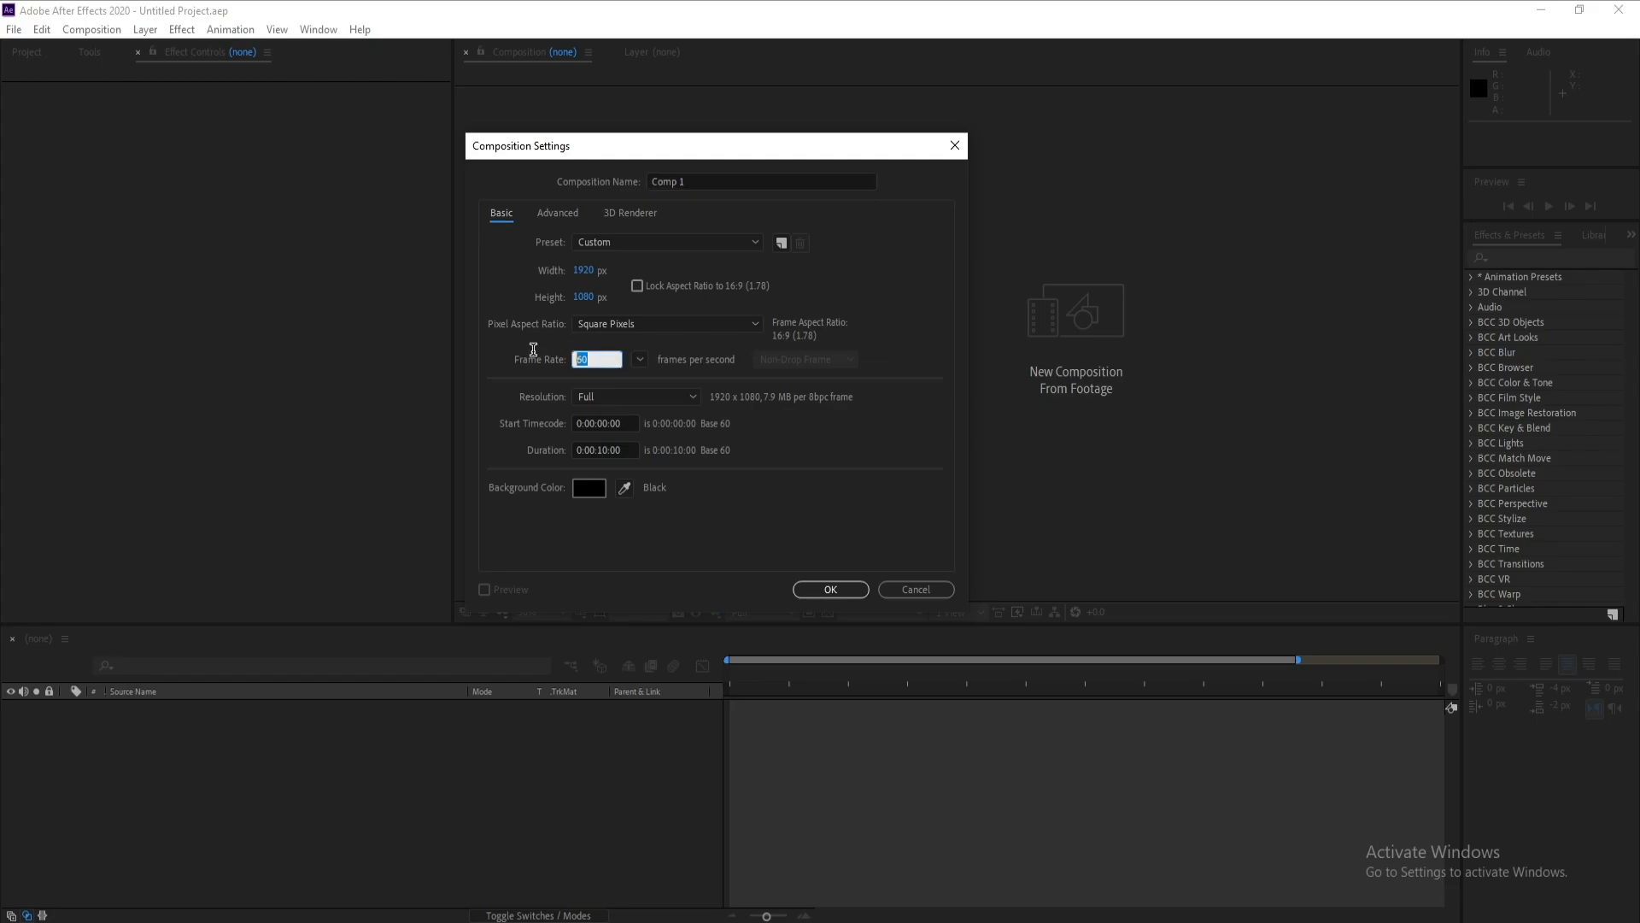
click(656, 536)
click(831, 590)
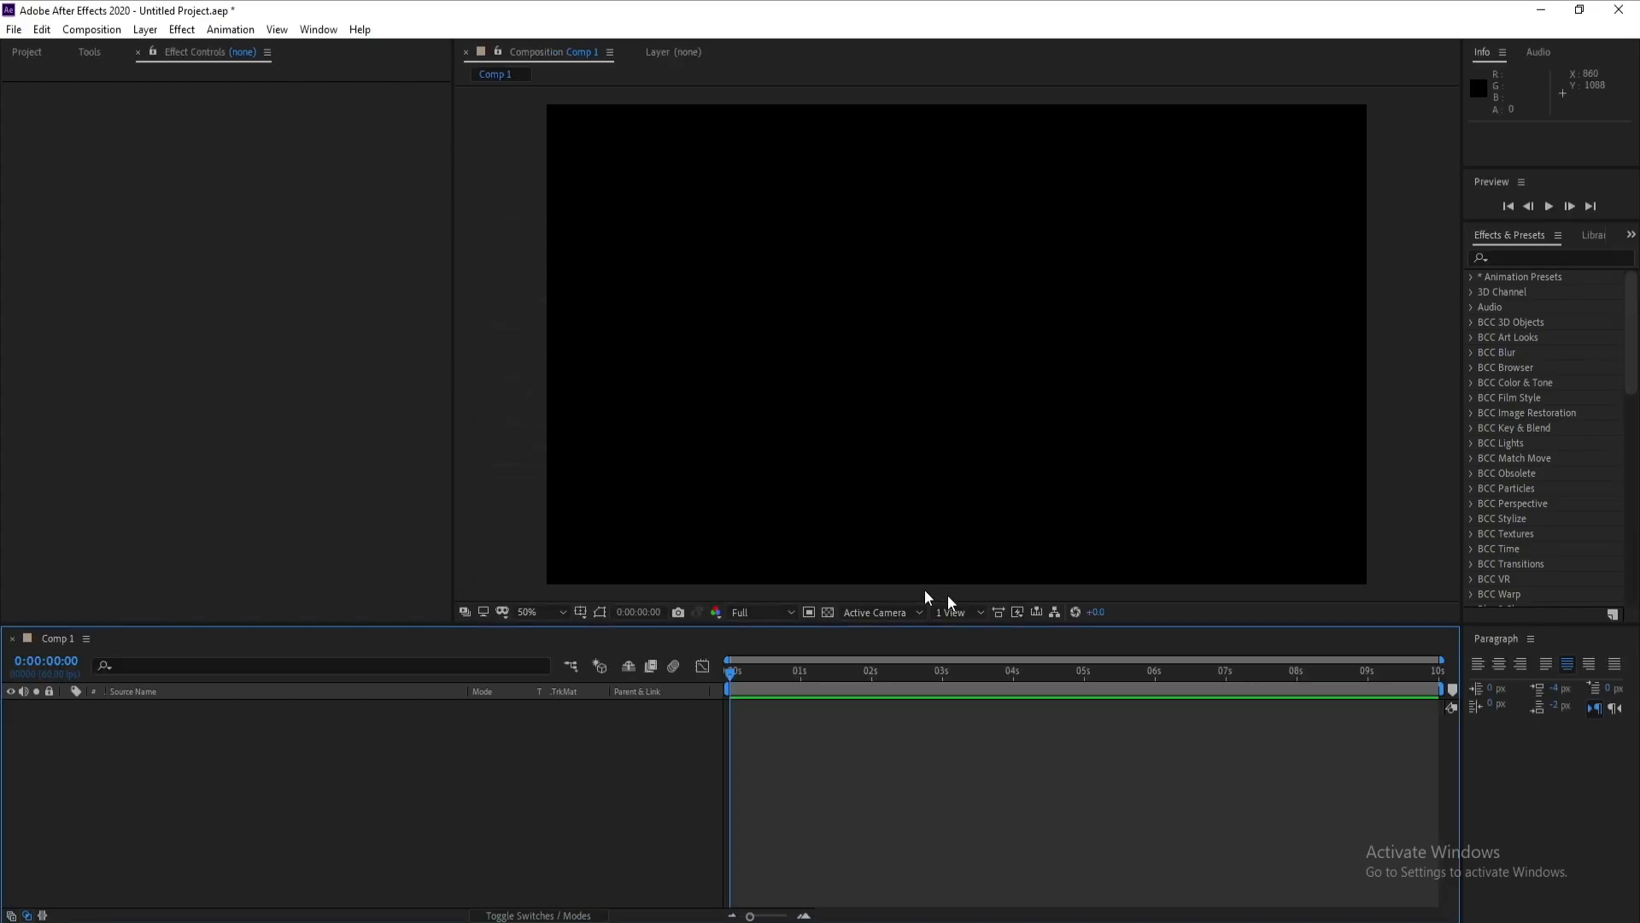
Step: Import the France Map PNG image and add it to Comp 1 as a layer
click(19, 27)
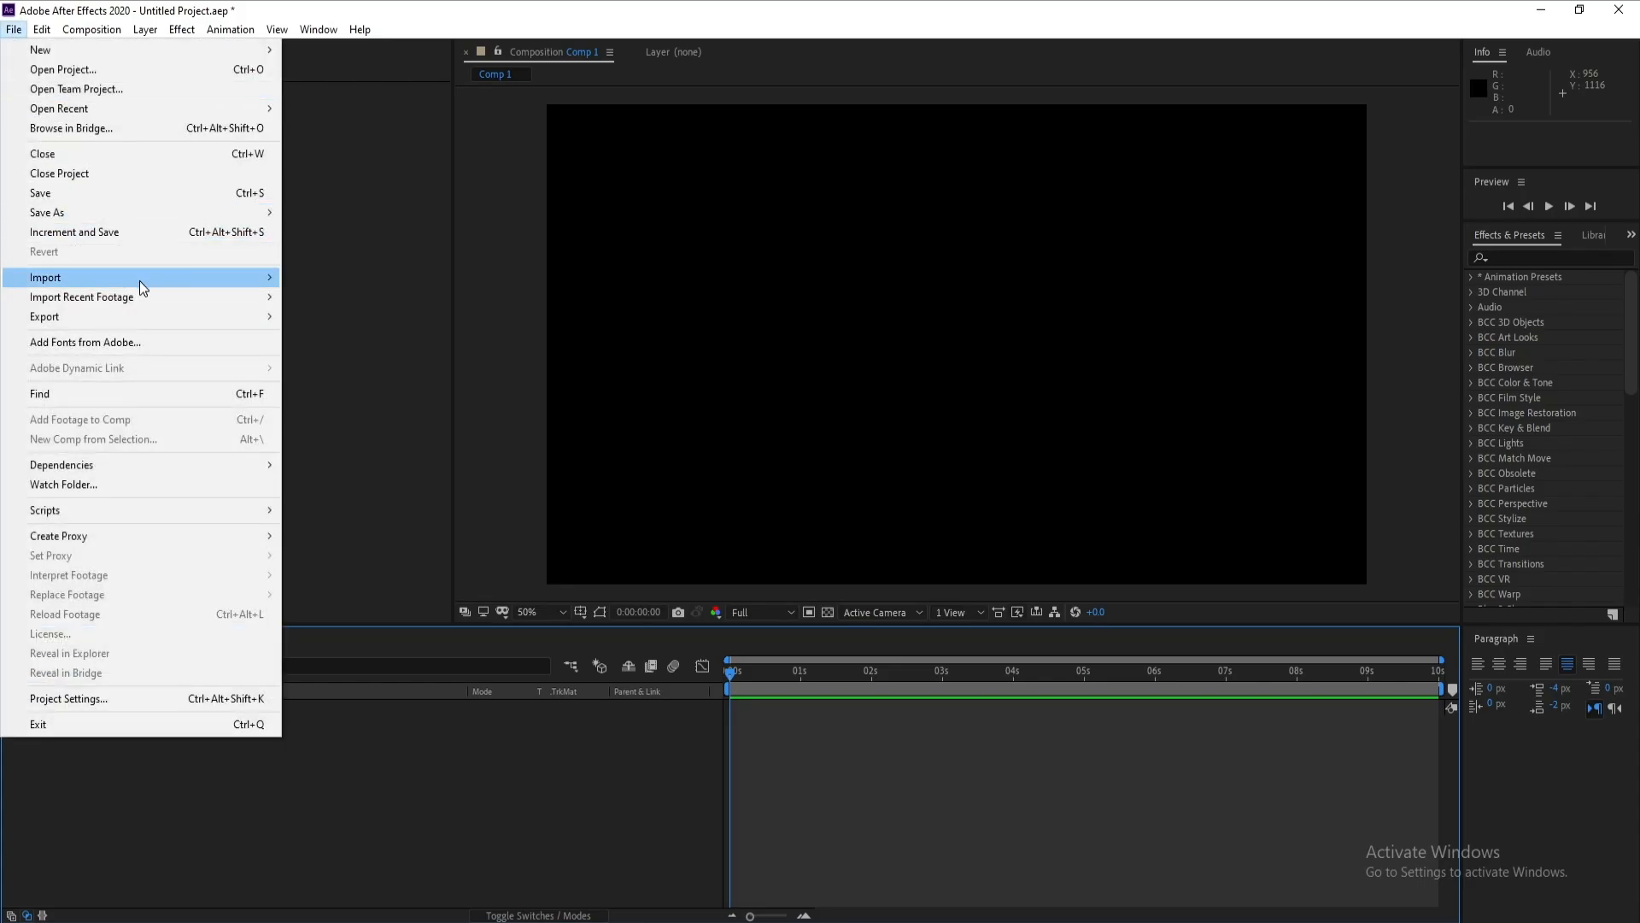
mouse_move(140, 281)
click(312, 271)
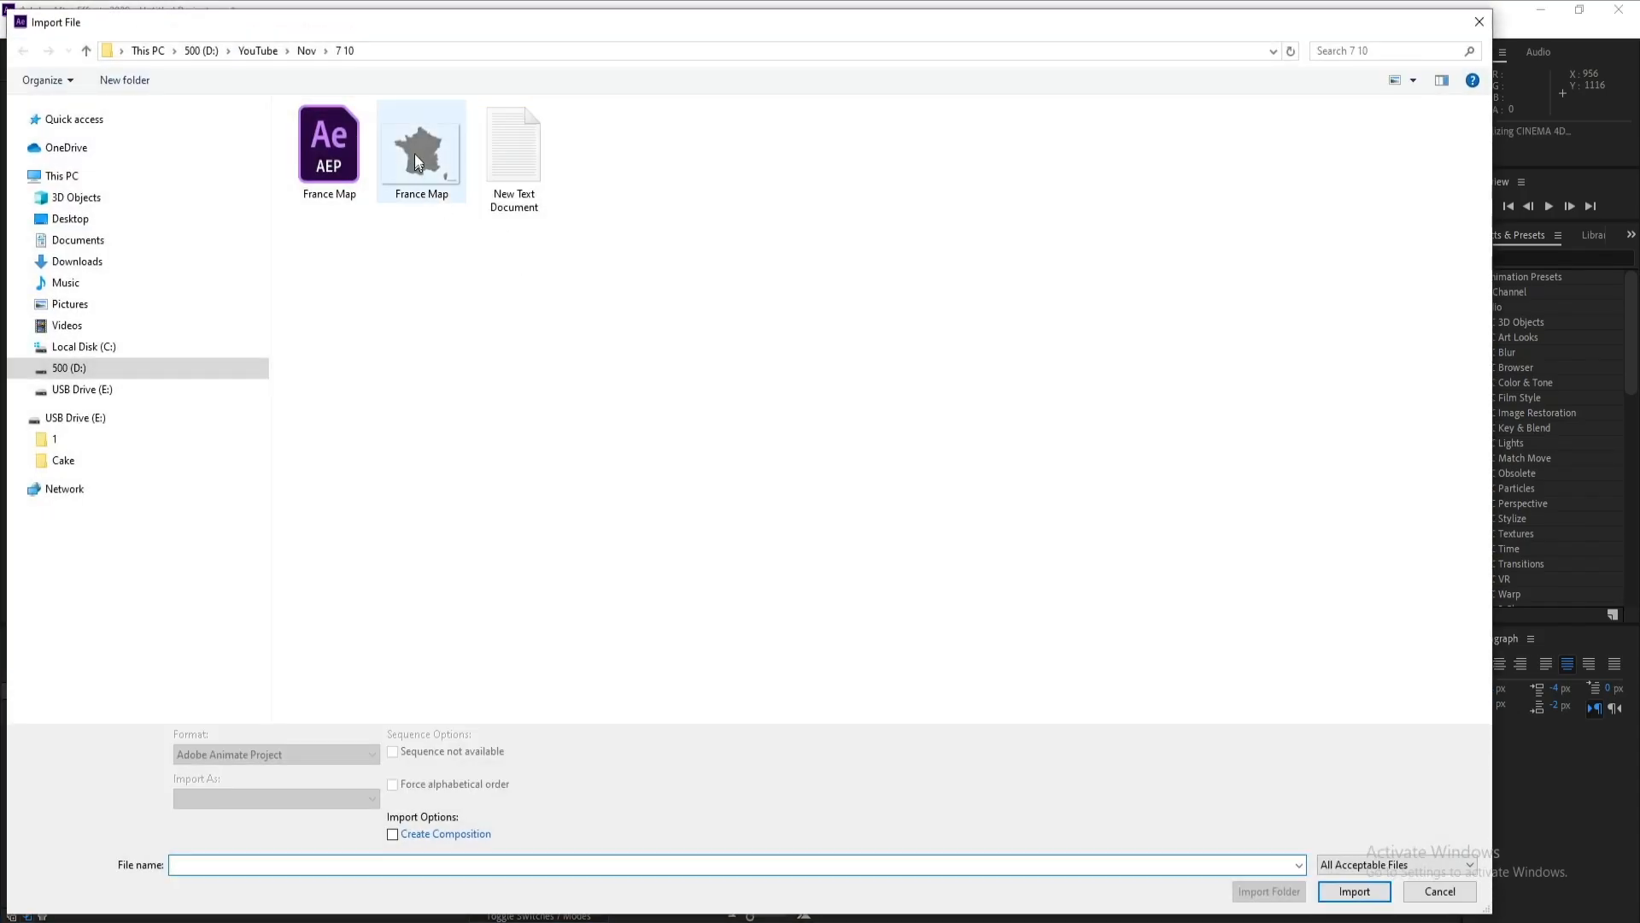
double_click(413, 151)
drag(60, 229, 212, 725)
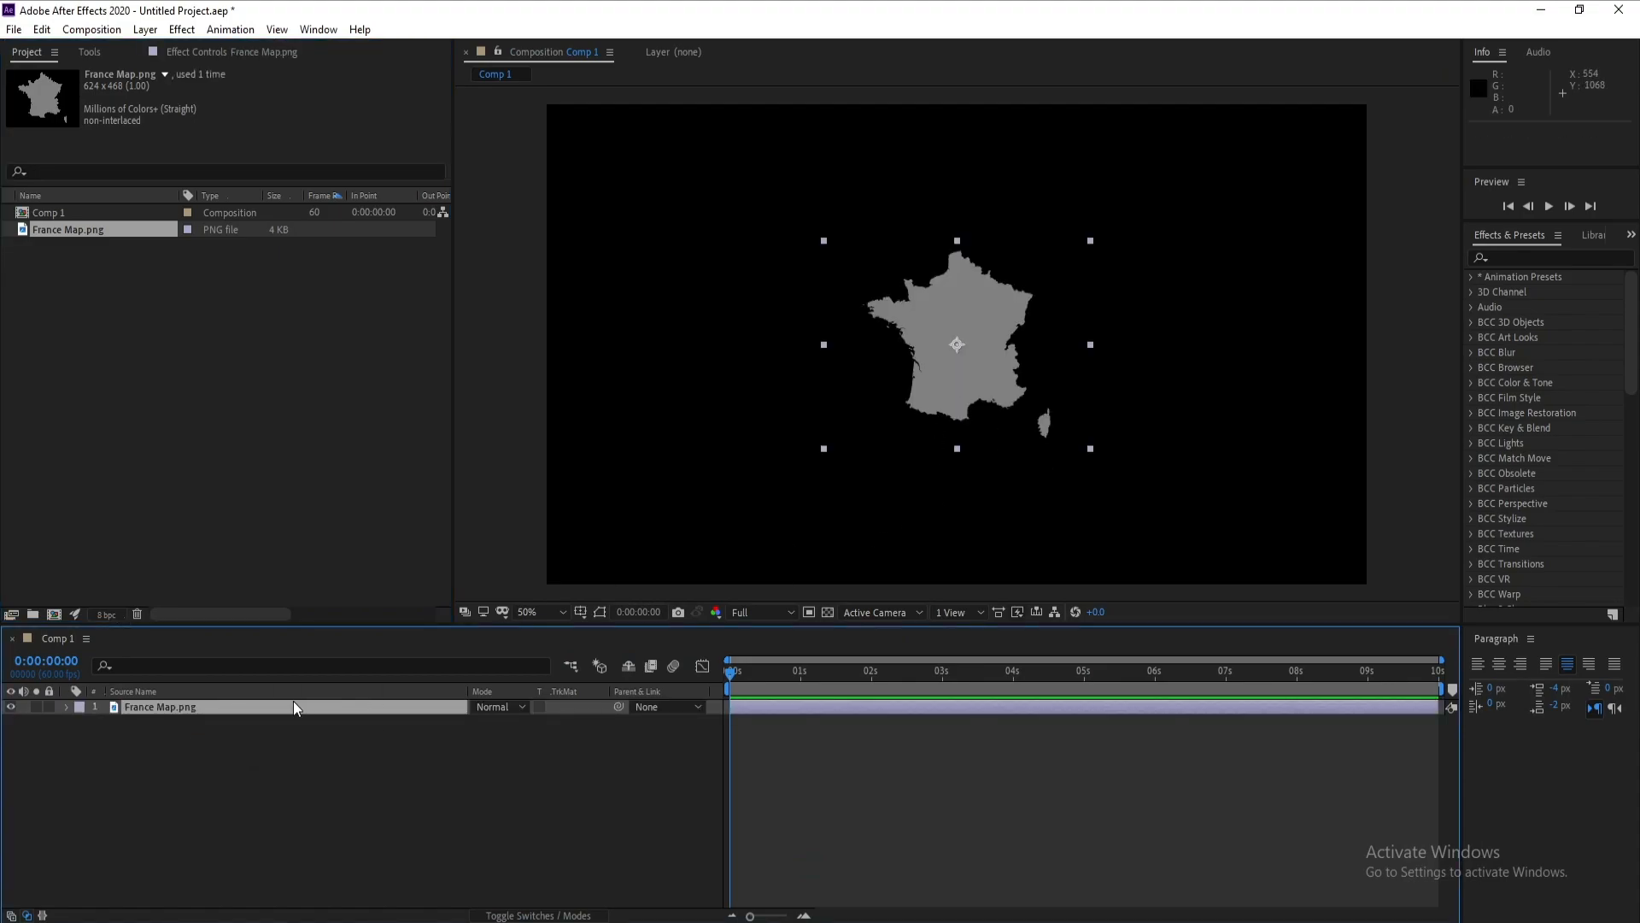
Step: Scale the France Map.png layer to 268% and move it to about 940, 600
key(s)
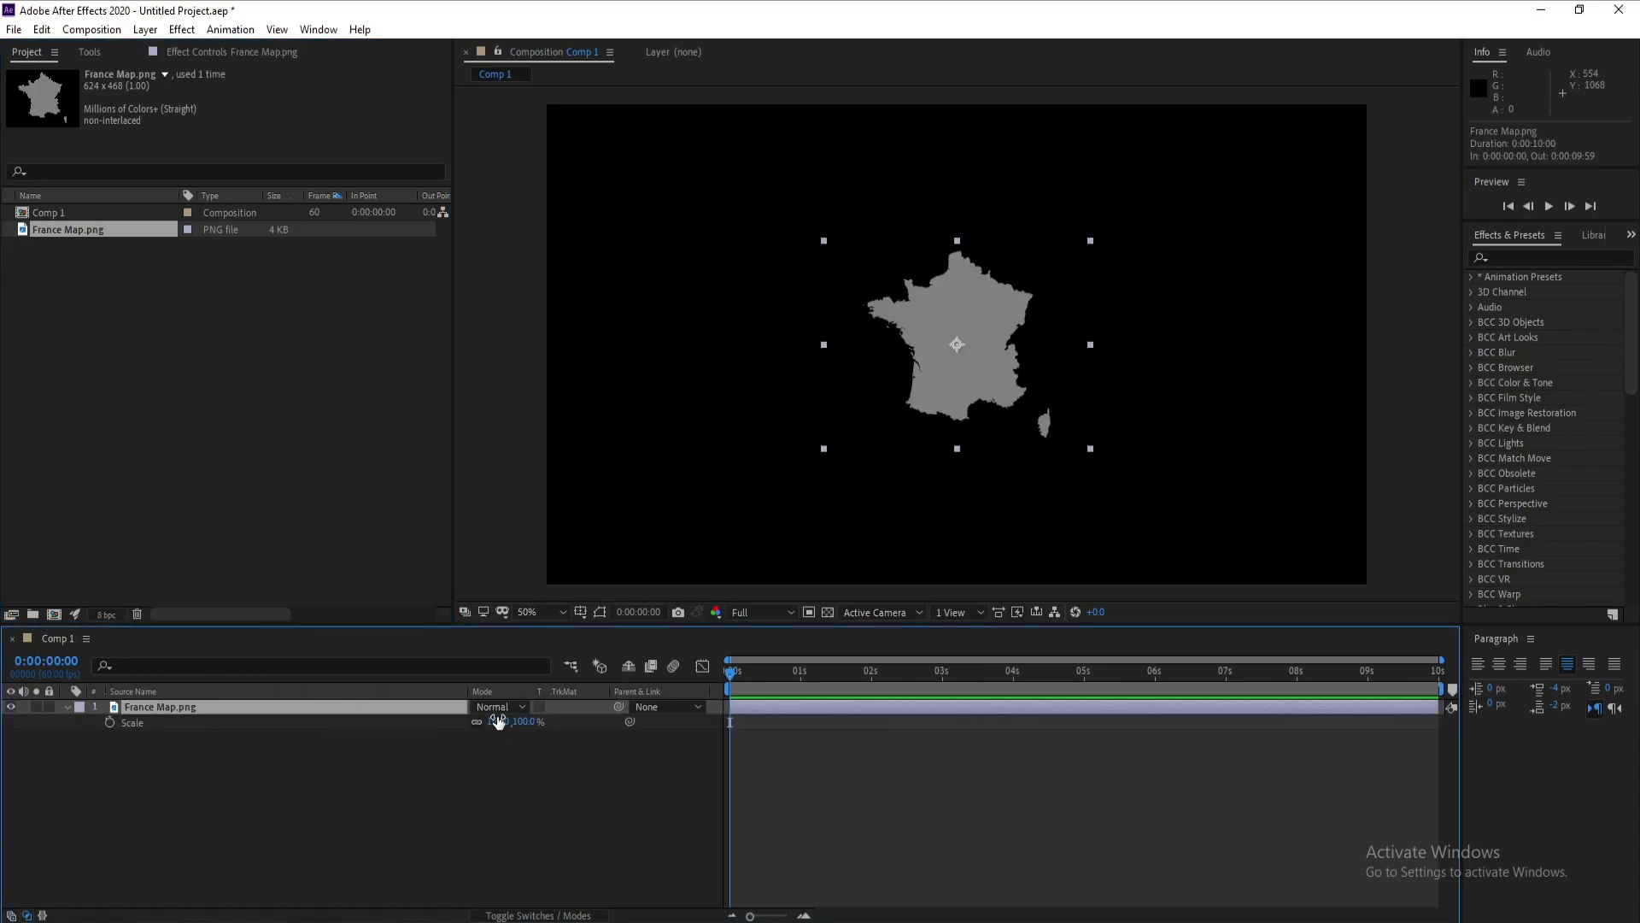
drag(498, 722, 641, 740)
drag(992, 374, 987, 393)
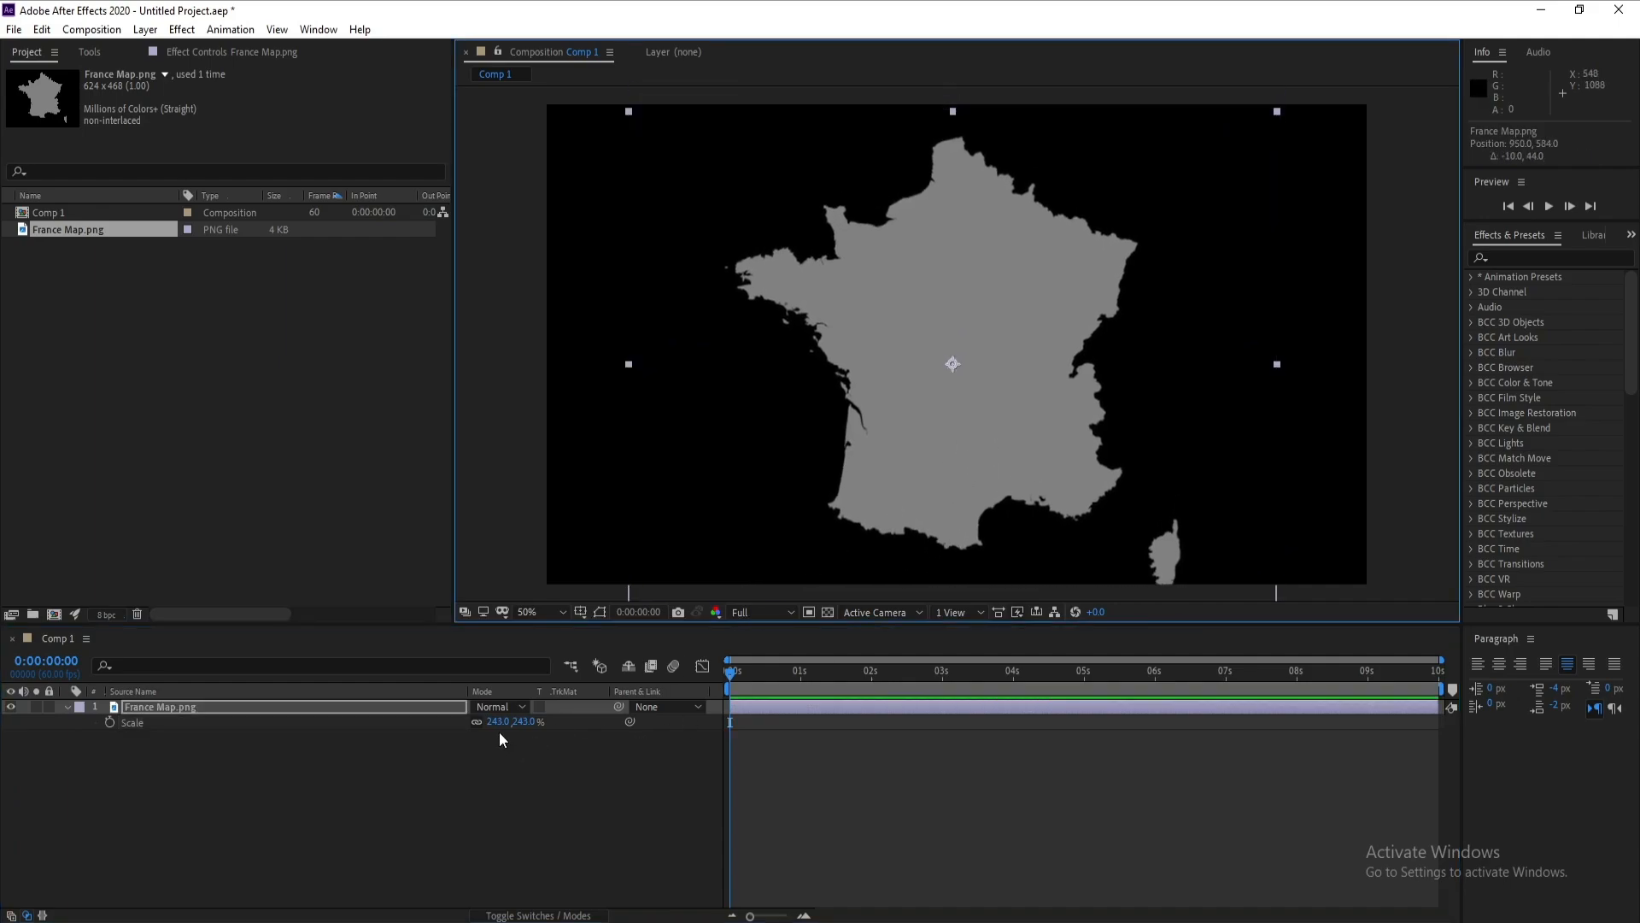
drag(498, 721, 525, 725)
drag(931, 433, 926, 440)
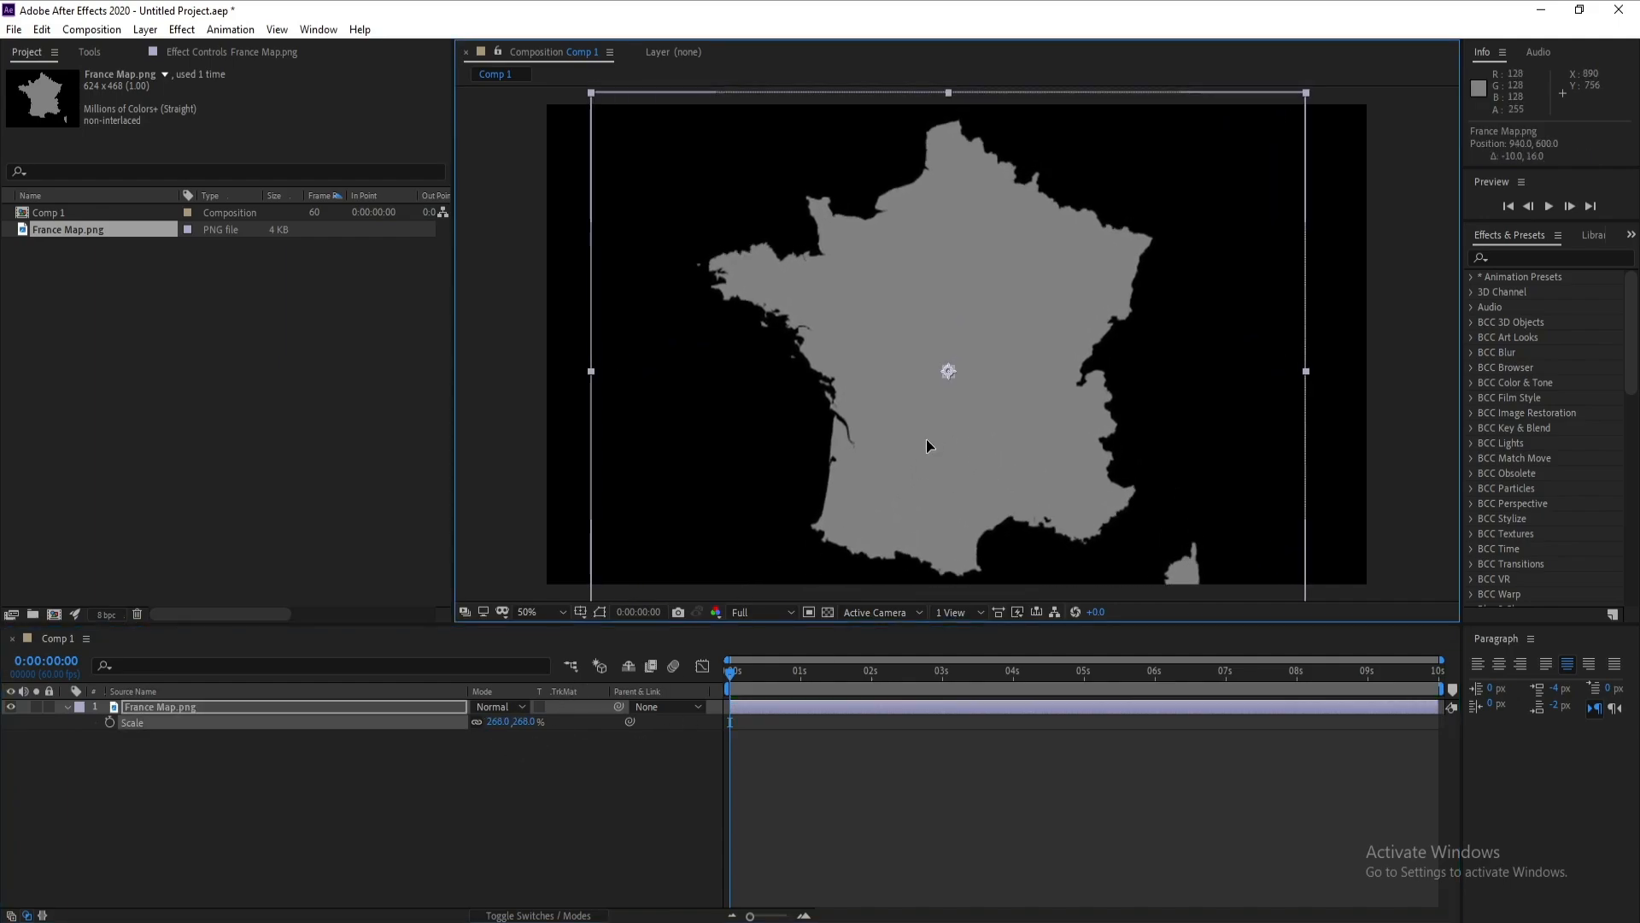
click(181, 844)
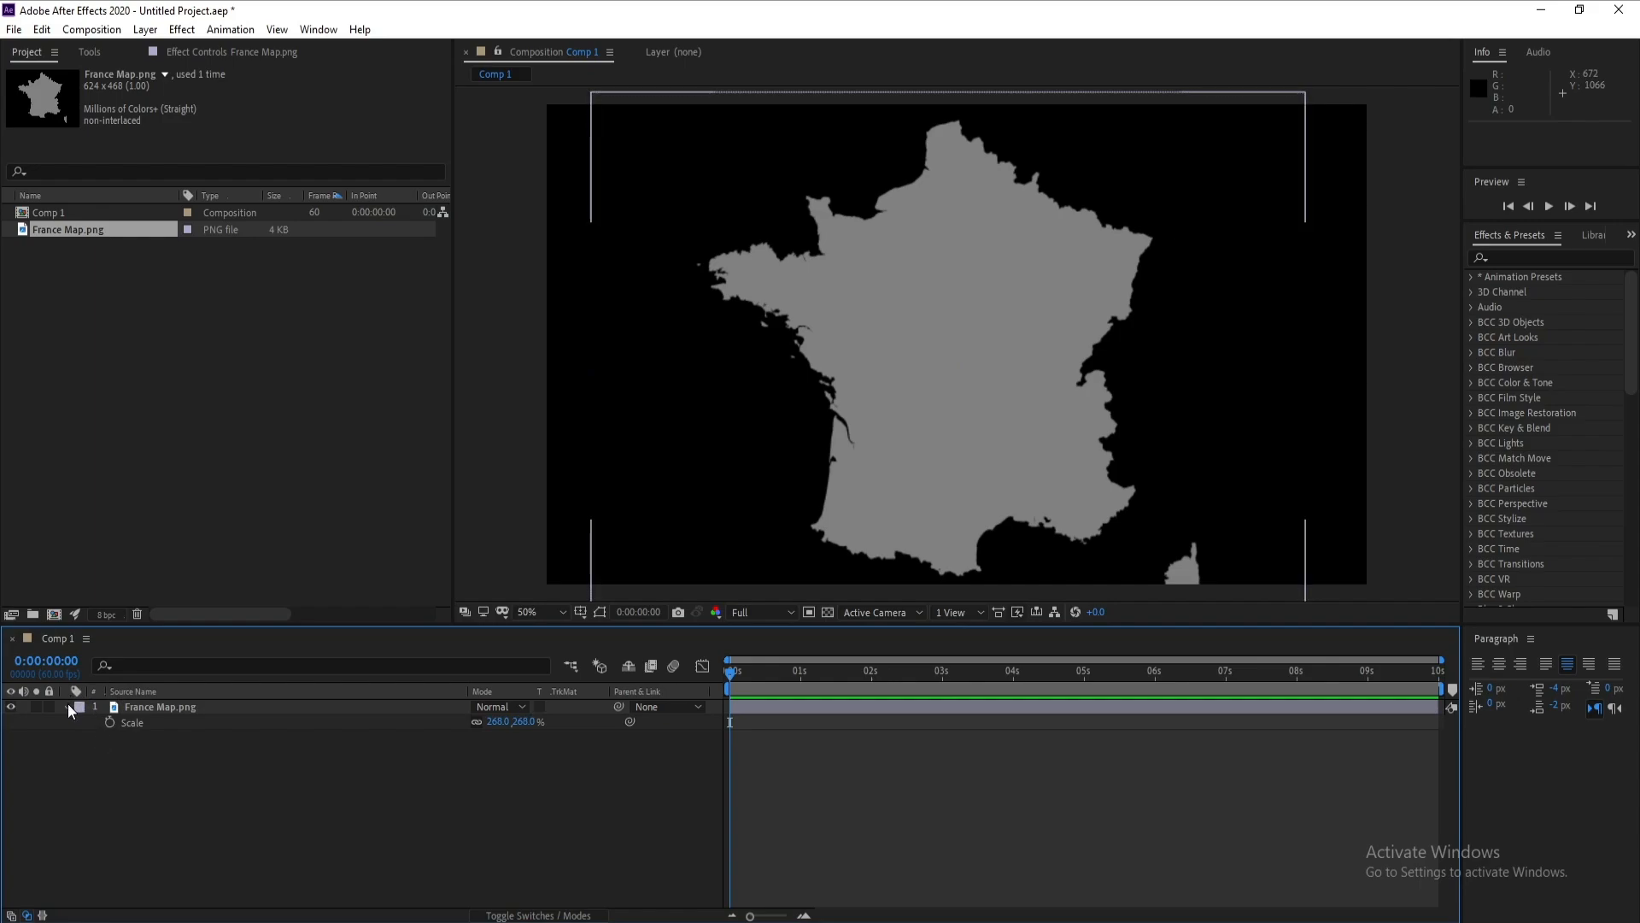
click(67, 708)
Step: Pre-compose the France Map.png layer as "France Map", moving all attributes into the new composition
click(173, 706)
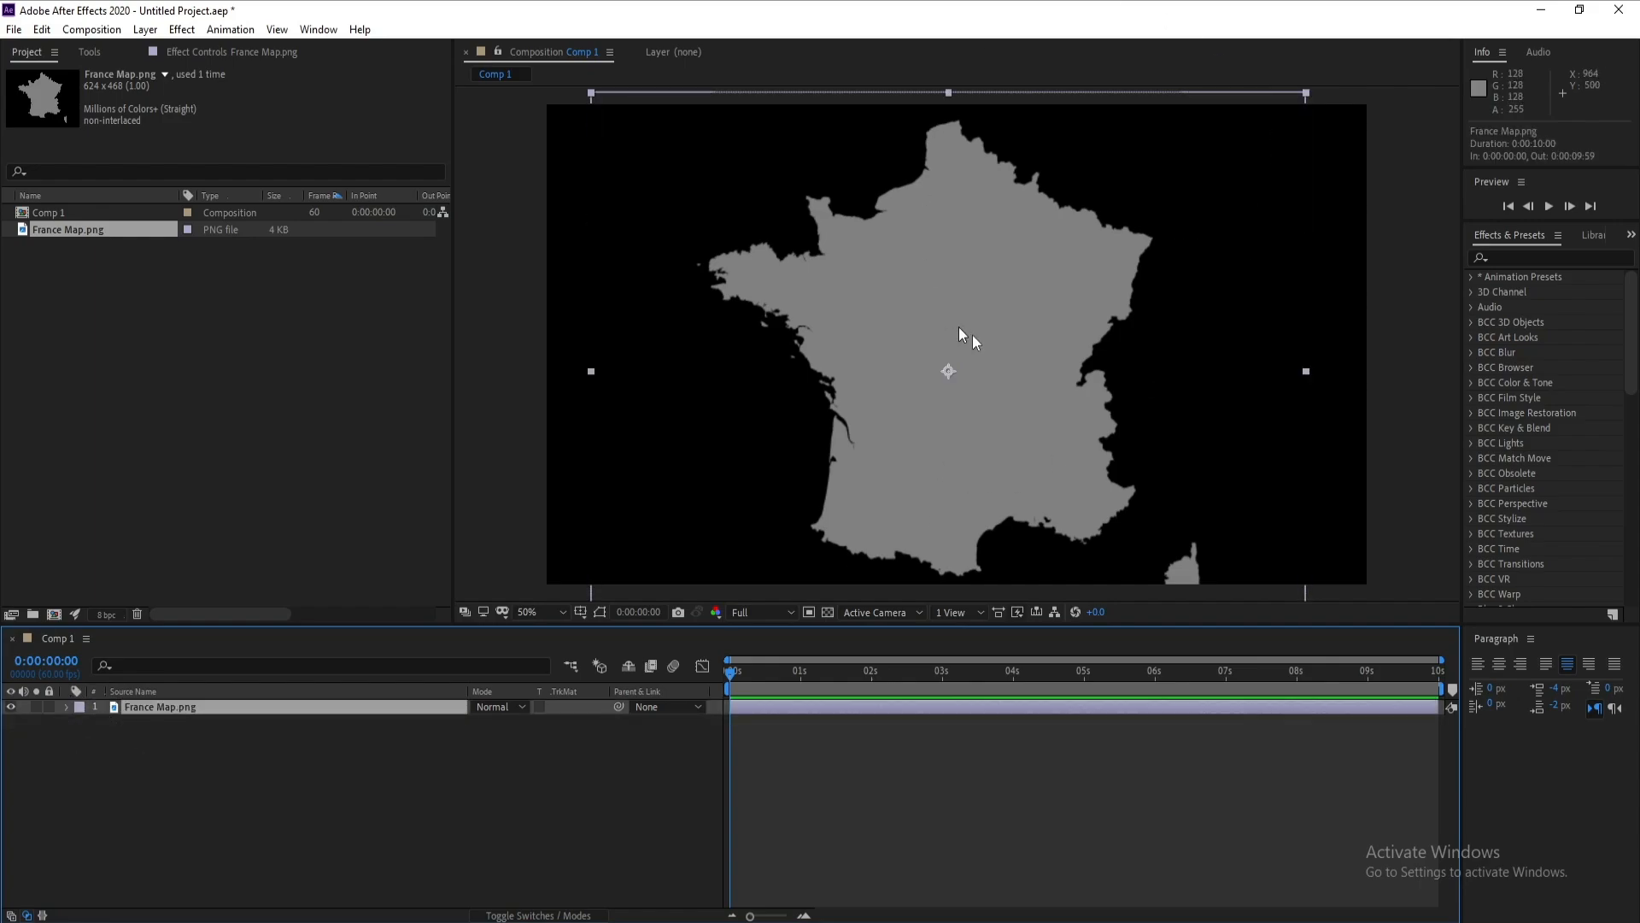
drag(872, 448, 856, 432)
click(215, 766)
right_click(185, 707)
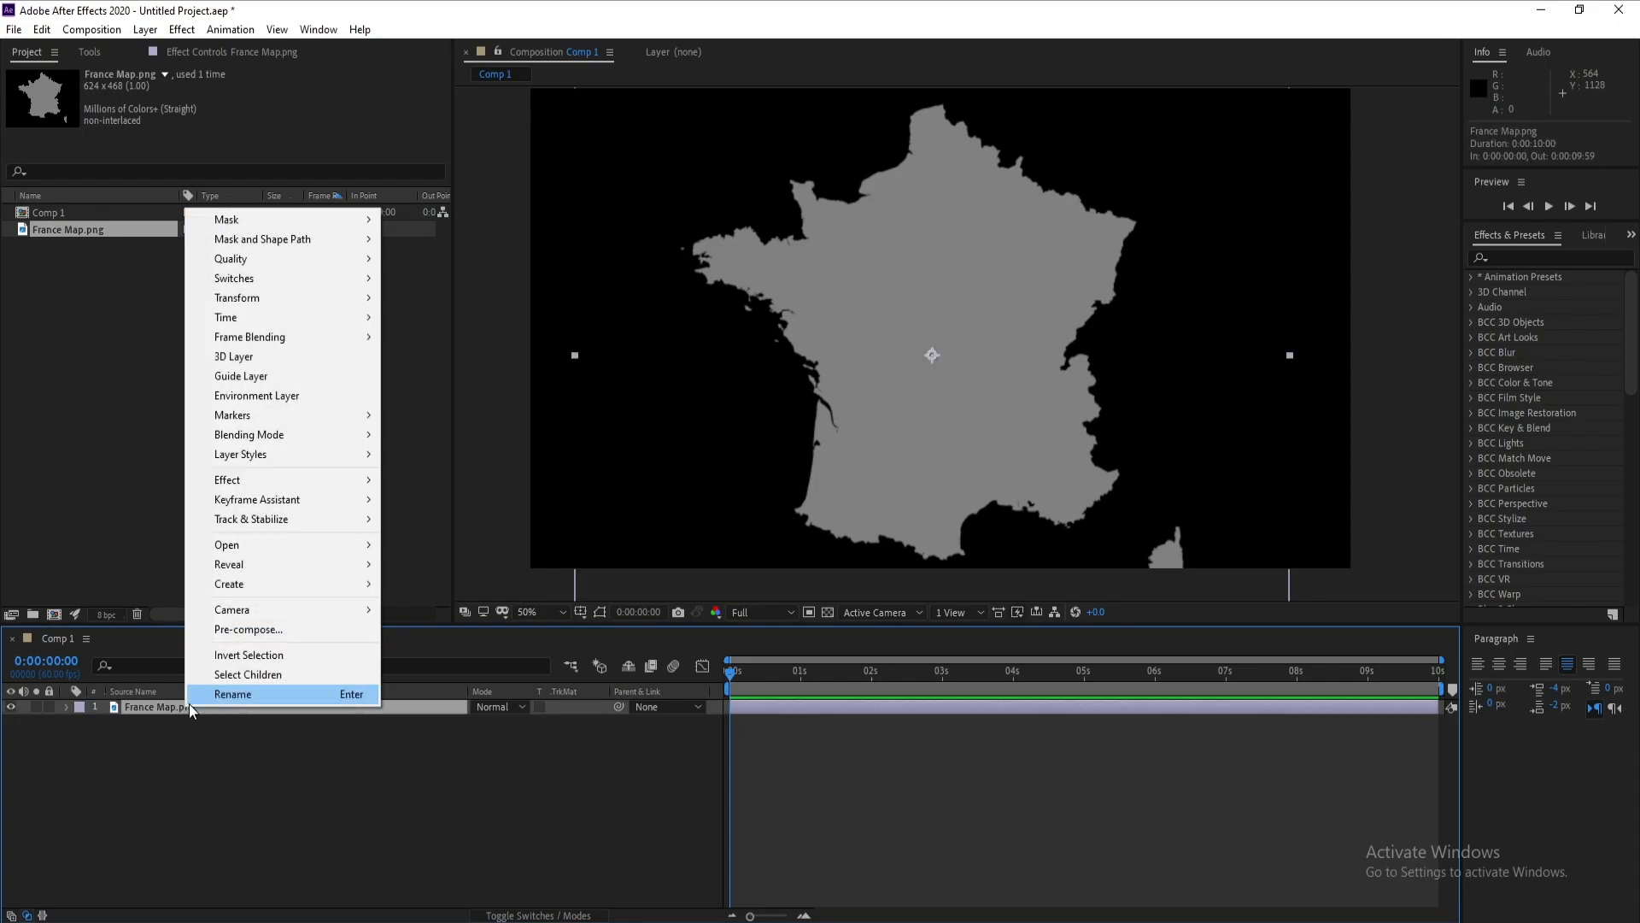
click(250, 630)
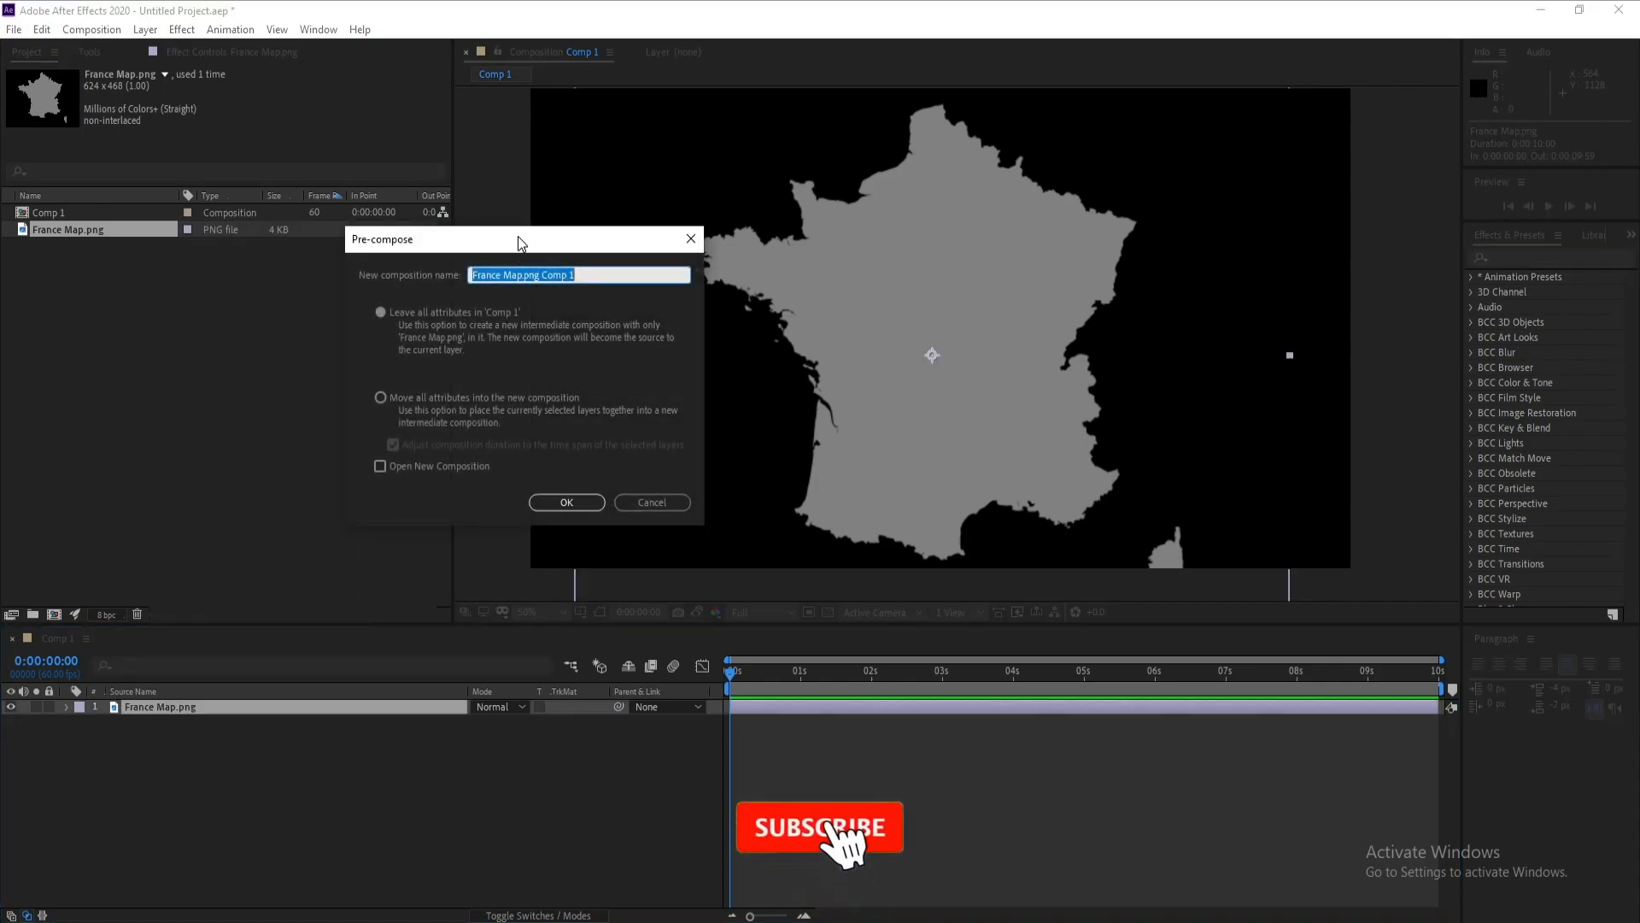
drag(517, 236, 639, 290)
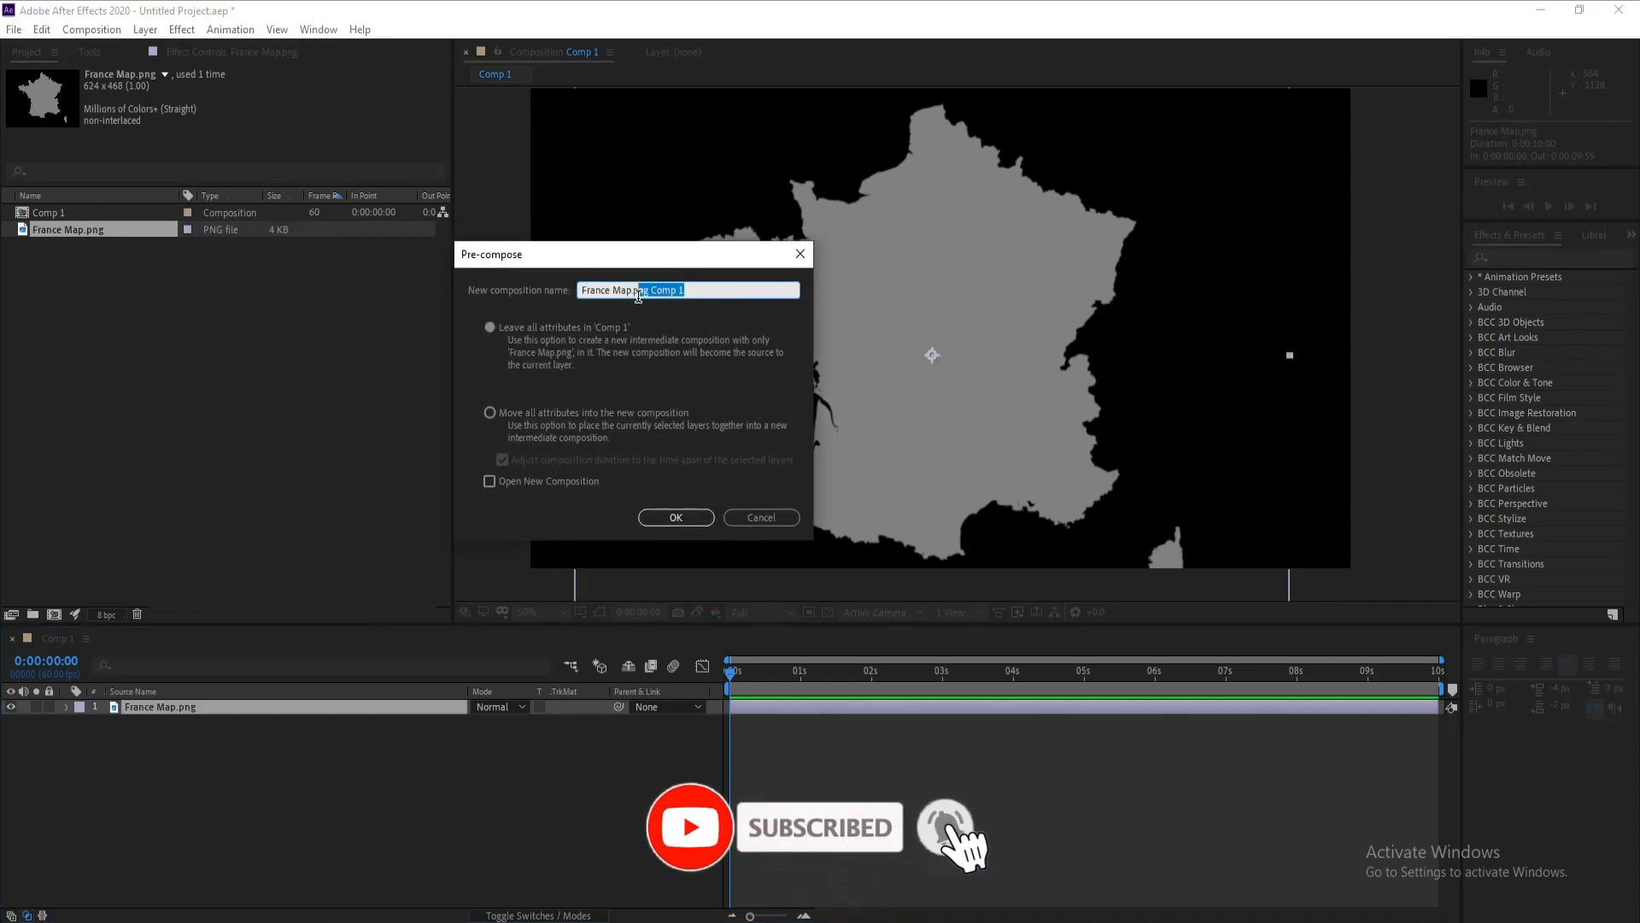
key(BackSpace)
key(BackSpace)
key(BackSpace)
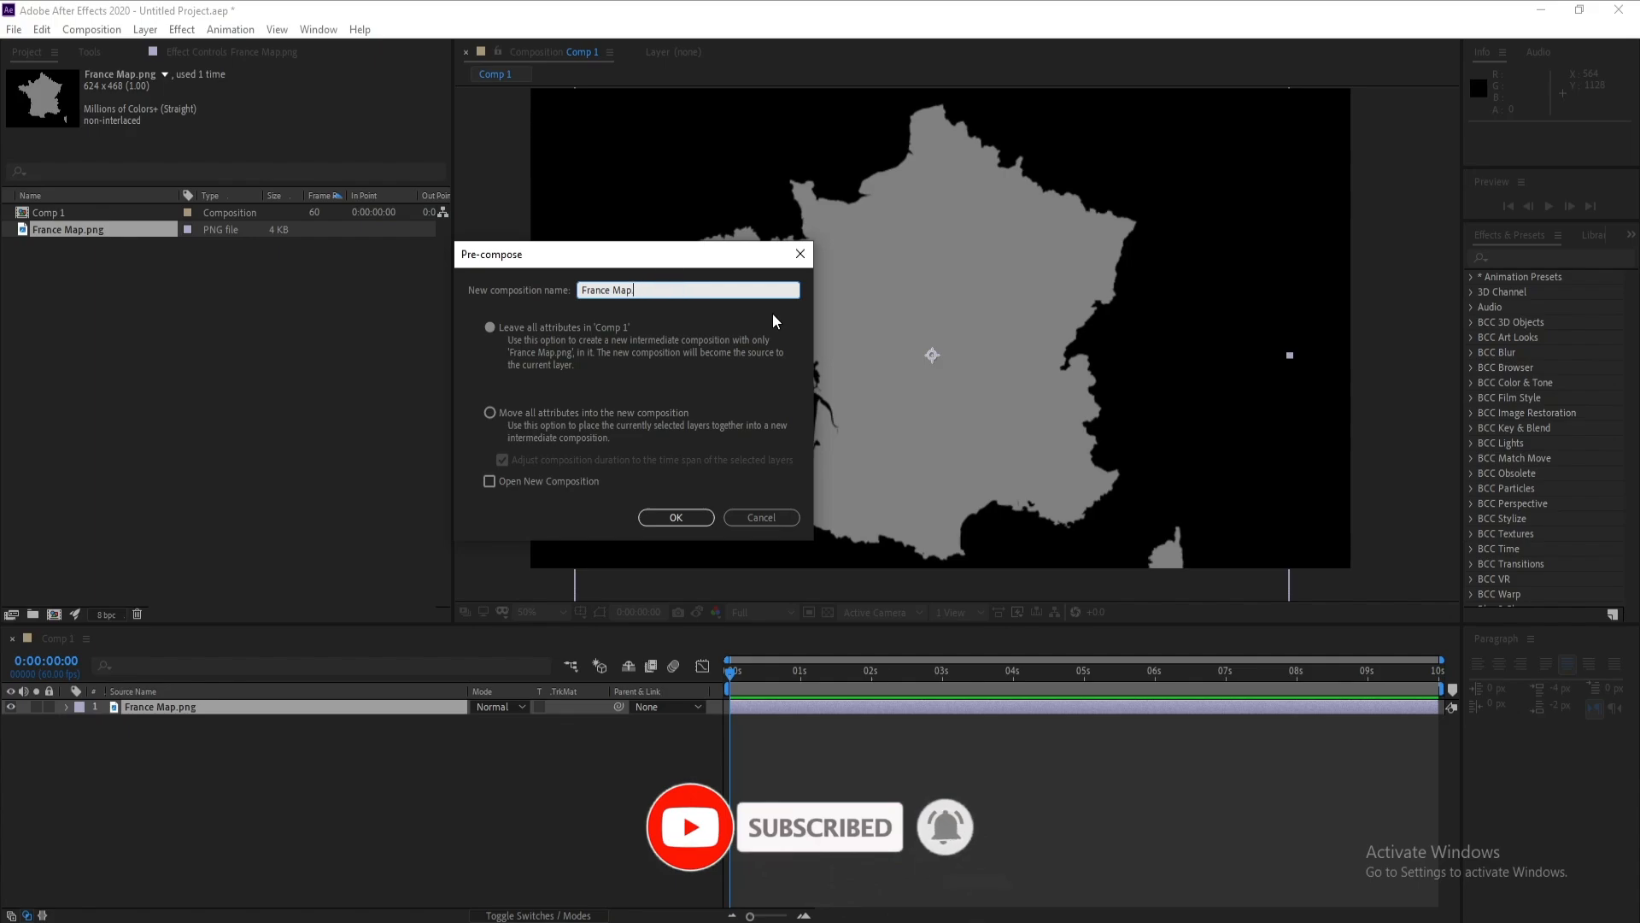
key(BackSpace)
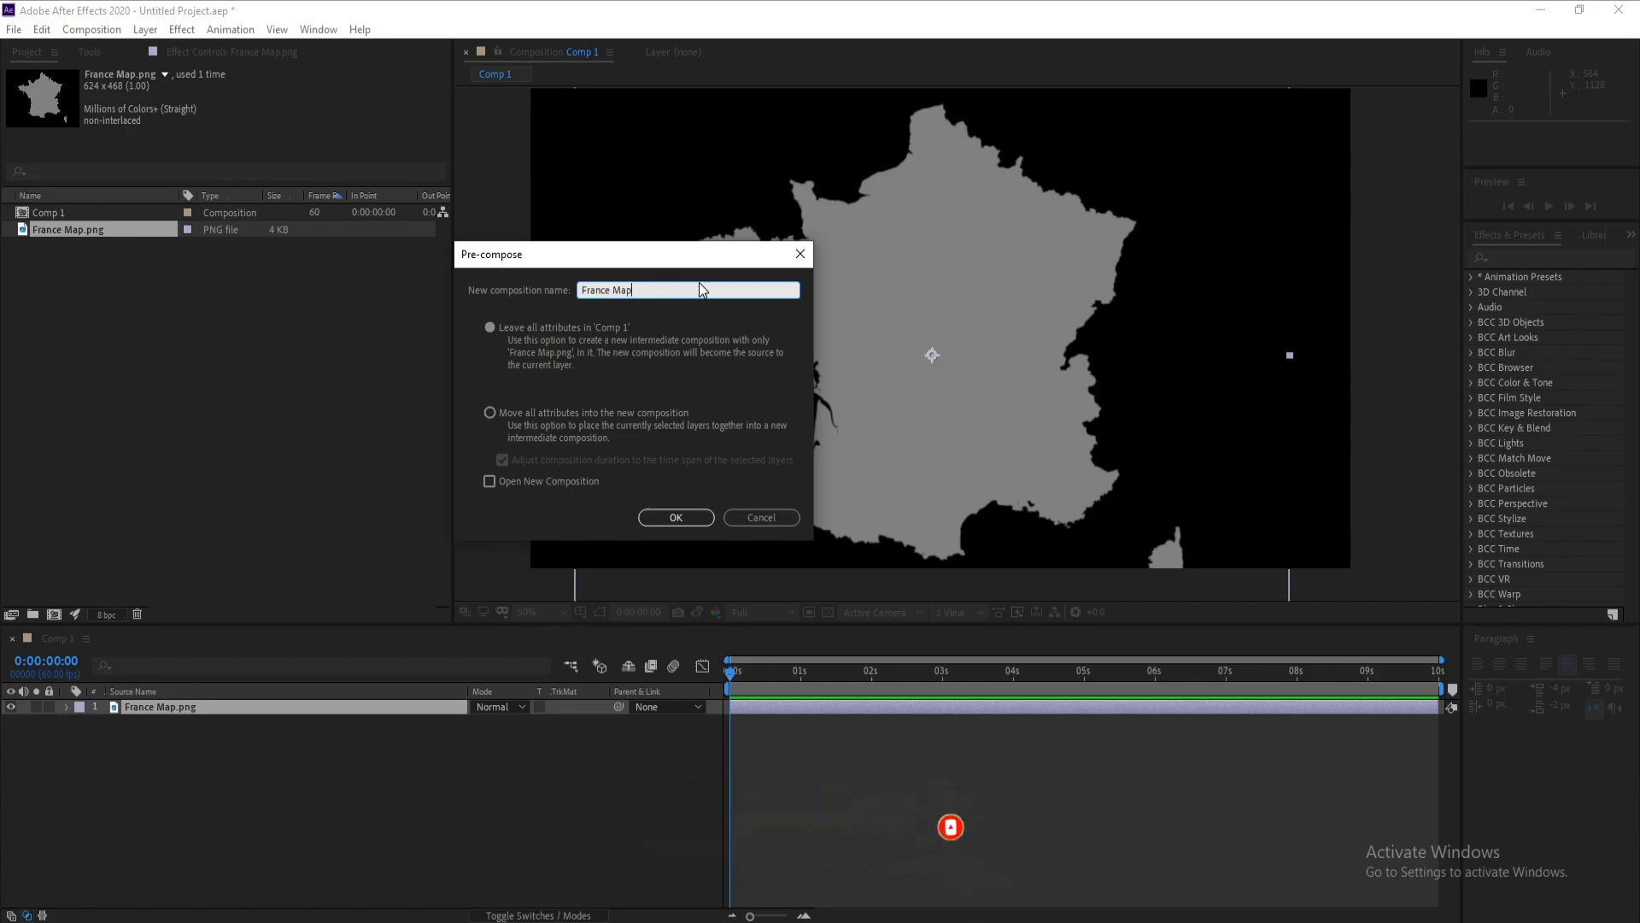
click(491, 412)
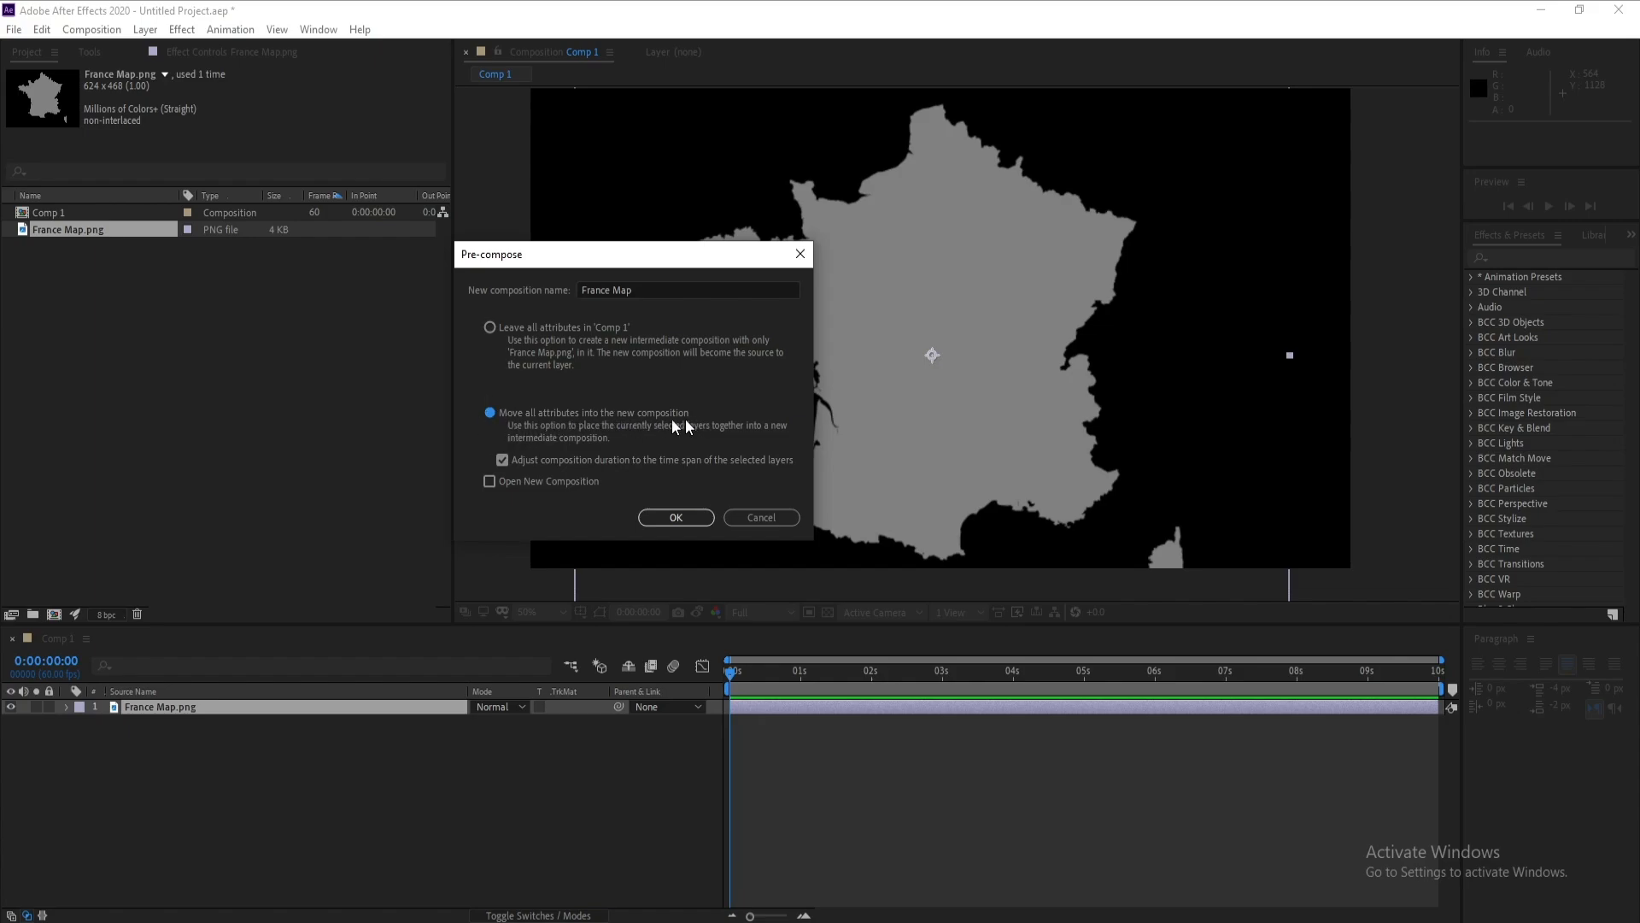
click(683, 519)
click(378, 822)
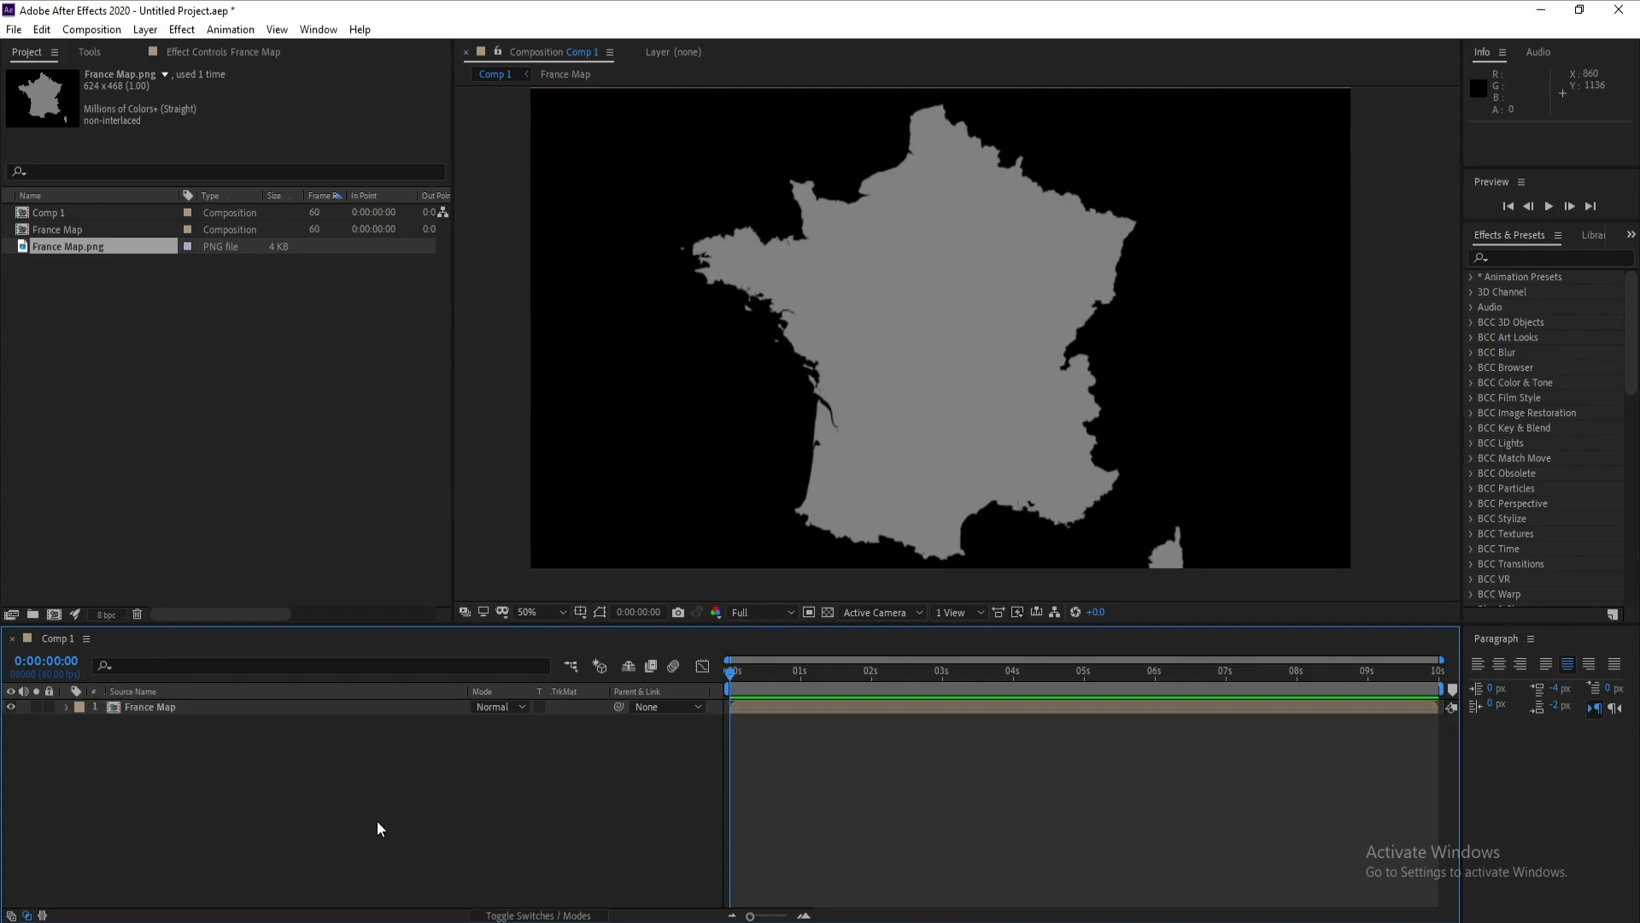
Step: Auto-trace the France Map layer's alpha channel at the current frame onto a new layer and show the mask paths
click(177, 704)
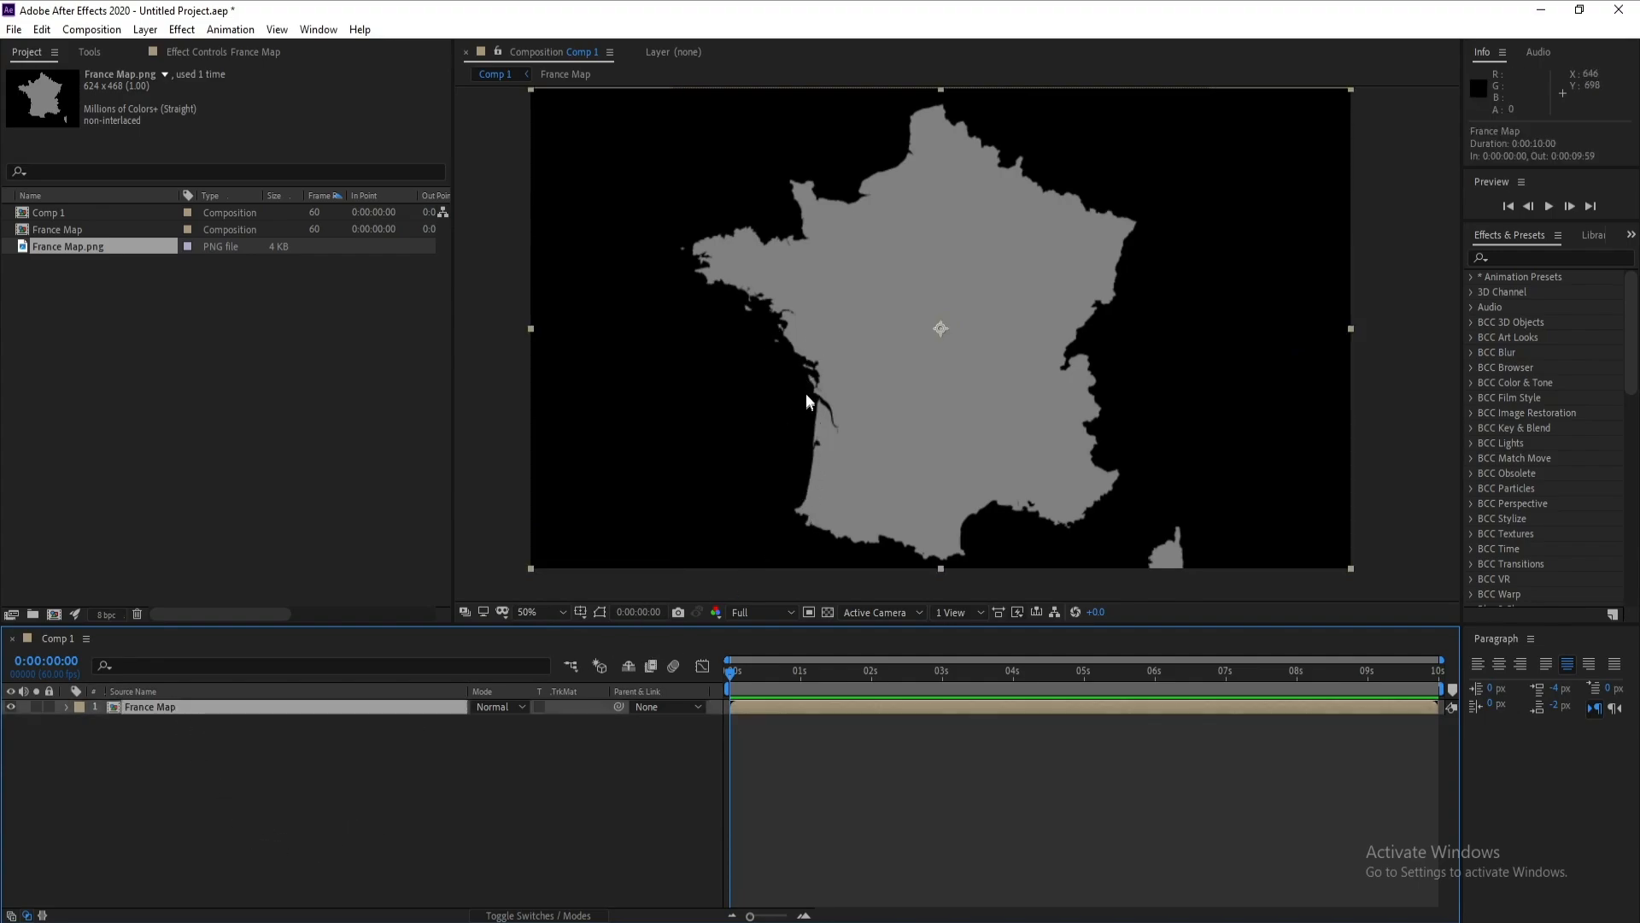
click(142, 34)
click(280, 596)
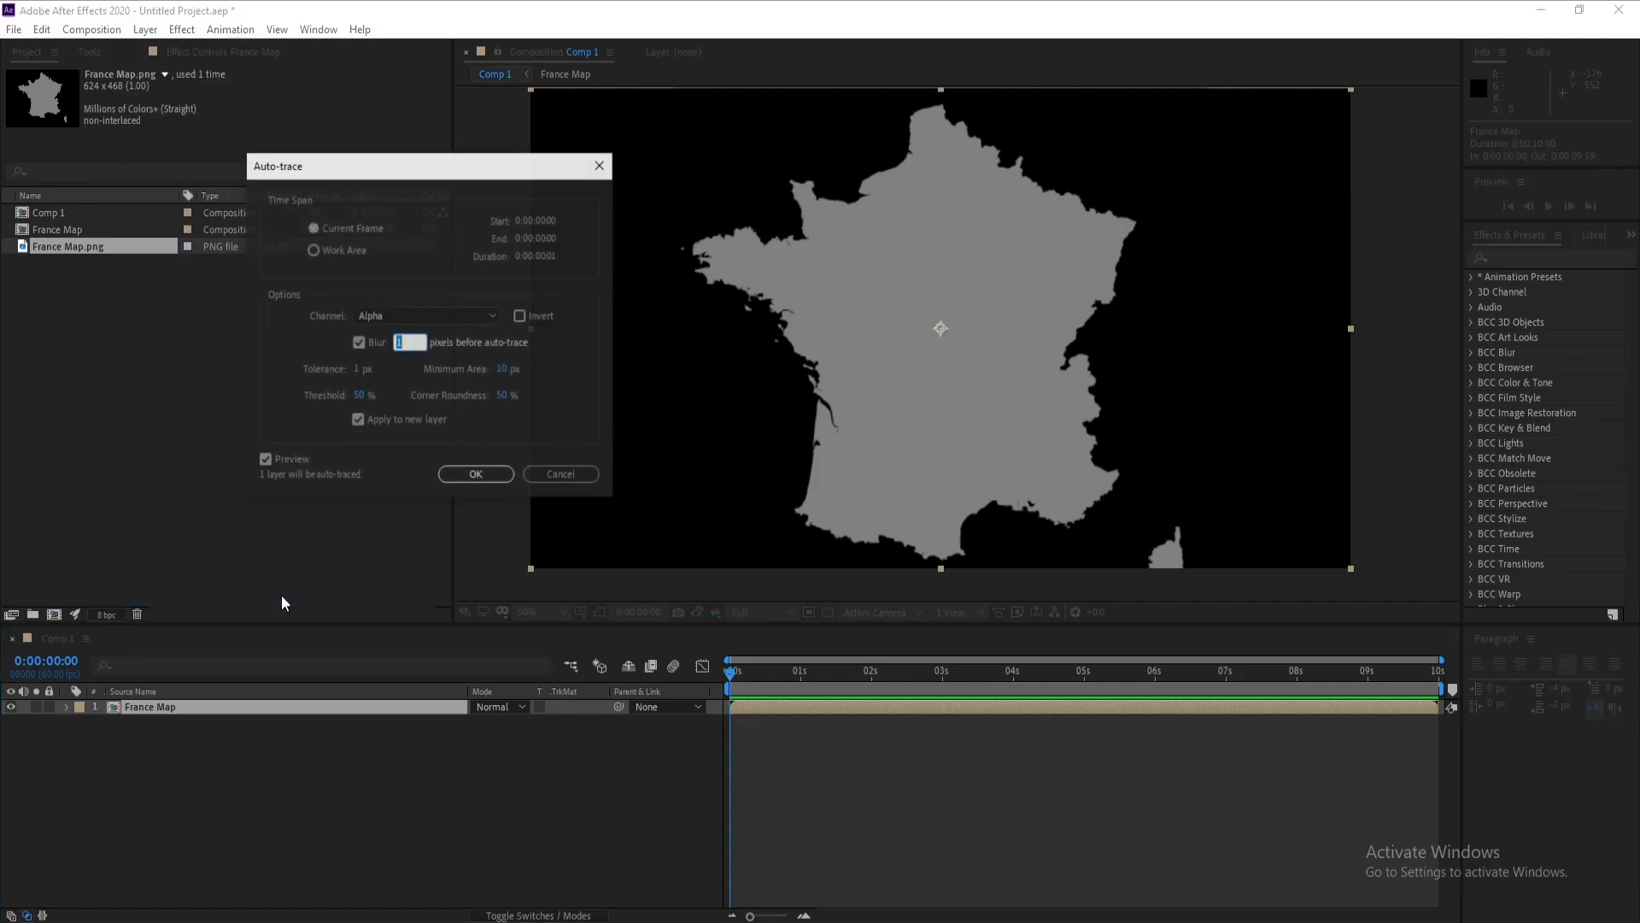
drag(407, 163, 562, 159)
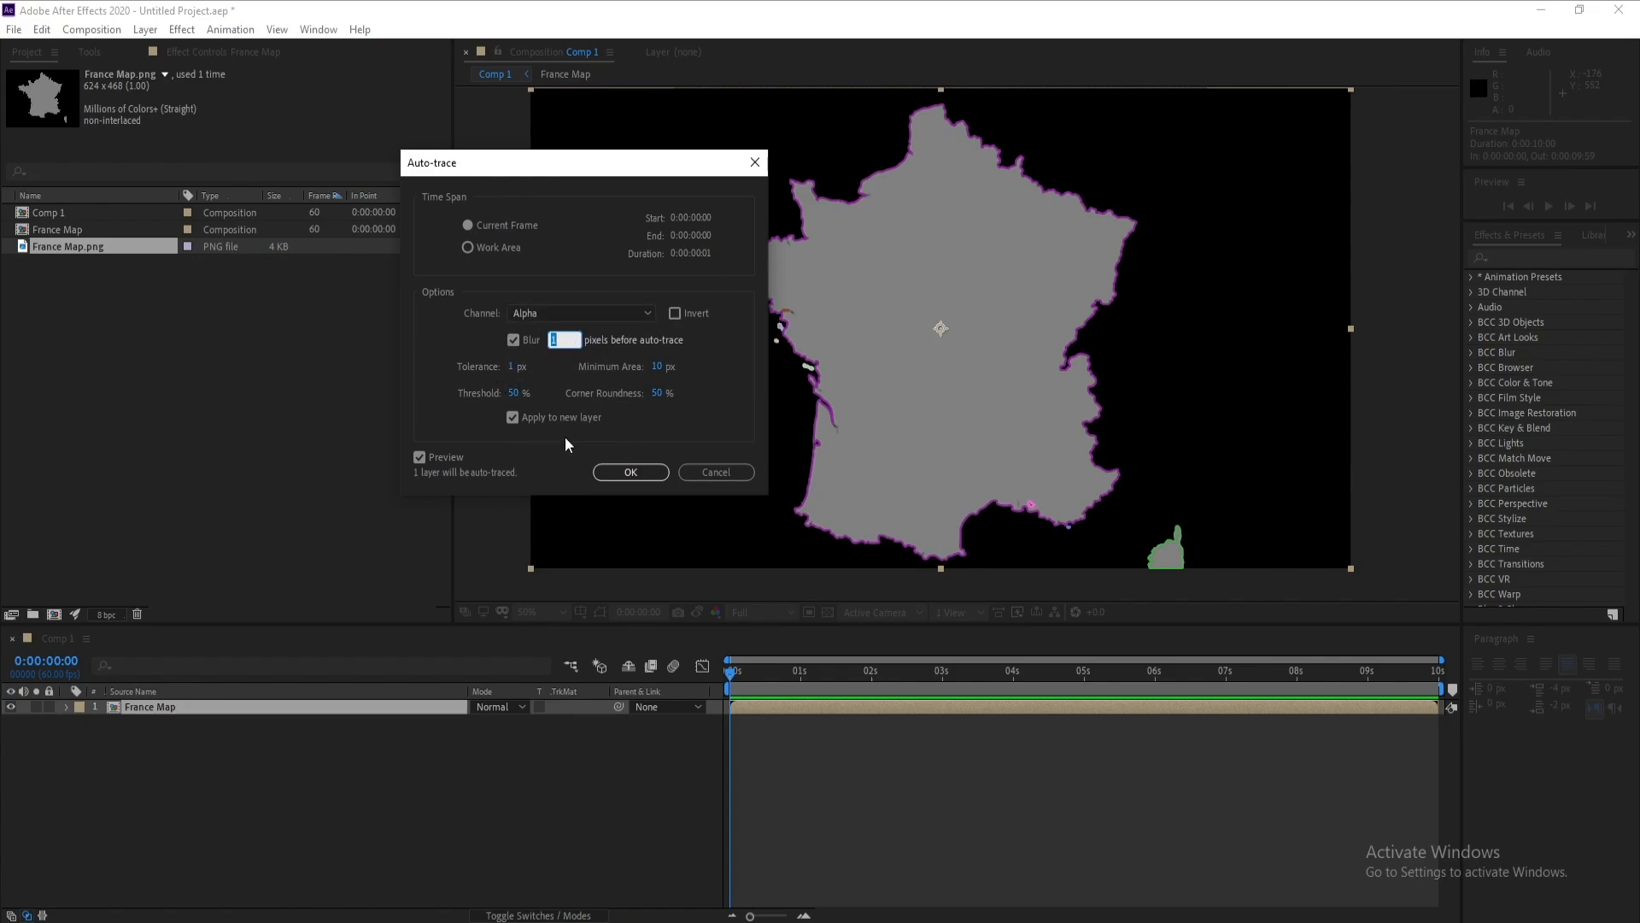
click(628, 473)
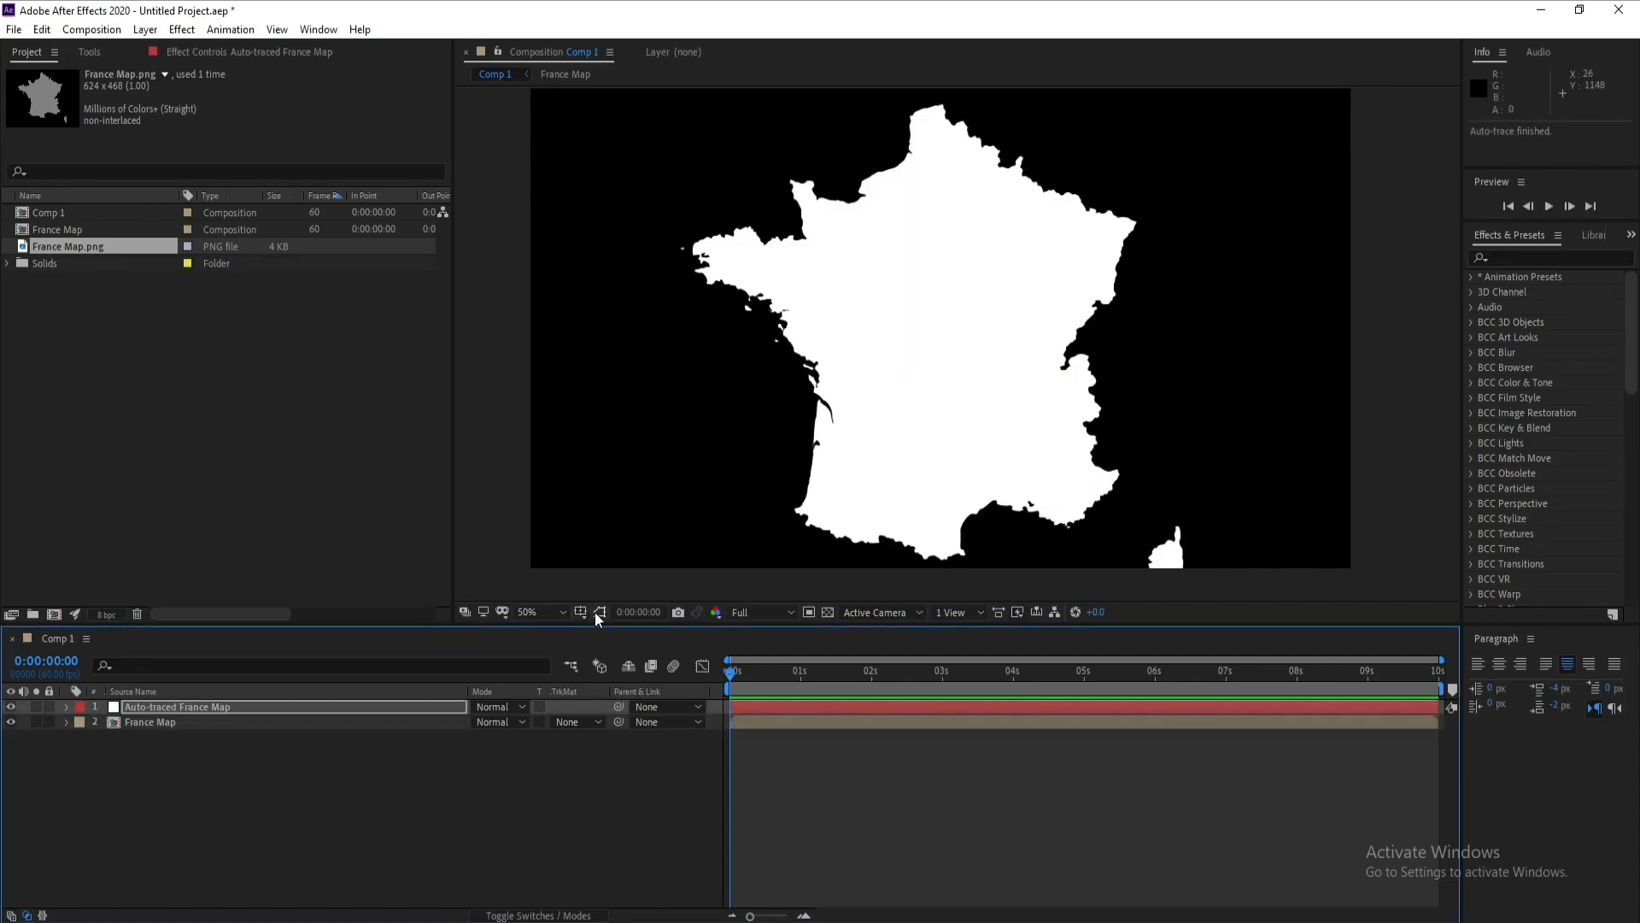
click(598, 611)
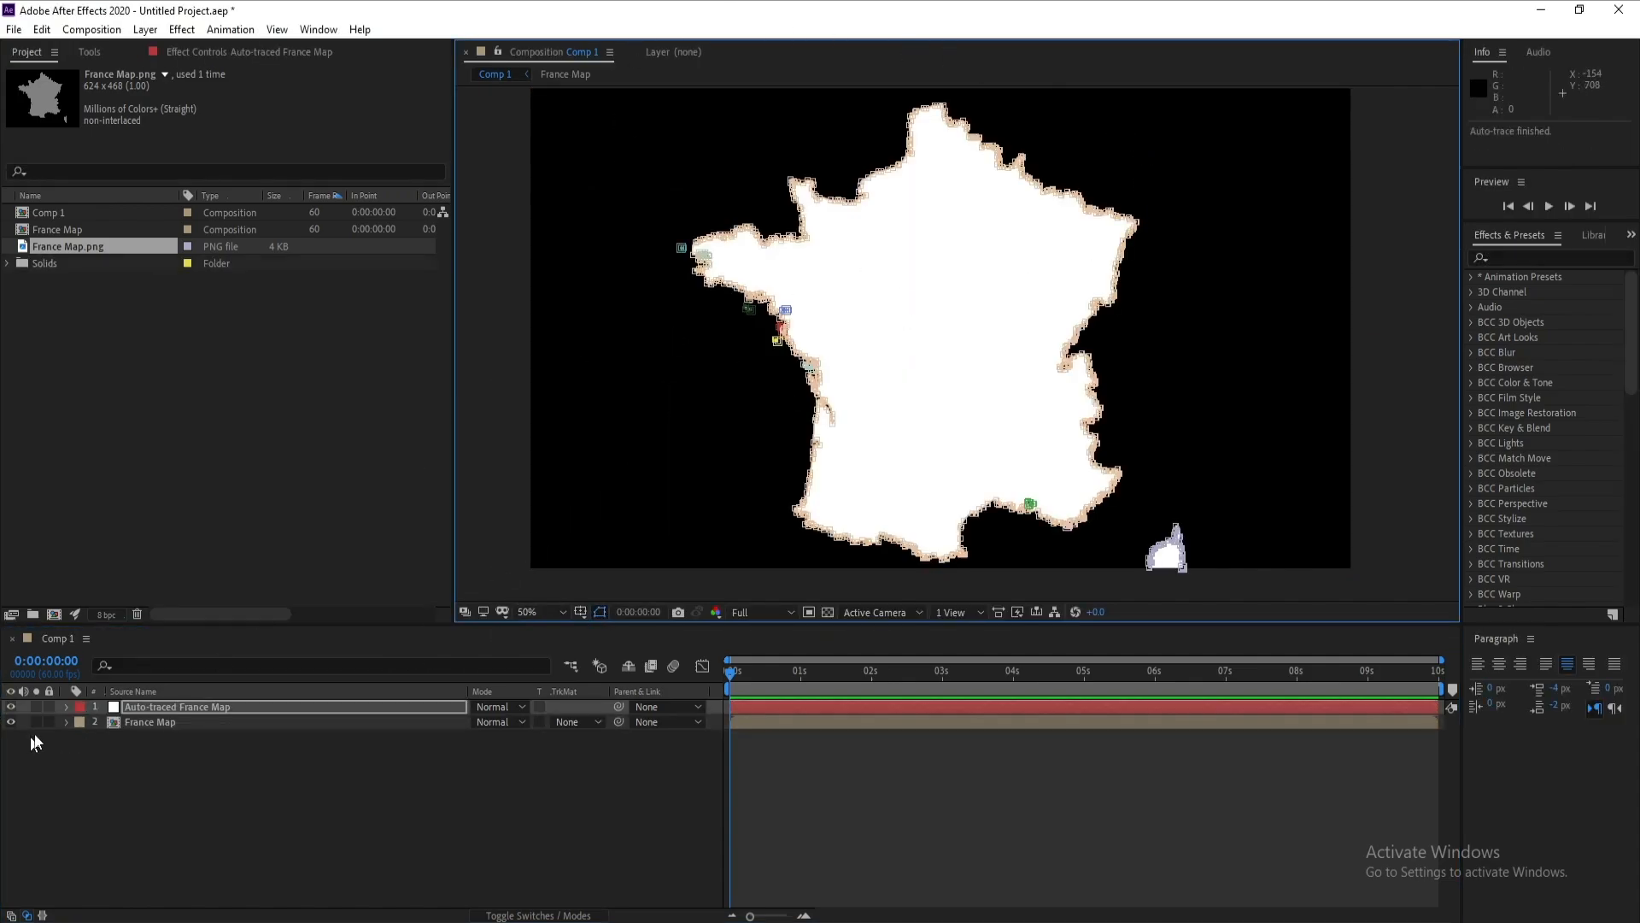
Step: Delete the original France Map layer from Comp 1, keeping the auto-traced layer
click(151, 706)
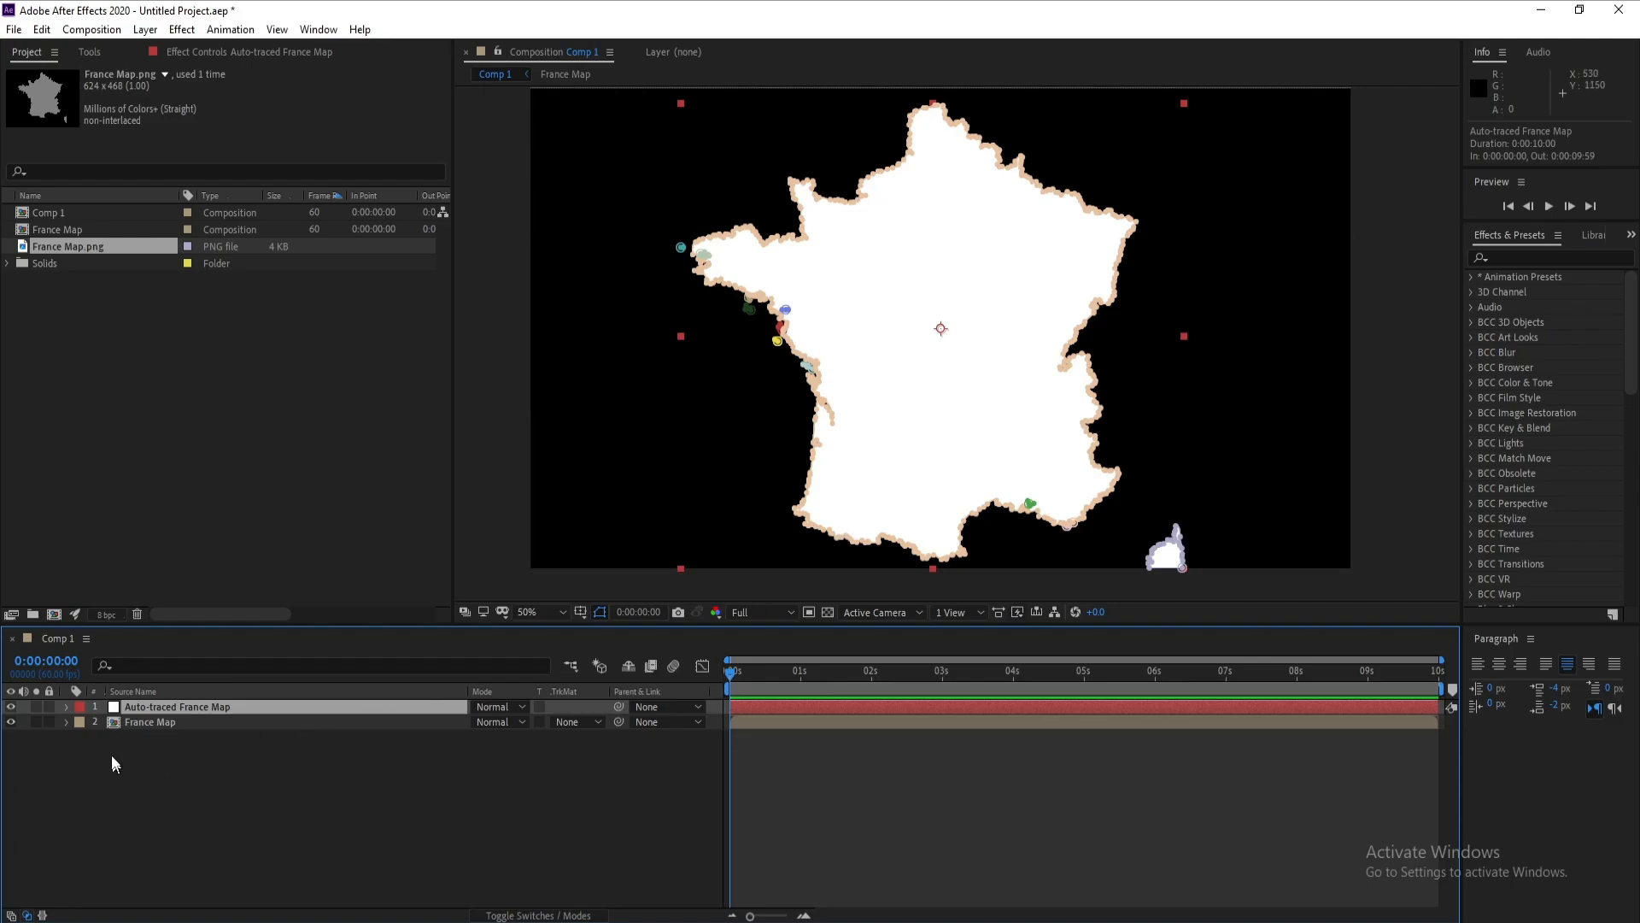
click(127, 721)
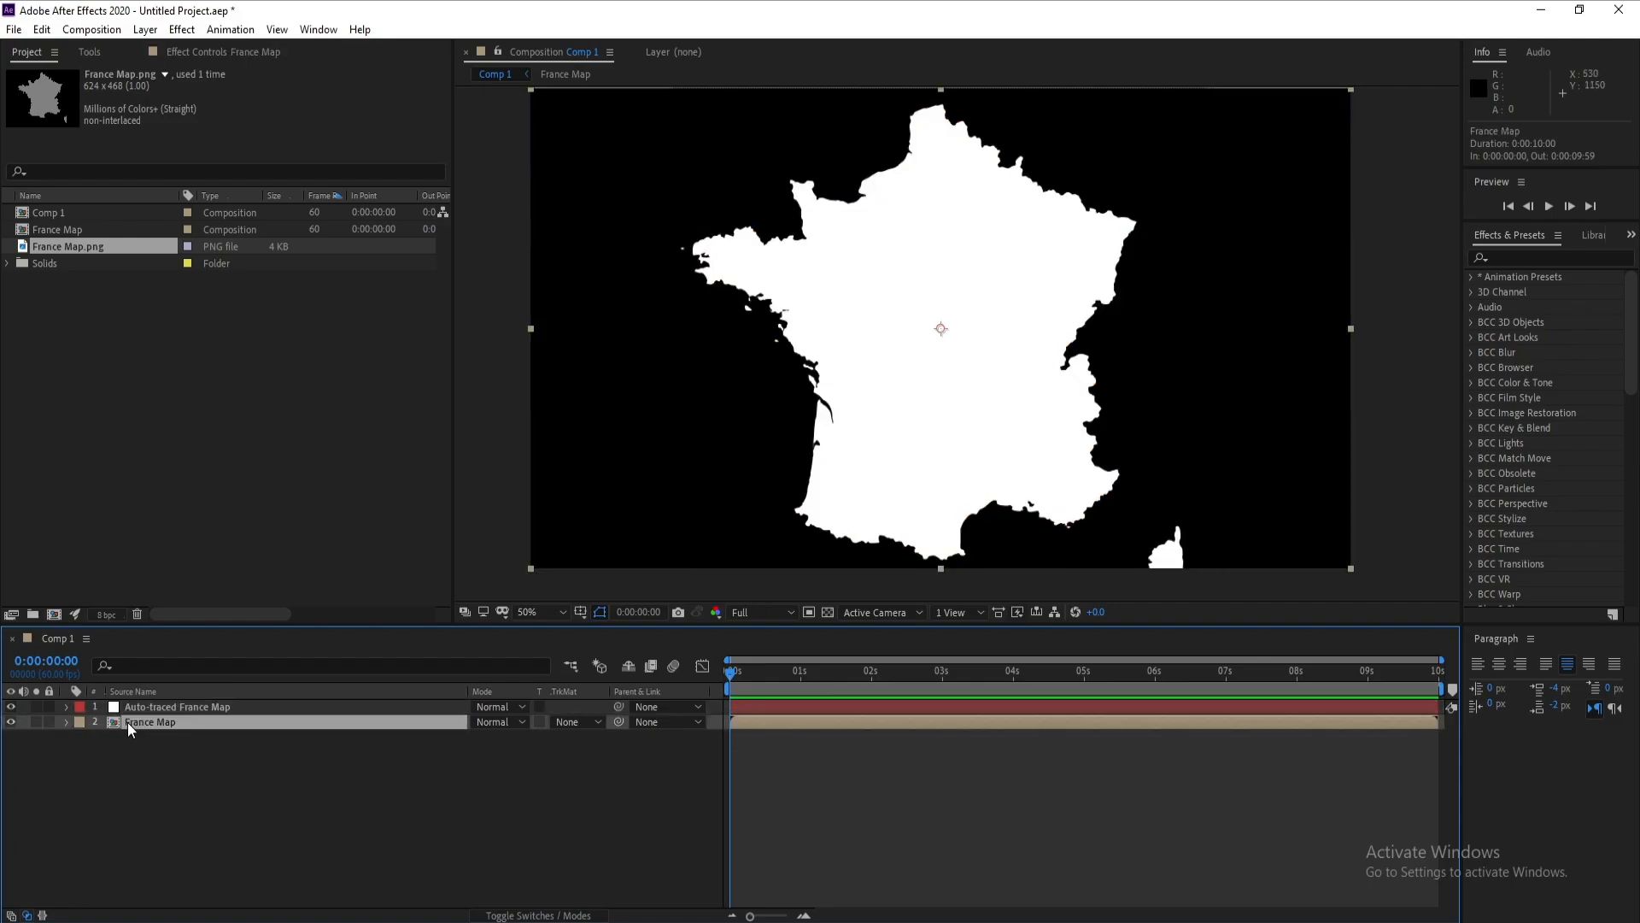
key(Delete)
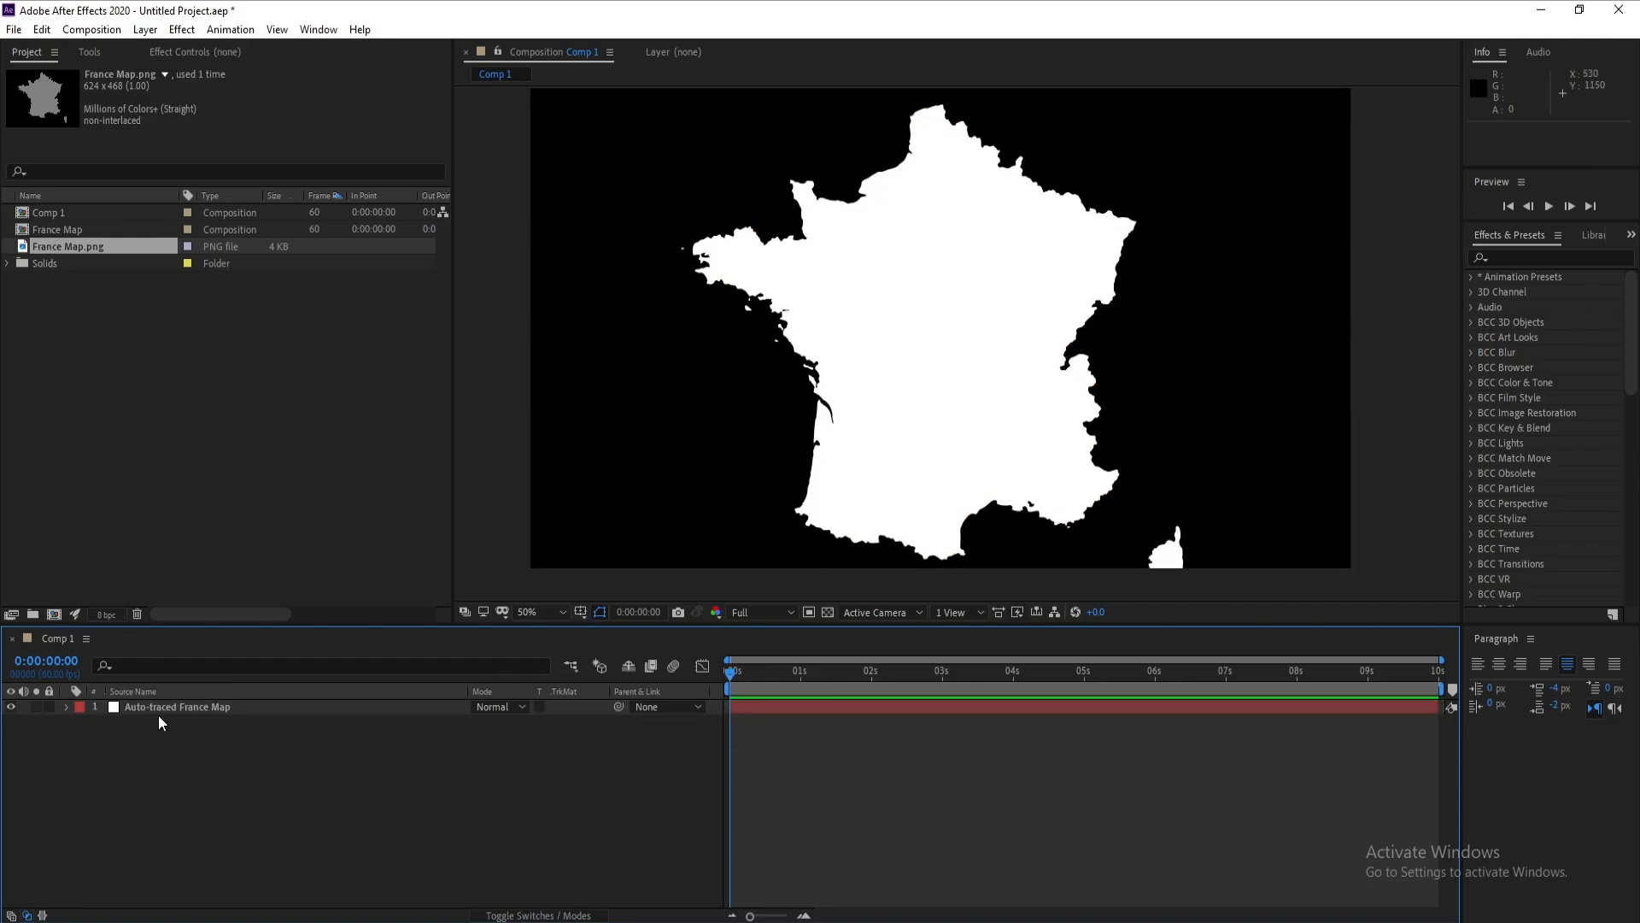
Step: List the auto-traced layer's masks and set the main outline's mask, Mask 9, to the pink colour FF00A2
click(162, 706)
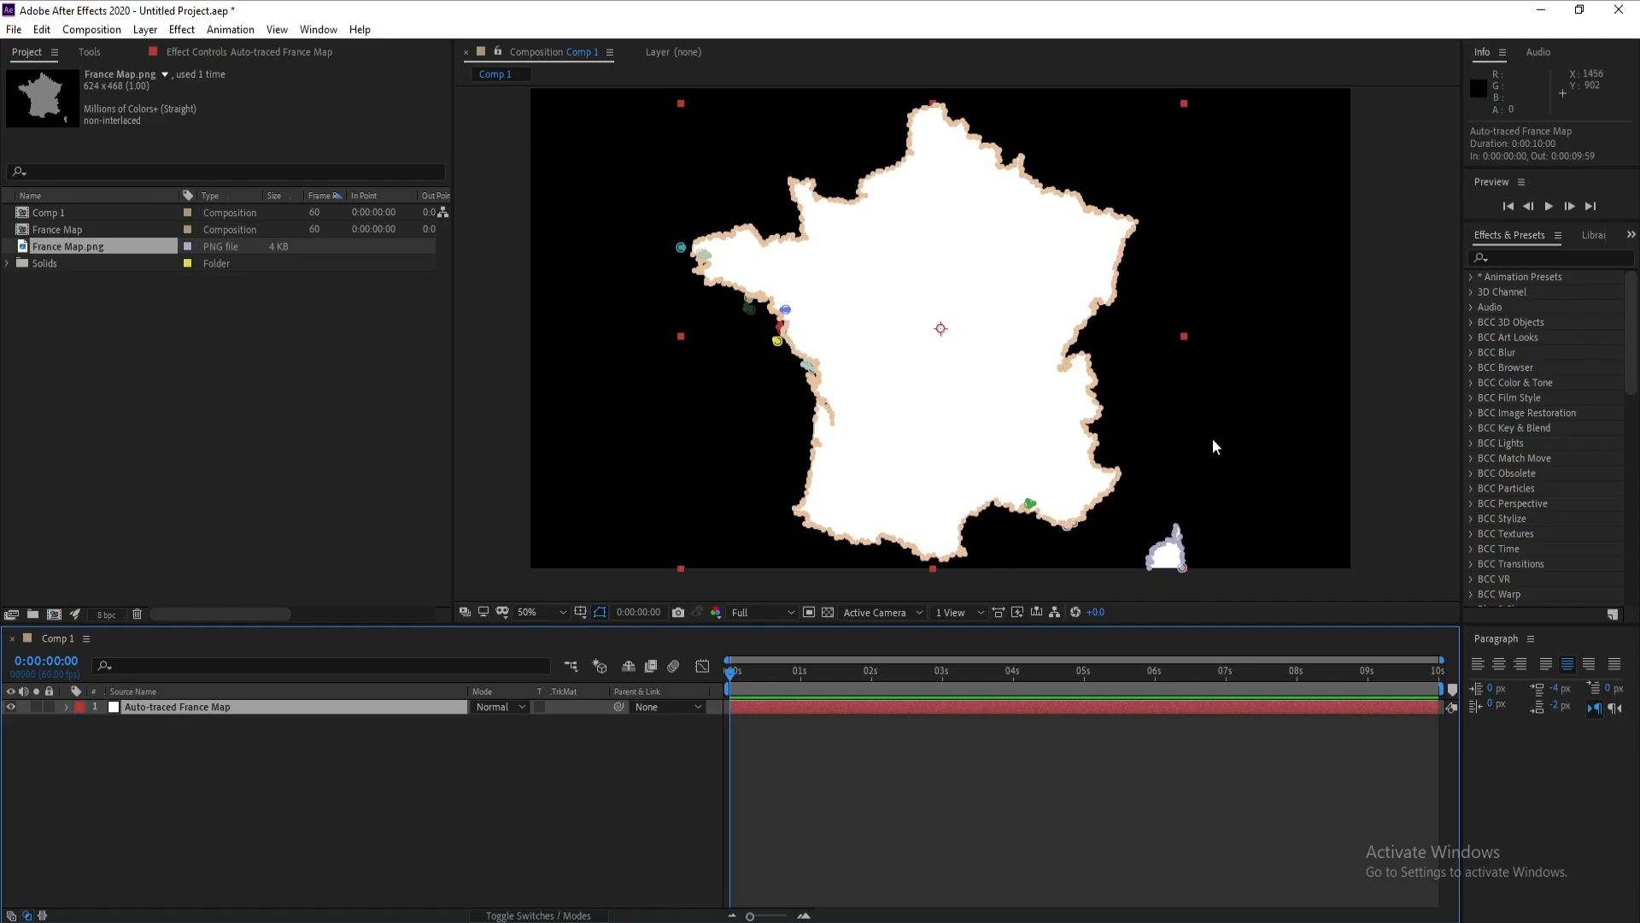
click(65, 706)
click(82, 722)
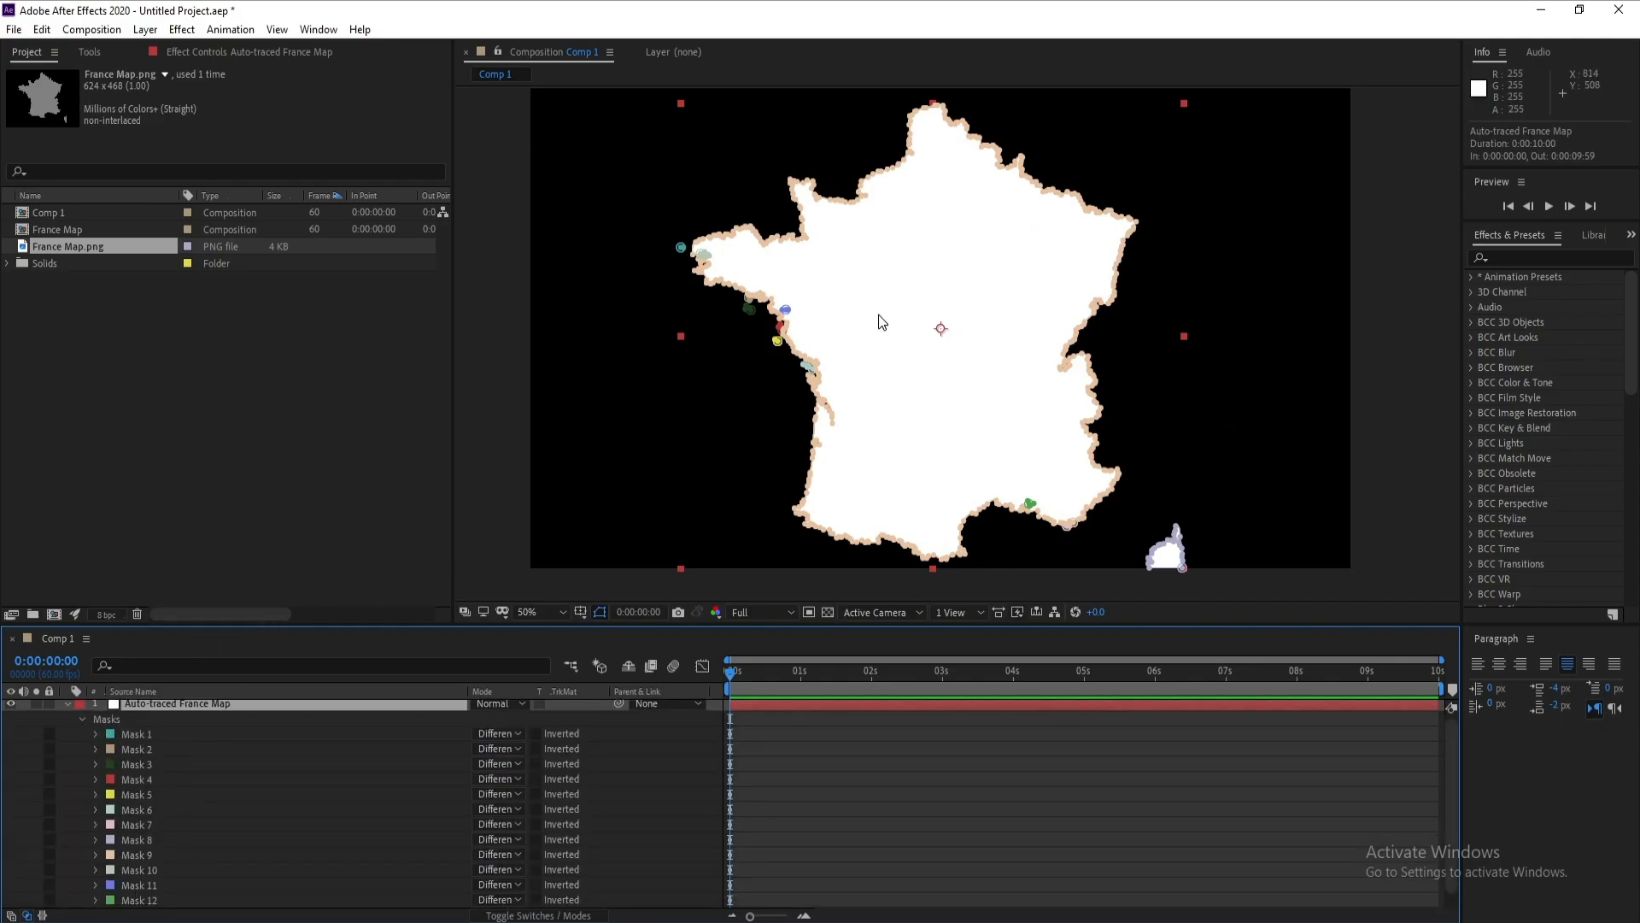
click(811, 483)
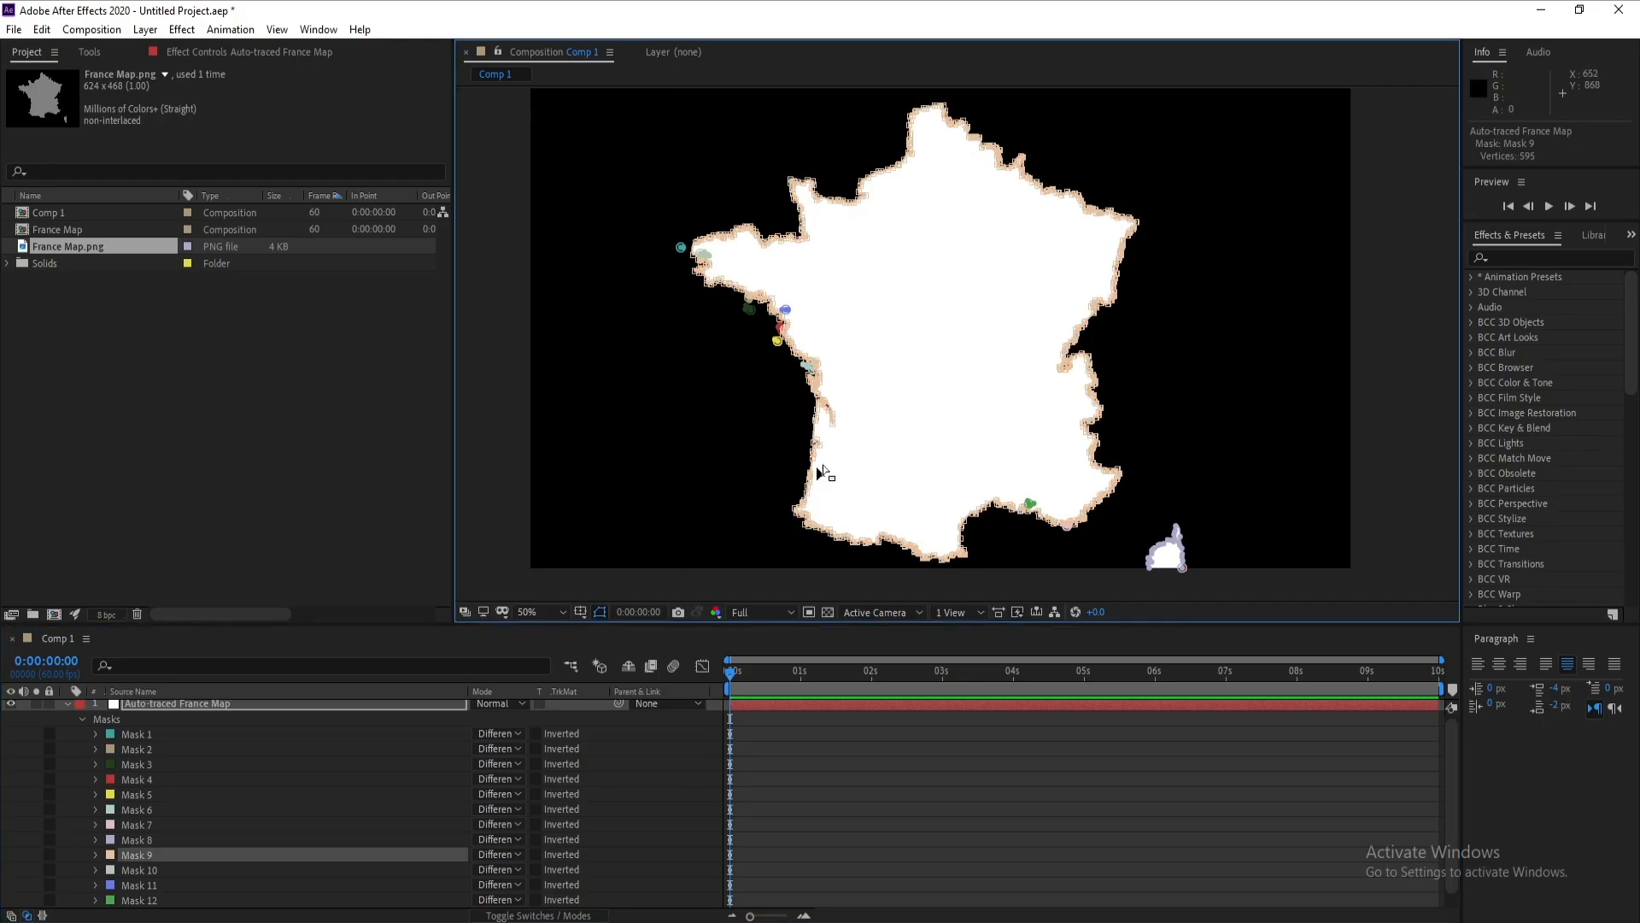
click(110, 855)
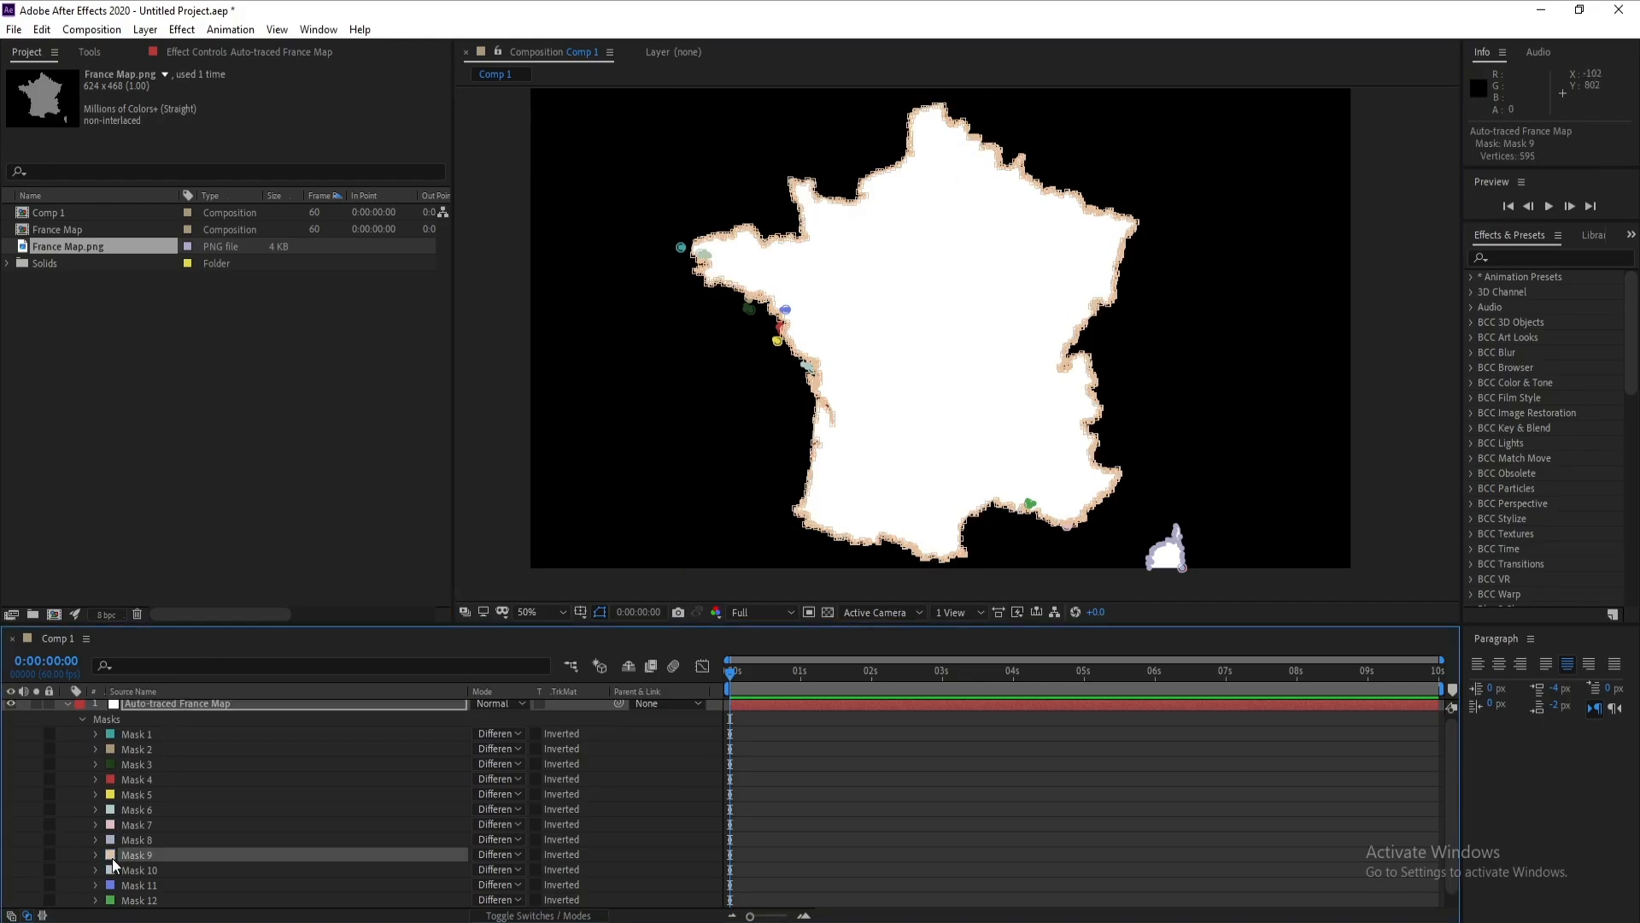
click(441, 504)
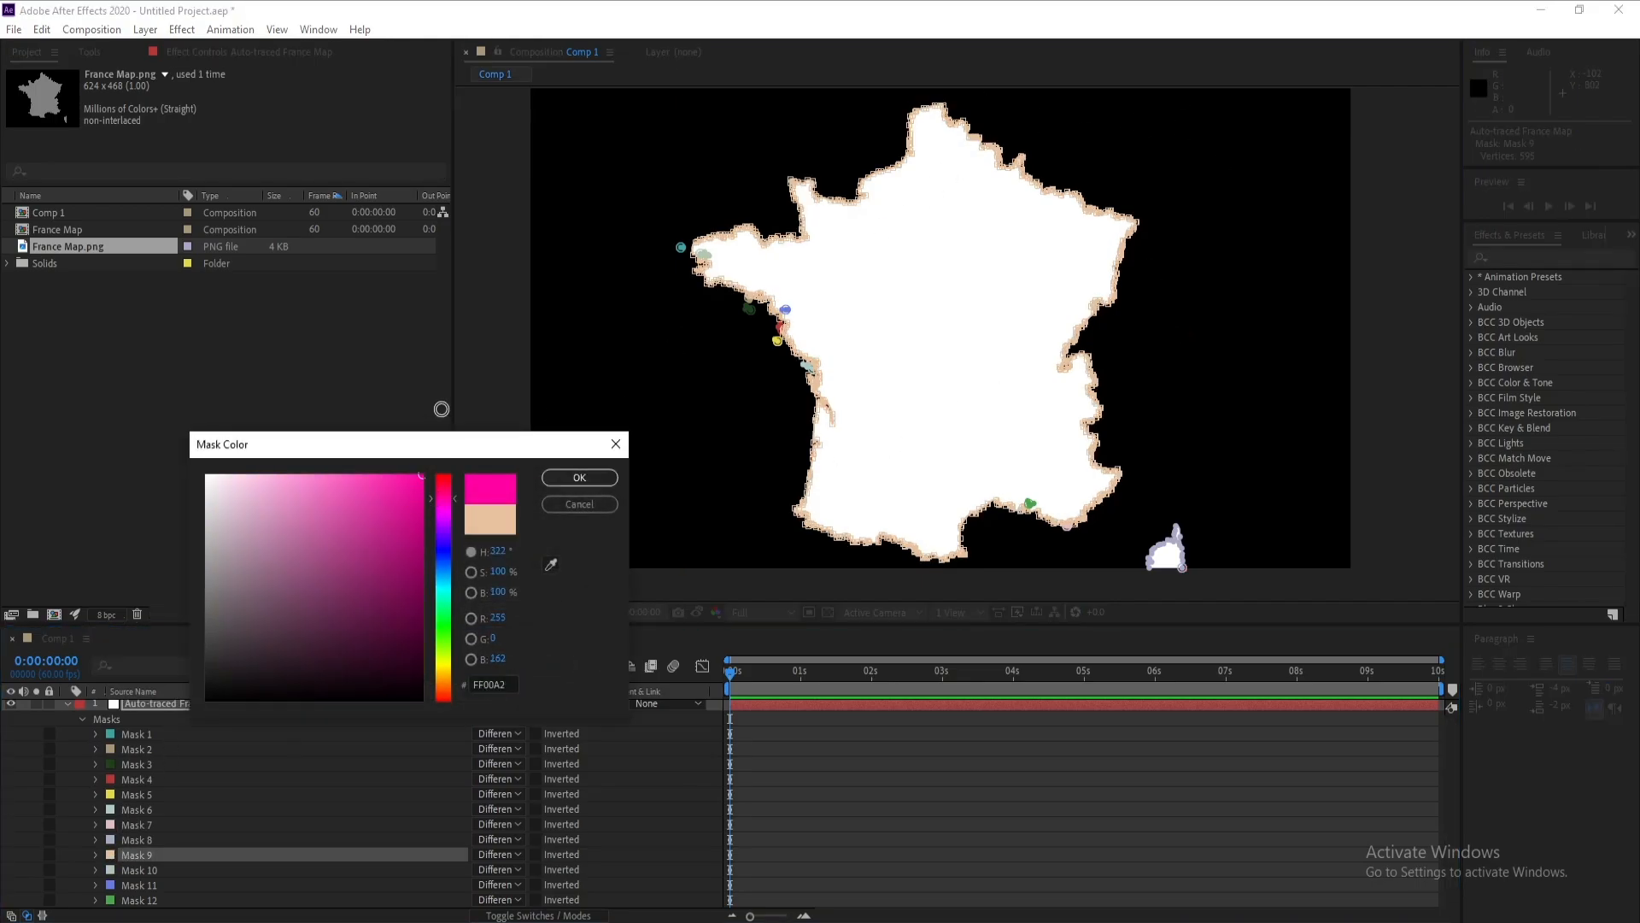
click(579, 477)
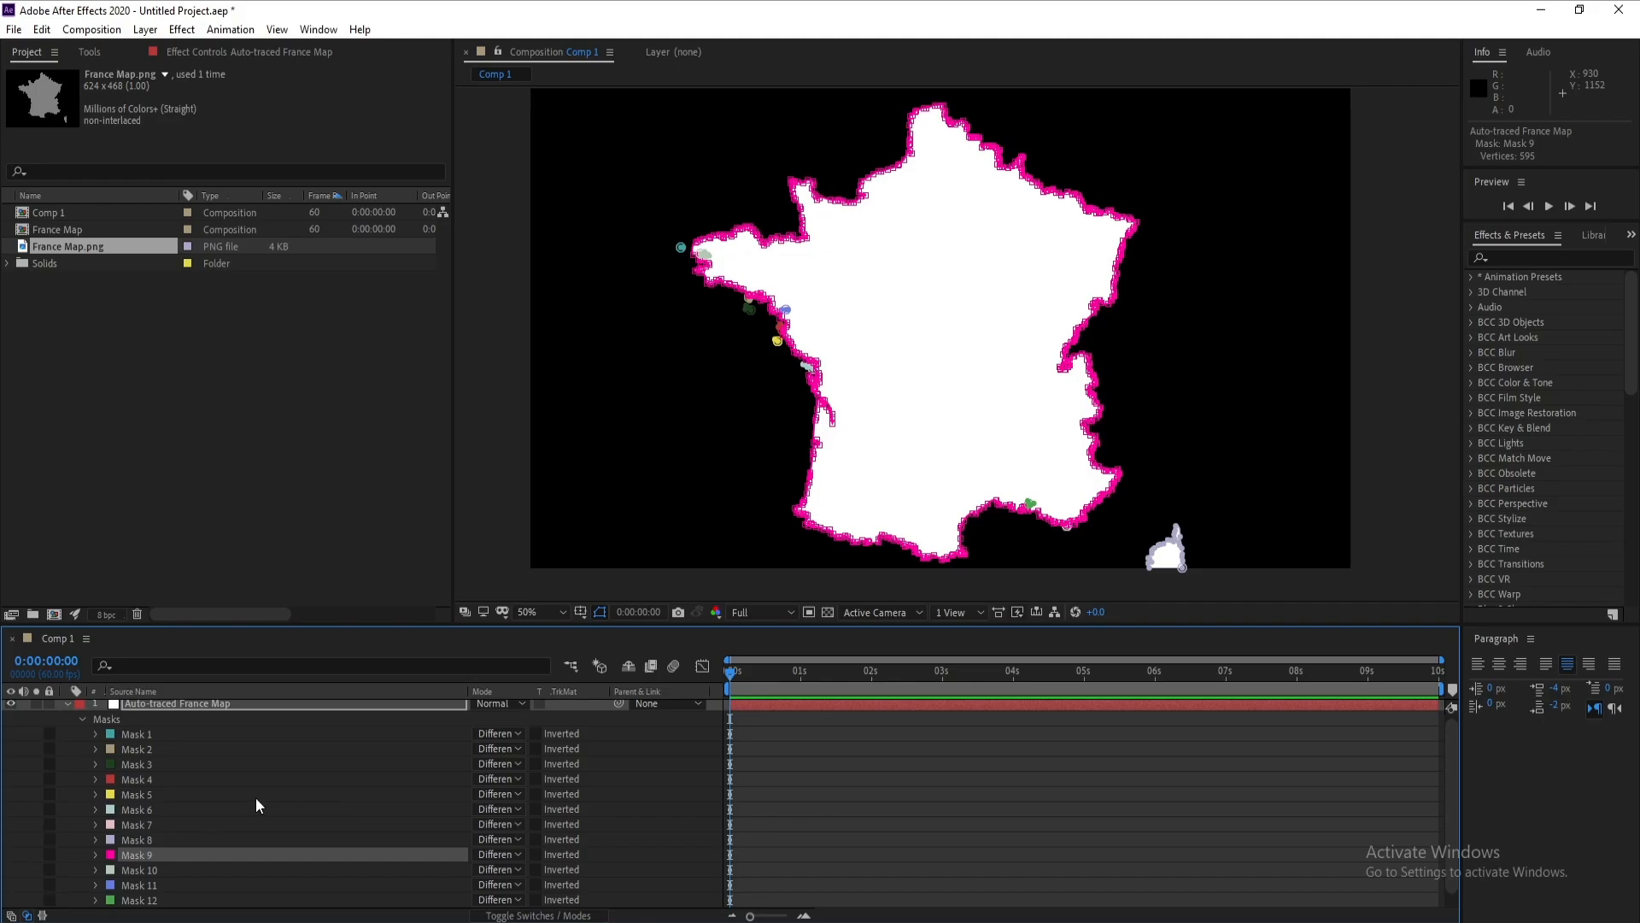
Step: Delete the small-island masks Mask 10, Mask 11 and Mask 12 from the auto-traced layer
scroll(259, 805, down, 1)
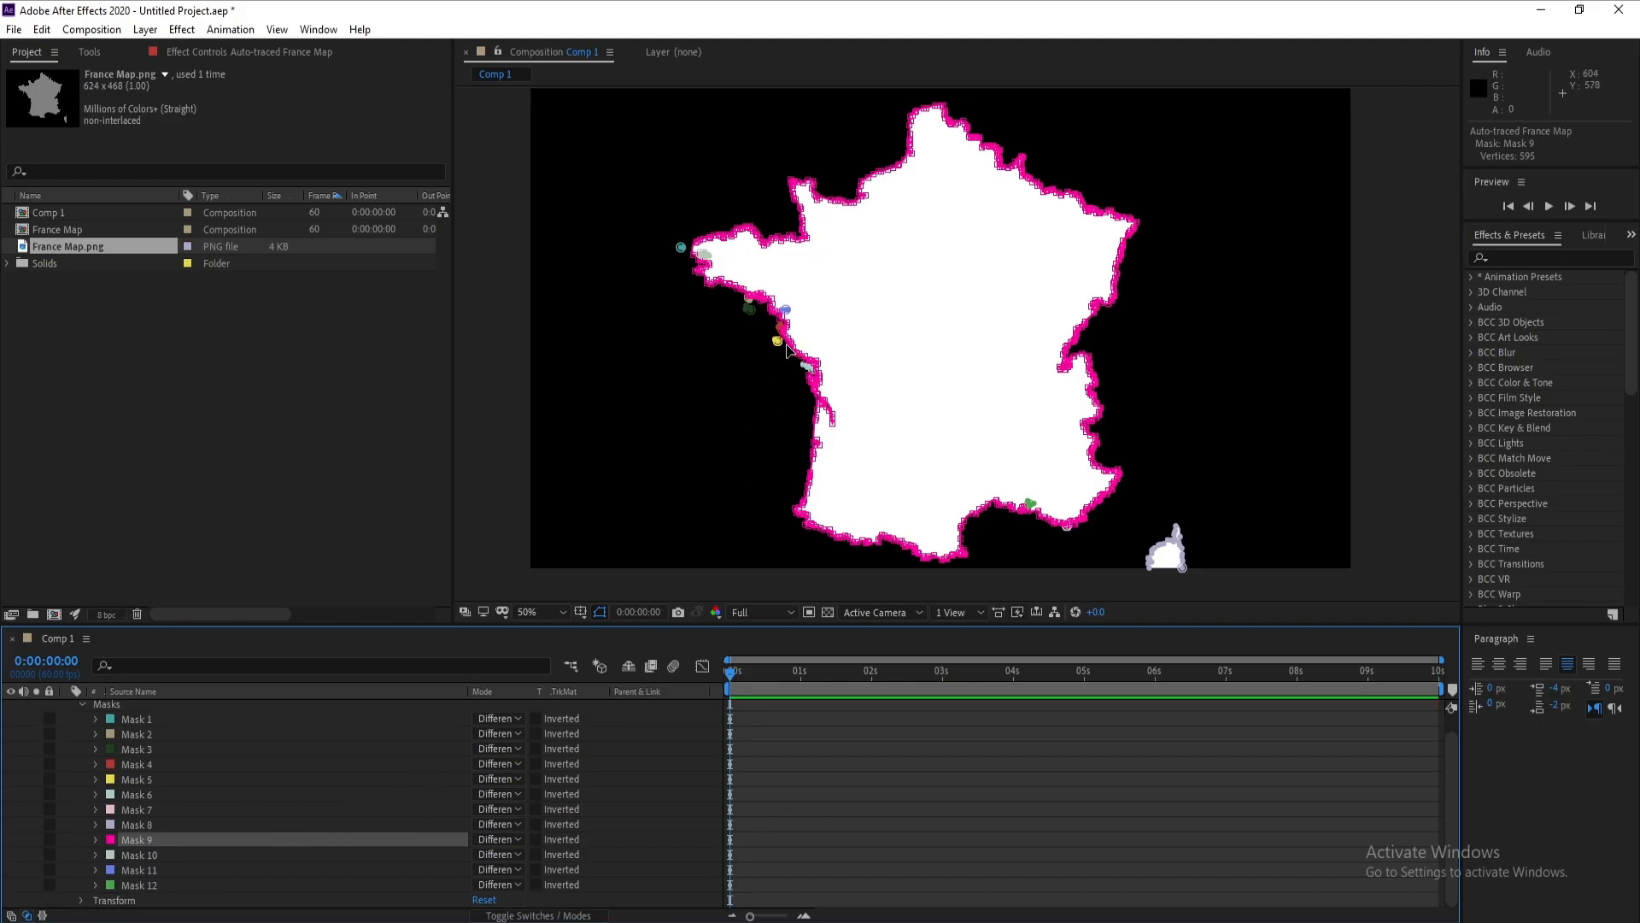
click(146, 884)
shift+click(156, 853)
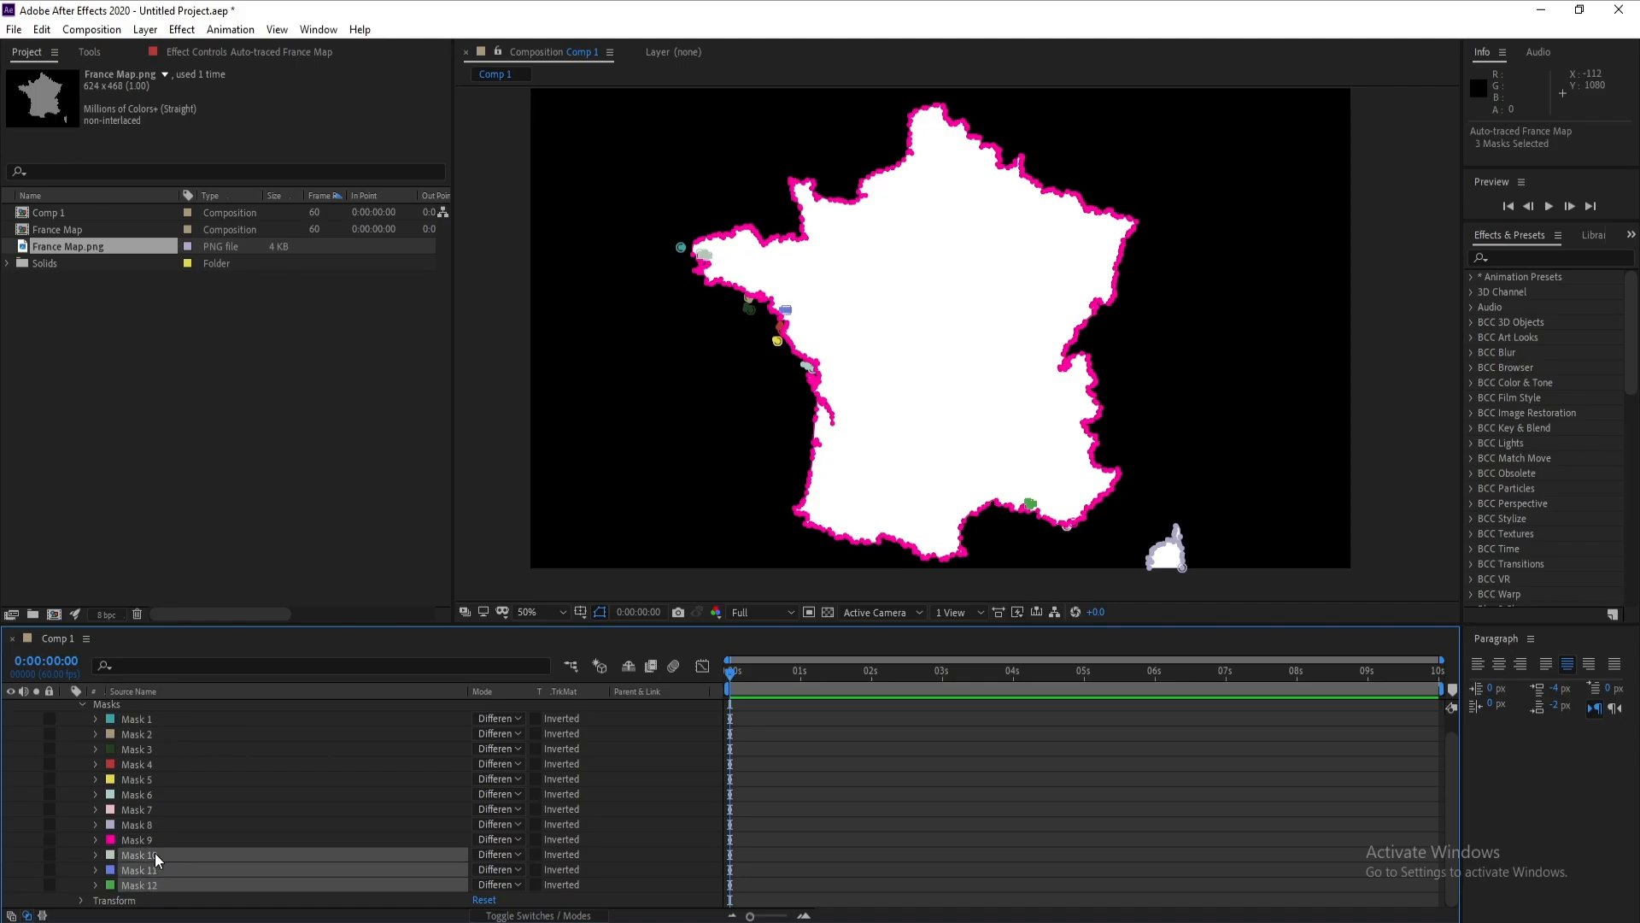
key(Delete)
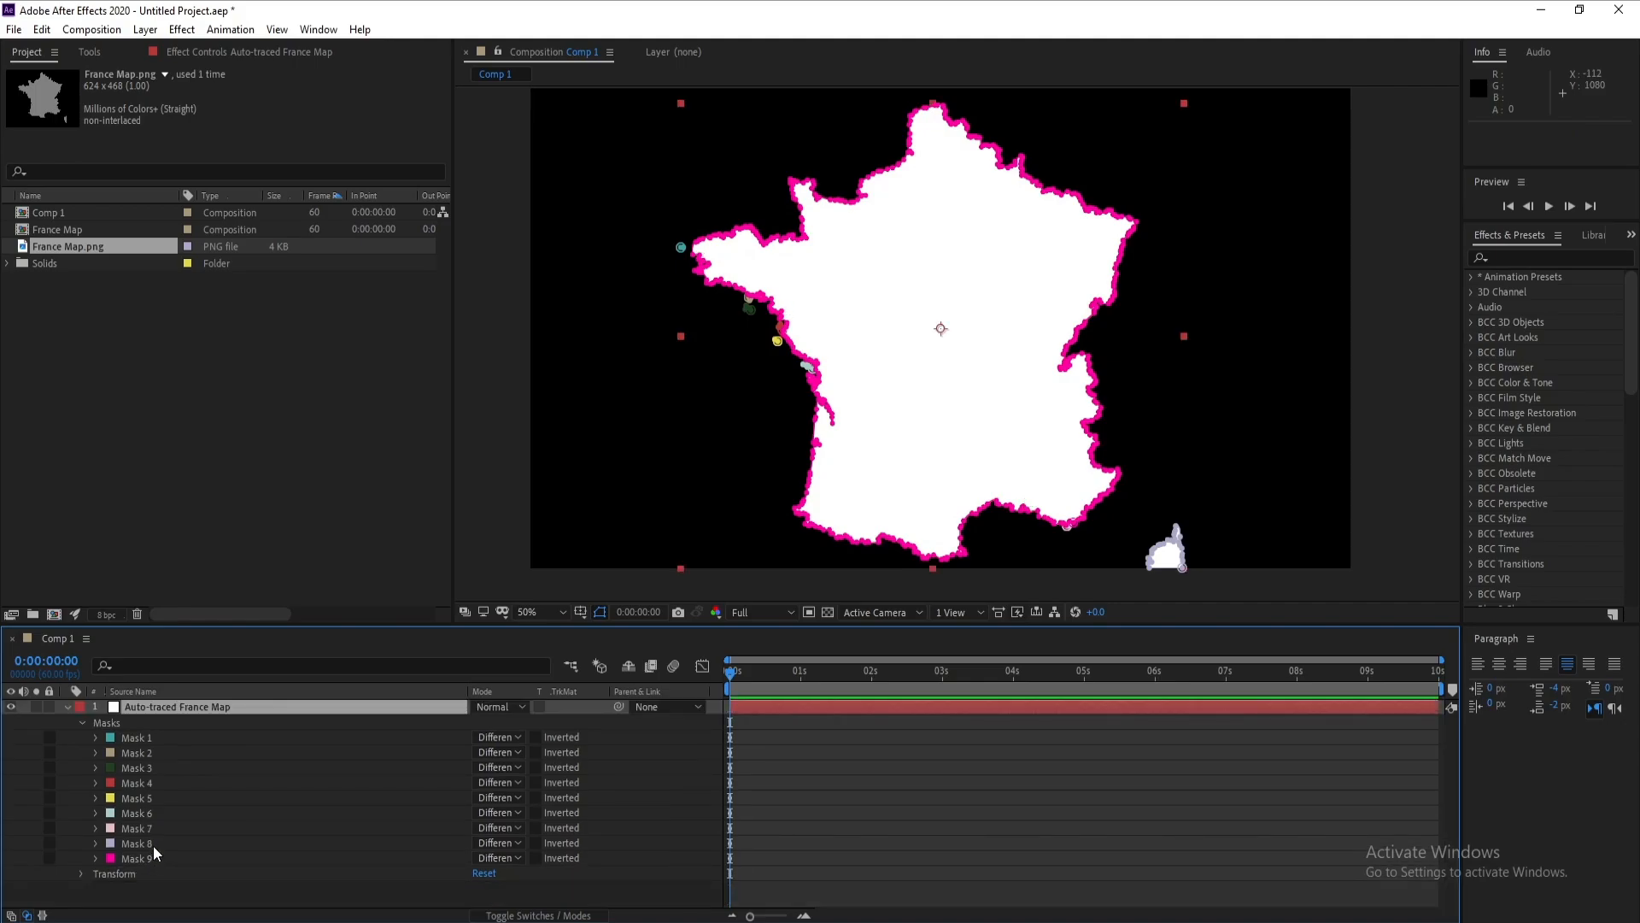
Step: Delete Mask 1 through Mask 8 from the auto-traced layer, keeping only Mask 9, and collapse the layer's properties
click(141, 844)
shift+click(145, 740)
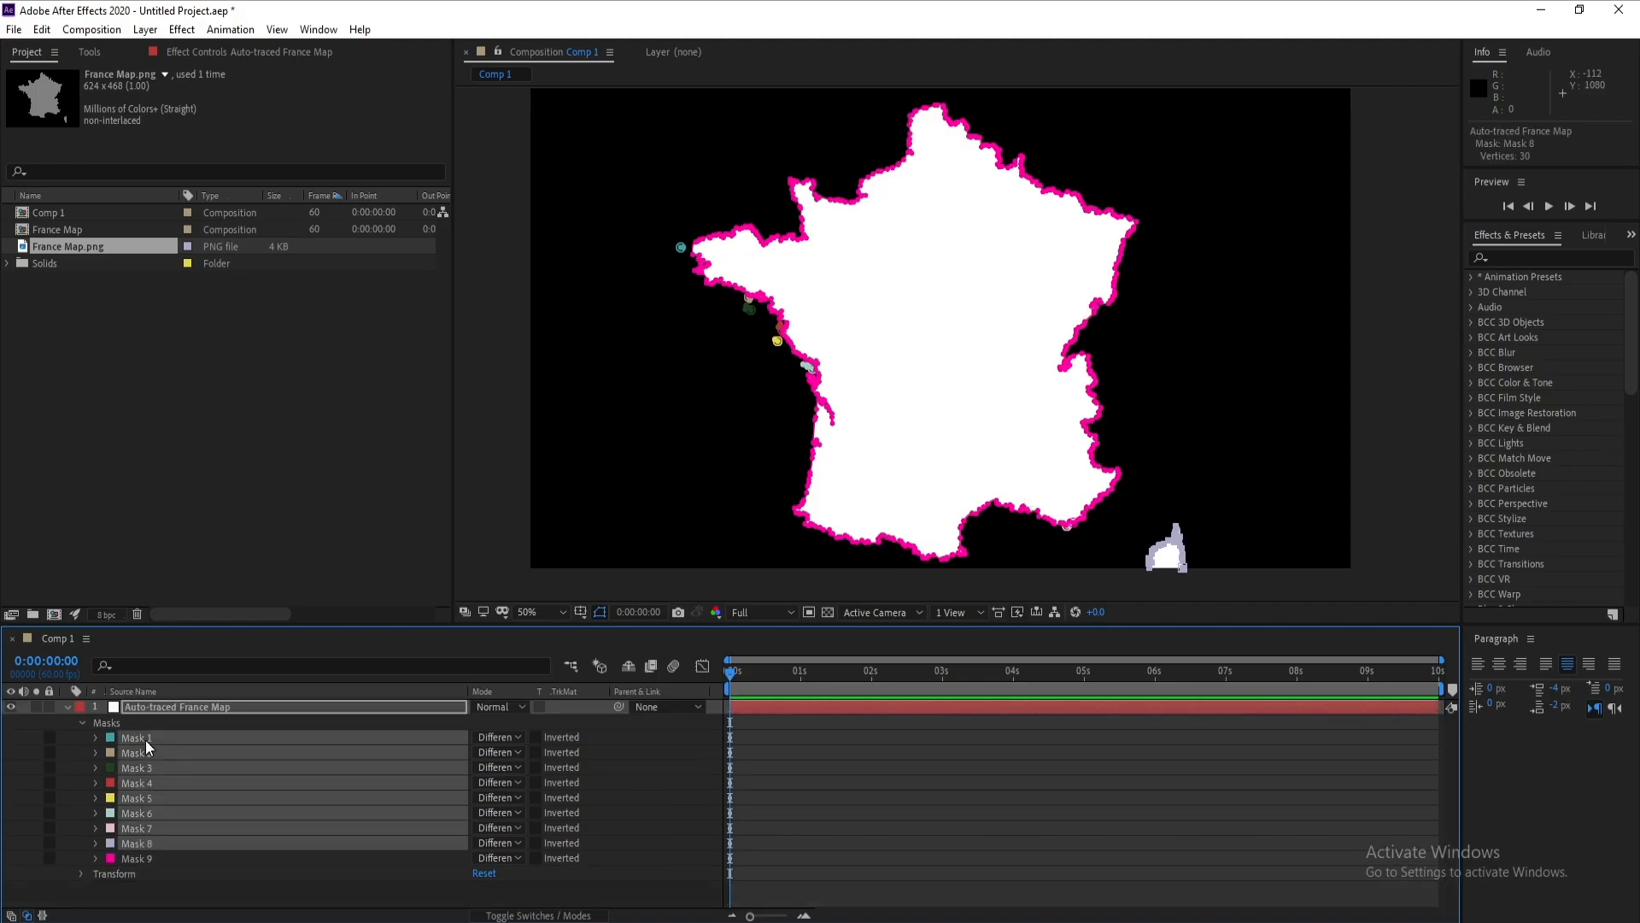
key(Delete)
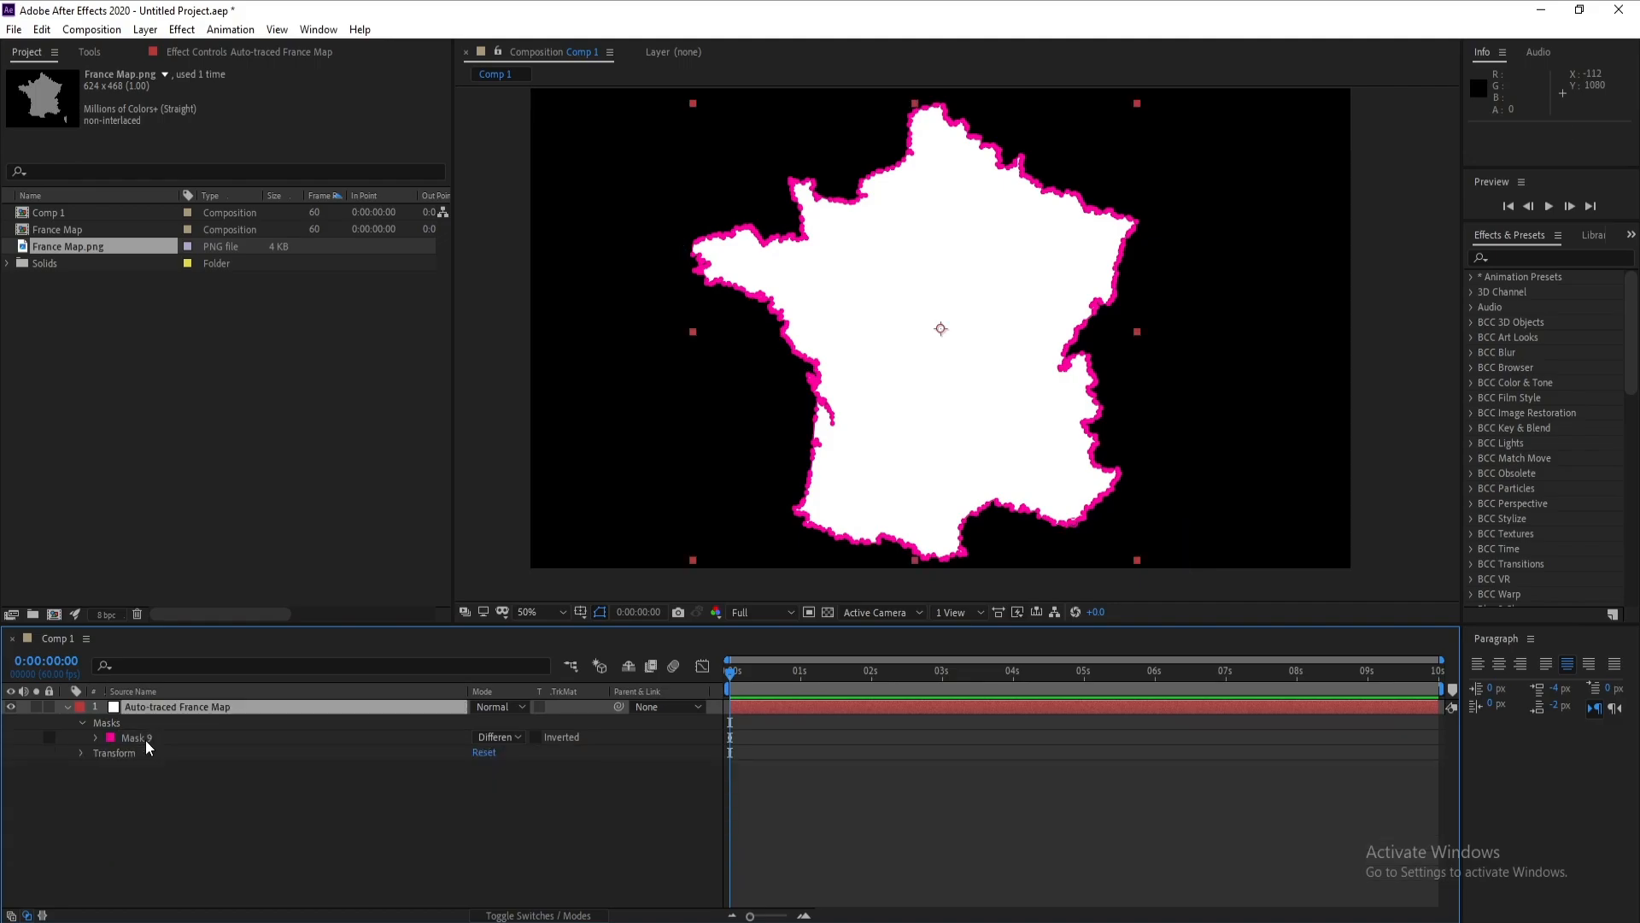
click(141, 738)
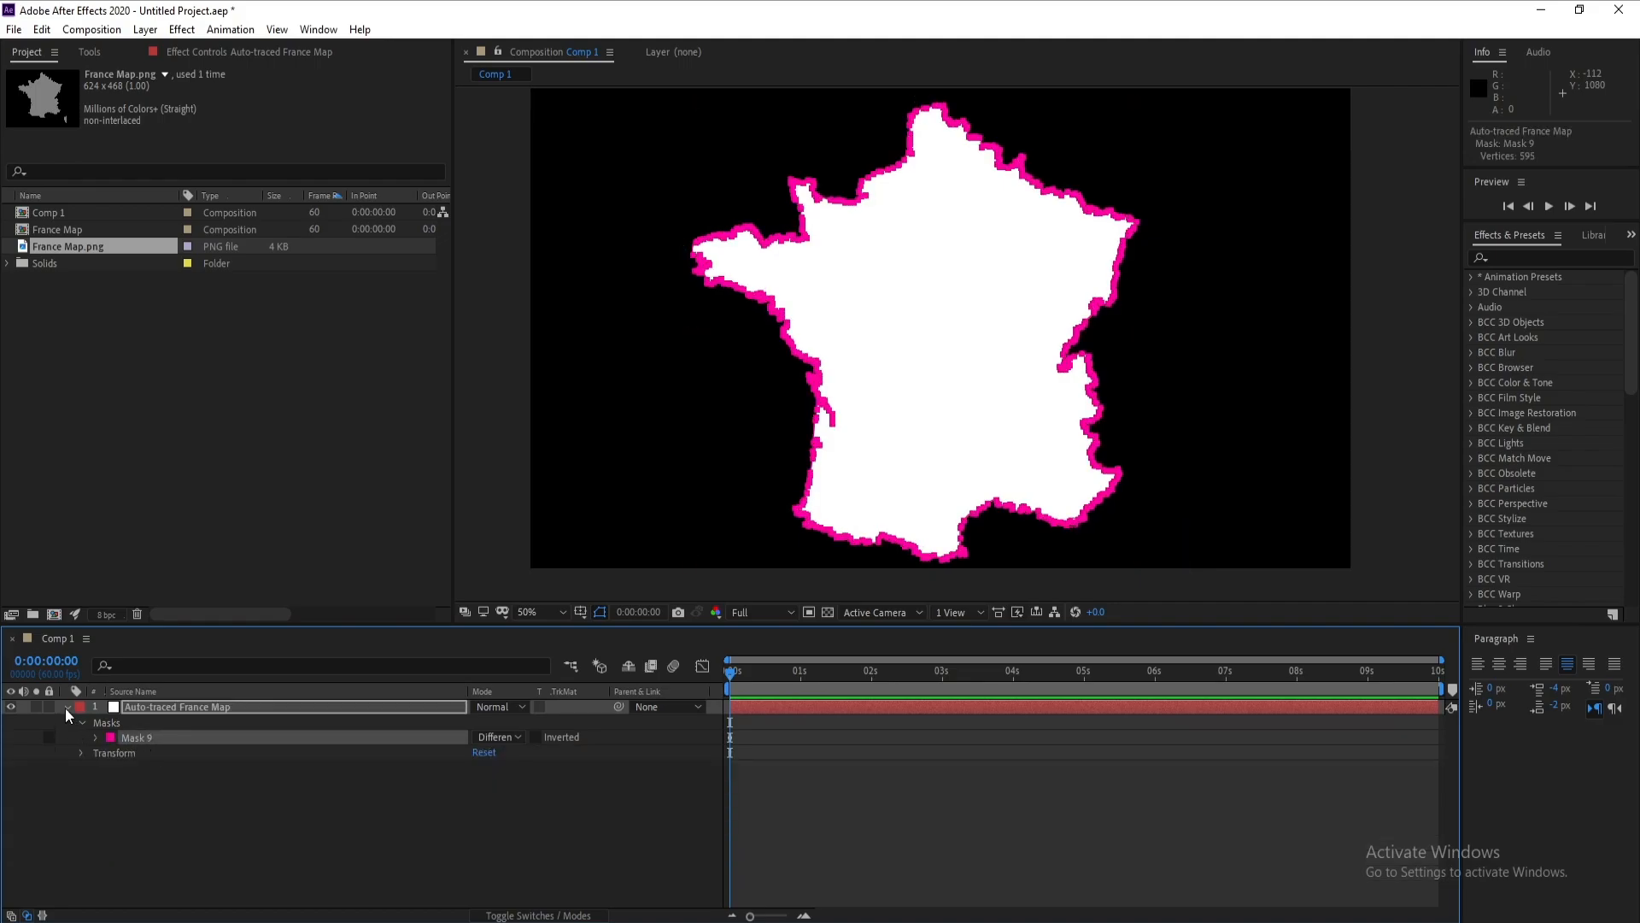
click(66, 707)
Step: Hide the mask paths in the composition view and apply the Video Copilot Saber effect to the auto-traced layer
click(213, 709)
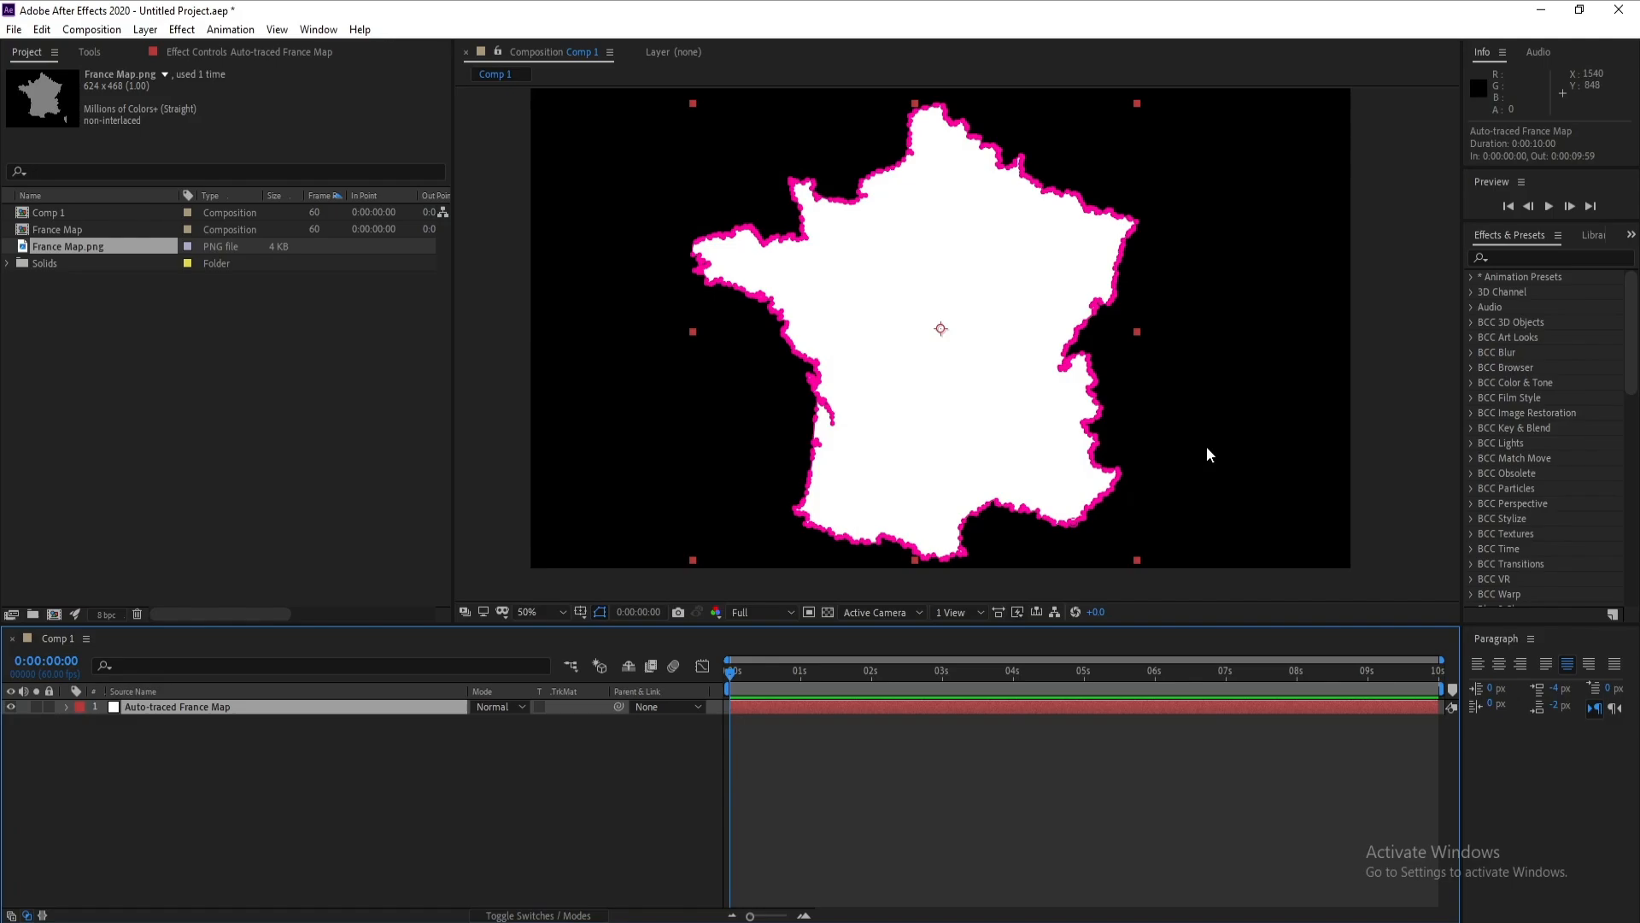
click(599, 612)
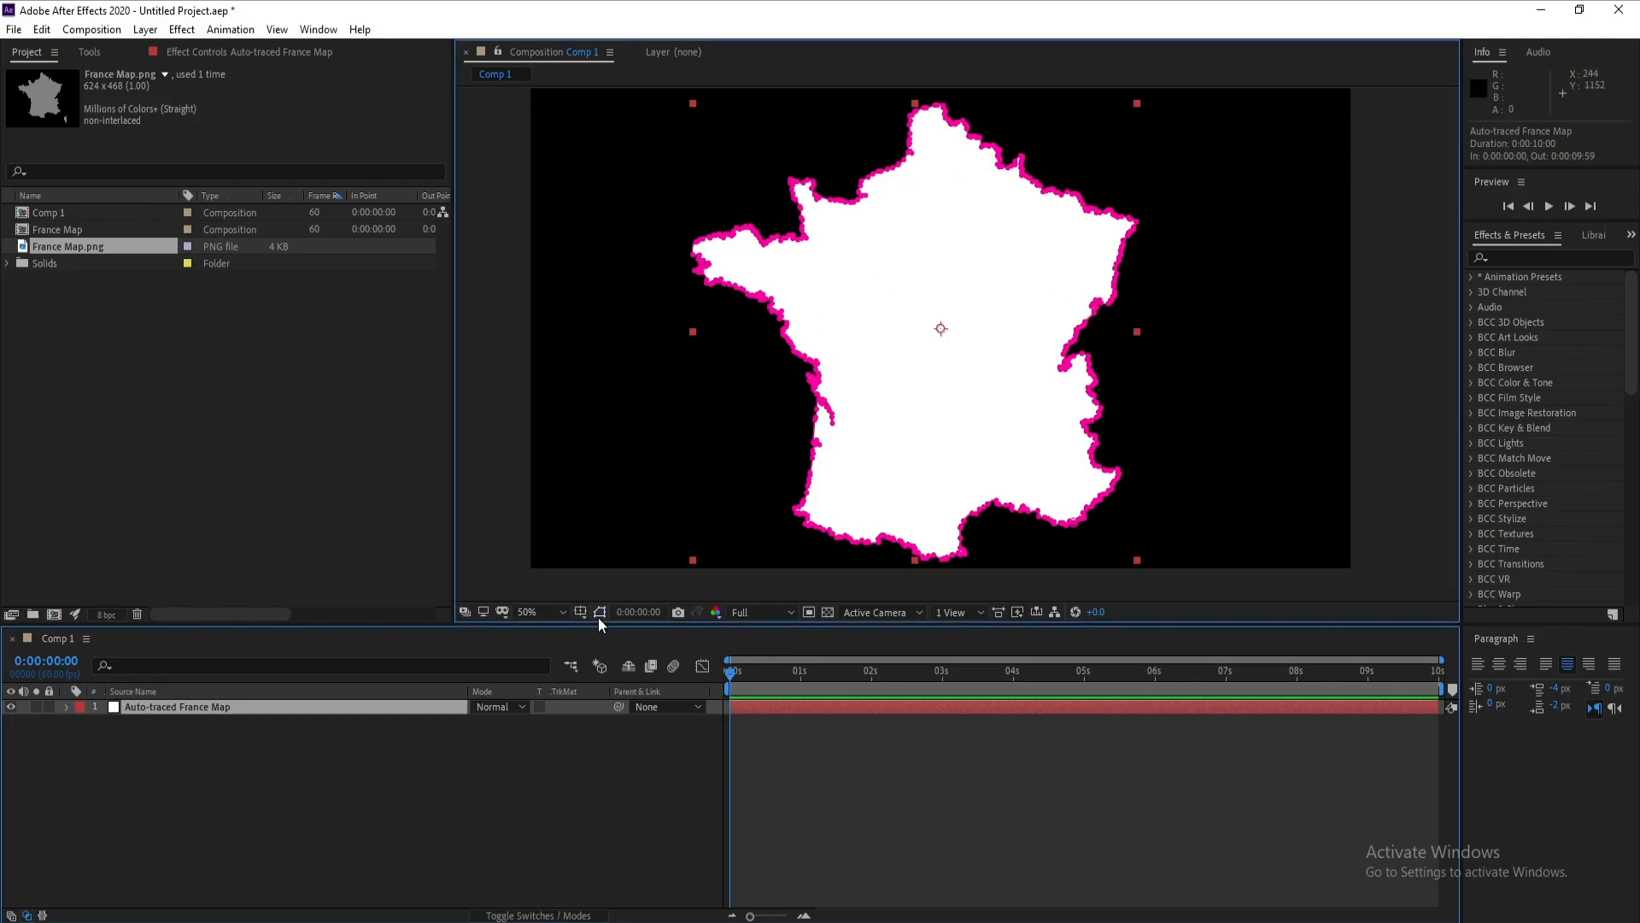
click(180, 31)
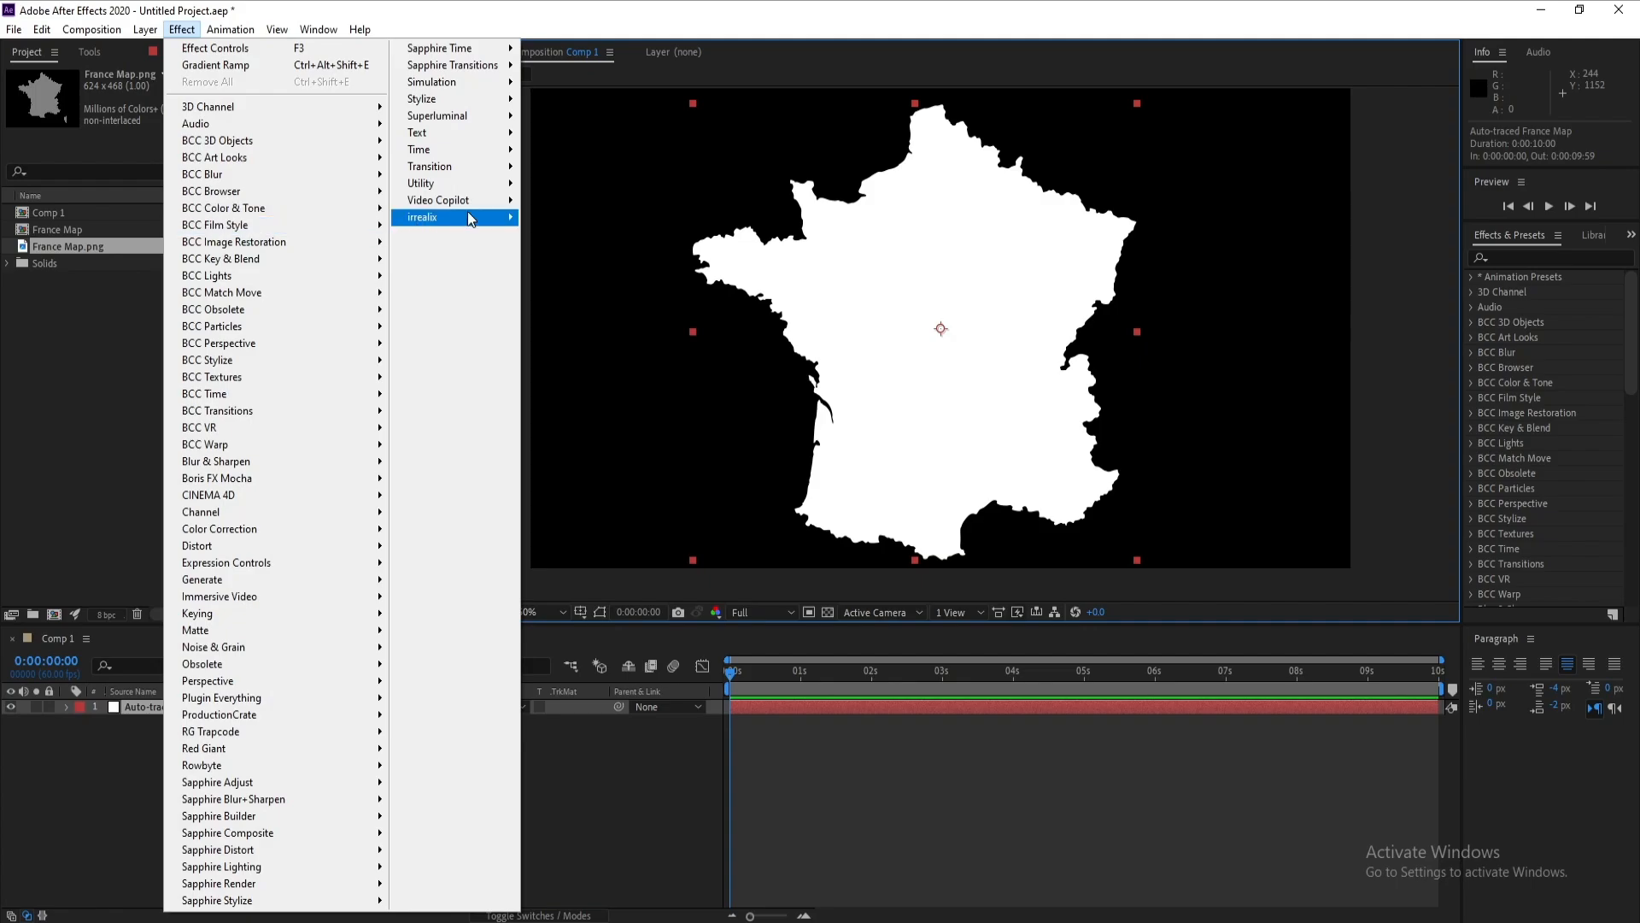
mouse_move(479, 203)
click(612, 239)
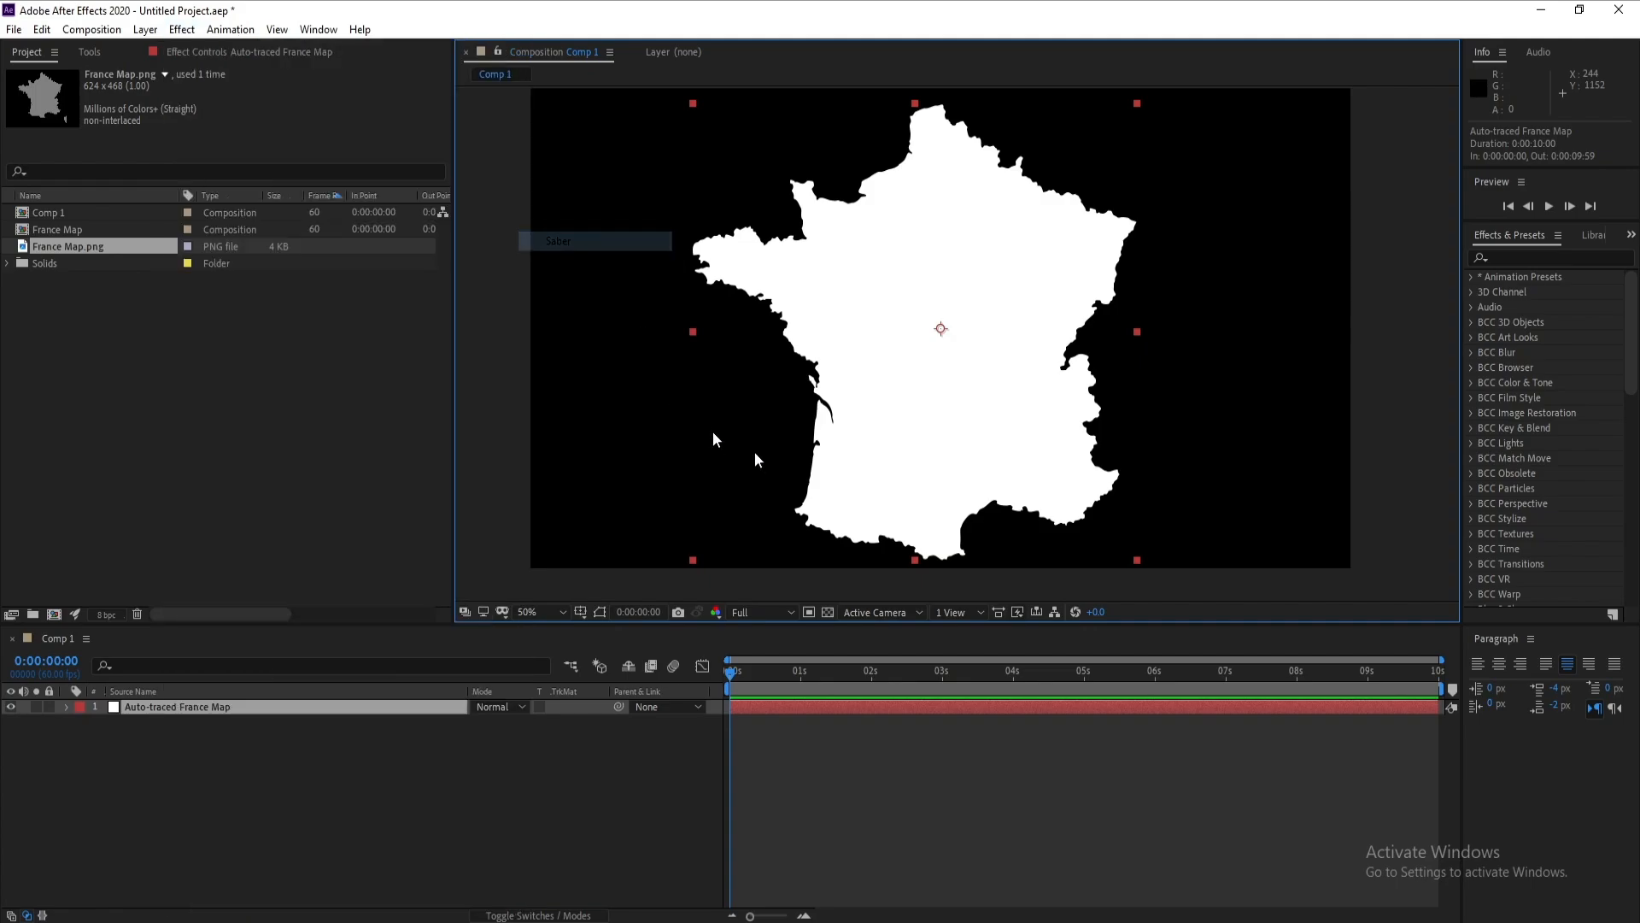
click(982, 512)
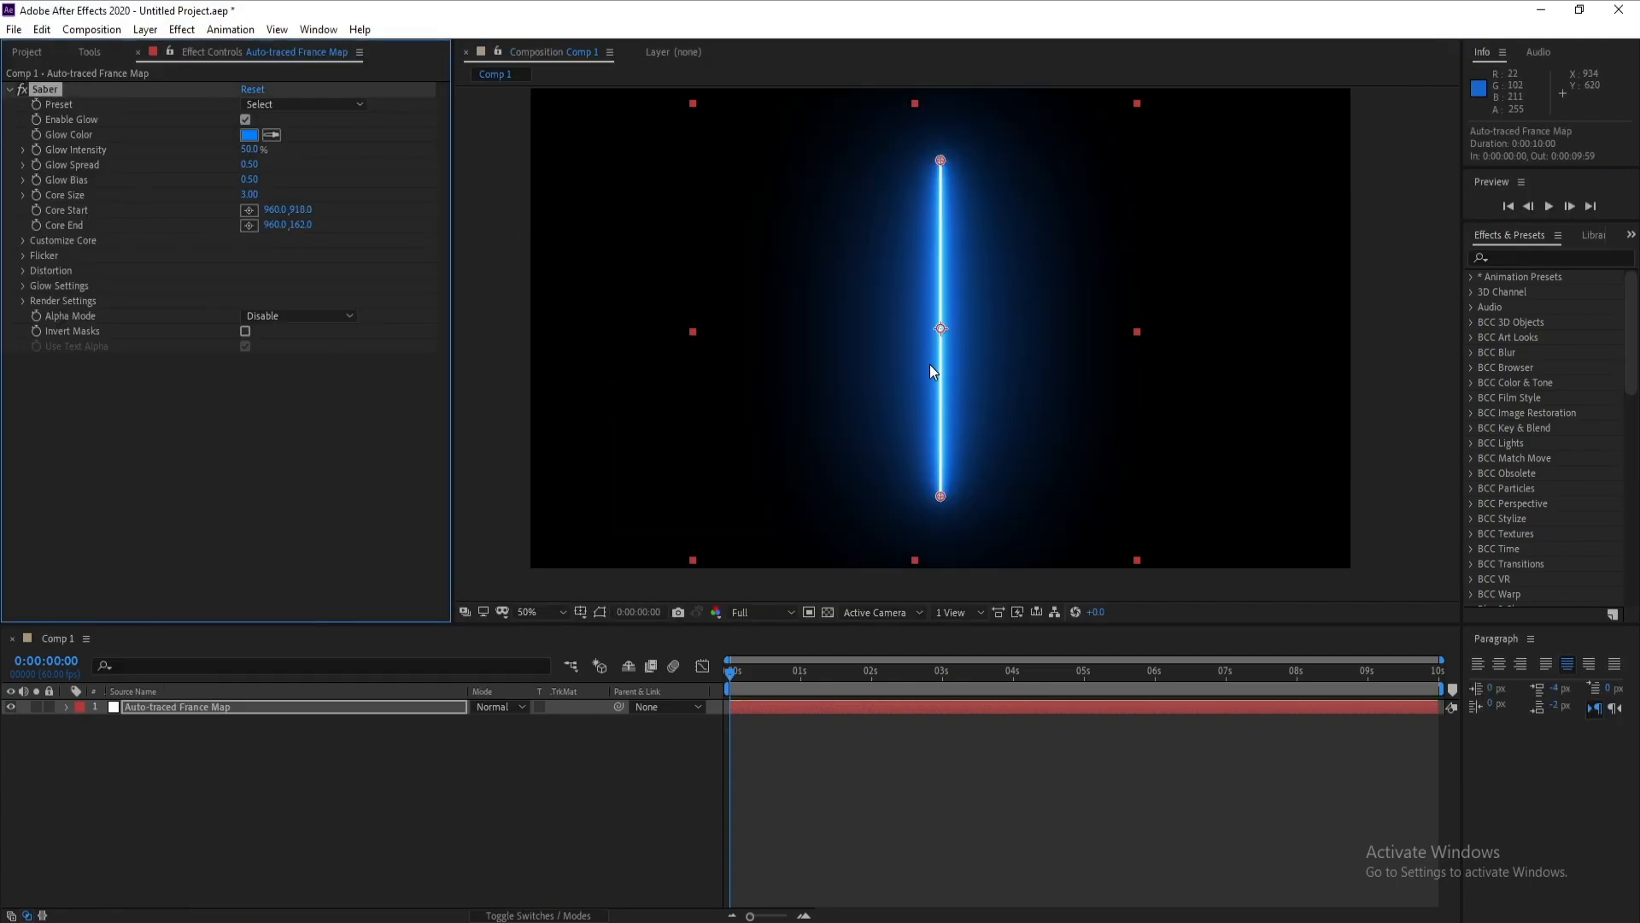
Step: Set the Core Type in Saber's Customize Core settings to Layer Masks so the glow follows the map outline
click(180, 711)
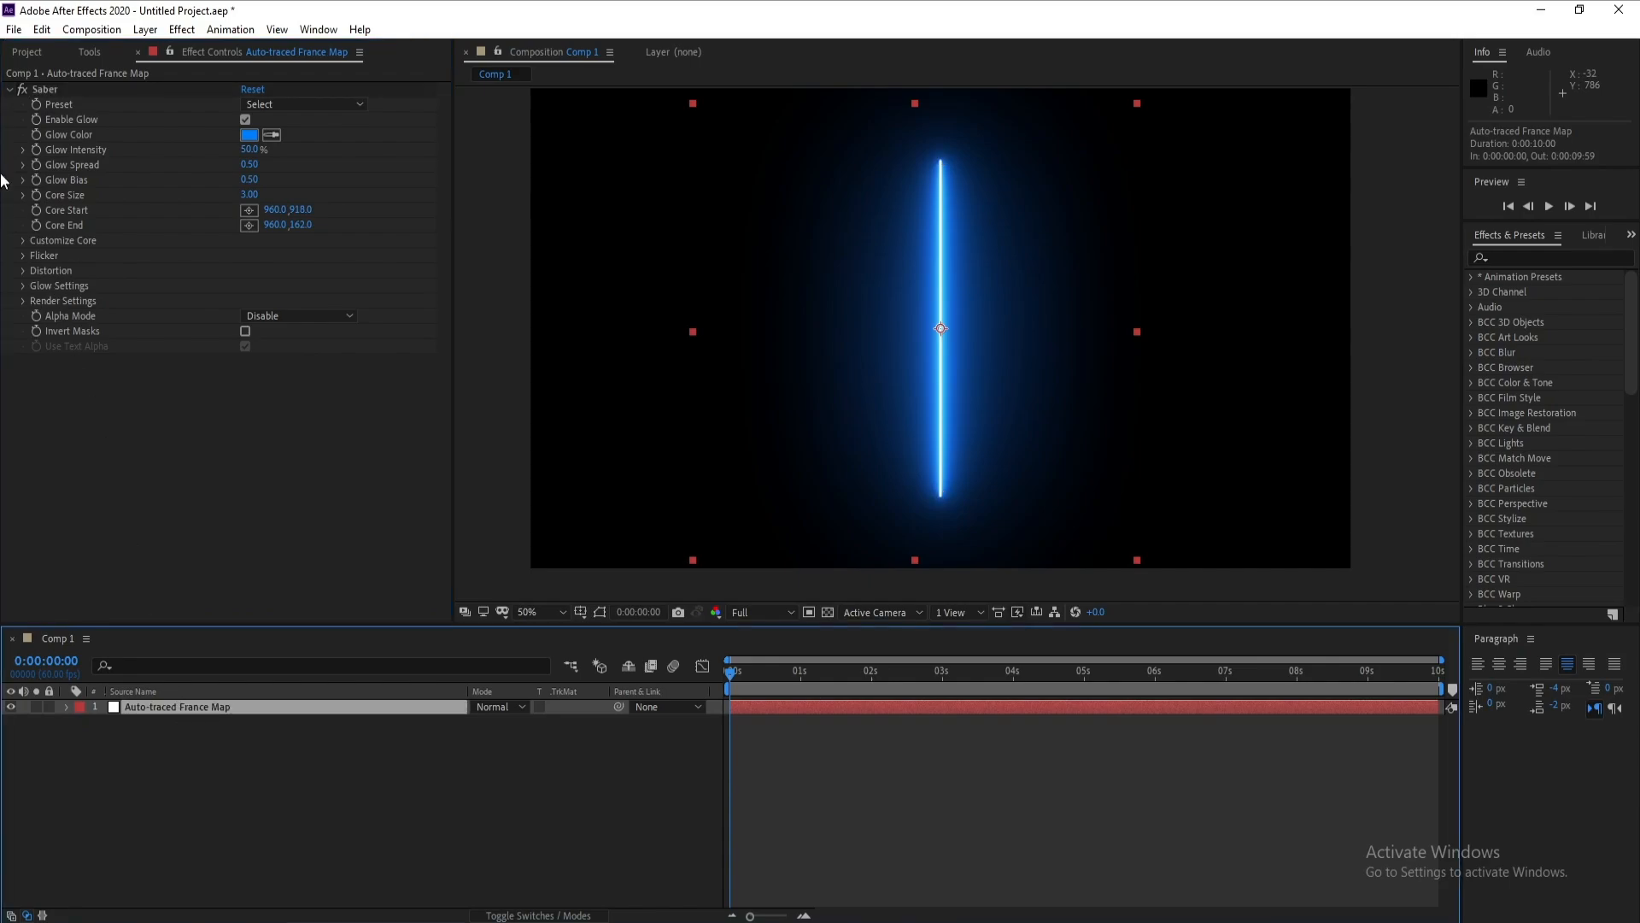
click(22, 241)
click(275, 254)
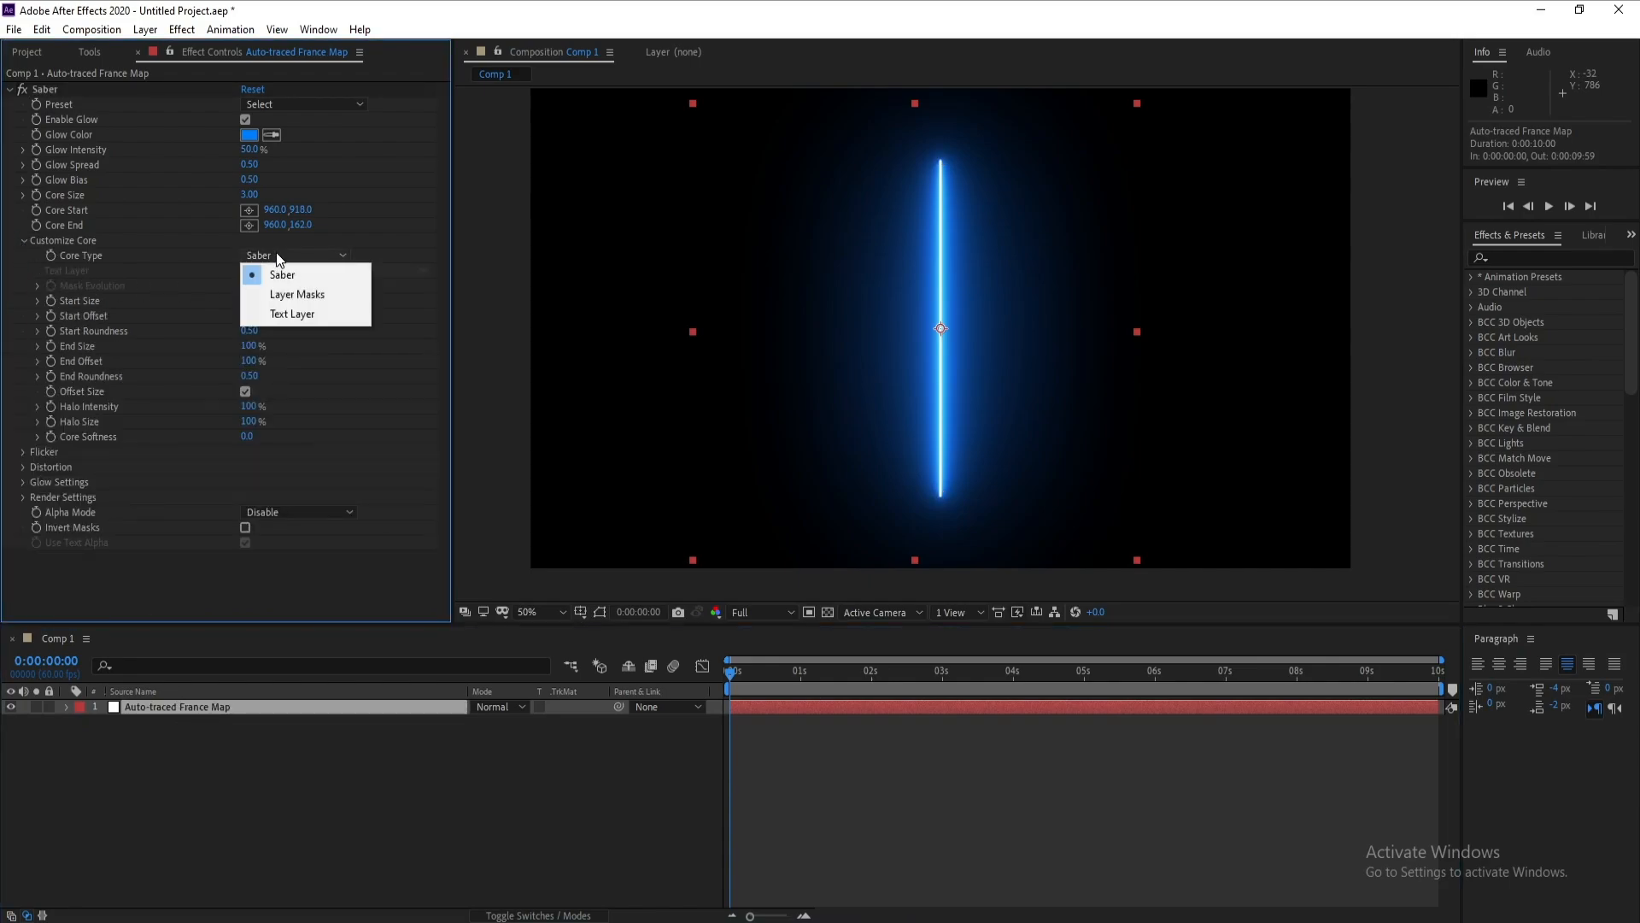
click(287, 293)
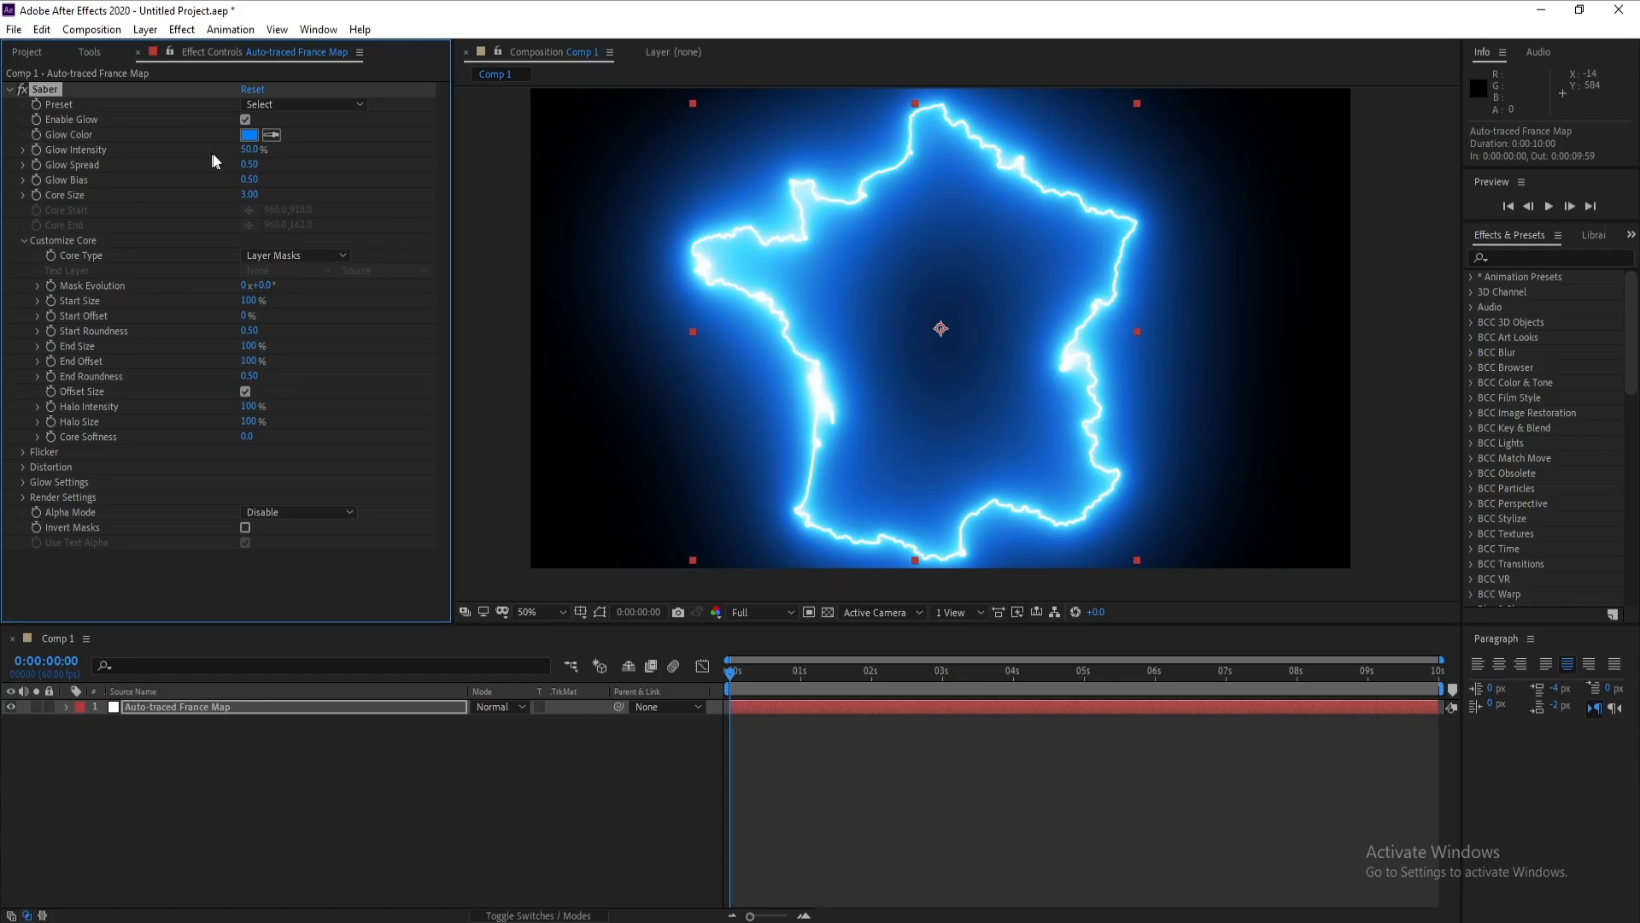
Step: Set Saber's Glow Intensity to 20% and its Glow Bias to 0.70
click(251, 148)
key(Return)
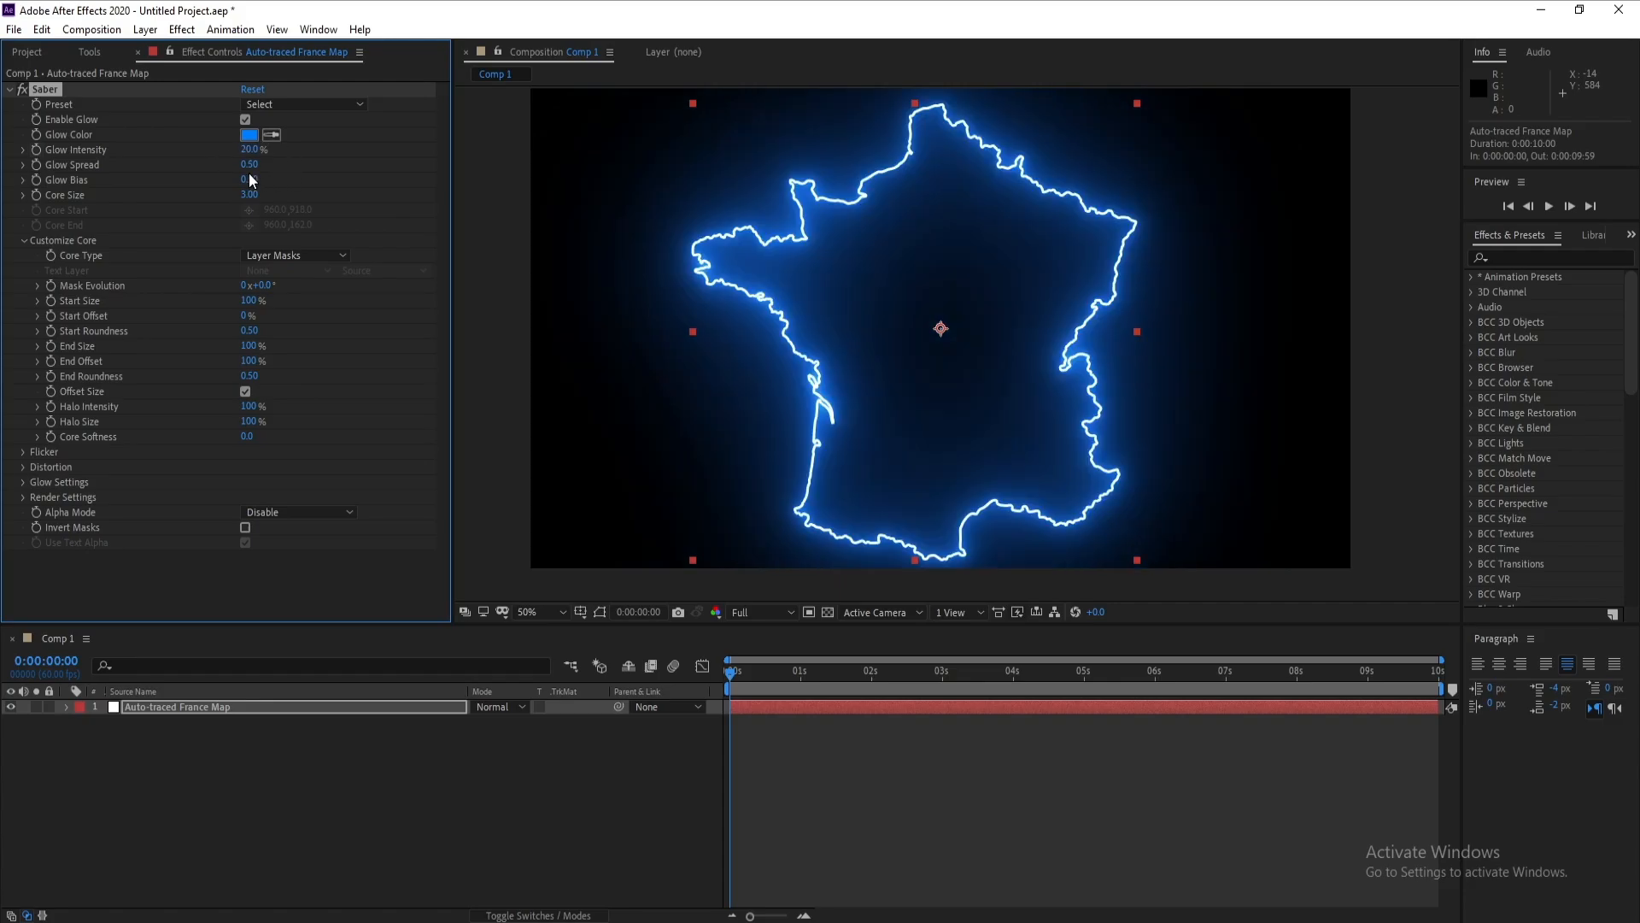
drag(758, 675, 666, 675)
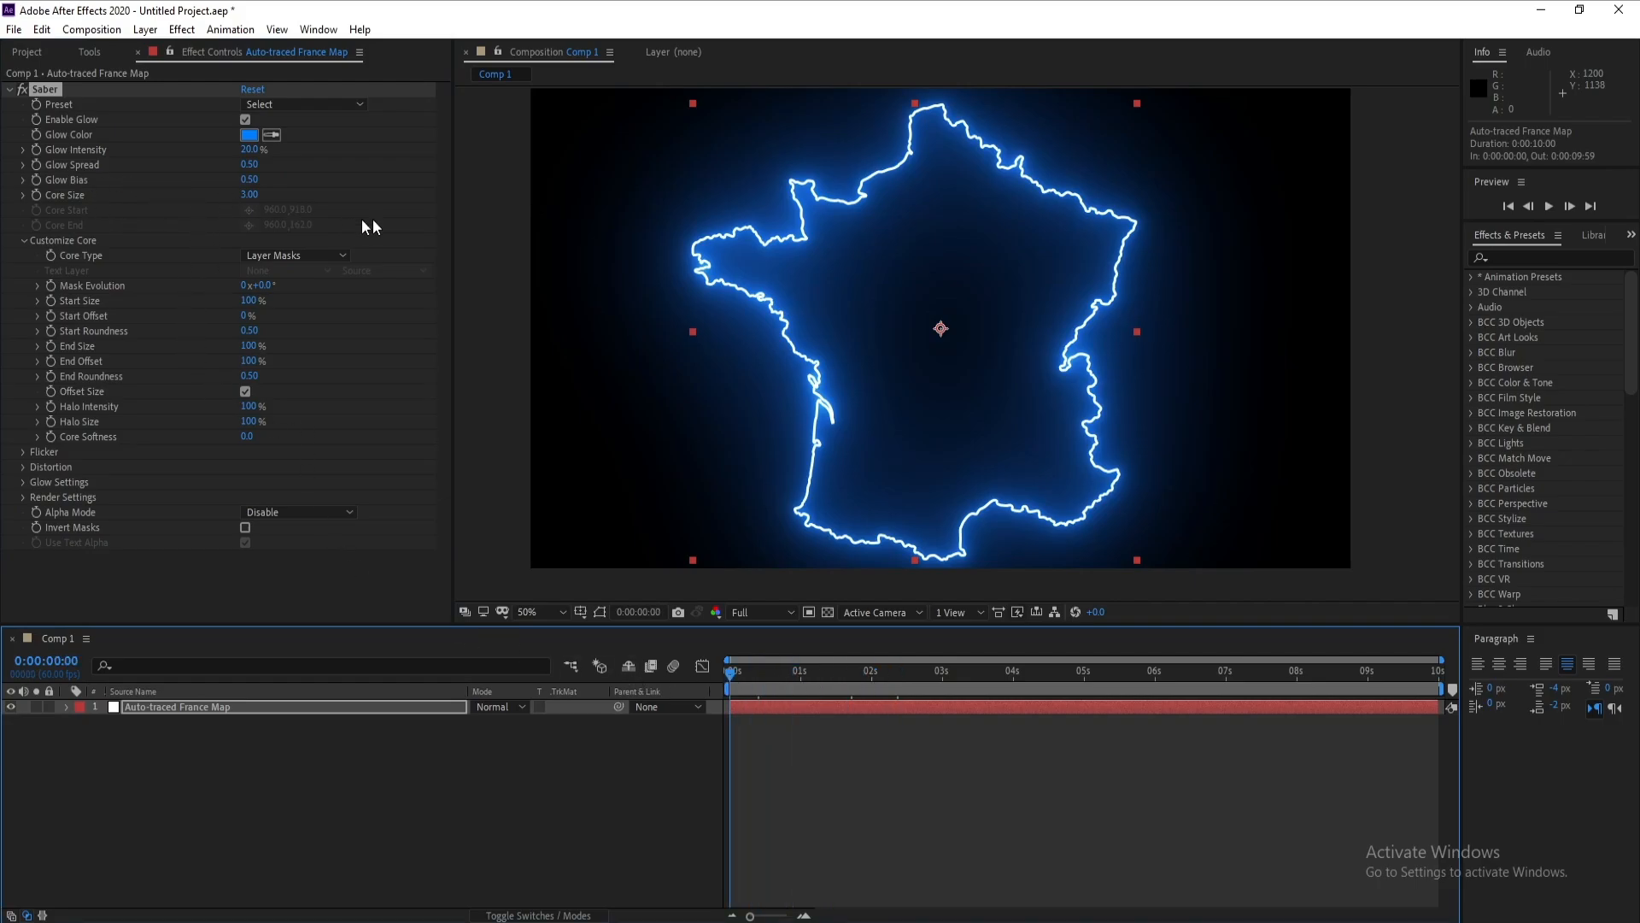
click(255, 179)
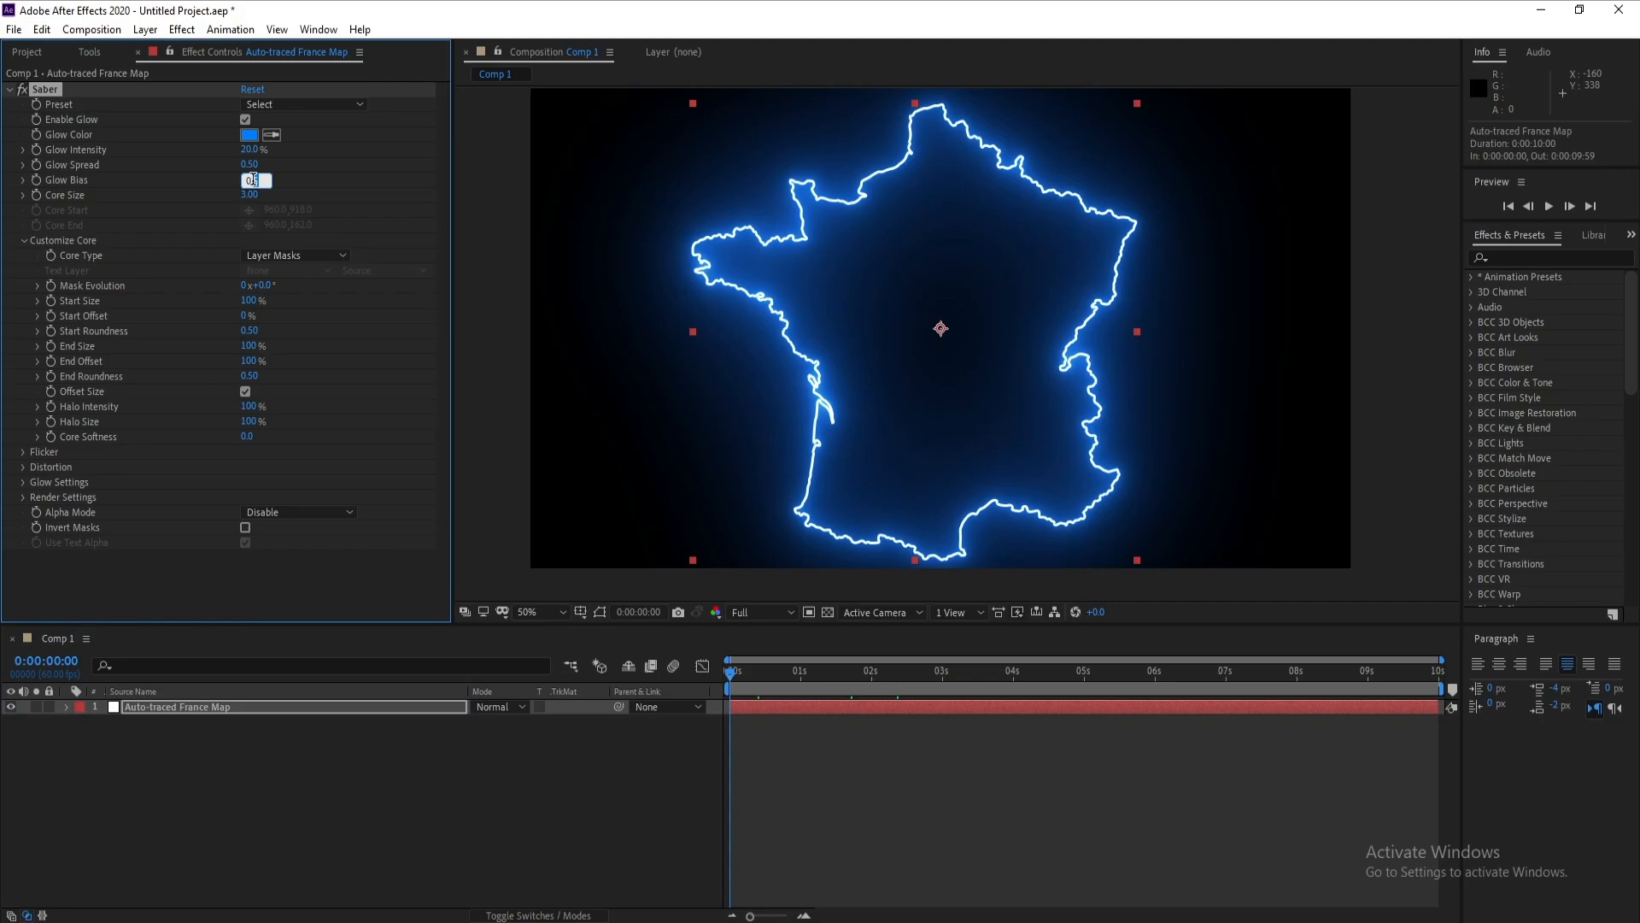
click(275, 190)
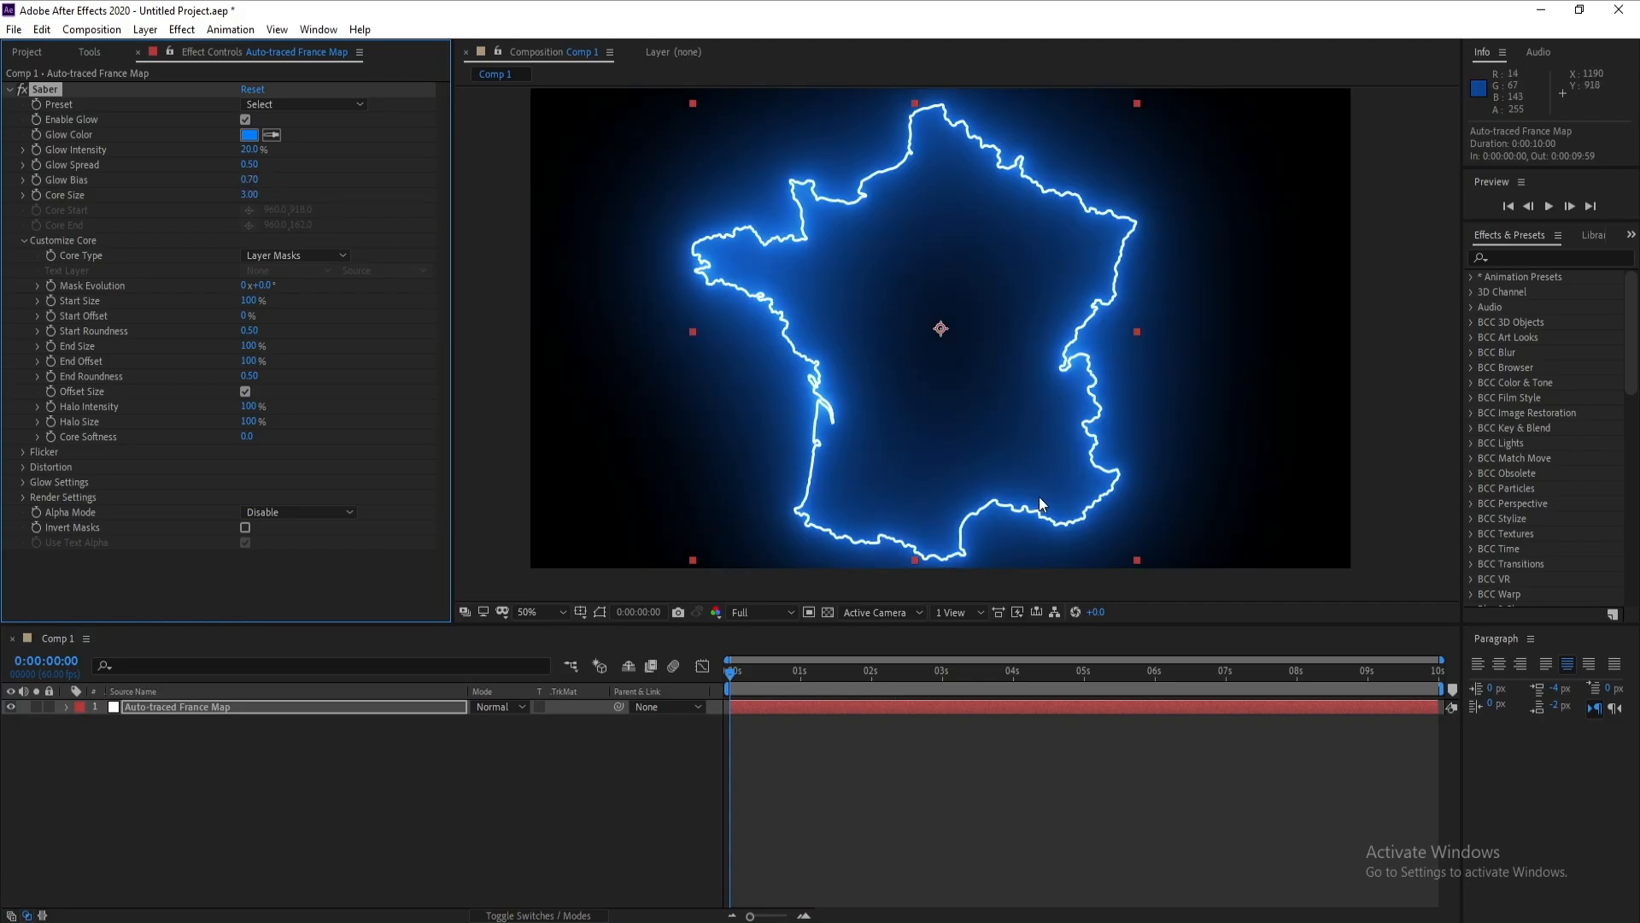
drag(735, 673, 728, 683)
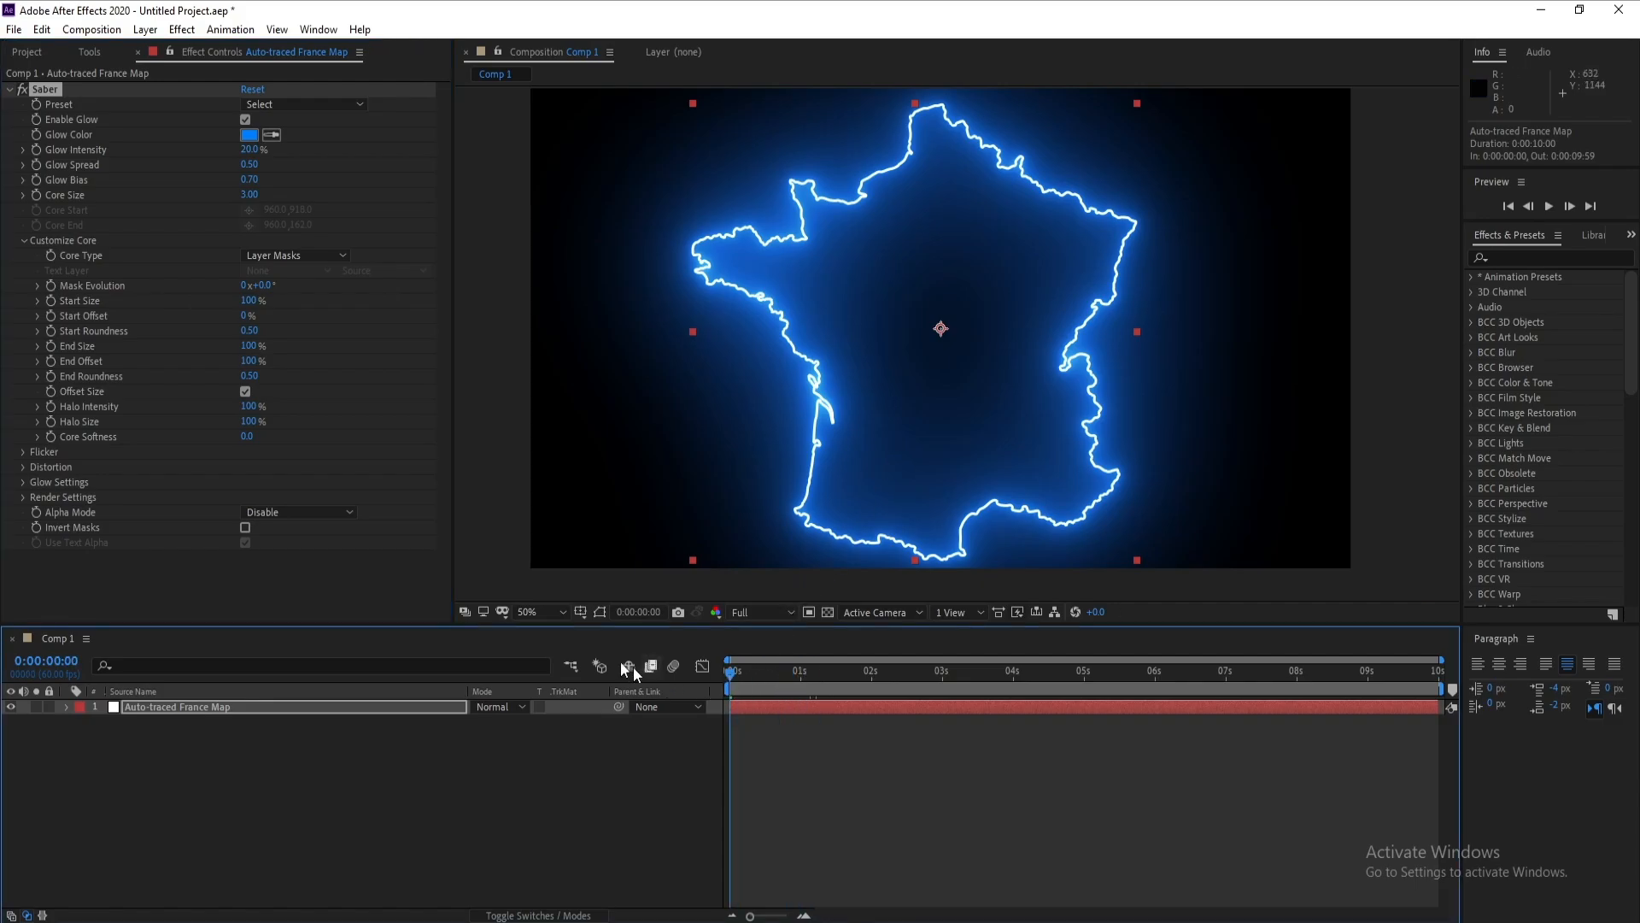
click(249, 195)
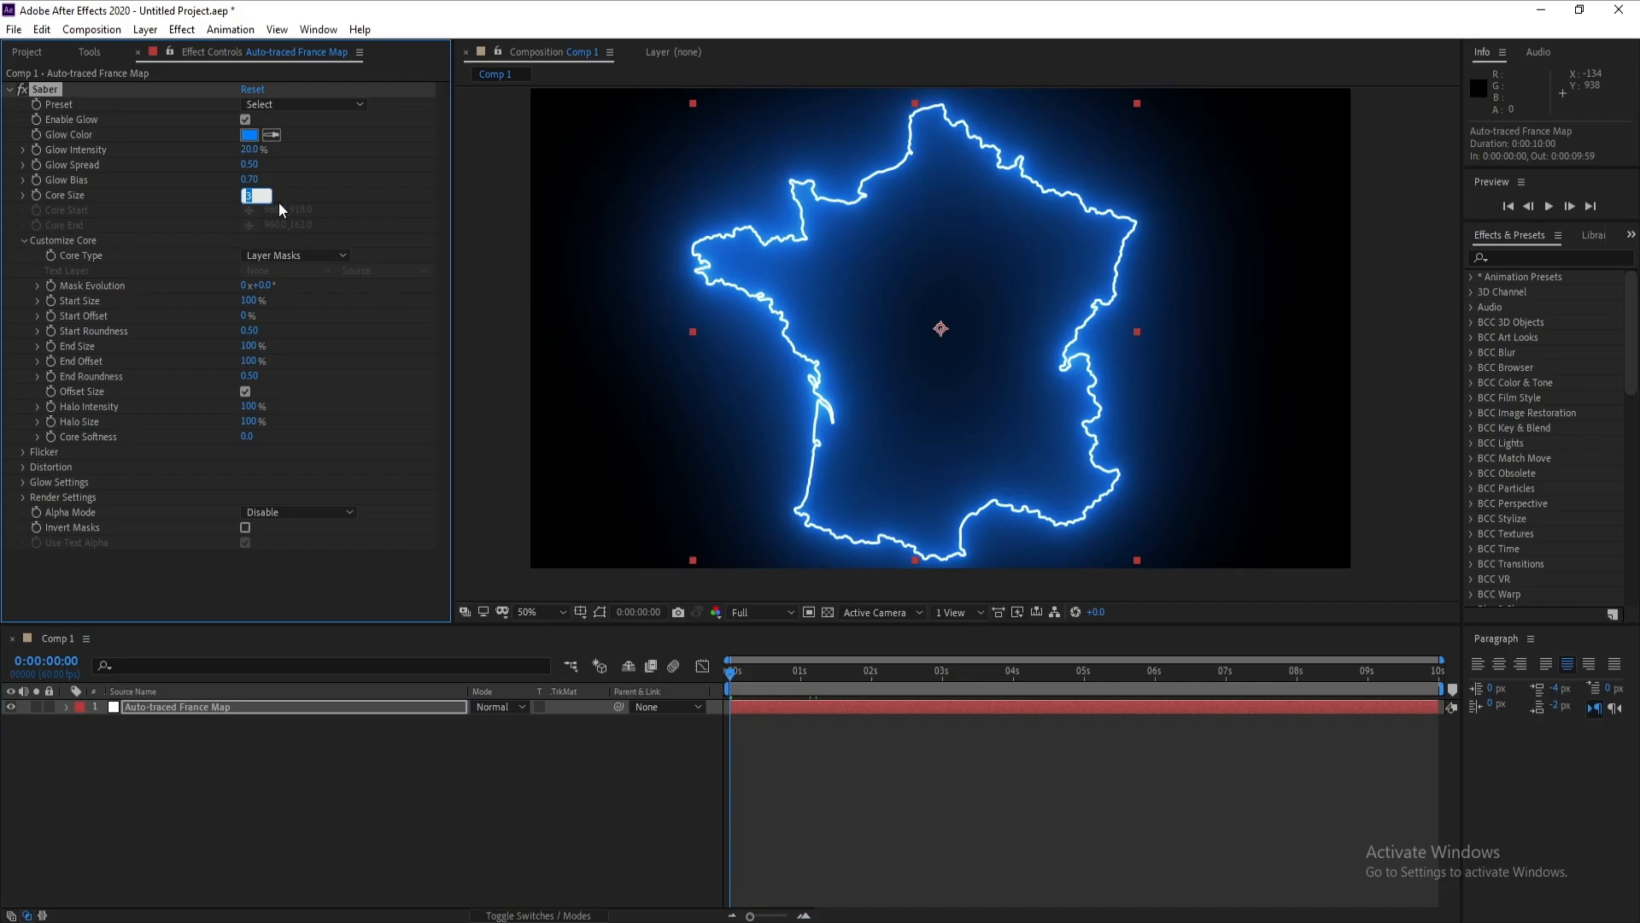
click(483, 742)
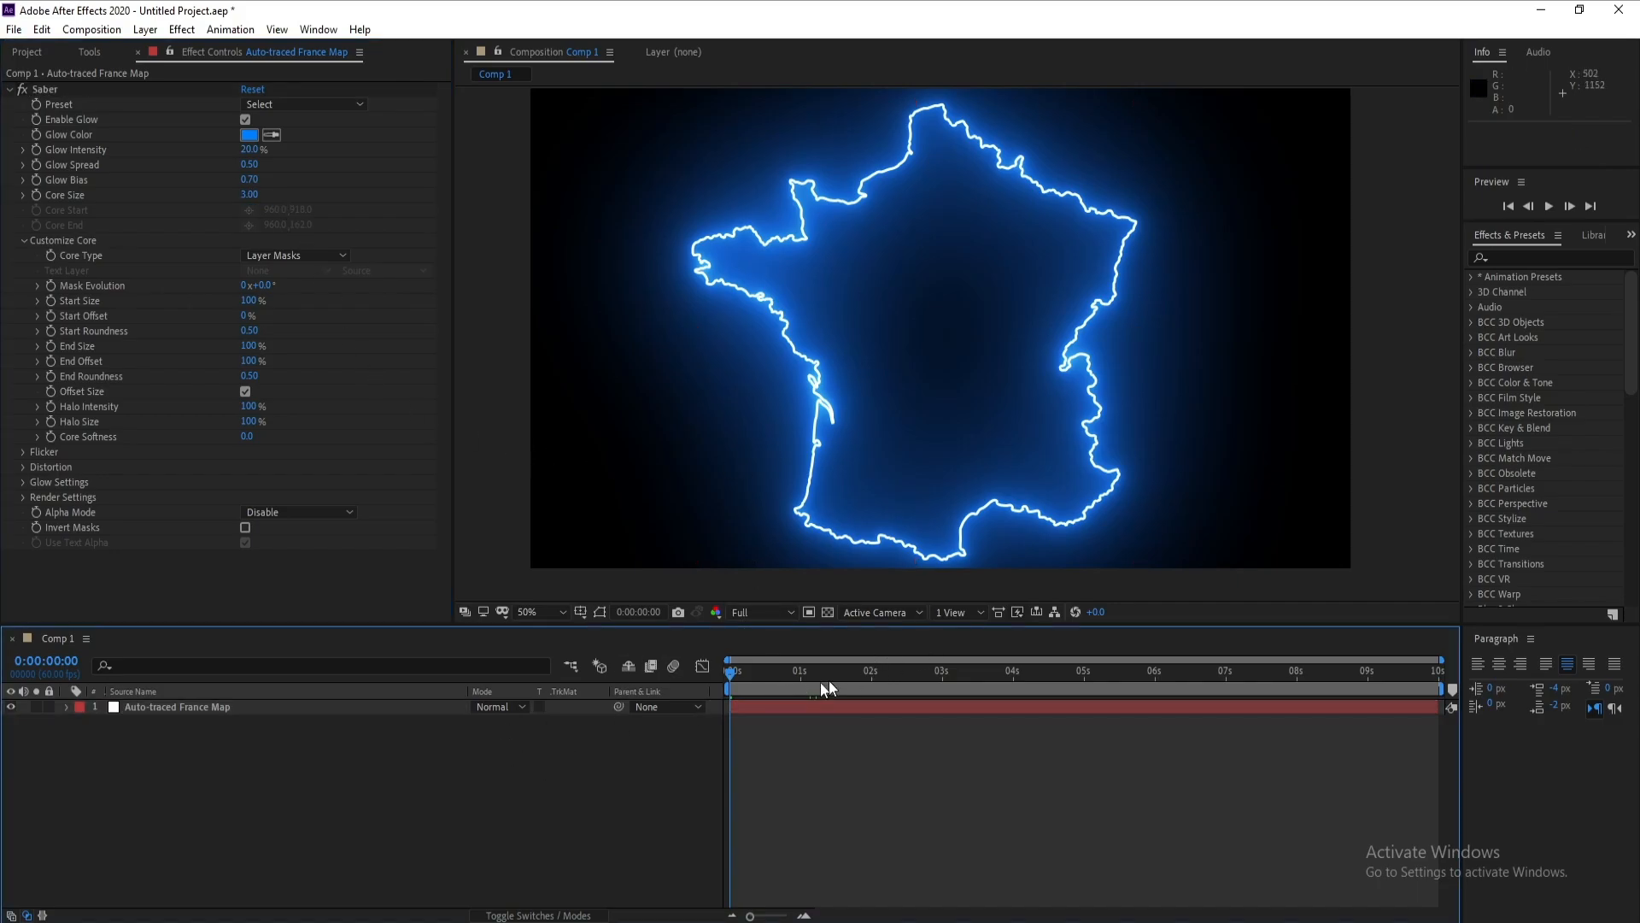
drag(784, 679, 567, 679)
drag(733, 675, 694, 685)
Step: Animate Saber's End Offset with keyframes from 0% at 0:00:00:00 to 50% at 0:00:02:00
drag(254, 364, 94, 361)
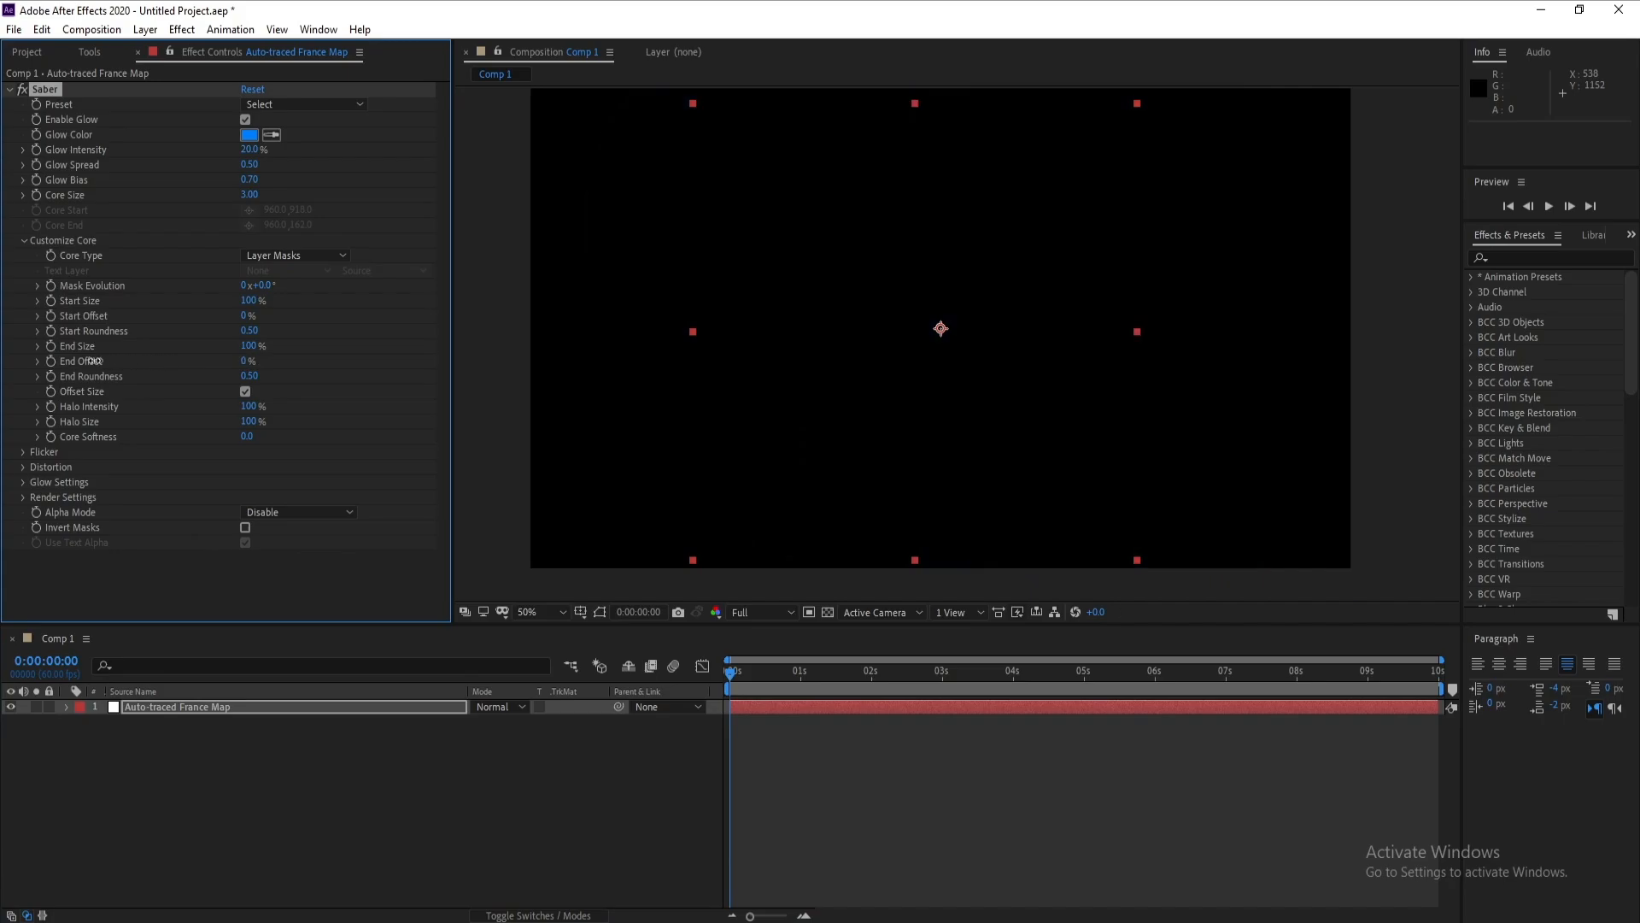
click(51, 362)
click(869, 673)
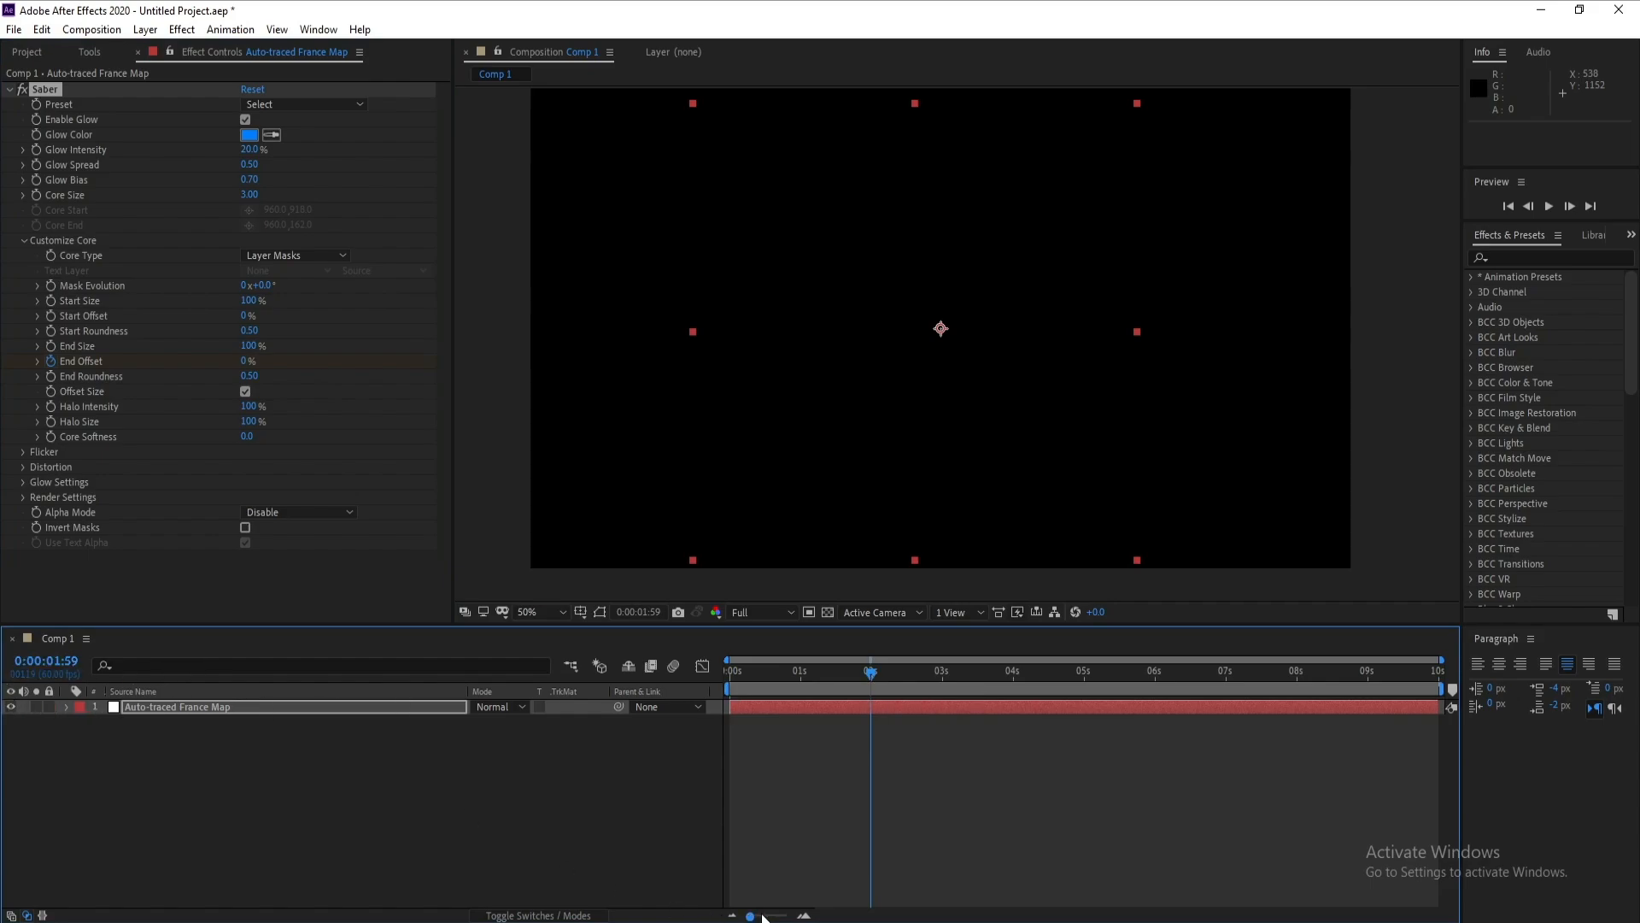
drag(751, 915, 681, 907)
click(1126, 672)
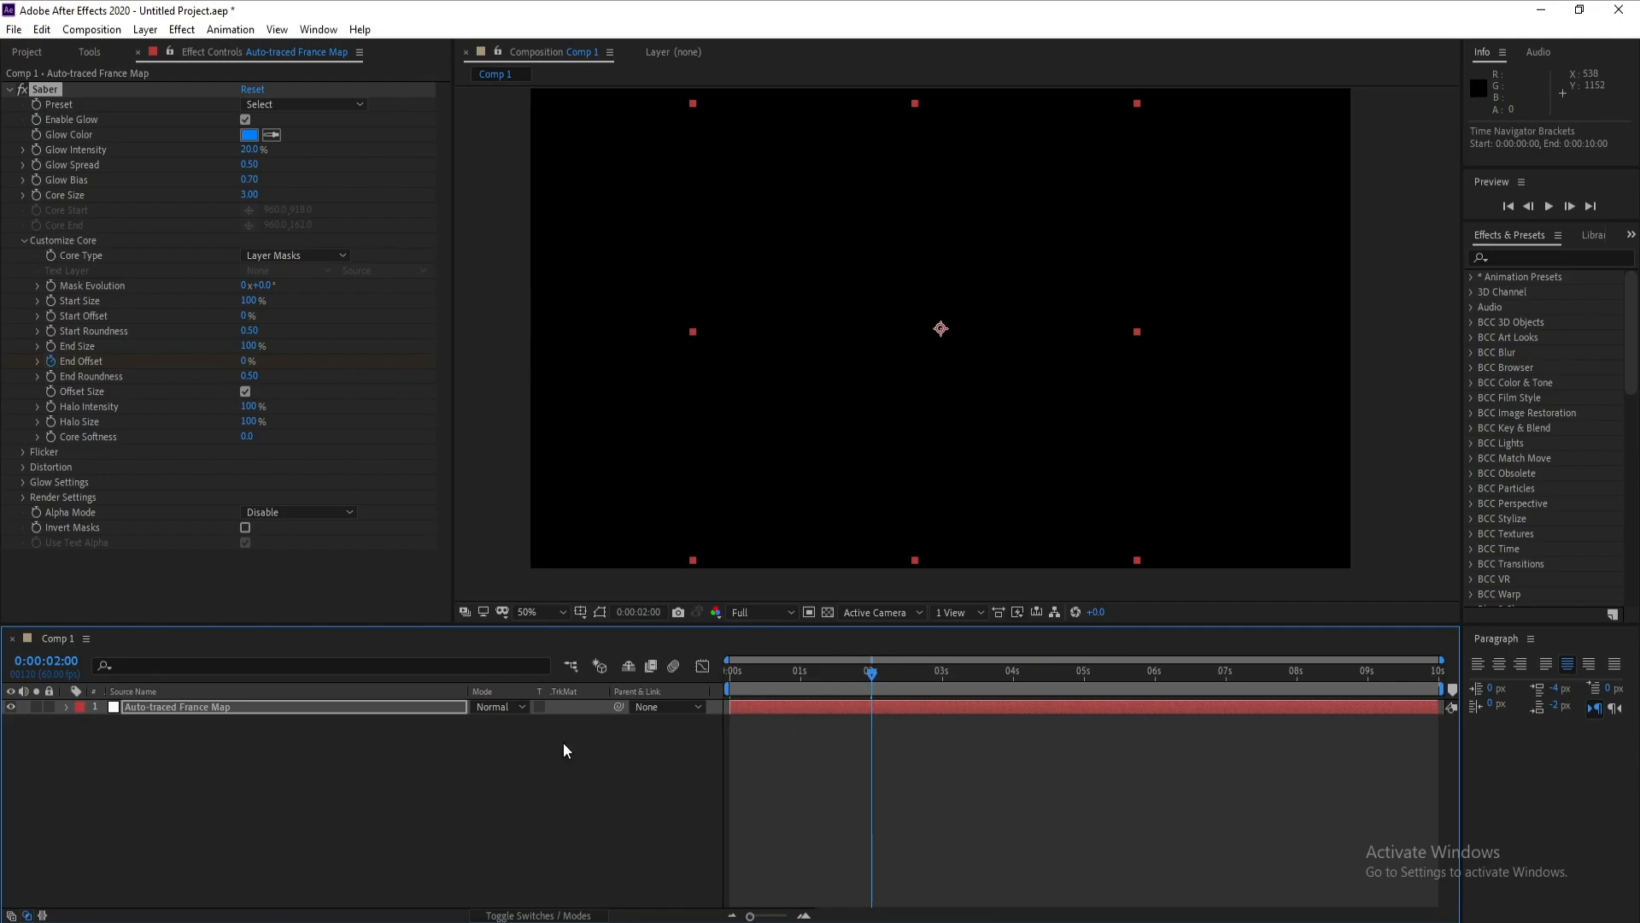
click(247, 361)
text(5)
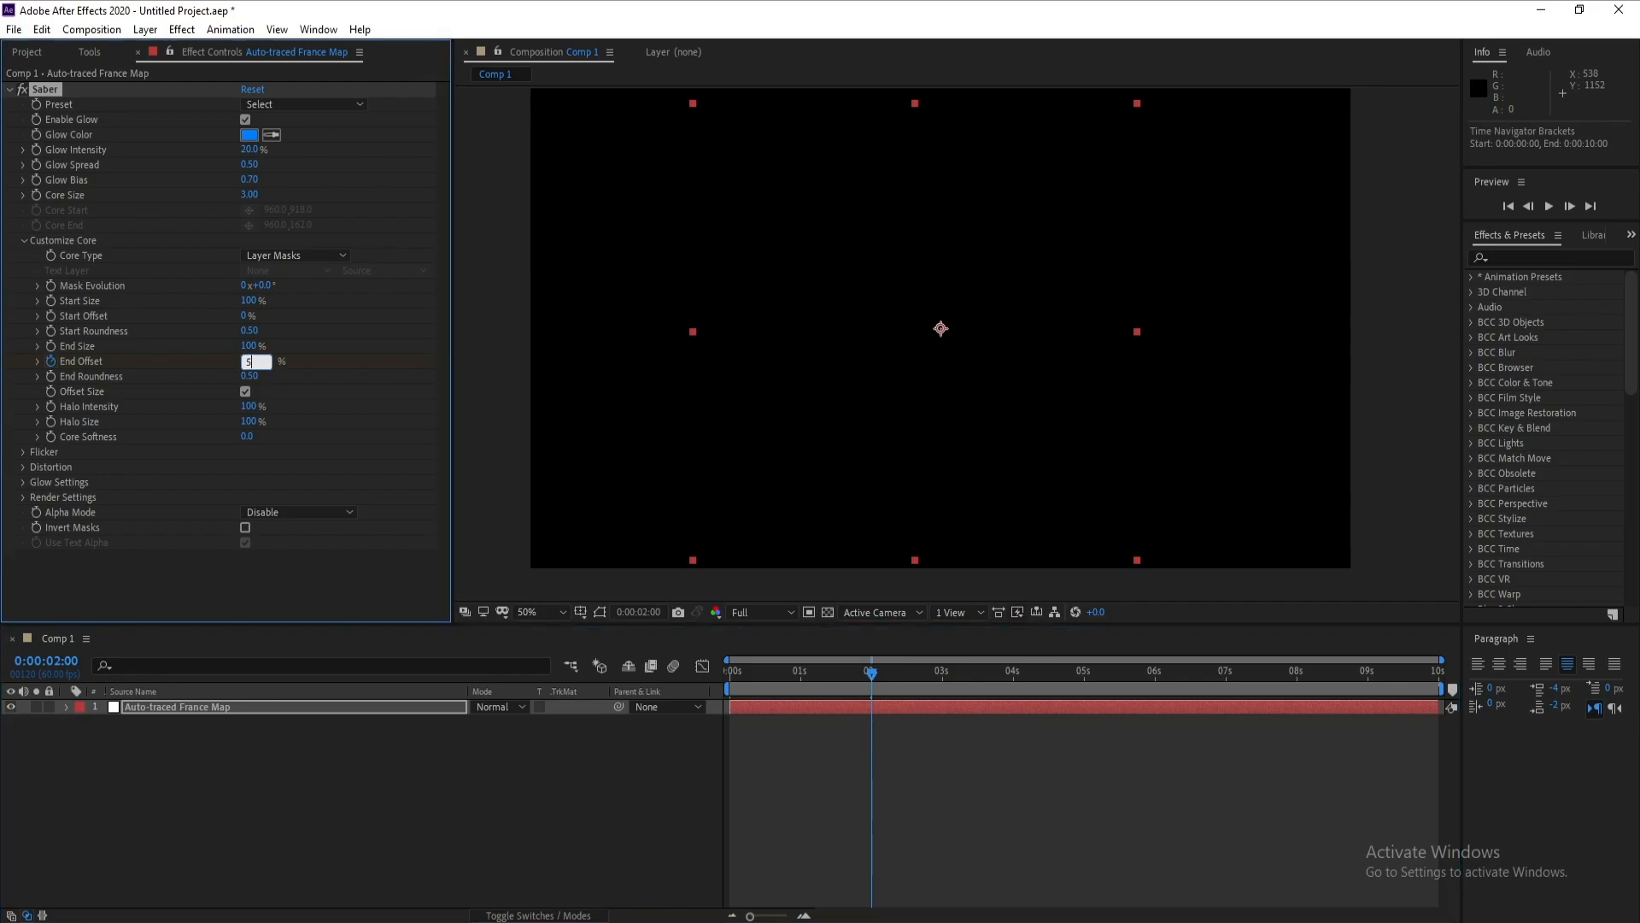
text(0)
key(Return)
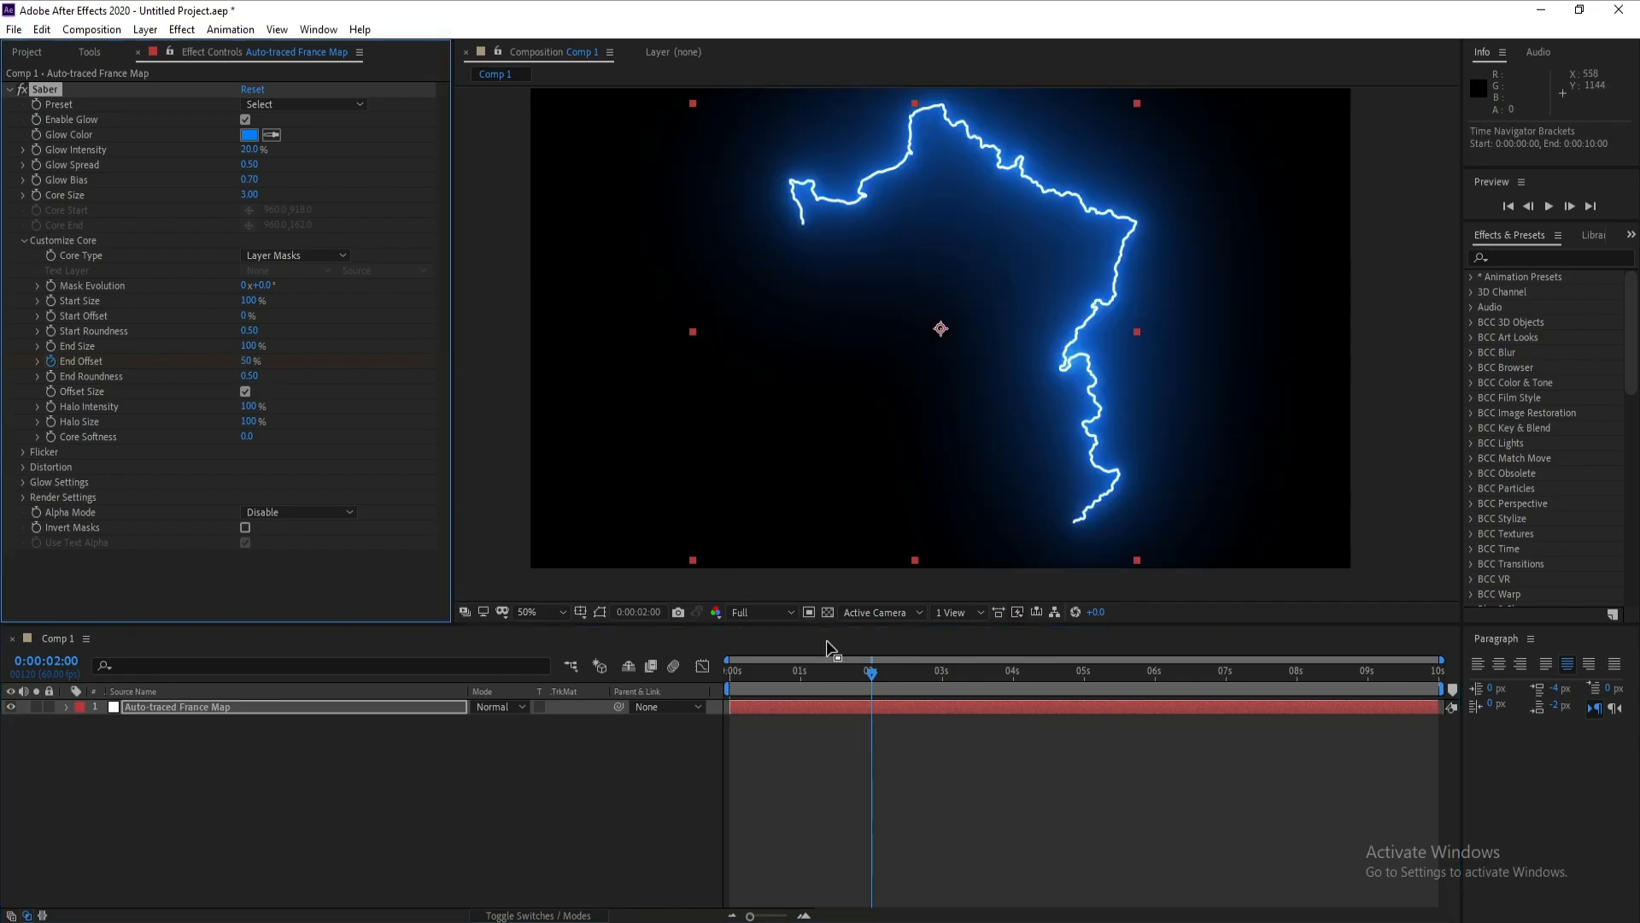
Step: Scrub through the first two seconds to check the outline animation, trying Quarter preview resolution before restoring Full
drag(873, 674, 810, 674)
click(763, 611)
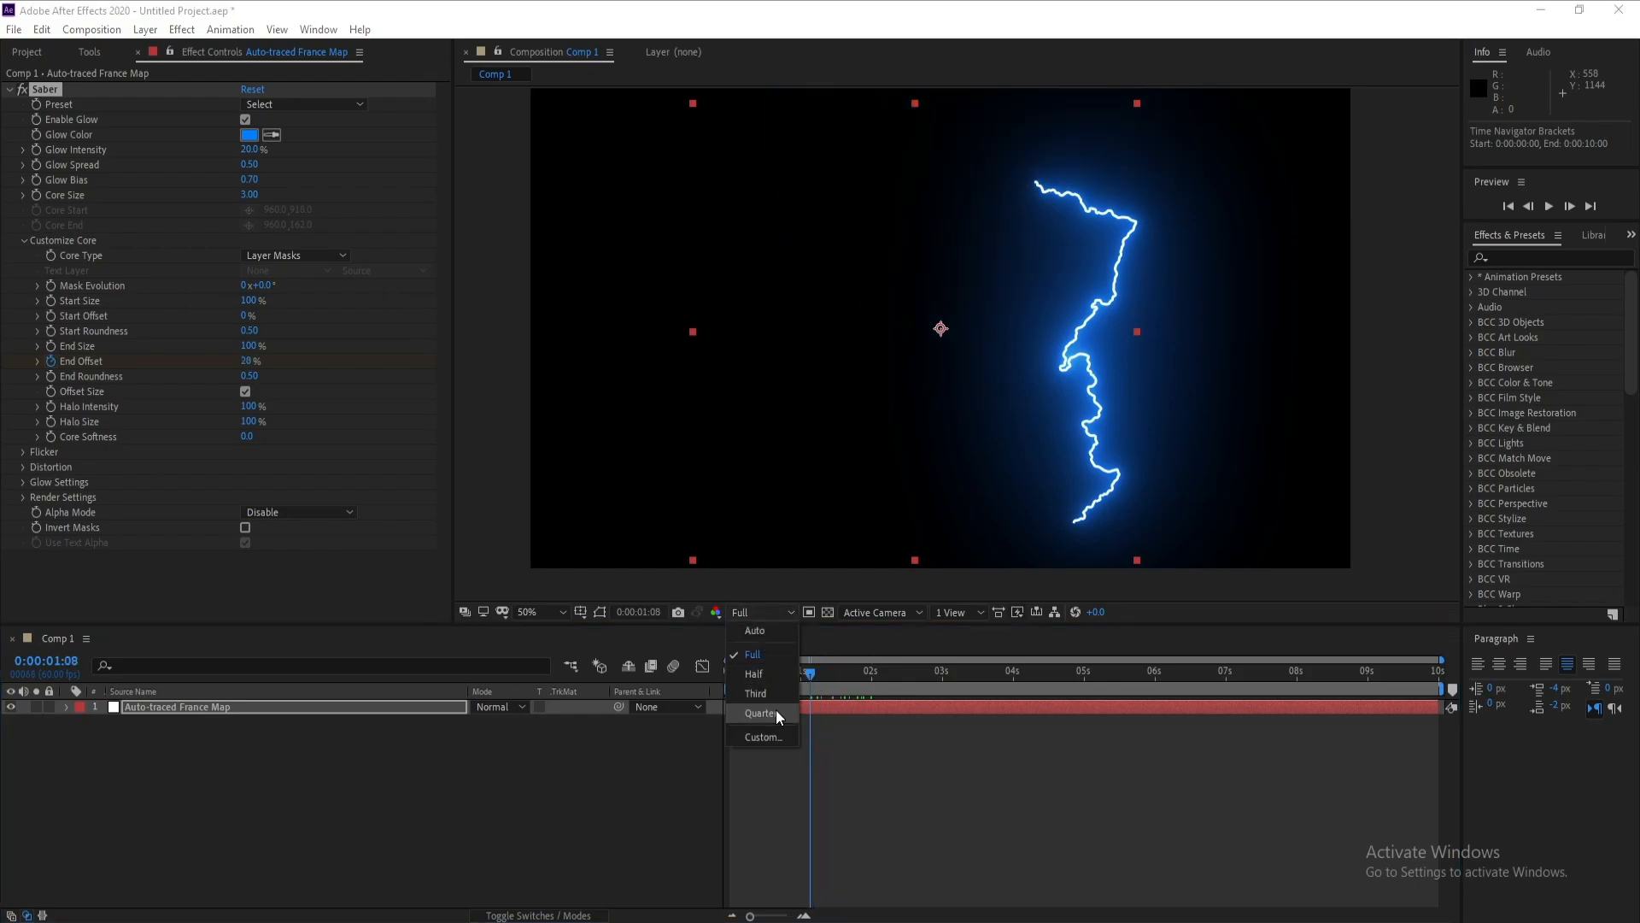
click(776, 709)
click(750, 612)
click(761, 648)
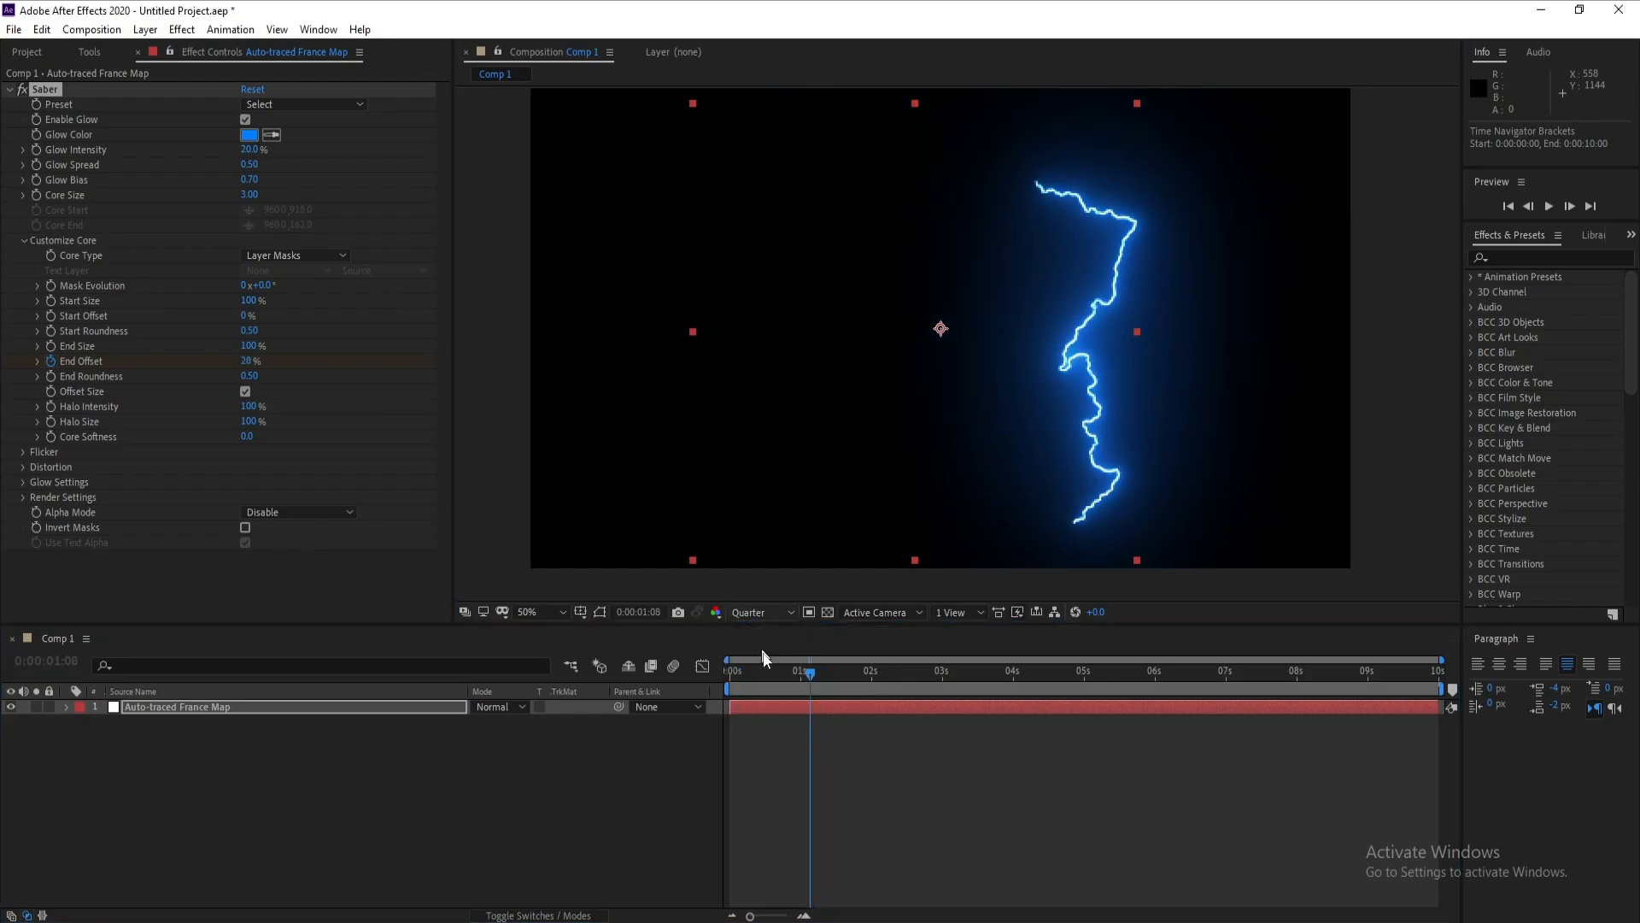
mouse_move(811, 672)
mouse_down()
mouse_move(730, 674)
mouse_move(881, 675)
mouse_up()
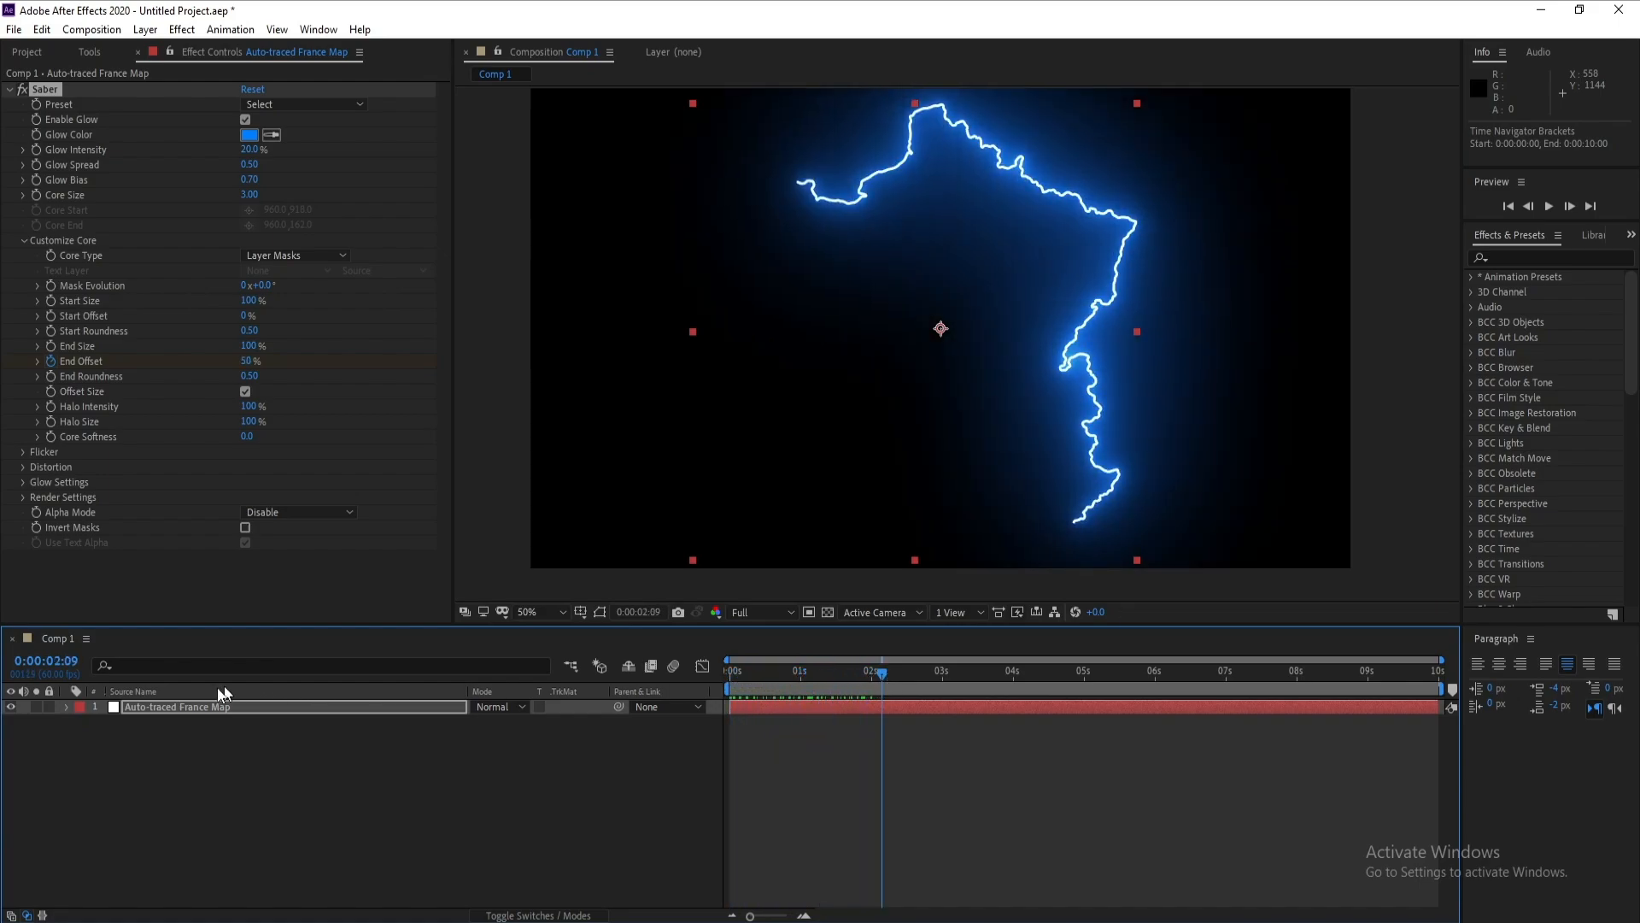
Step: Duplicate the auto-traced layer and, on the upper copy, remove the End Offset keyframes and set End Offset to 100%
click(206, 706)
key(ctrl+d)
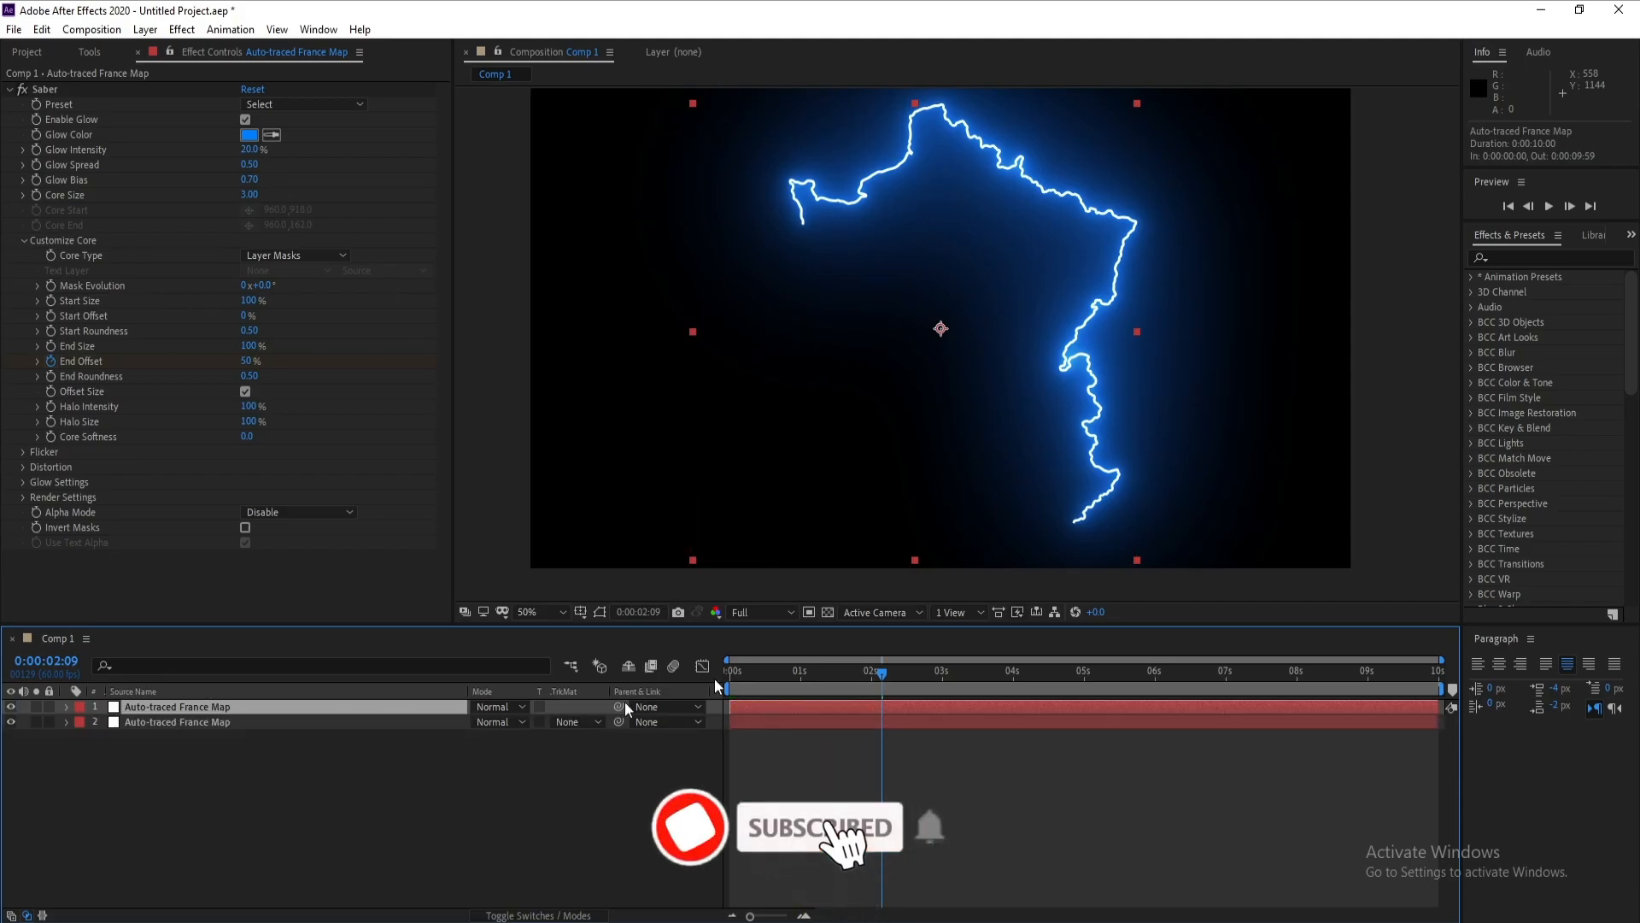
drag(881, 673, 834, 675)
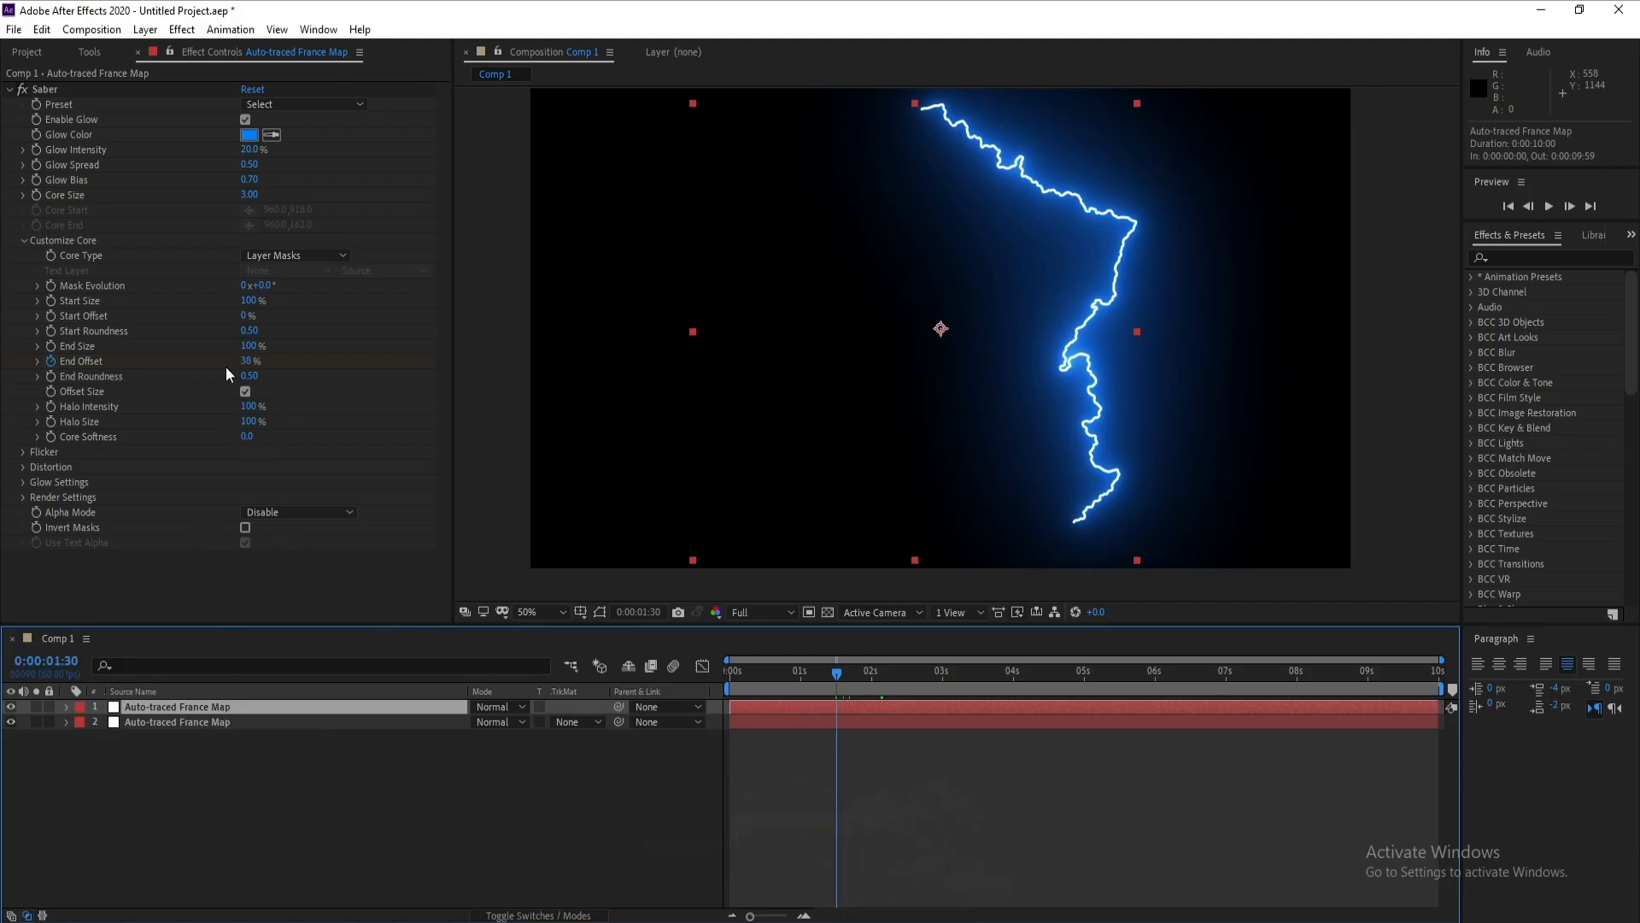
drag(246, 361, 474, 362)
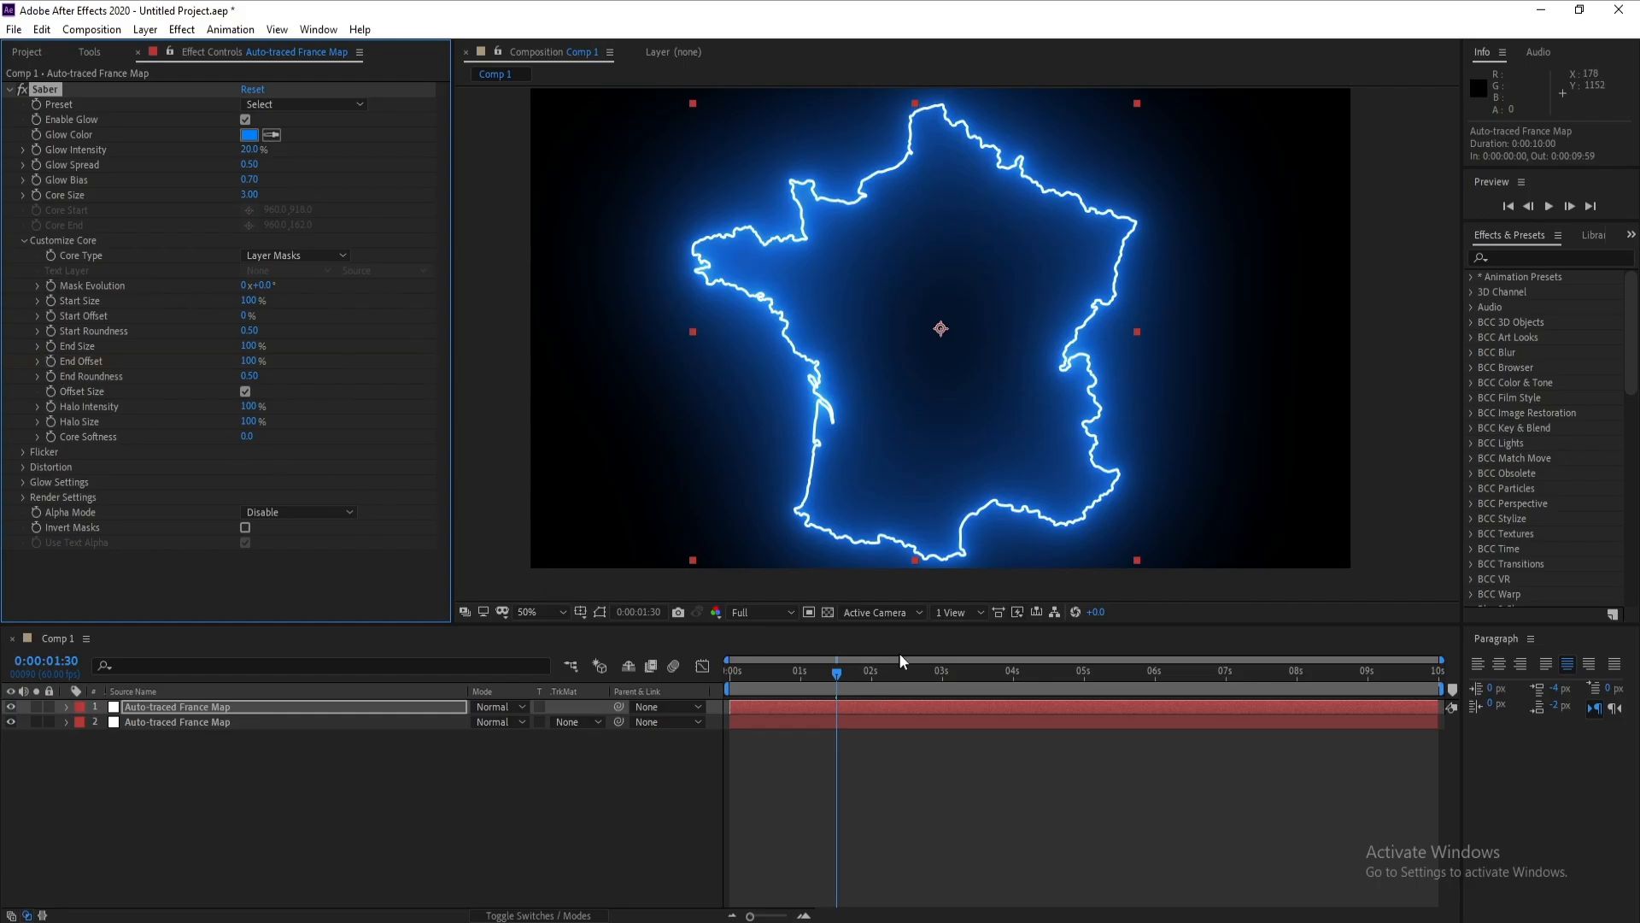
Step: On the upper copy, set Saber's Start Offset to 100% and keyframe it at 0:00:00:00
drag(844, 673, 638, 678)
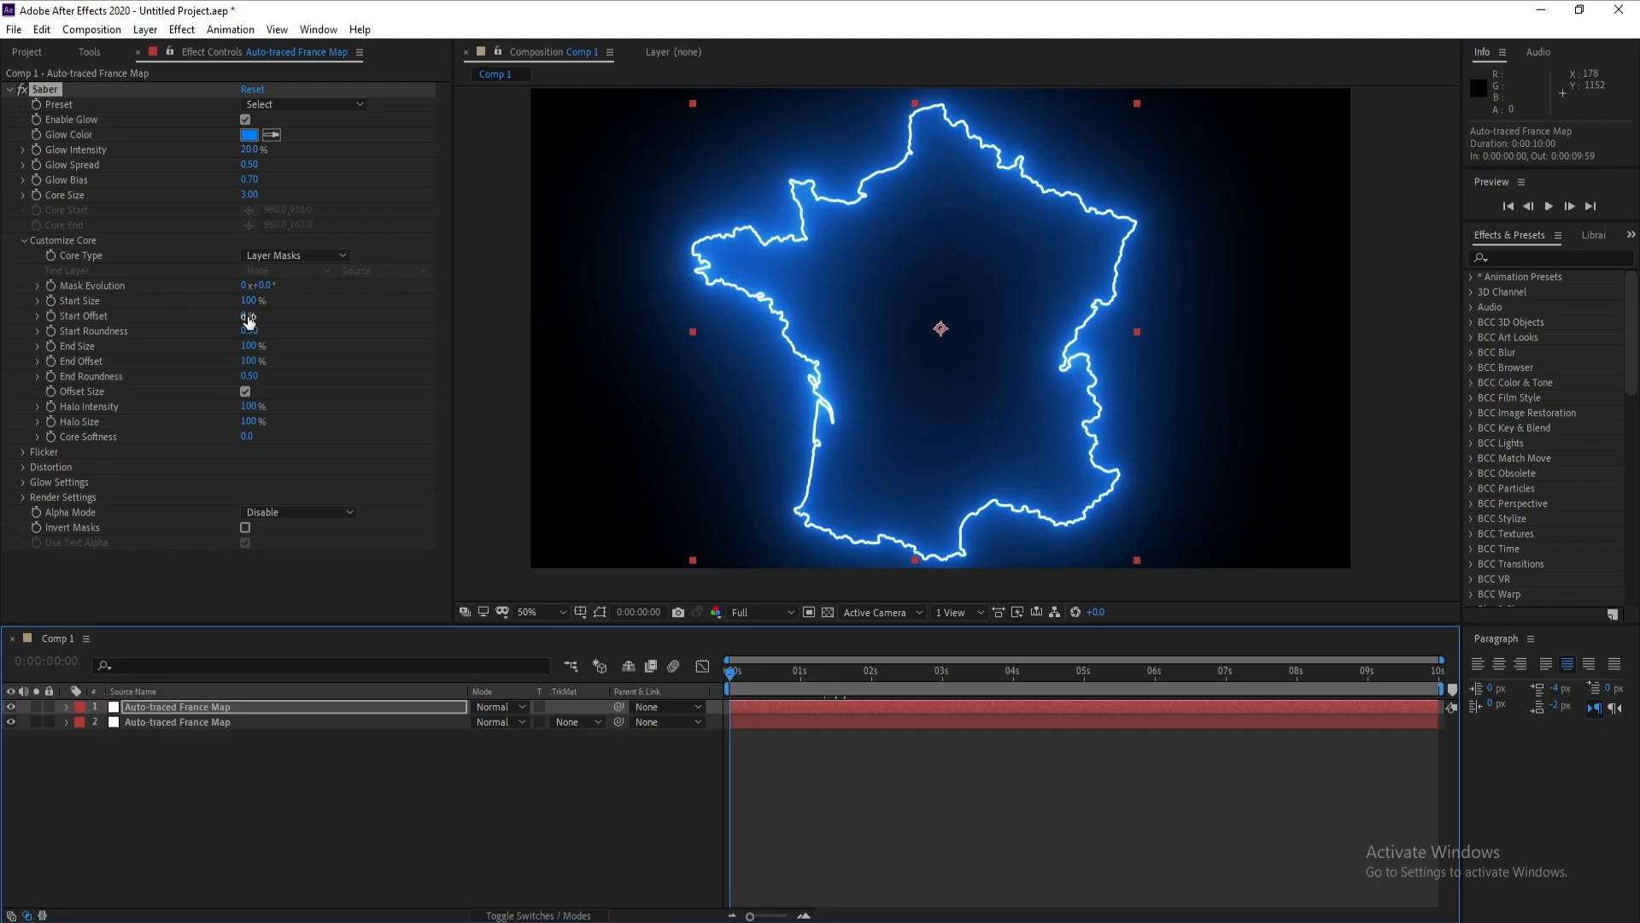
drag(243, 316, 564, 315)
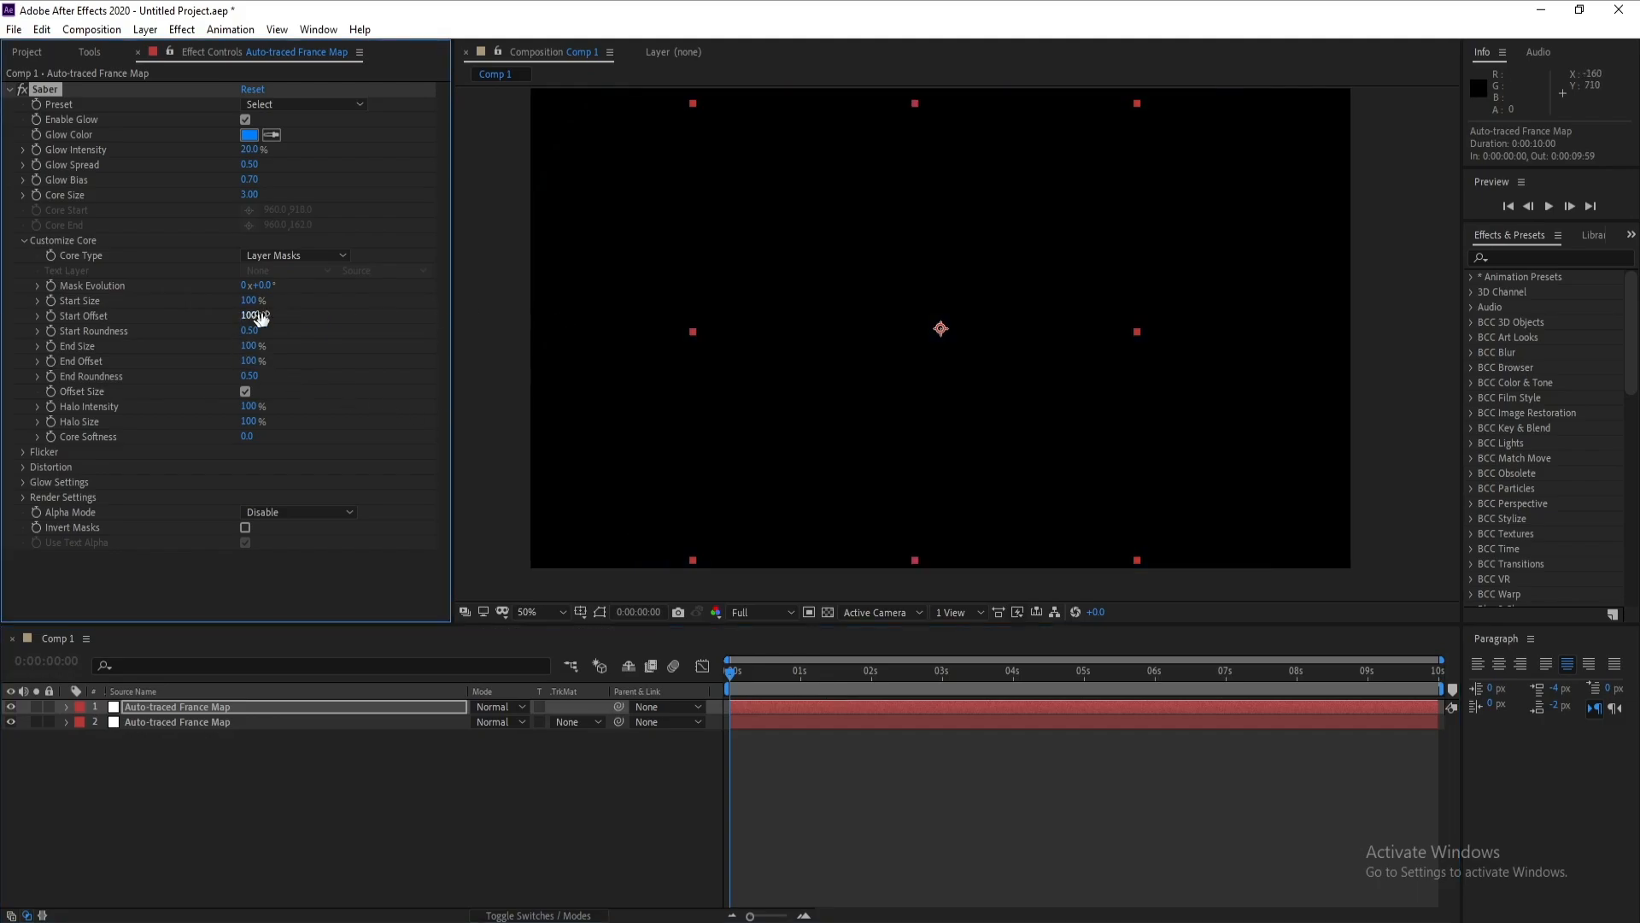
click(730, 674)
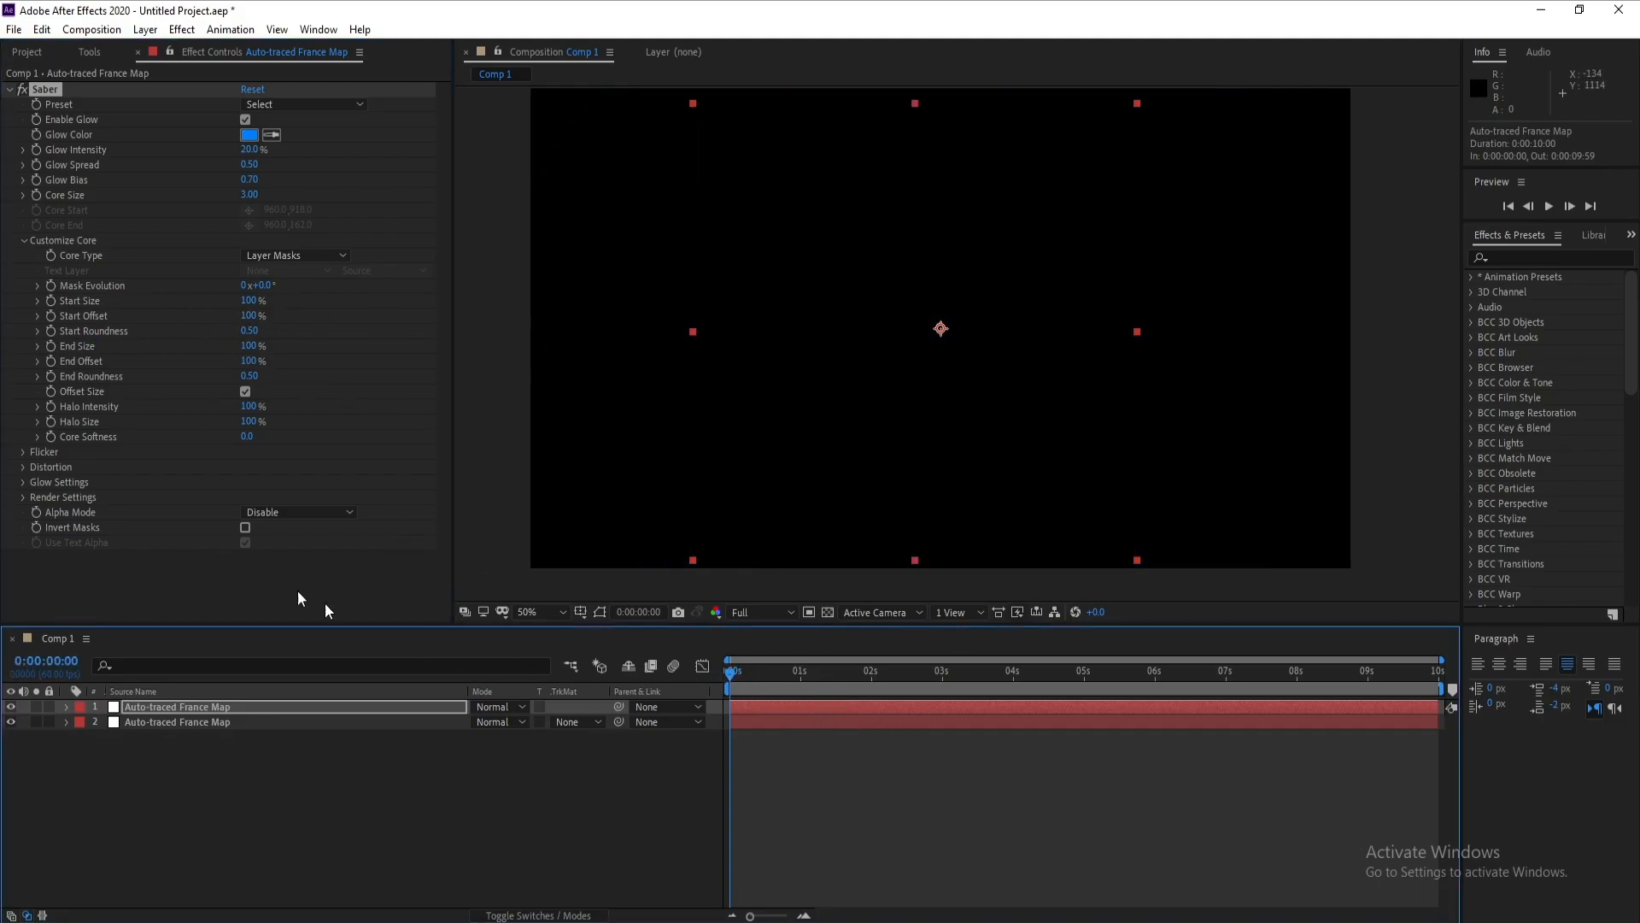
click(49, 316)
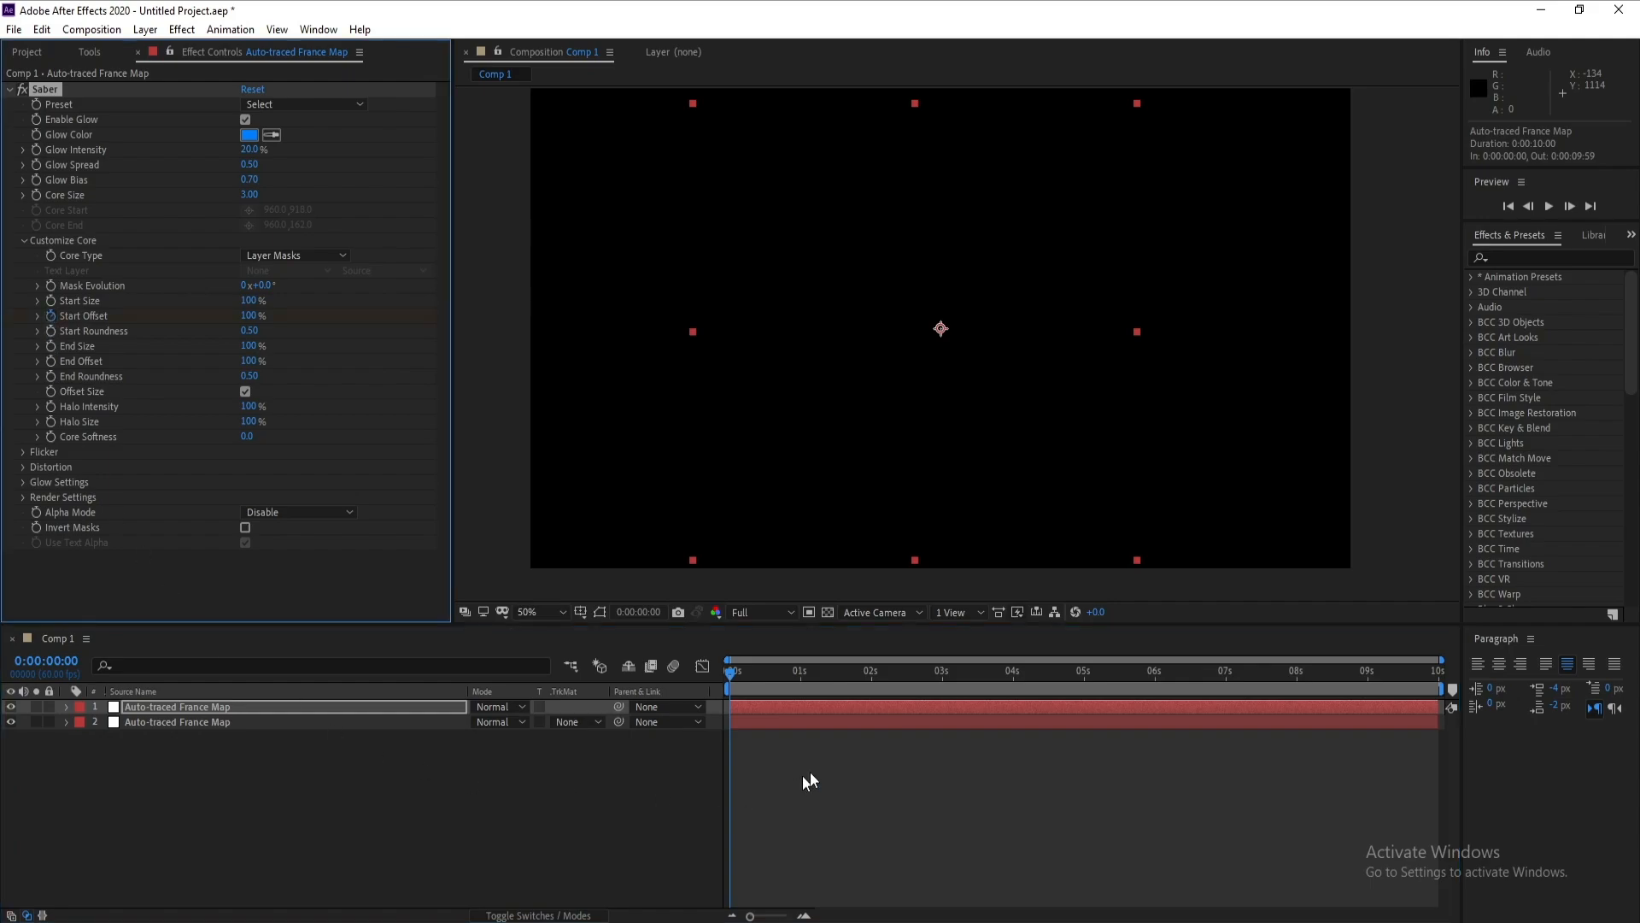
Step: Keyframe the upper copy's Saber Start Offset at 50% at 0:00:02:00
click(870, 673)
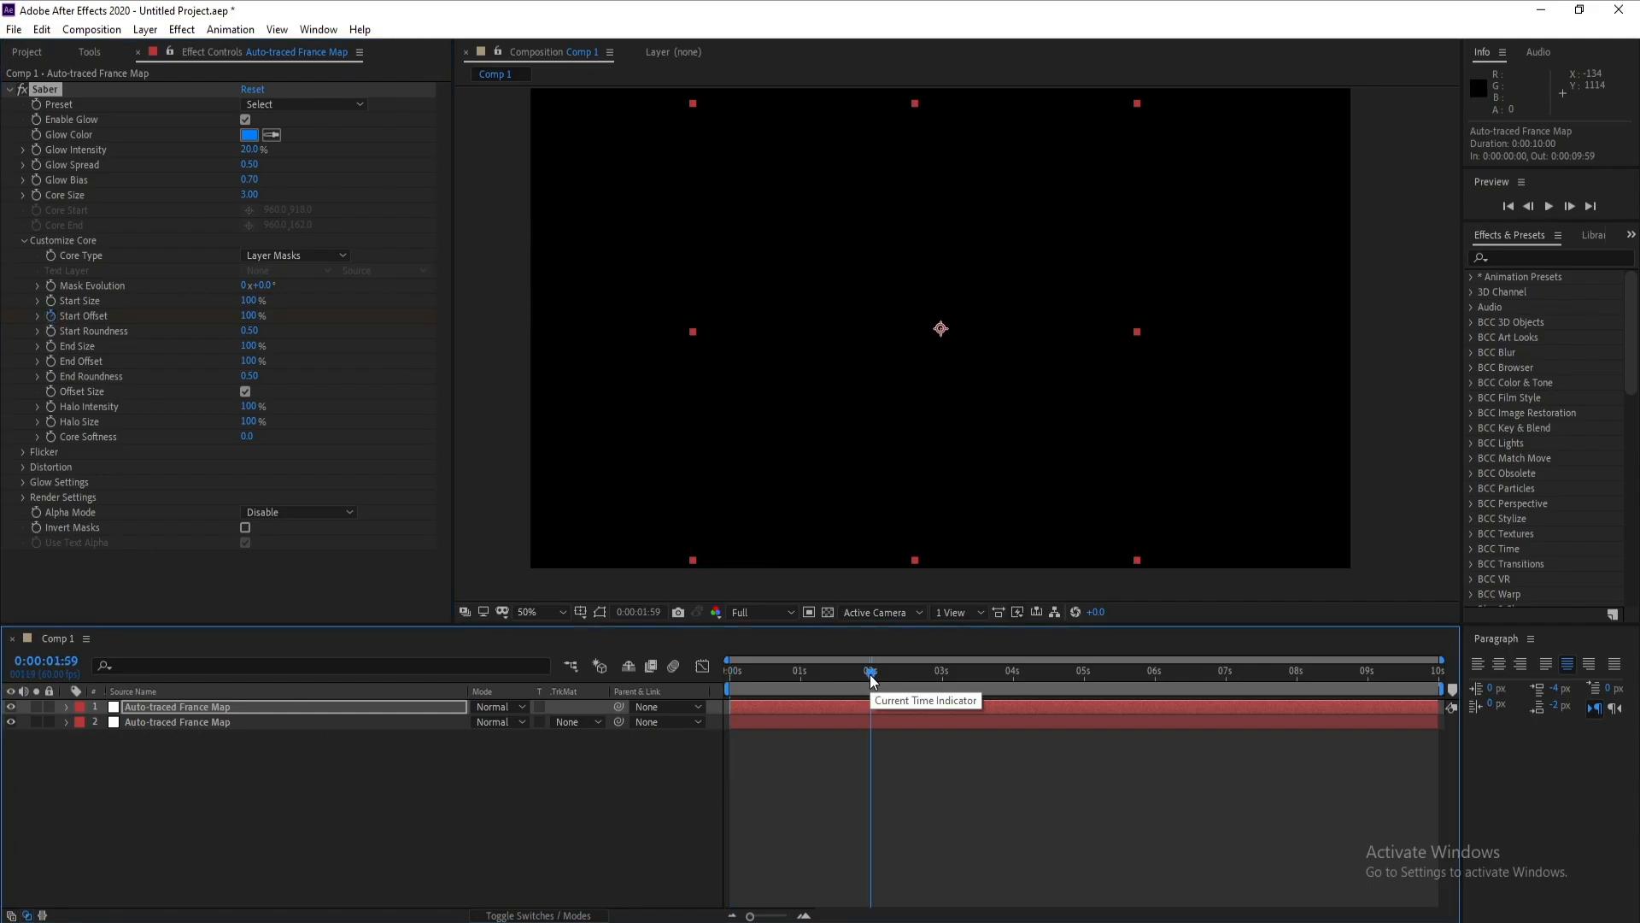
drag(750, 916, 788, 915)
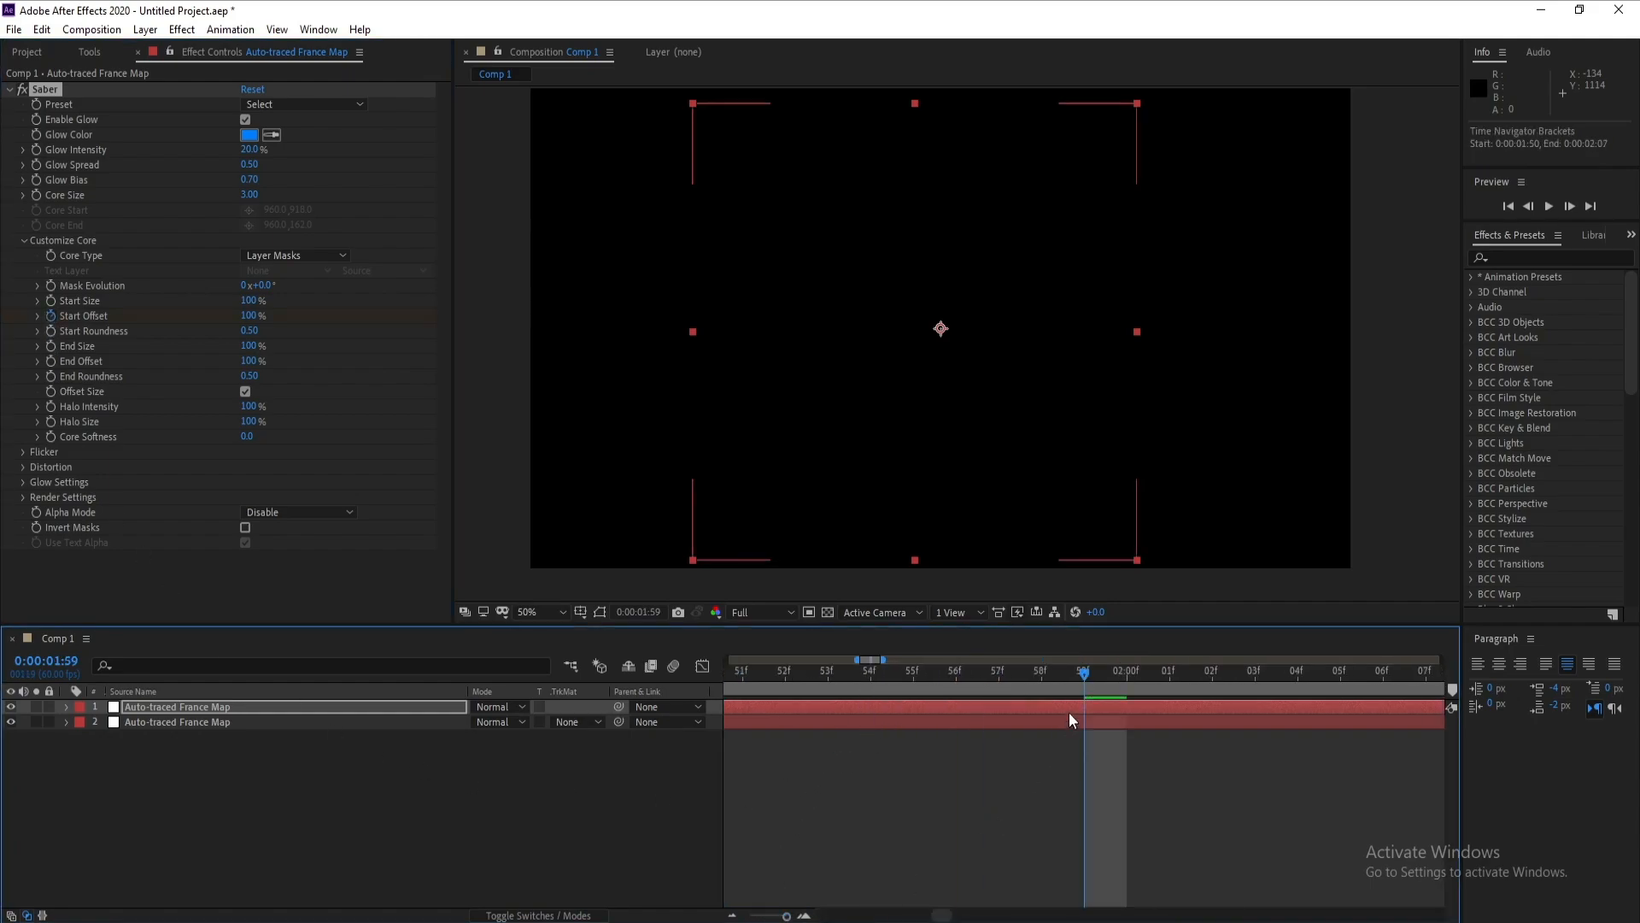
click(1139, 674)
click(251, 318)
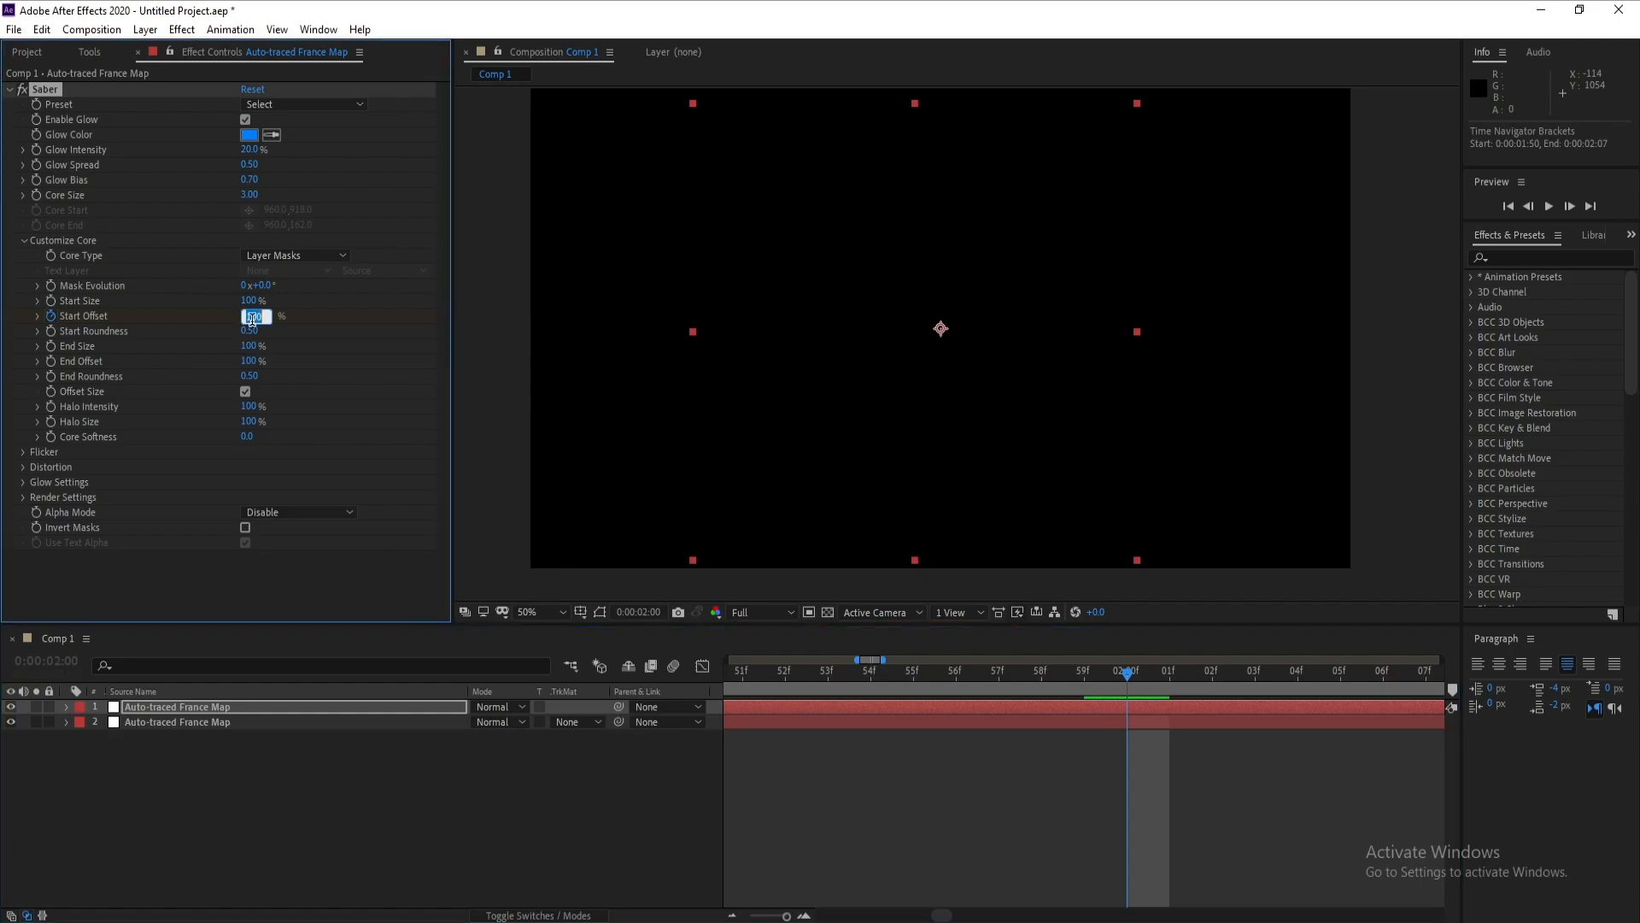
text(50)
click(375, 576)
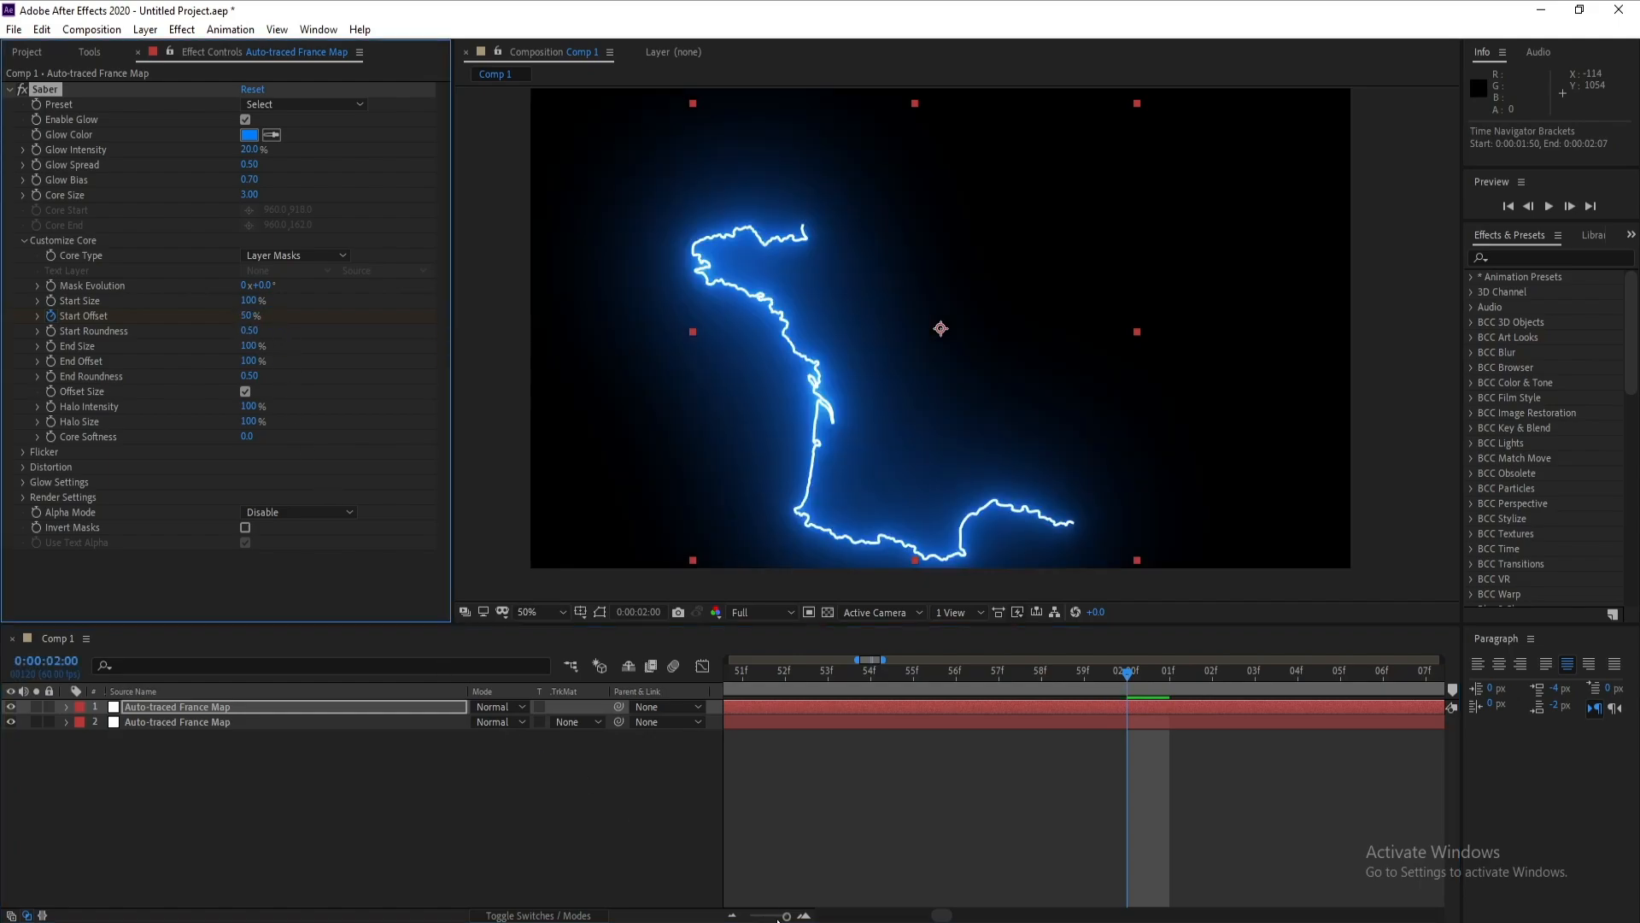
drag(777, 918, 748, 916)
Step: Set the upper copy's blending mode to Add and scrub the timeline to check the combined outline animation
click(497, 706)
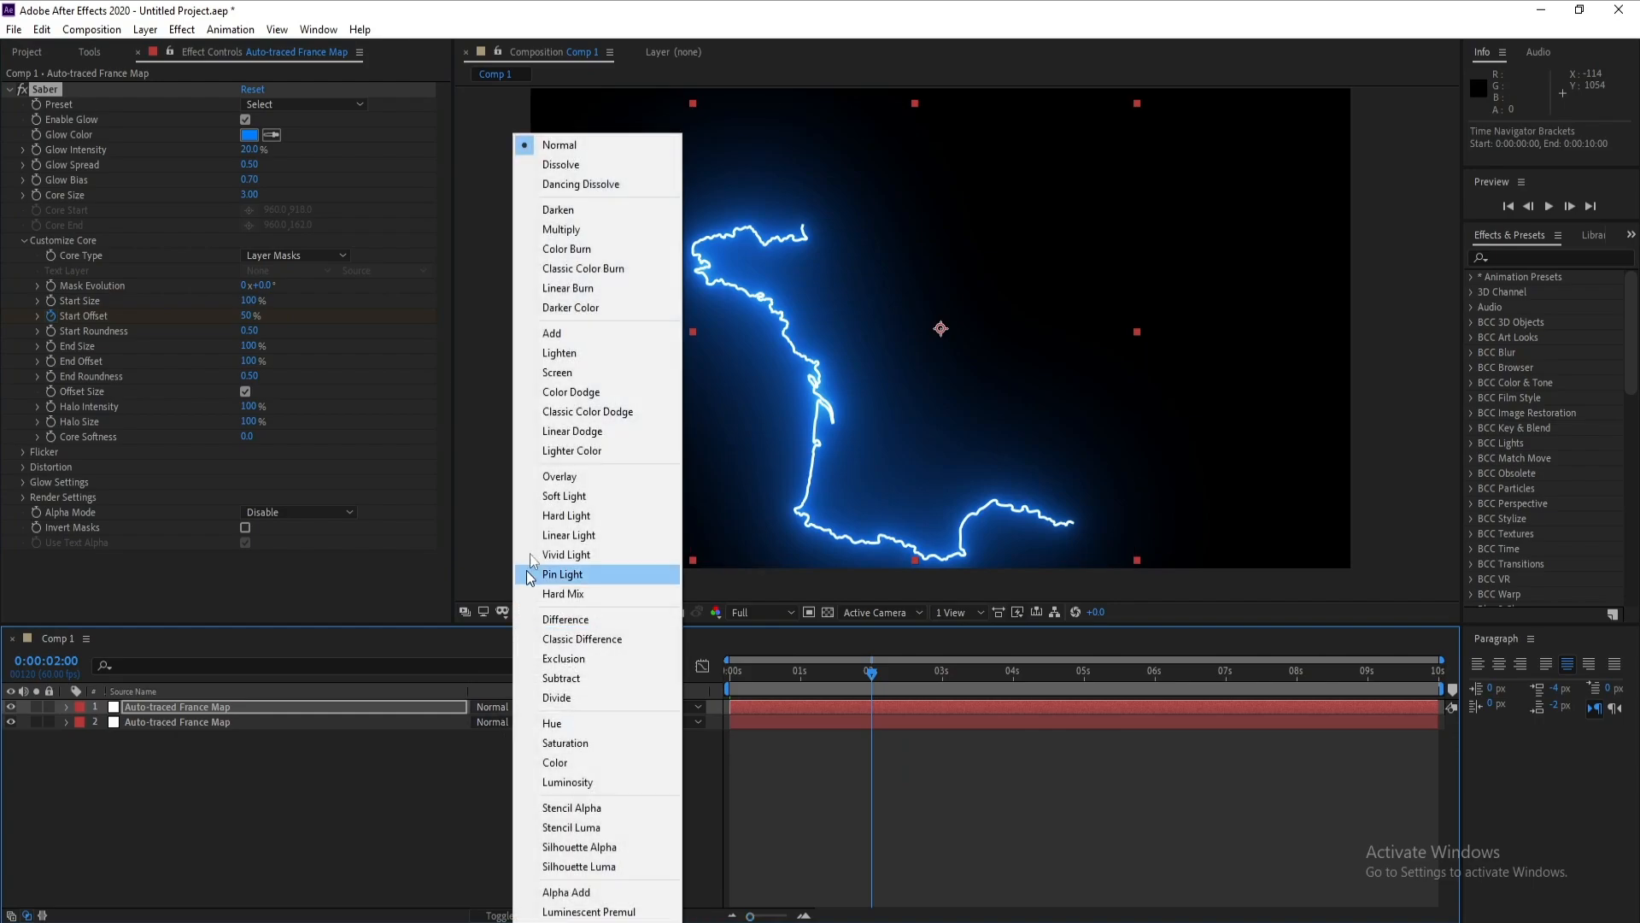
click(553, 333)
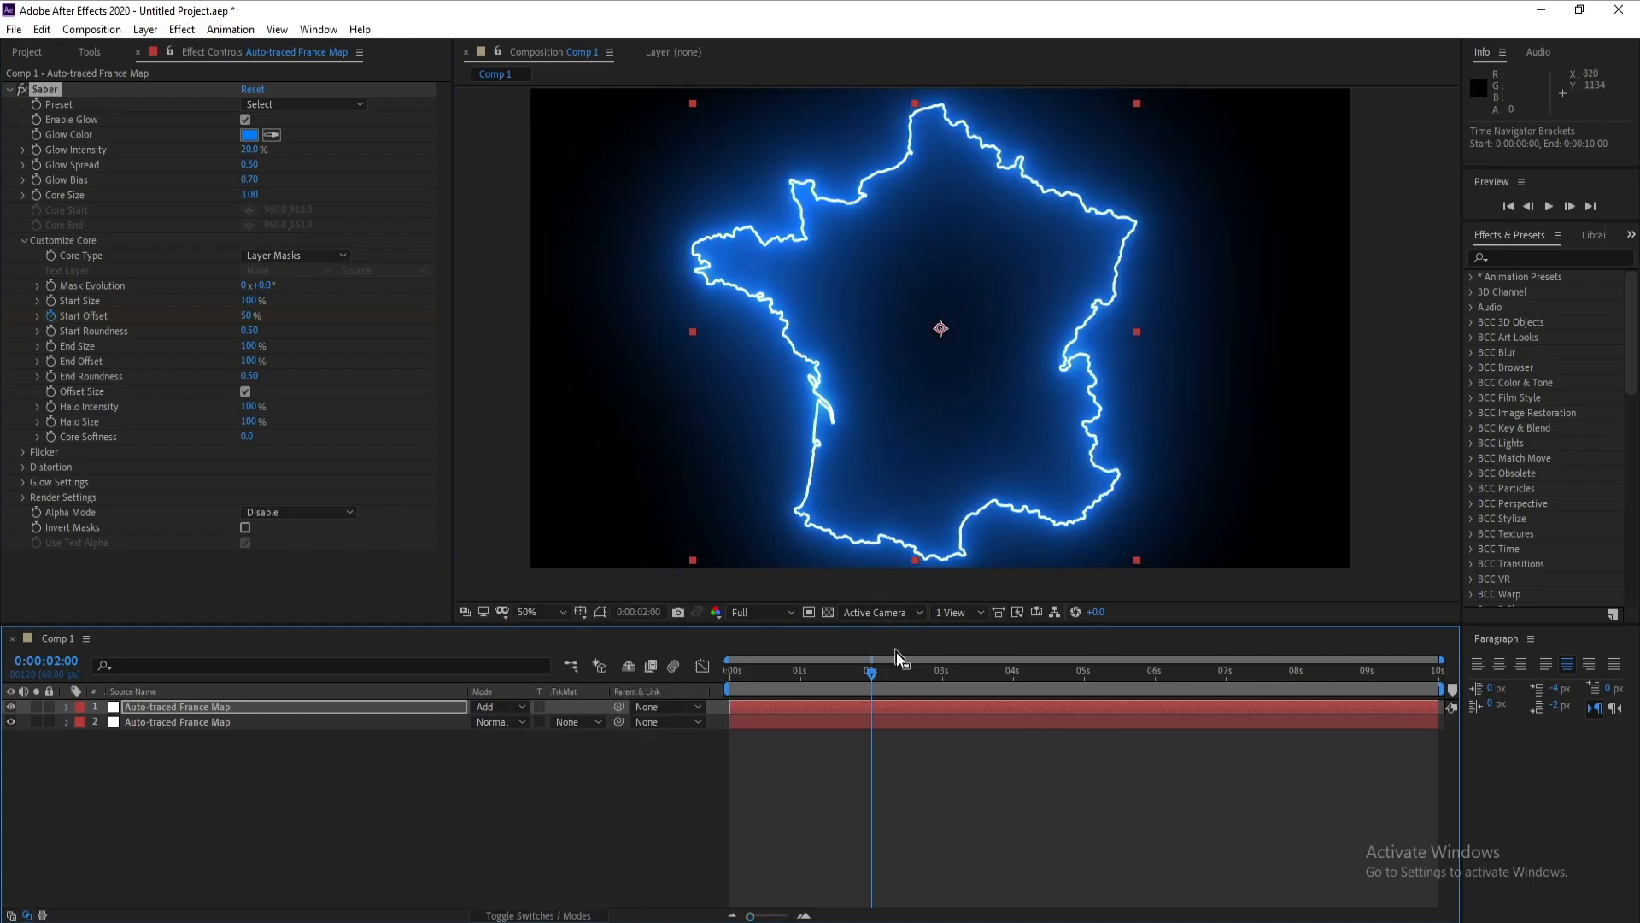
mouse_move(871, 673)
mouse_down()
mouse_move(719, 699)
mouse_move(877, 698)
mouse_up()
click(213, 816)
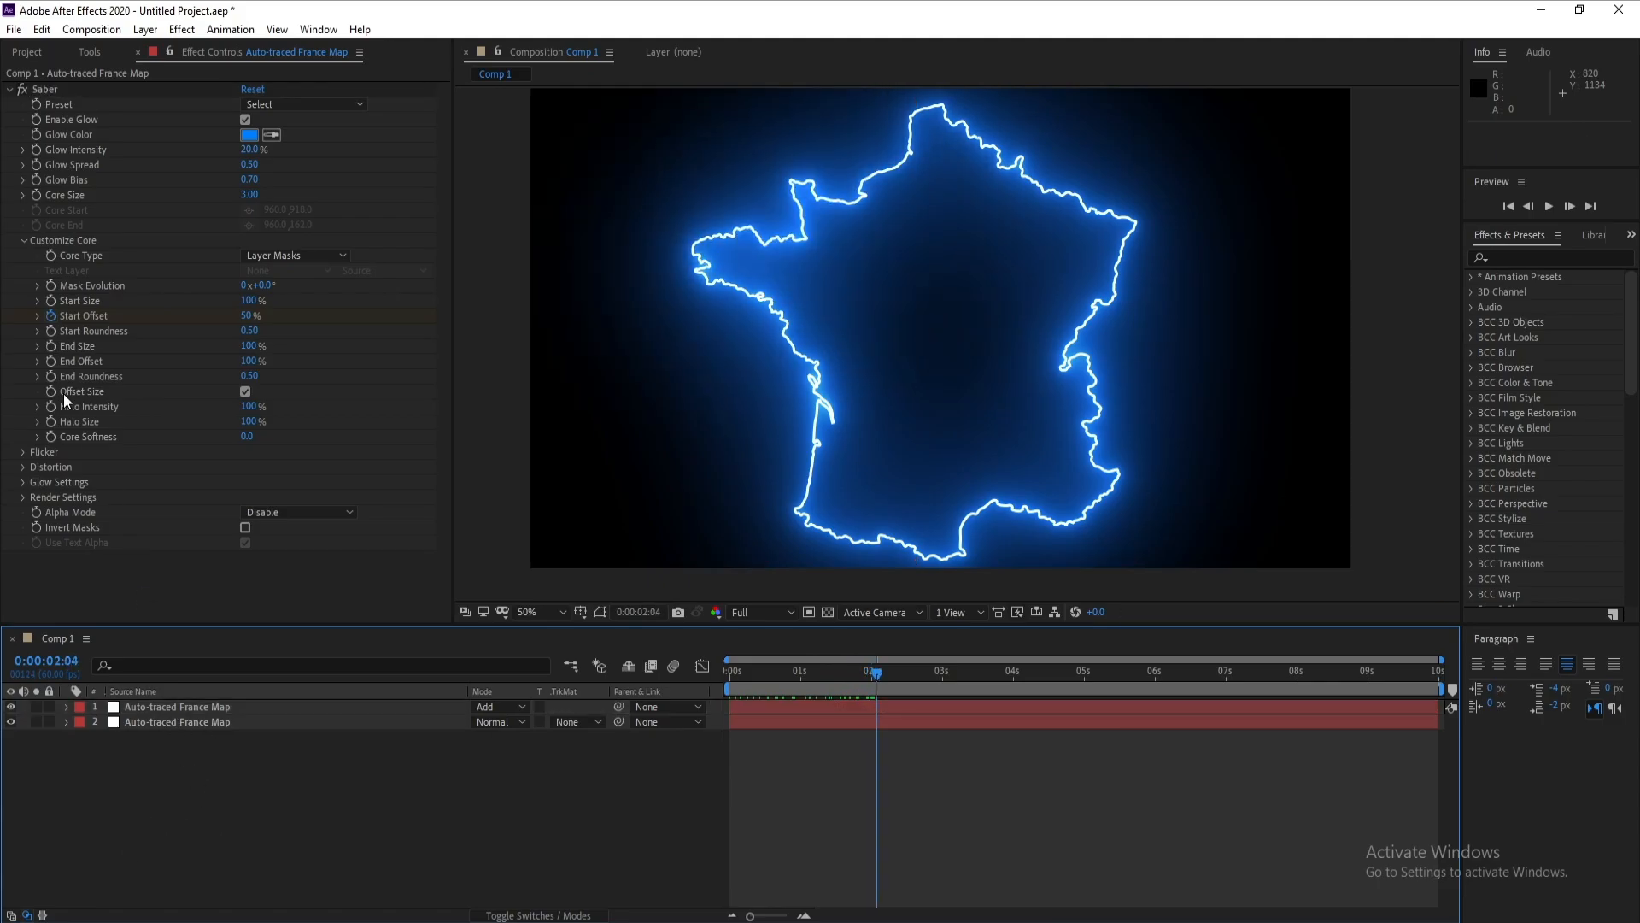
Step: Rename the Comp 1 composition as Map in the project
click(27, 52)
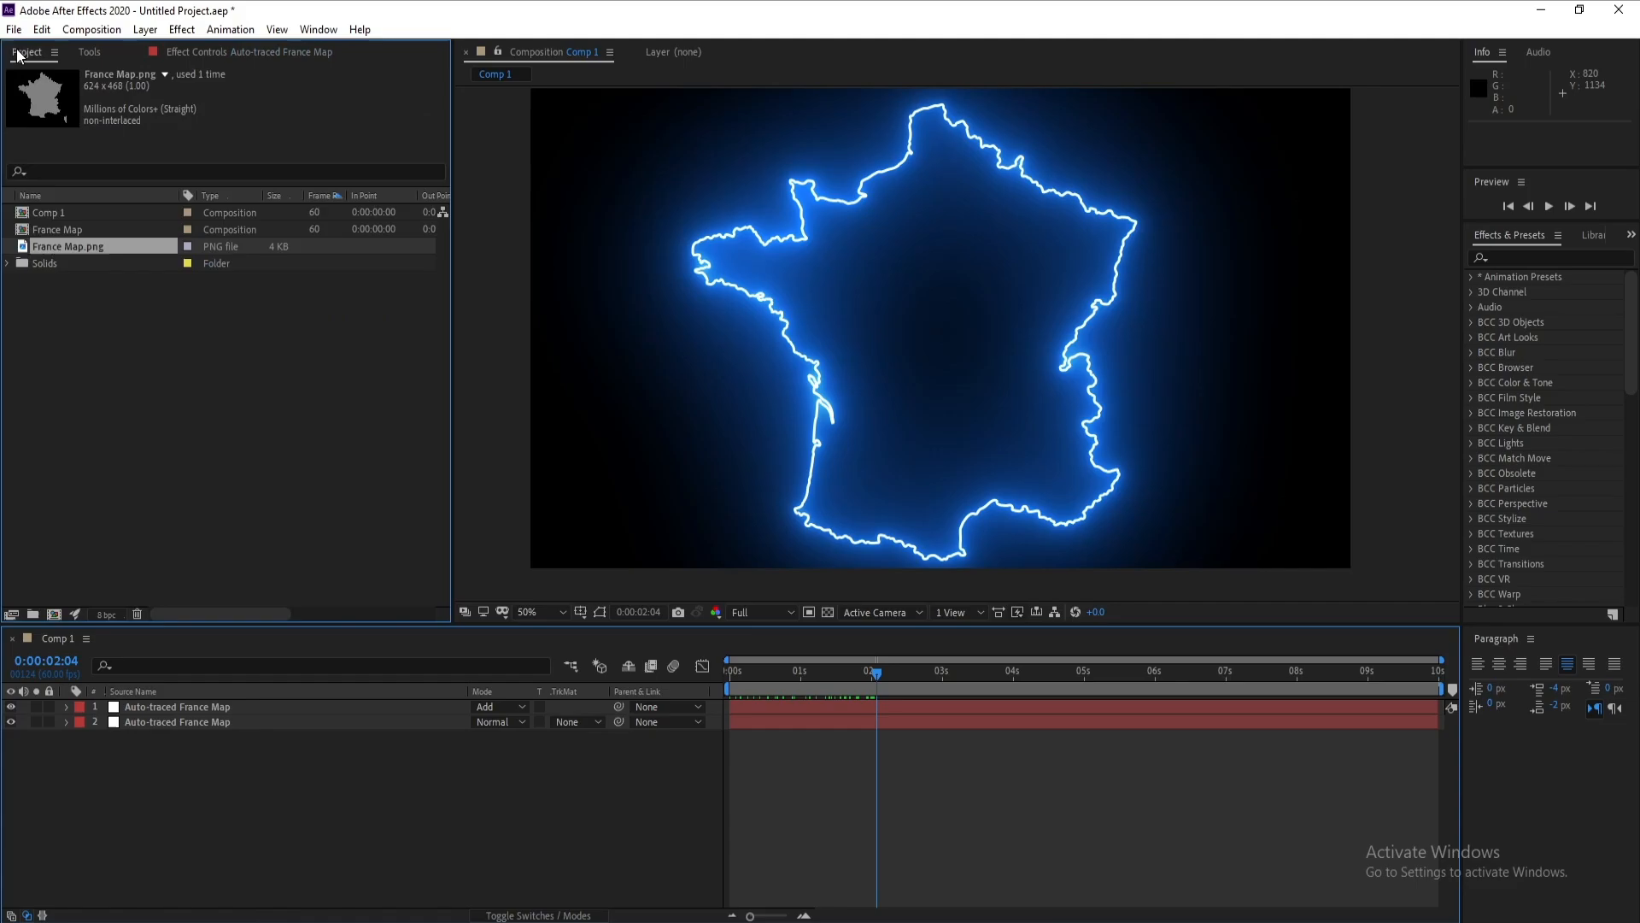
click(54, 213)
right_click(54, 214)
click(140, 497)
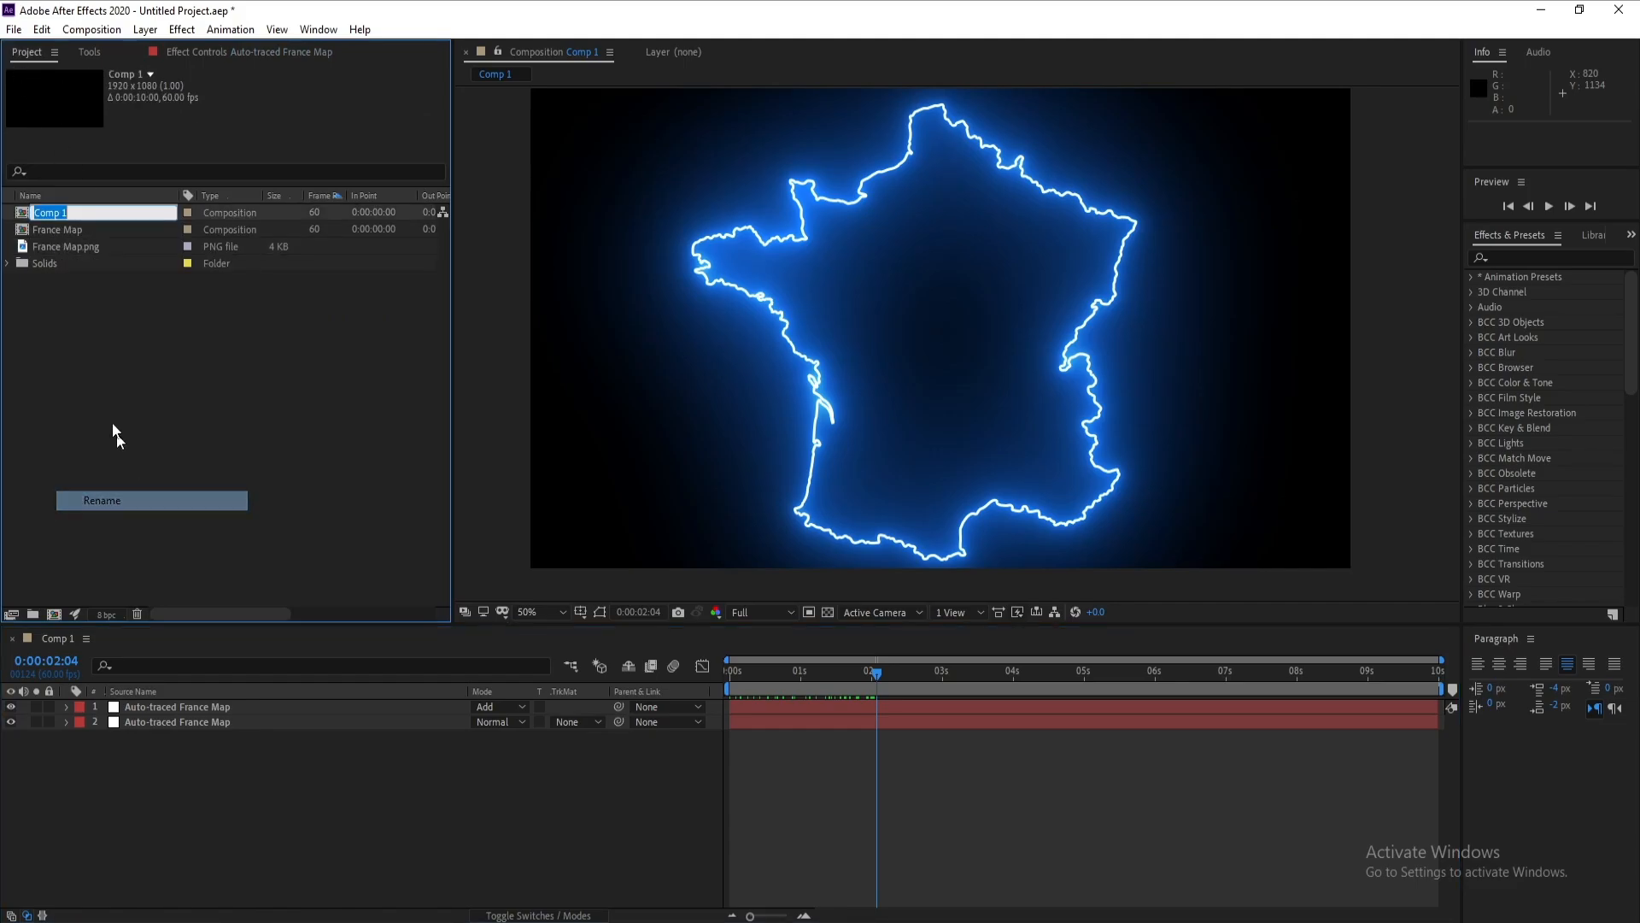
text(Map)
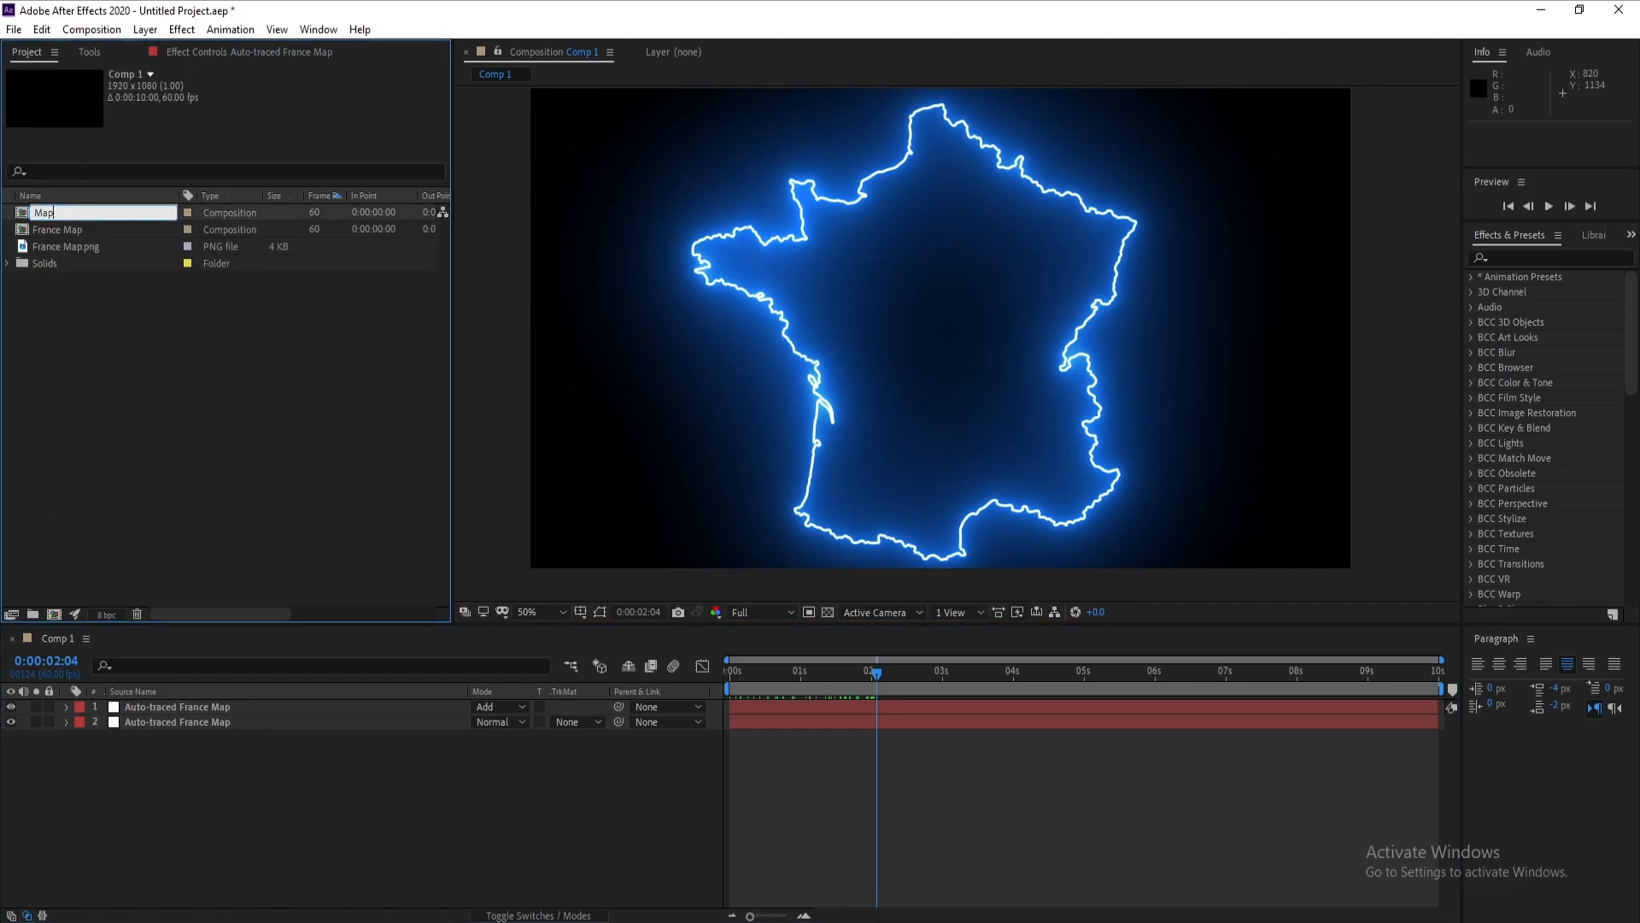
key(Return)
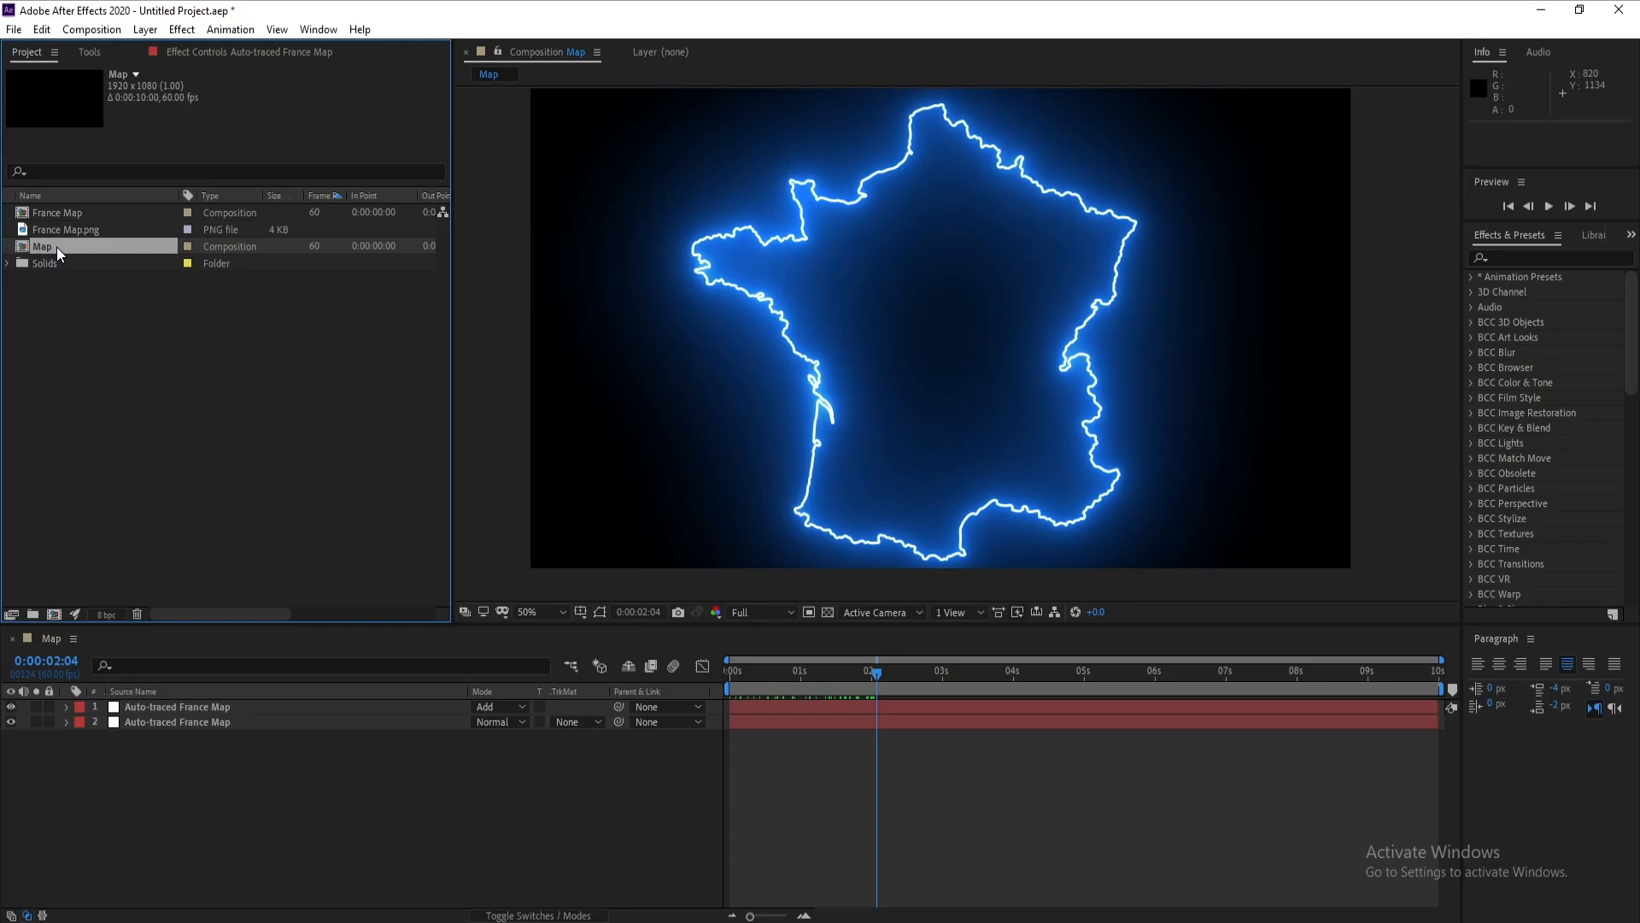
Step: Duplicate the Map composition, open the duplicate and hide its upper auto-traced layer
key(ctrl+d)
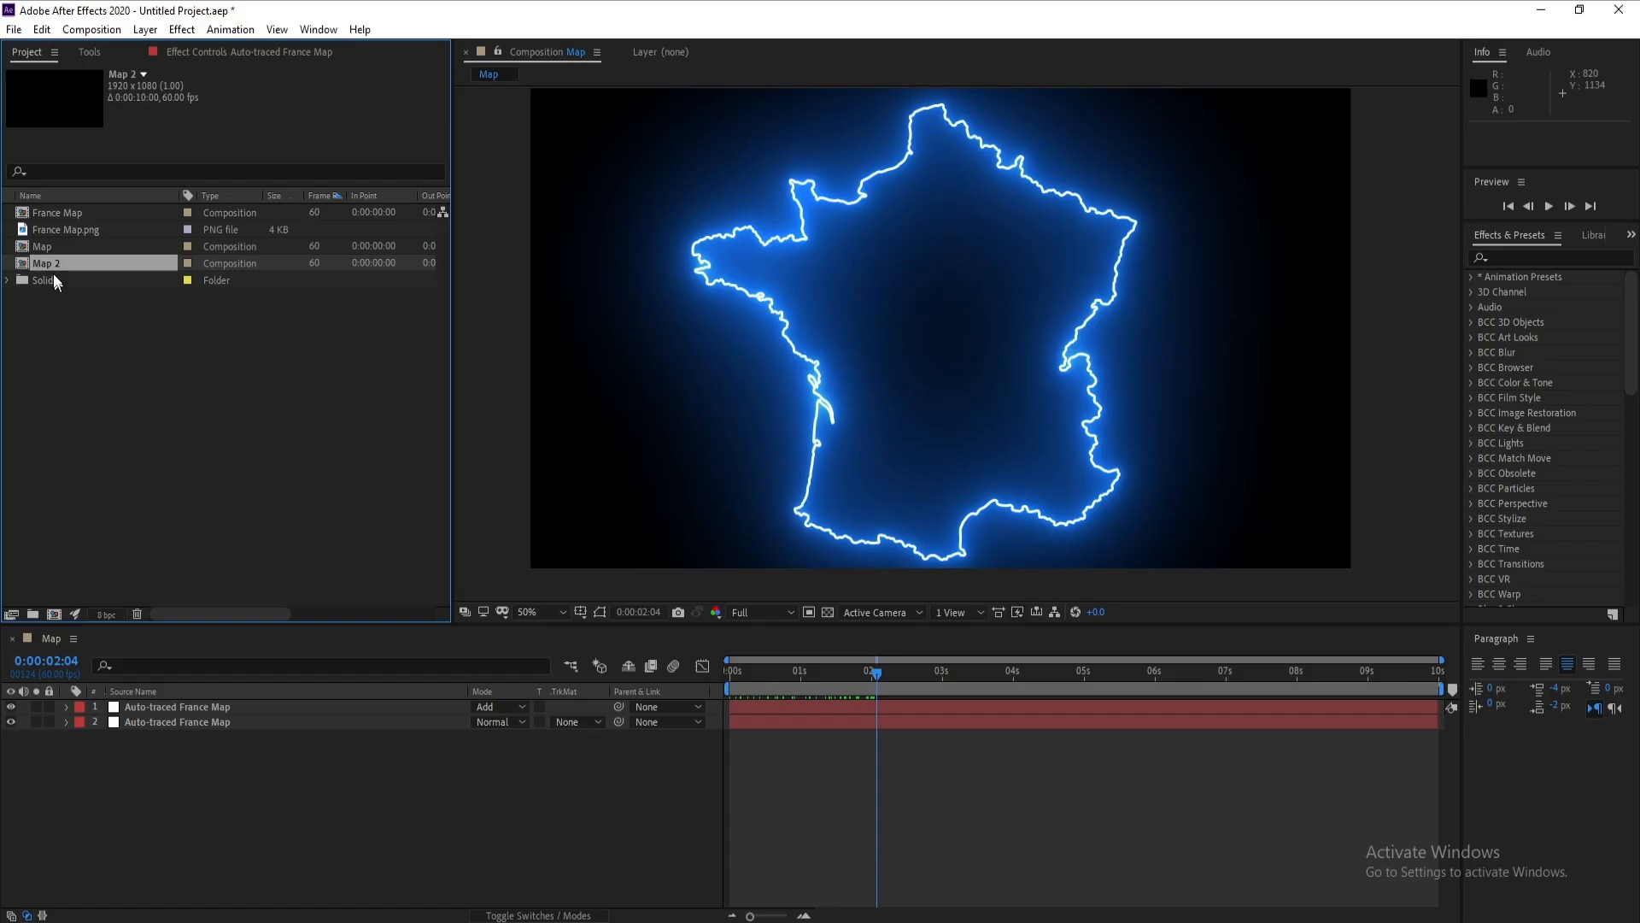
double_click(51, 261)
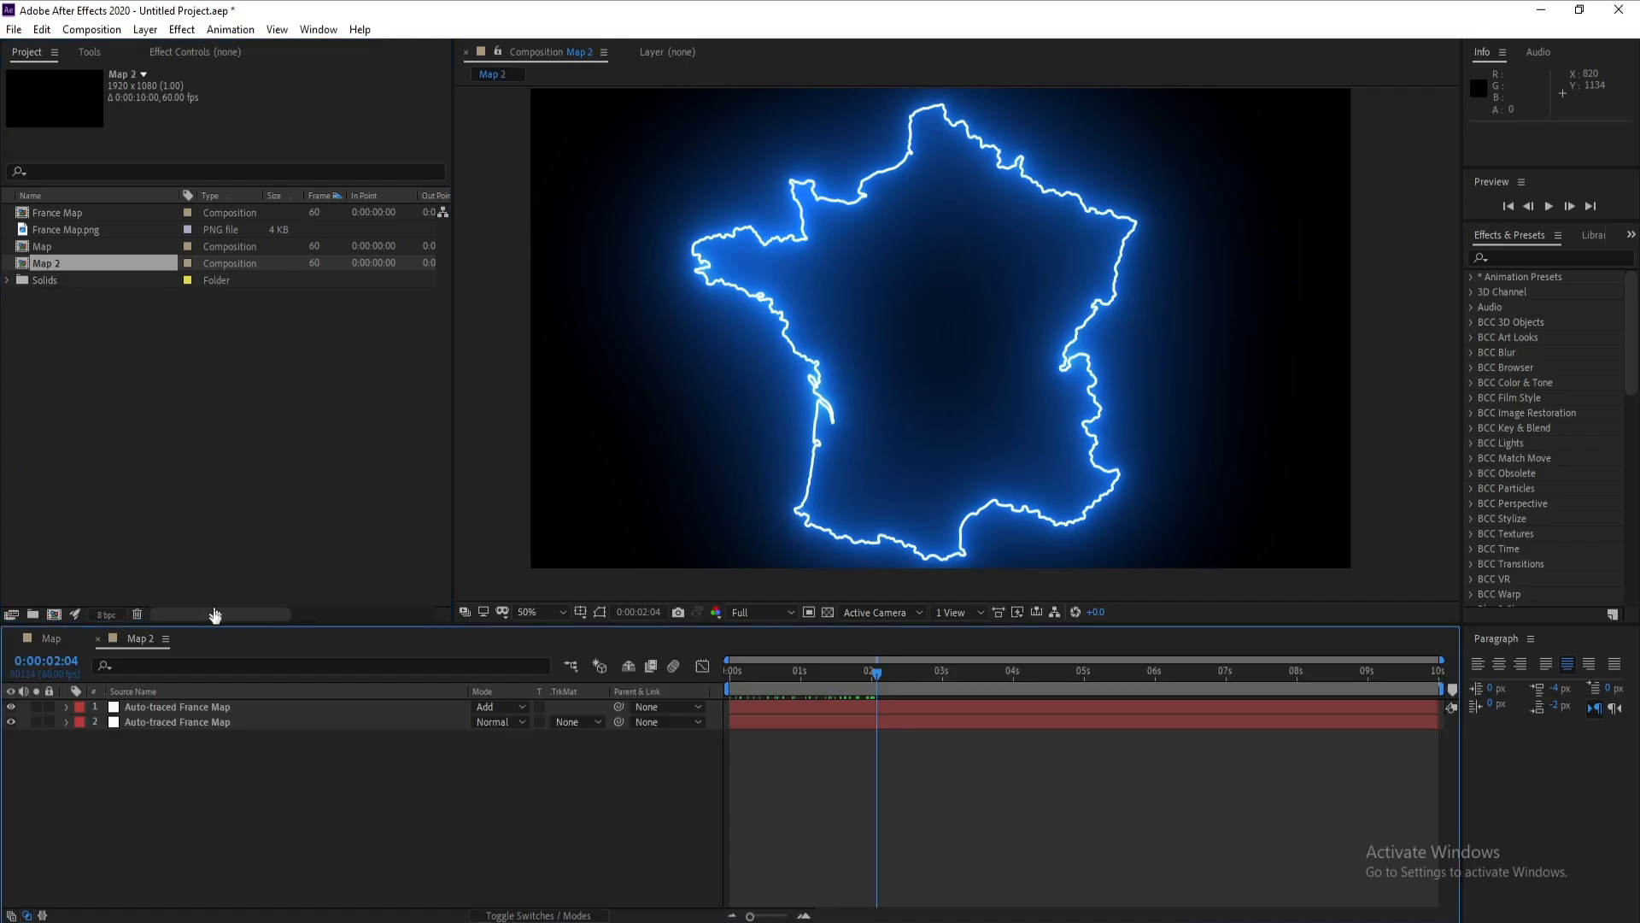
click(207, 696)
click(204, 706)
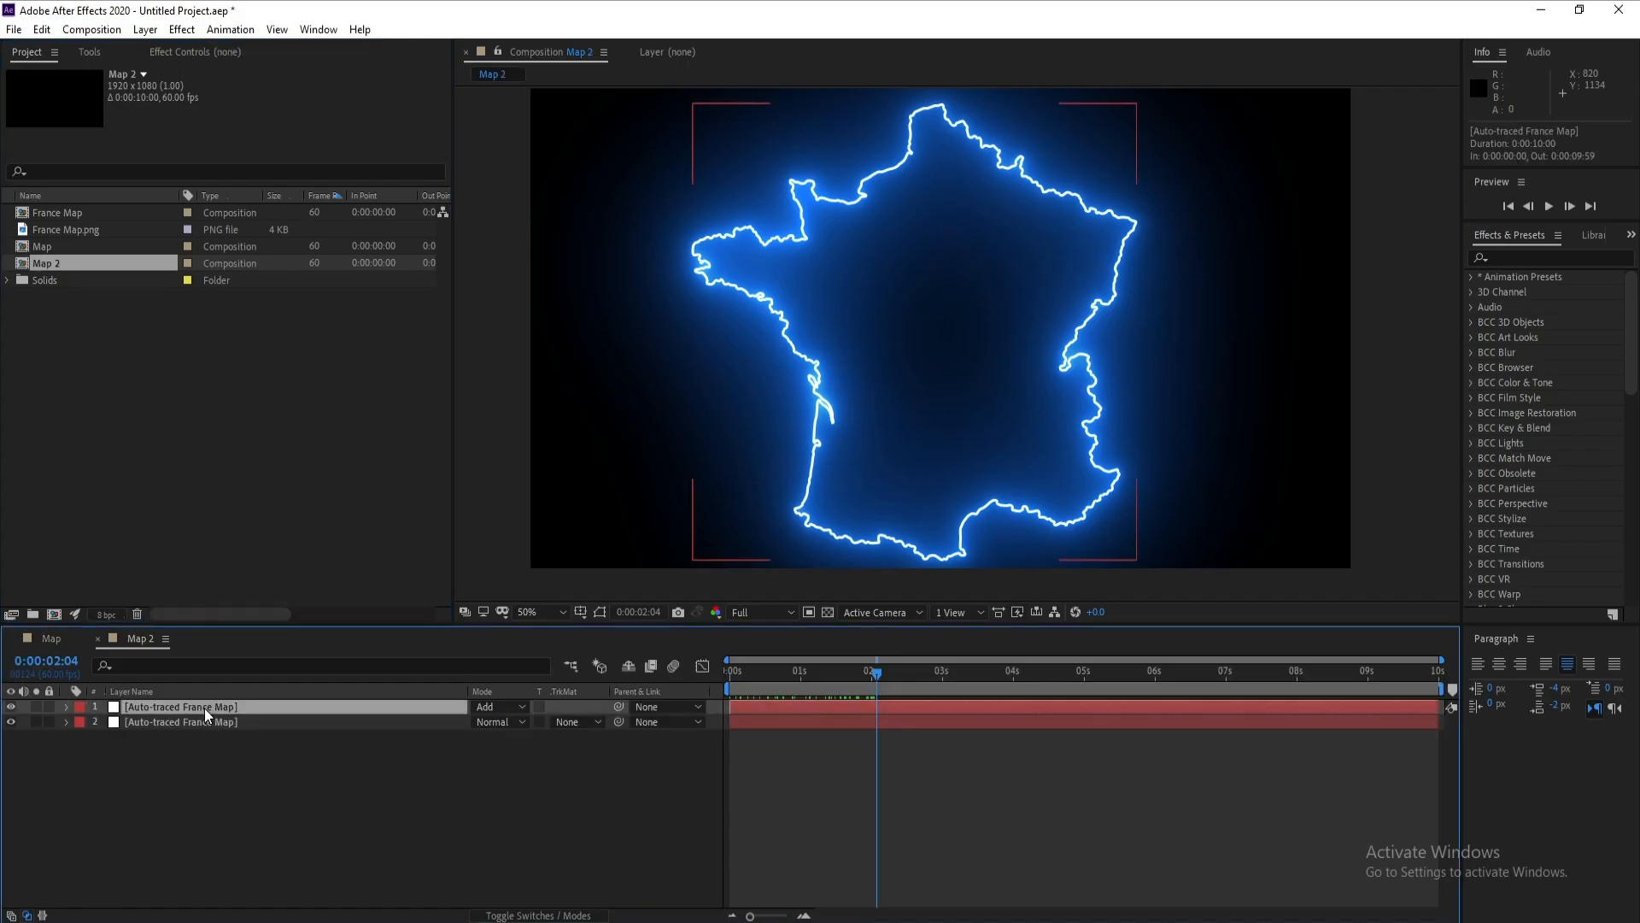
click(11, 706)
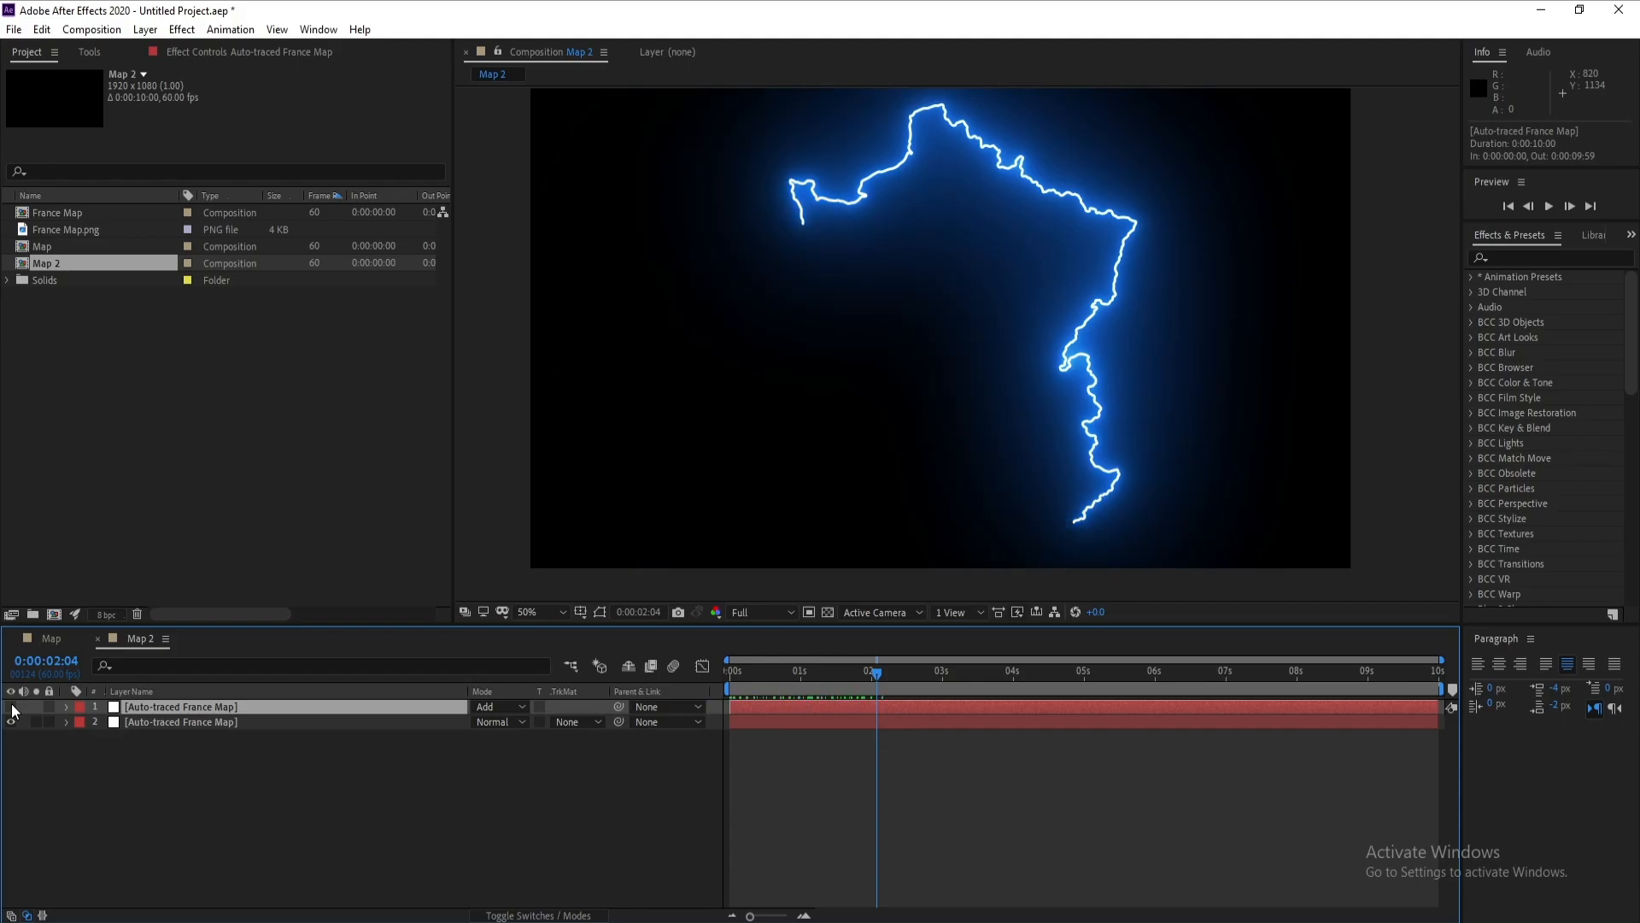
Step: On the duplicate's lower layer, remove Saber's End Offset keyframes, set End Offset to 1% and return to 0:00:00:00
click(191, 722)
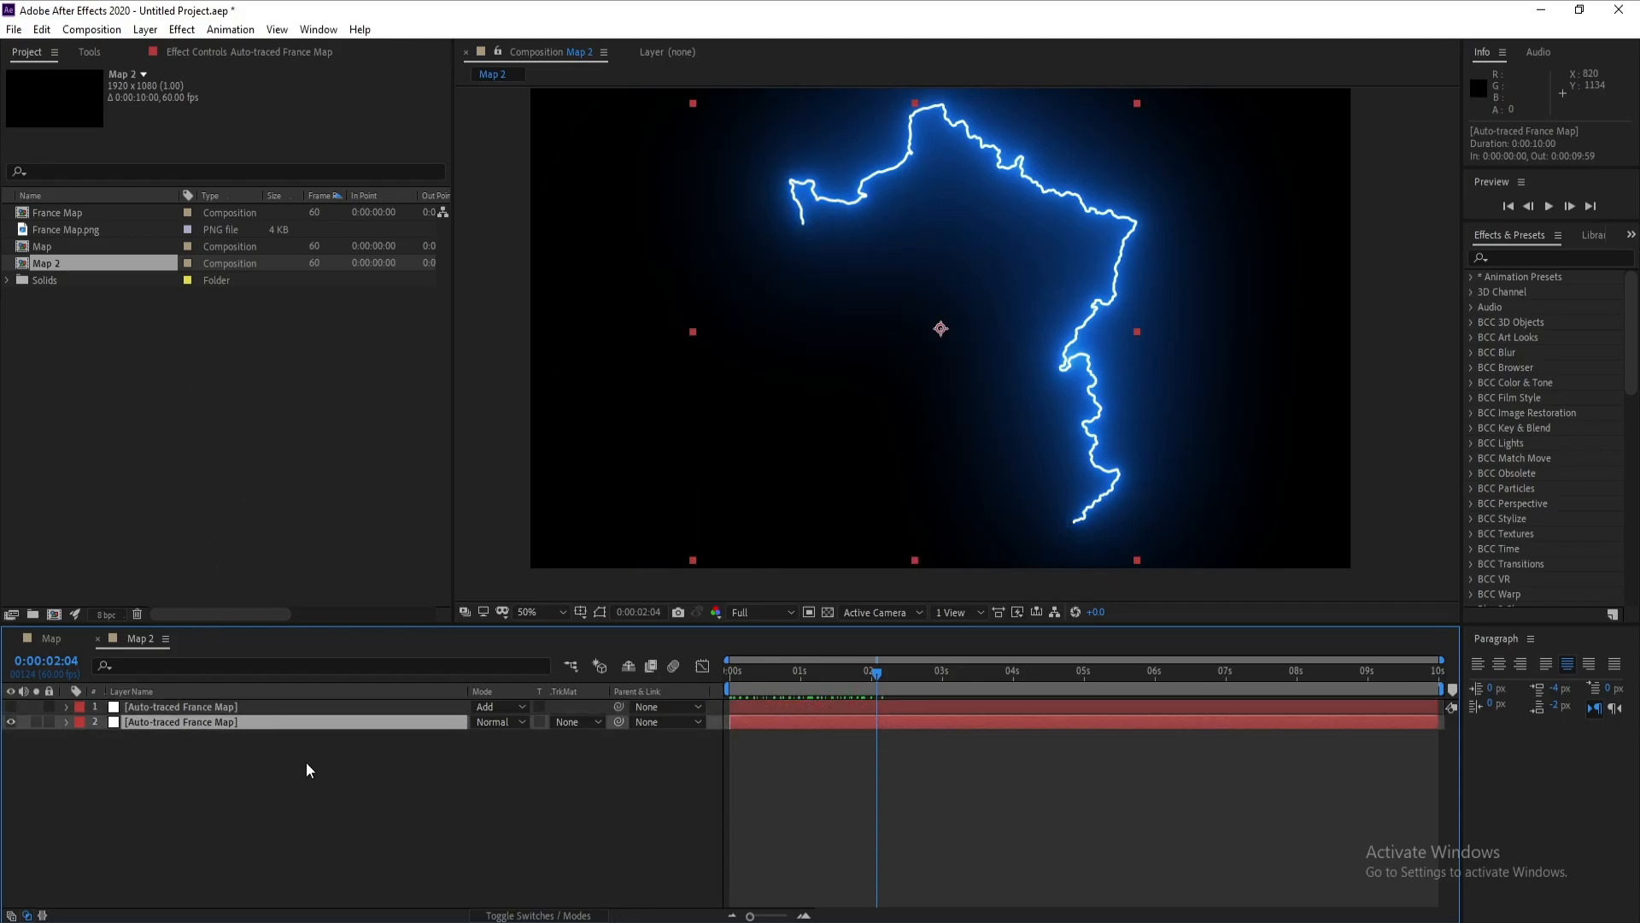
click(193, 48)
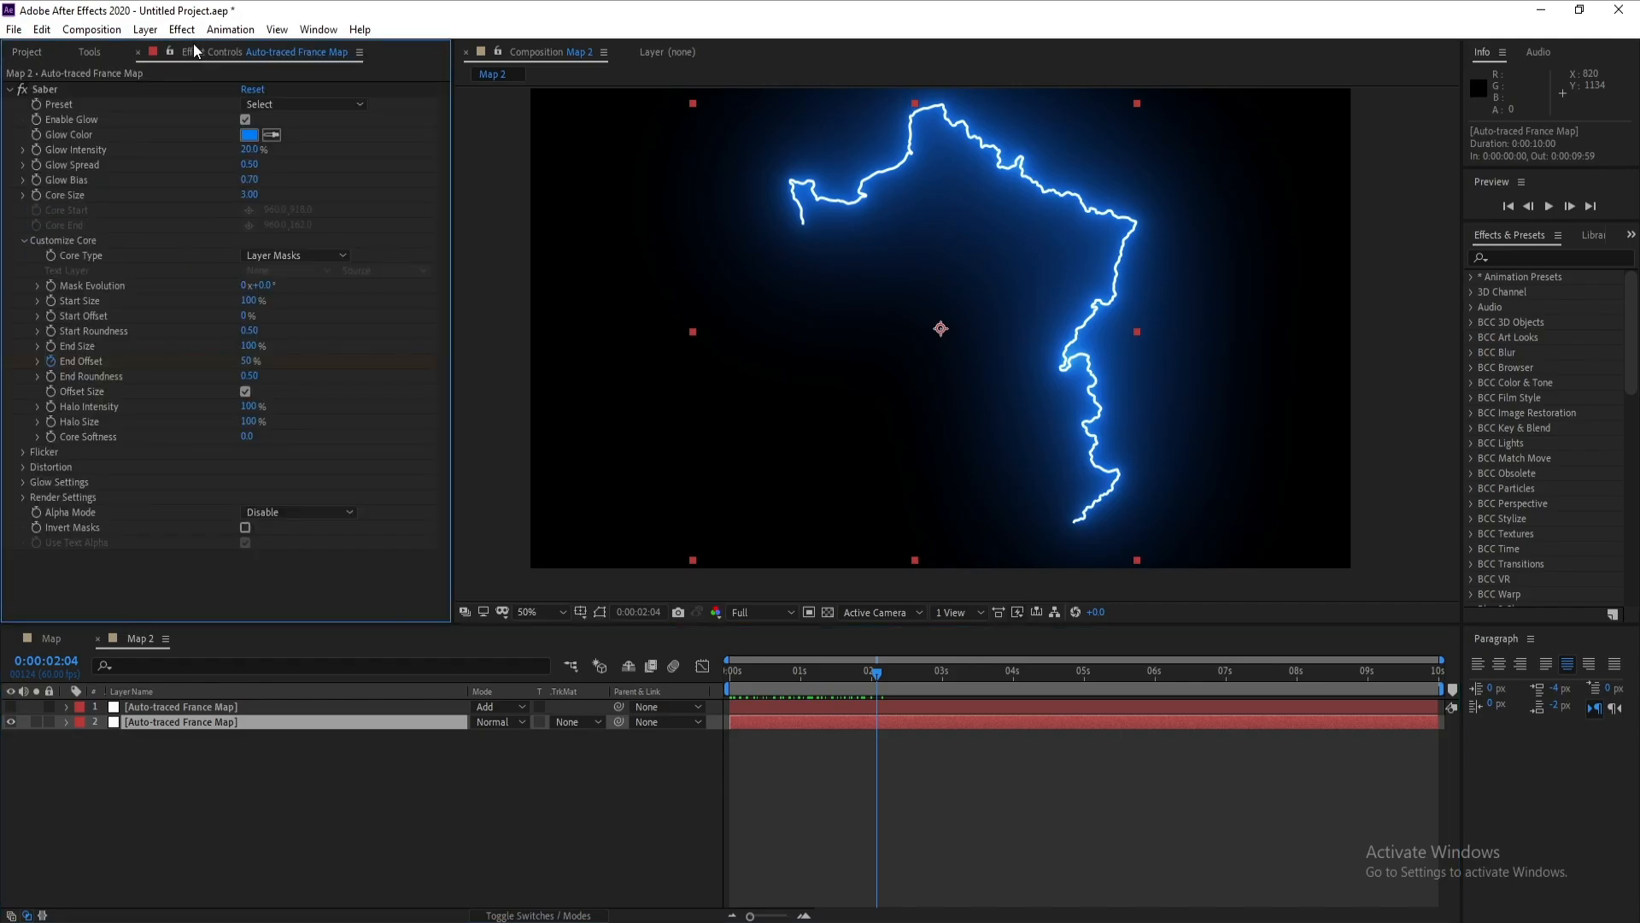
click(260, 360)
text(1)
key(Return)
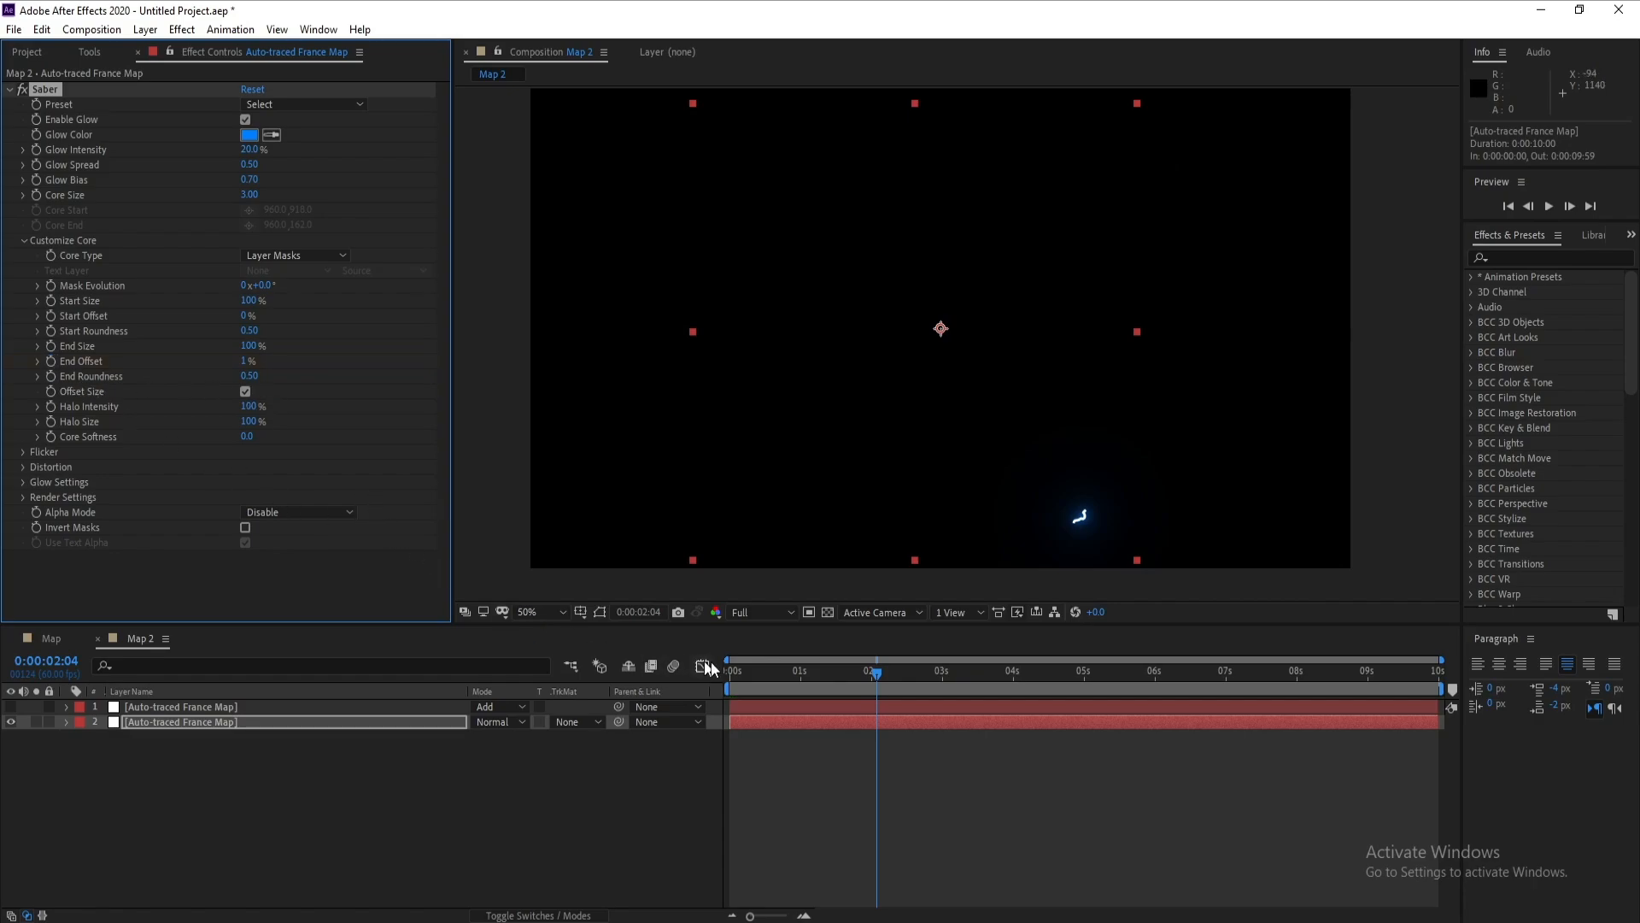
drag(879, 673, 685, 680)
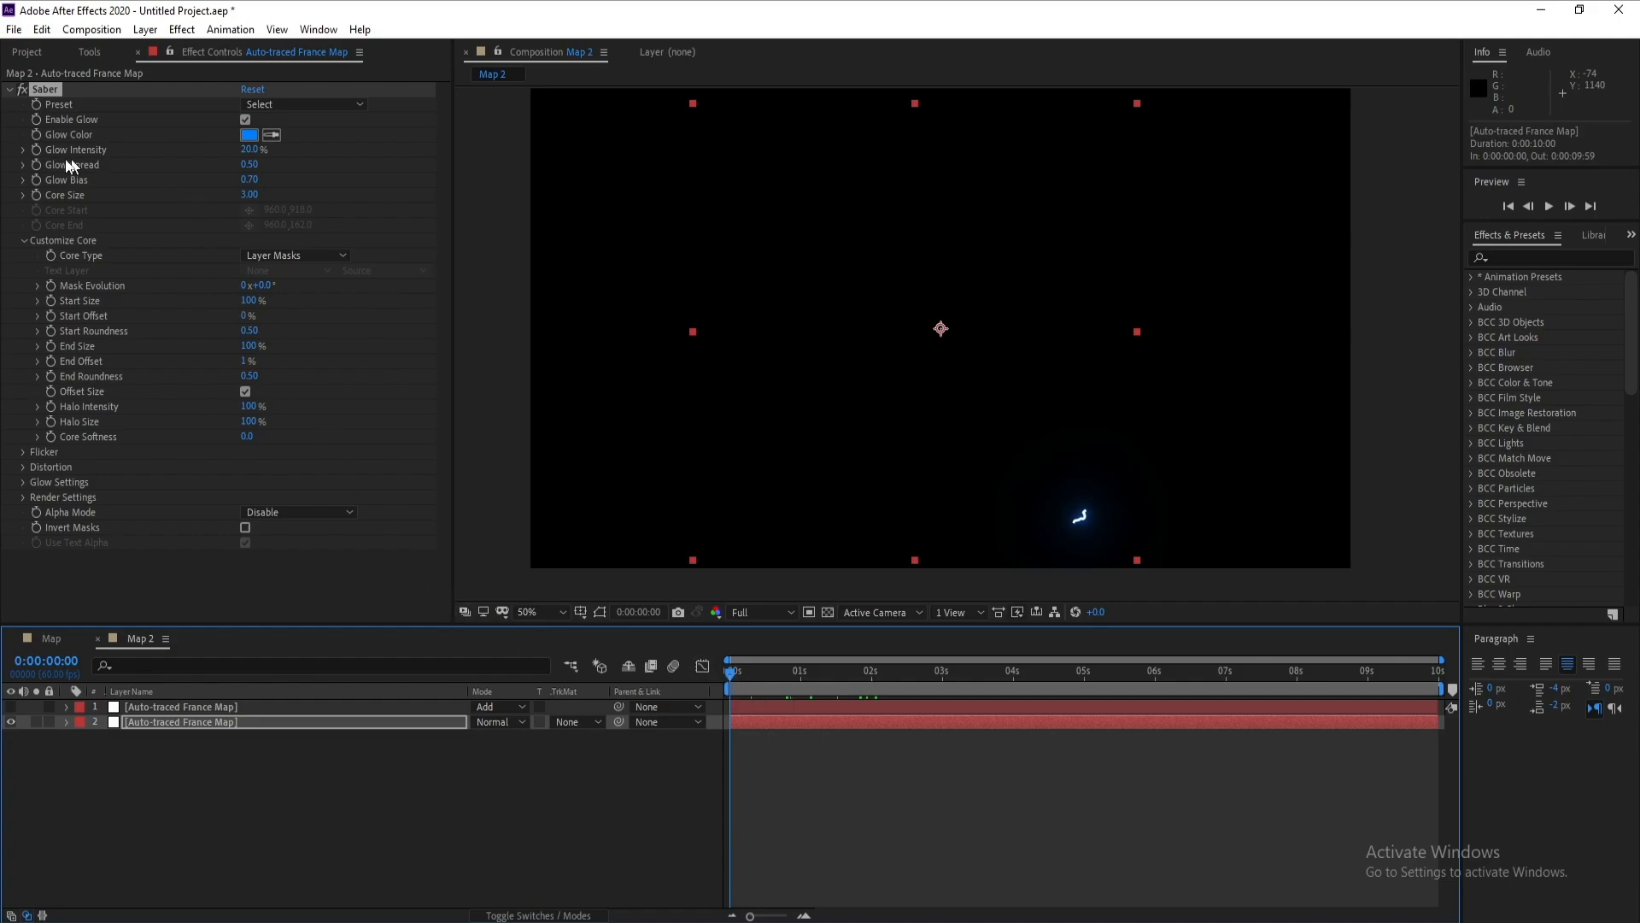
Step: Set the lower layer's Saber Glow Intensity to 50%, Glow Spread to 0.70 and Core Size to 6.00
click(250, 150)
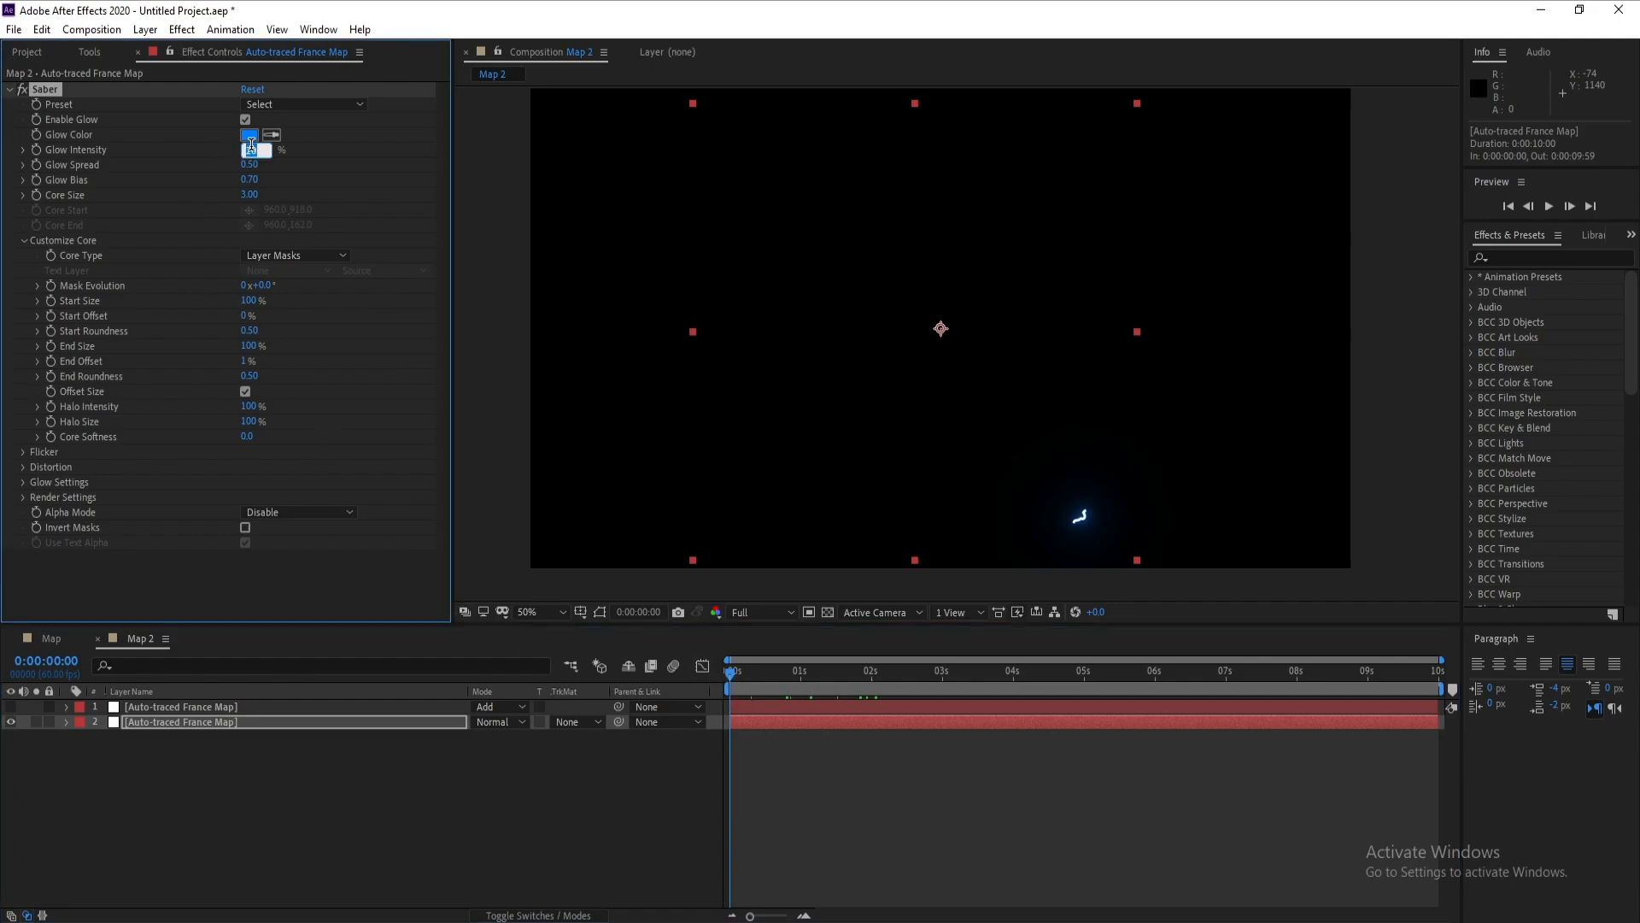
text(50)
click(252, 165)
drag(262, 165, 254, 165)
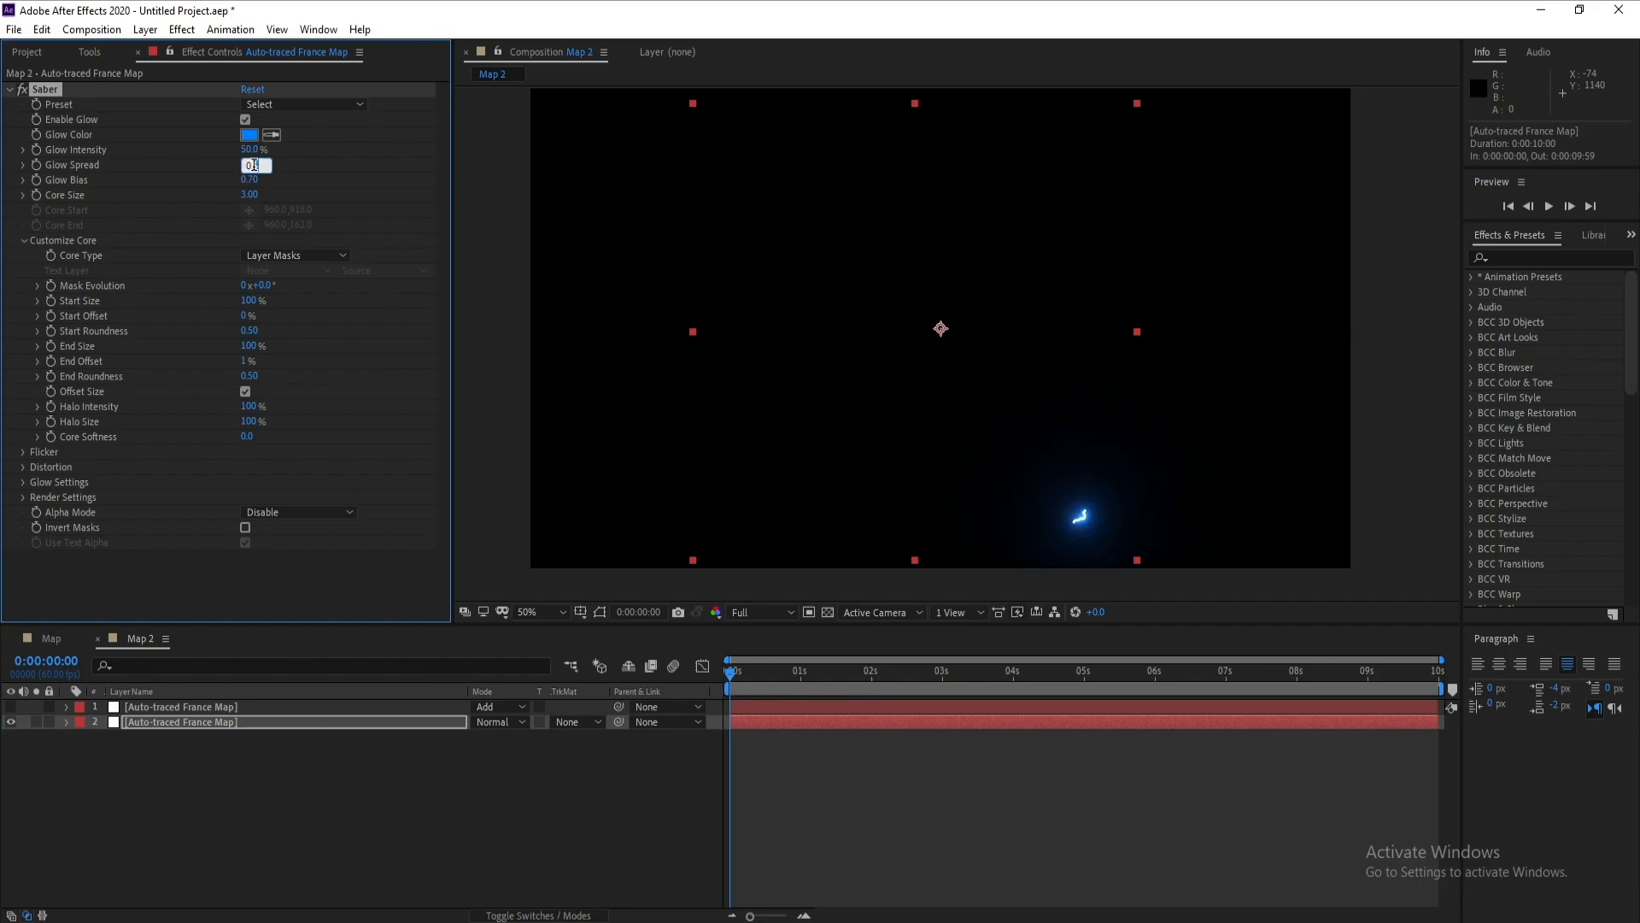
text(7)
key(Return)
click(246, 195)
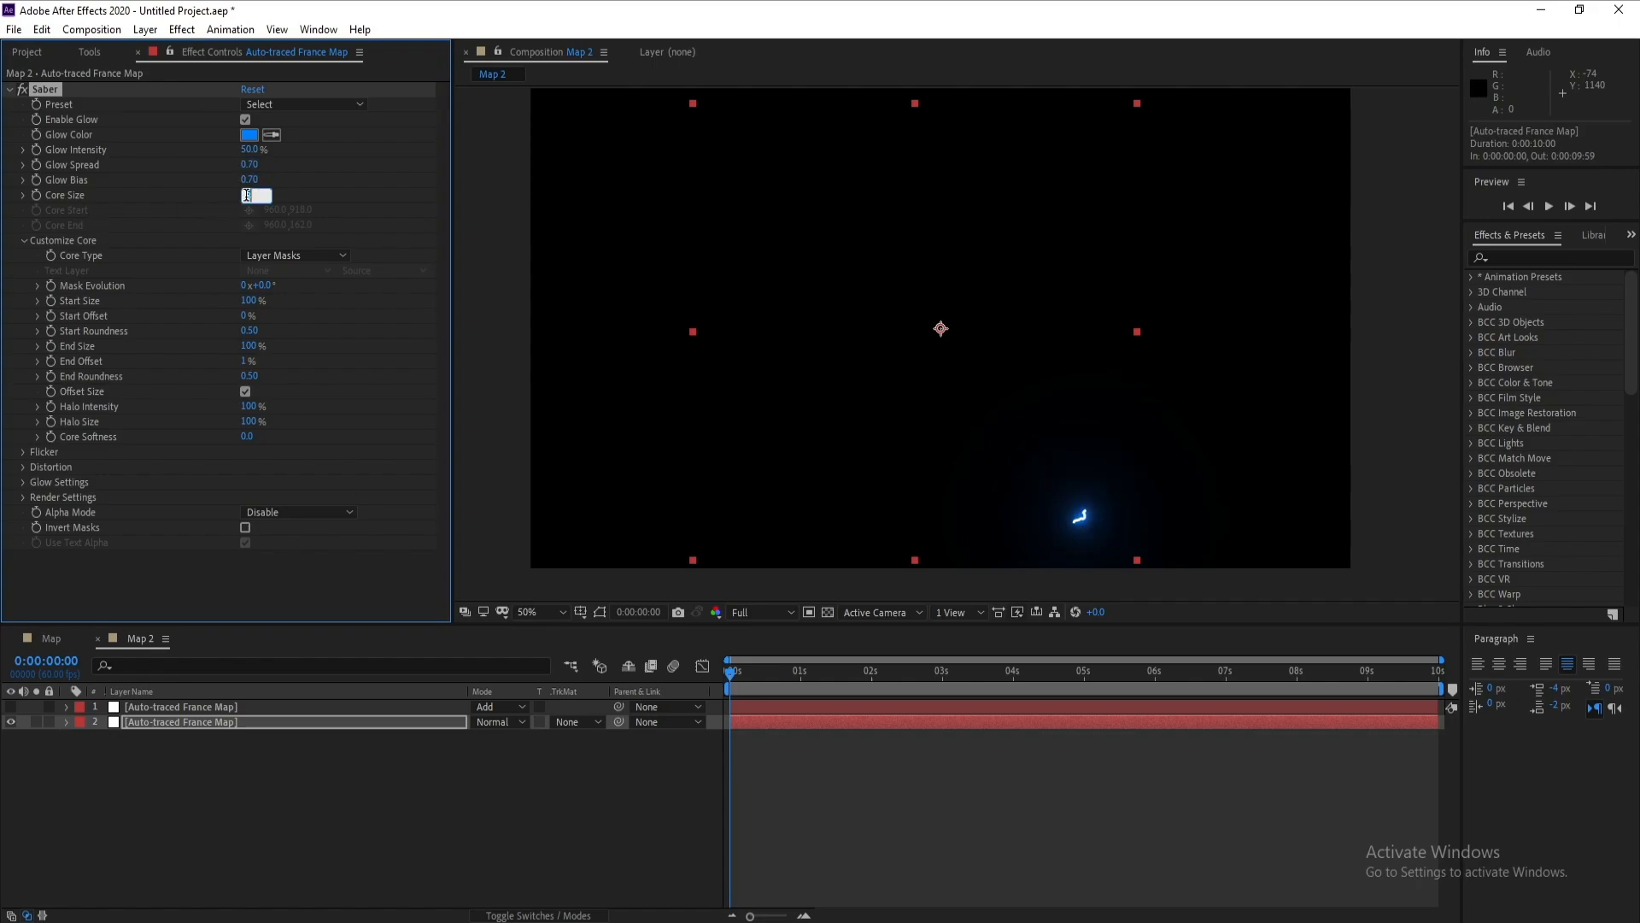
text(6)
key(Return)
Step: Animate the lower layer's Saber Mask Evolution with keyframes from 0° at 0:00:00:00 to 180° at 0:00:02:00
click(727, 676)
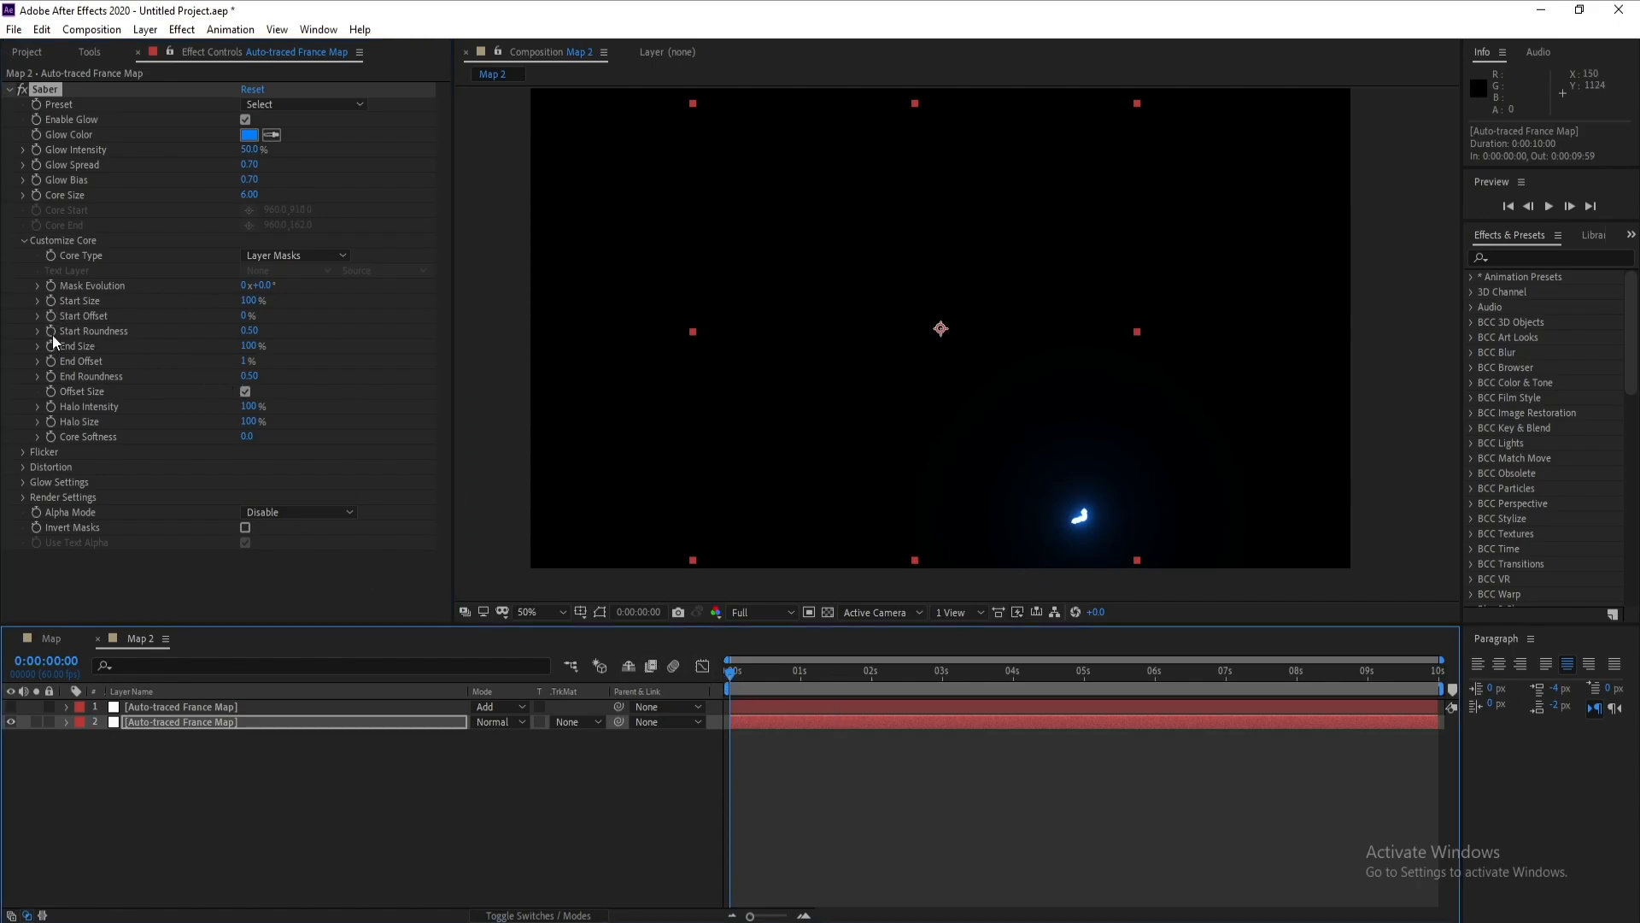
click(50, 286)
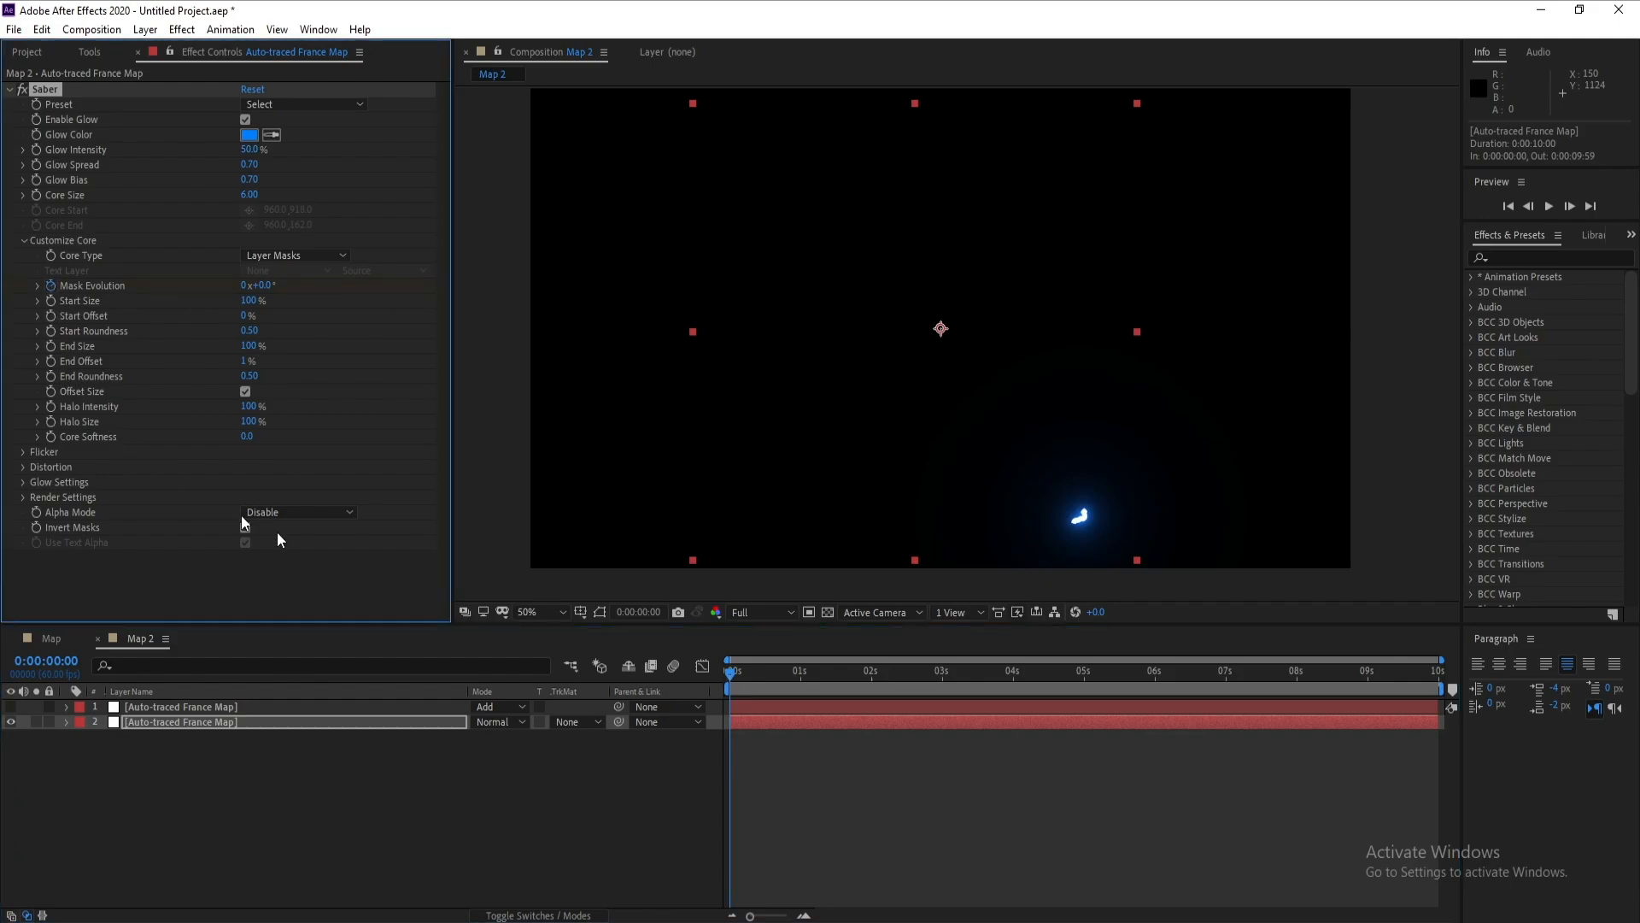
click(869, 673)
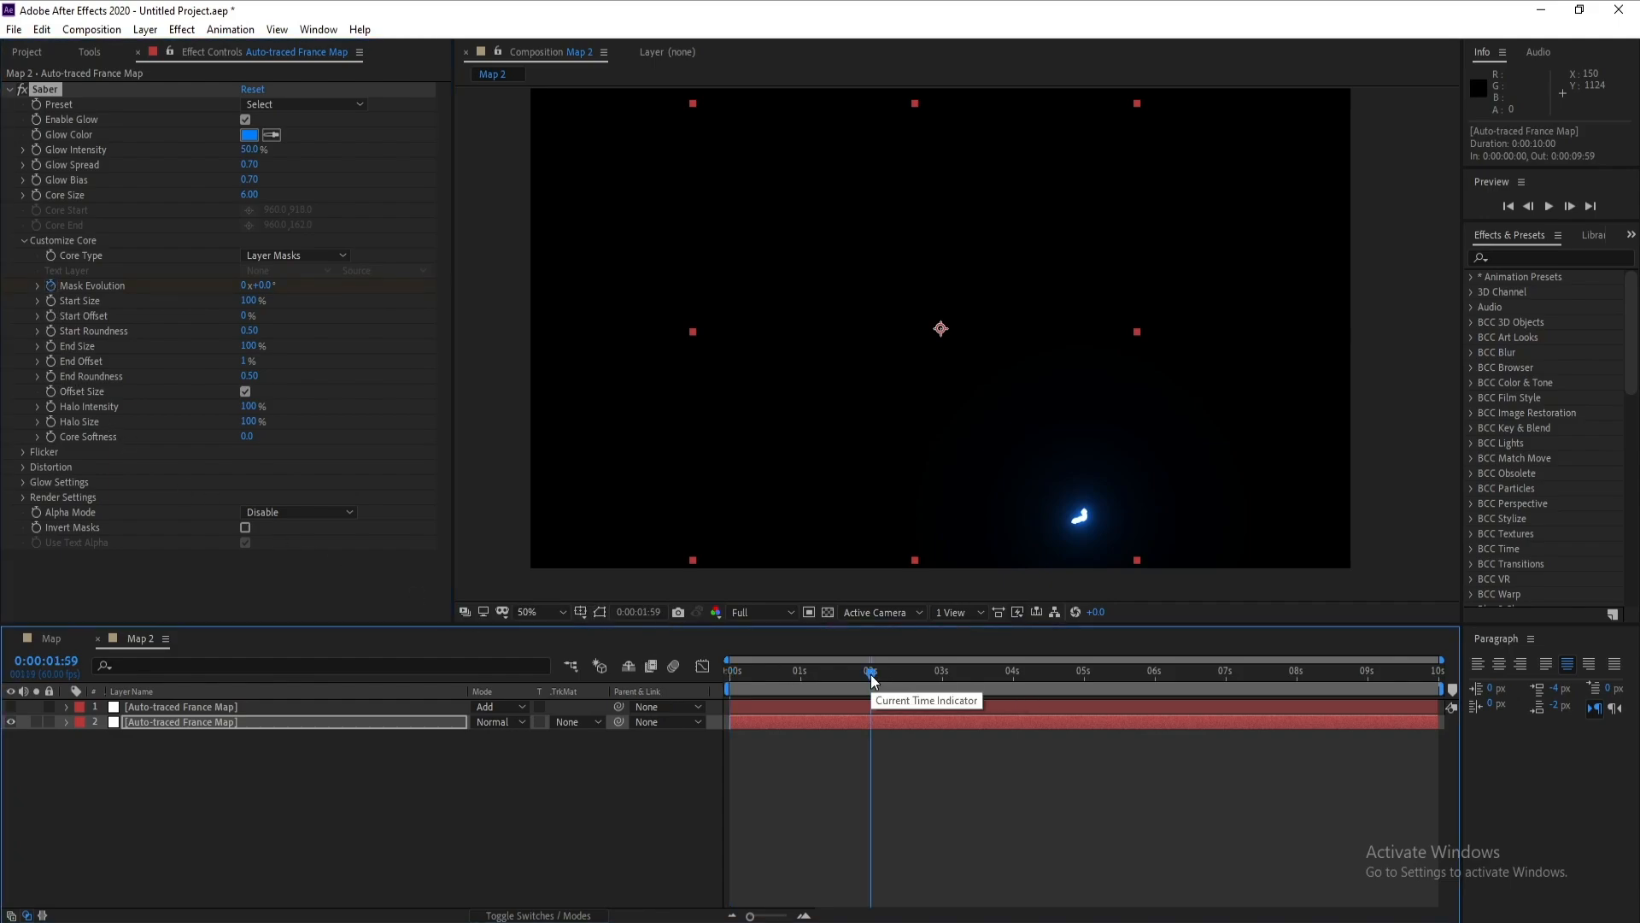
mouse_move(750, 915)
mouse_down()
mouse_move(844, 918)
mouse_move(725, 919)
mouse_up()
click(1117, 679)
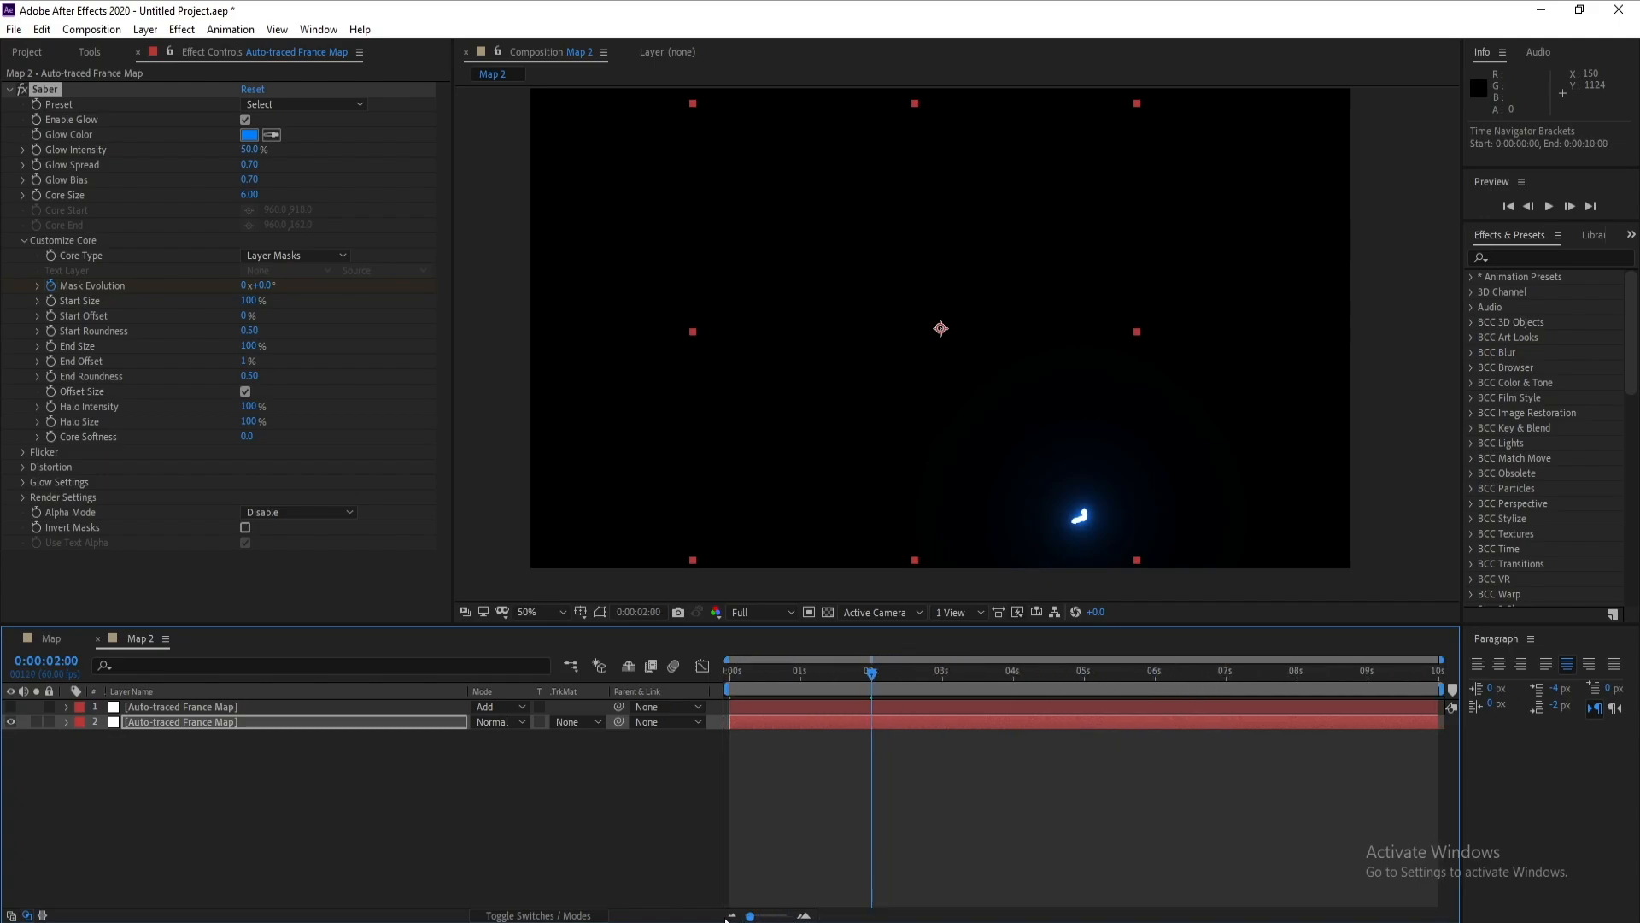
click(266, 287)
text(18)
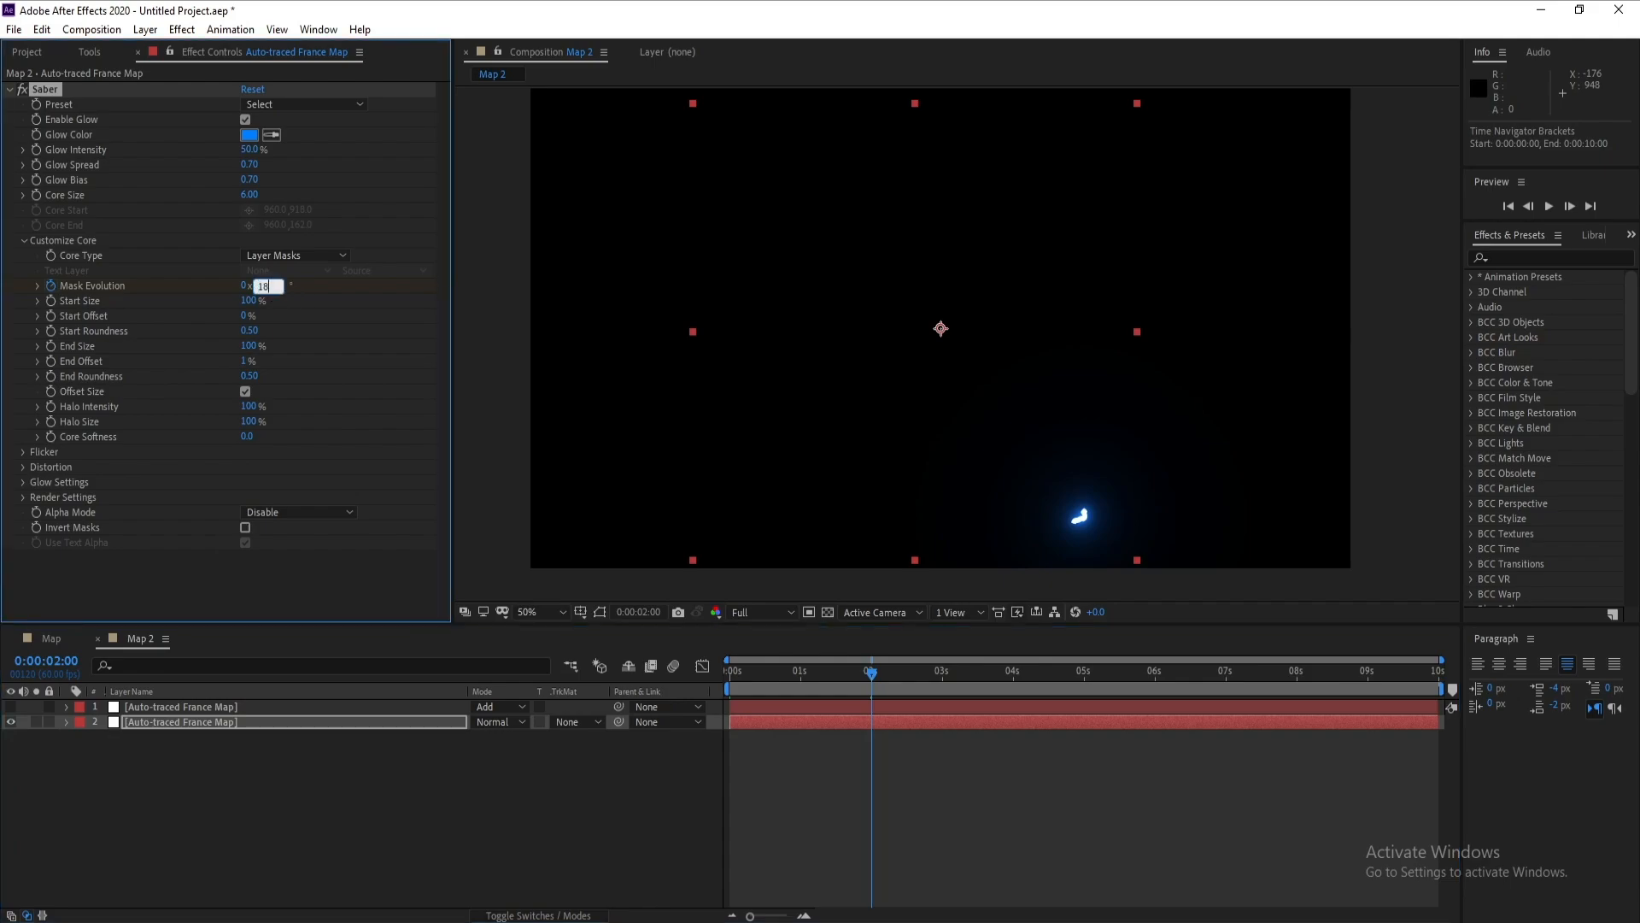
text(0)
key(Return)
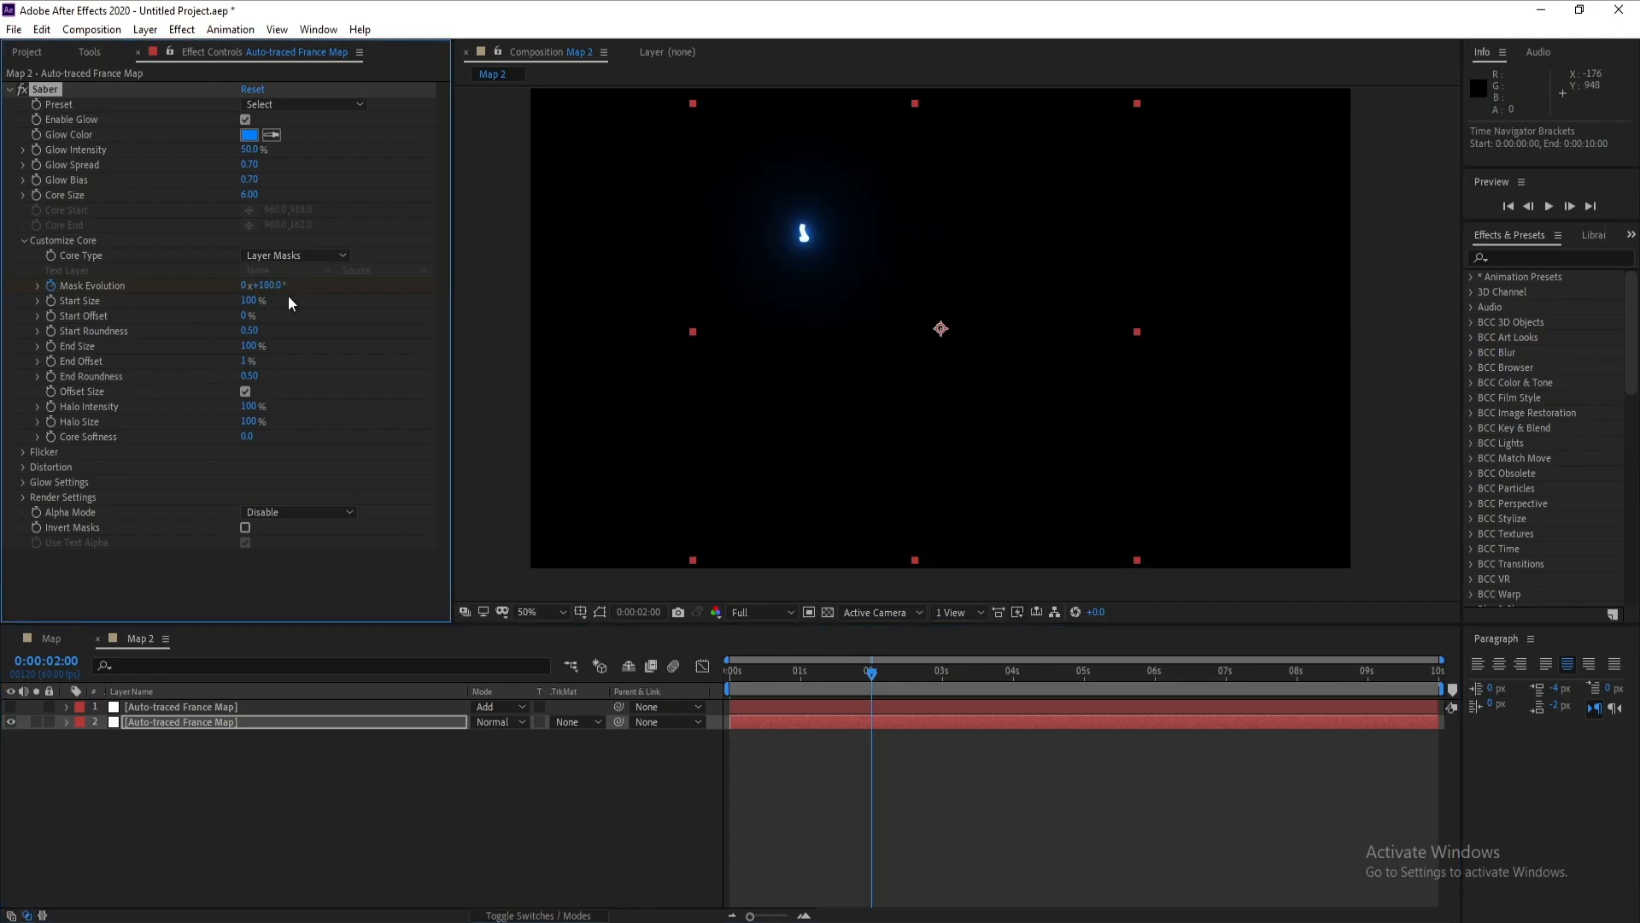
Step: Scrub through the first two seconds to check the moving light spot, switching the preview resolution before restoring Full
drag(863, 679, 698, 678)
click(759, 612)
click(754, 612)
click(768, 704)
click(755, 612)
click(761, 655)
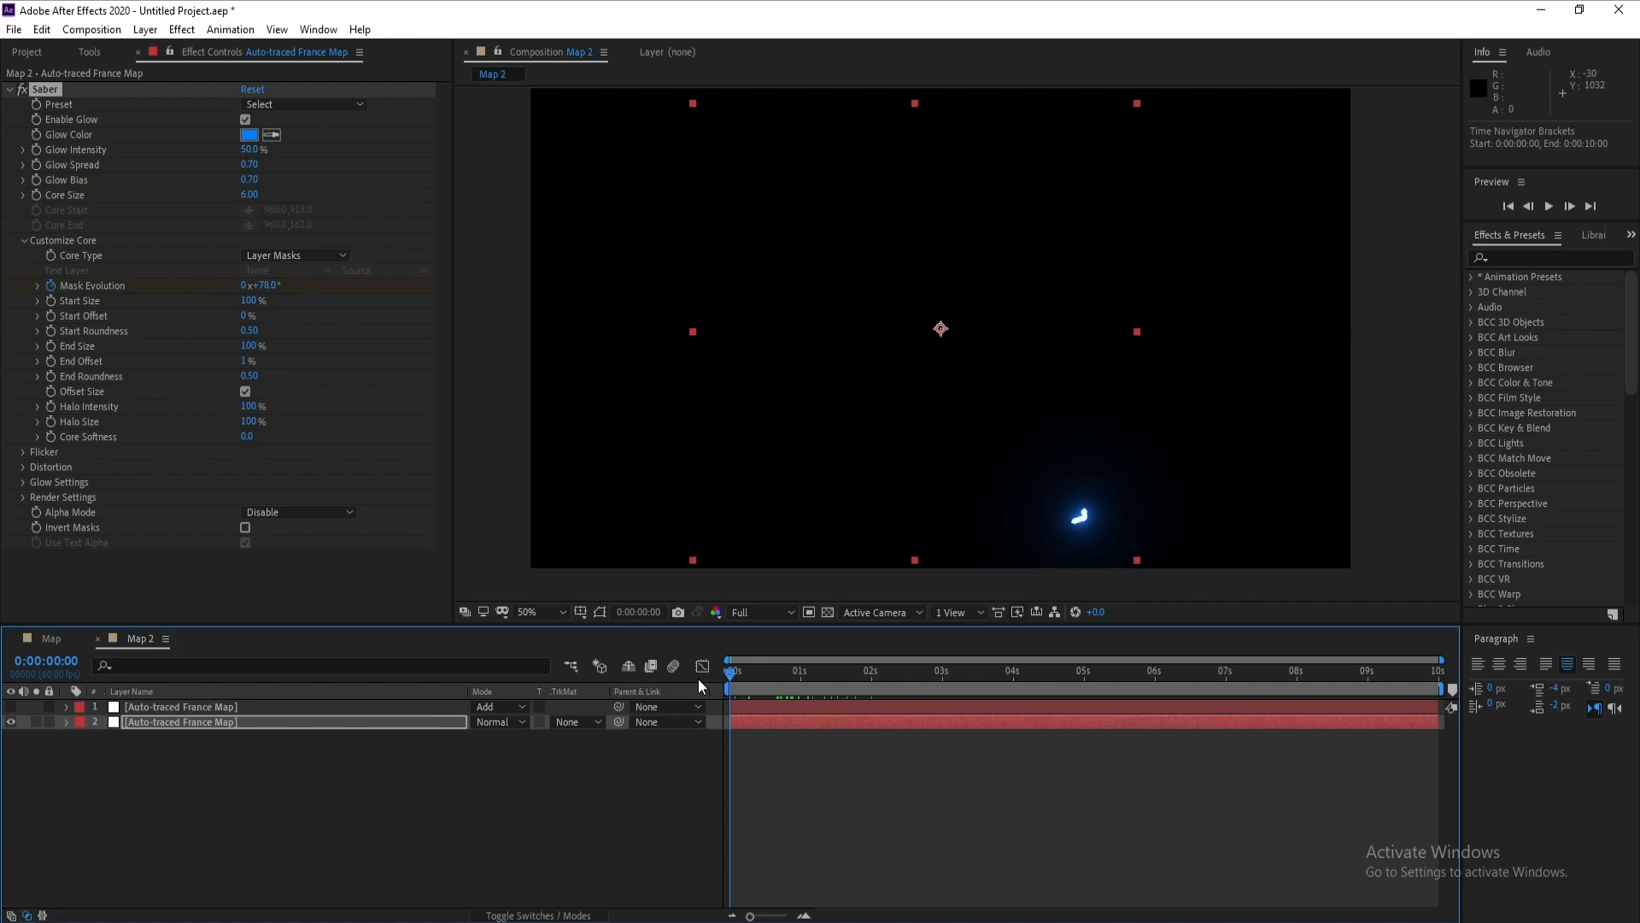
Step: Duplicate the Map 2 composition, open the duplicate, show its upper layer and hide the lower one, then scrub past two seconds
click(28, 53)
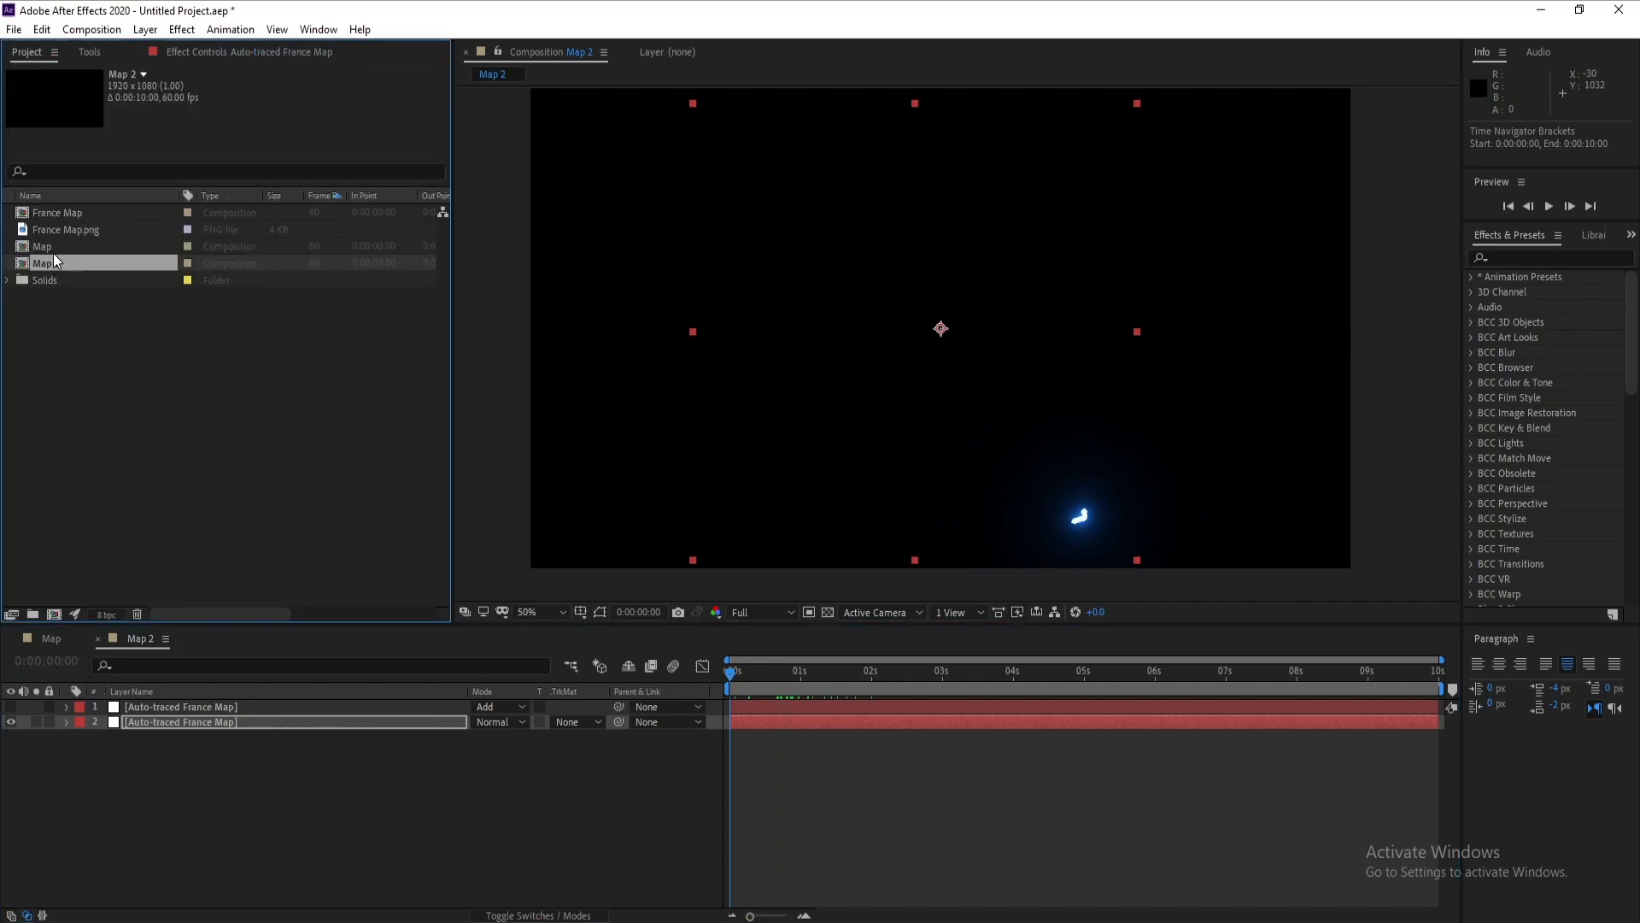
key(ctrl+d)
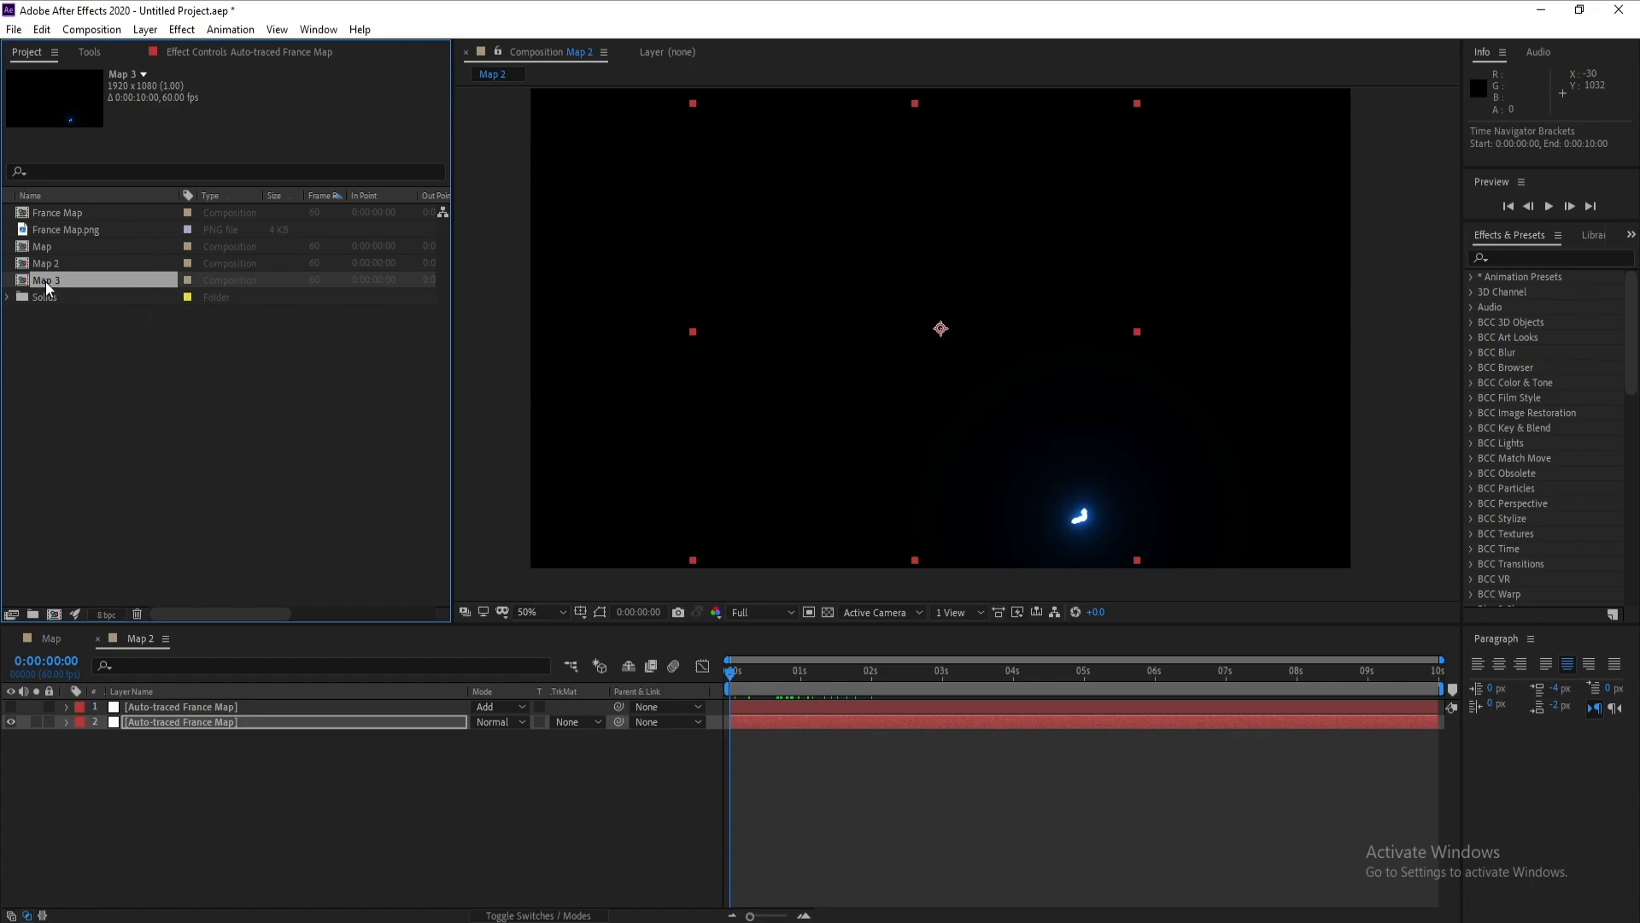
double_click(44, 280)
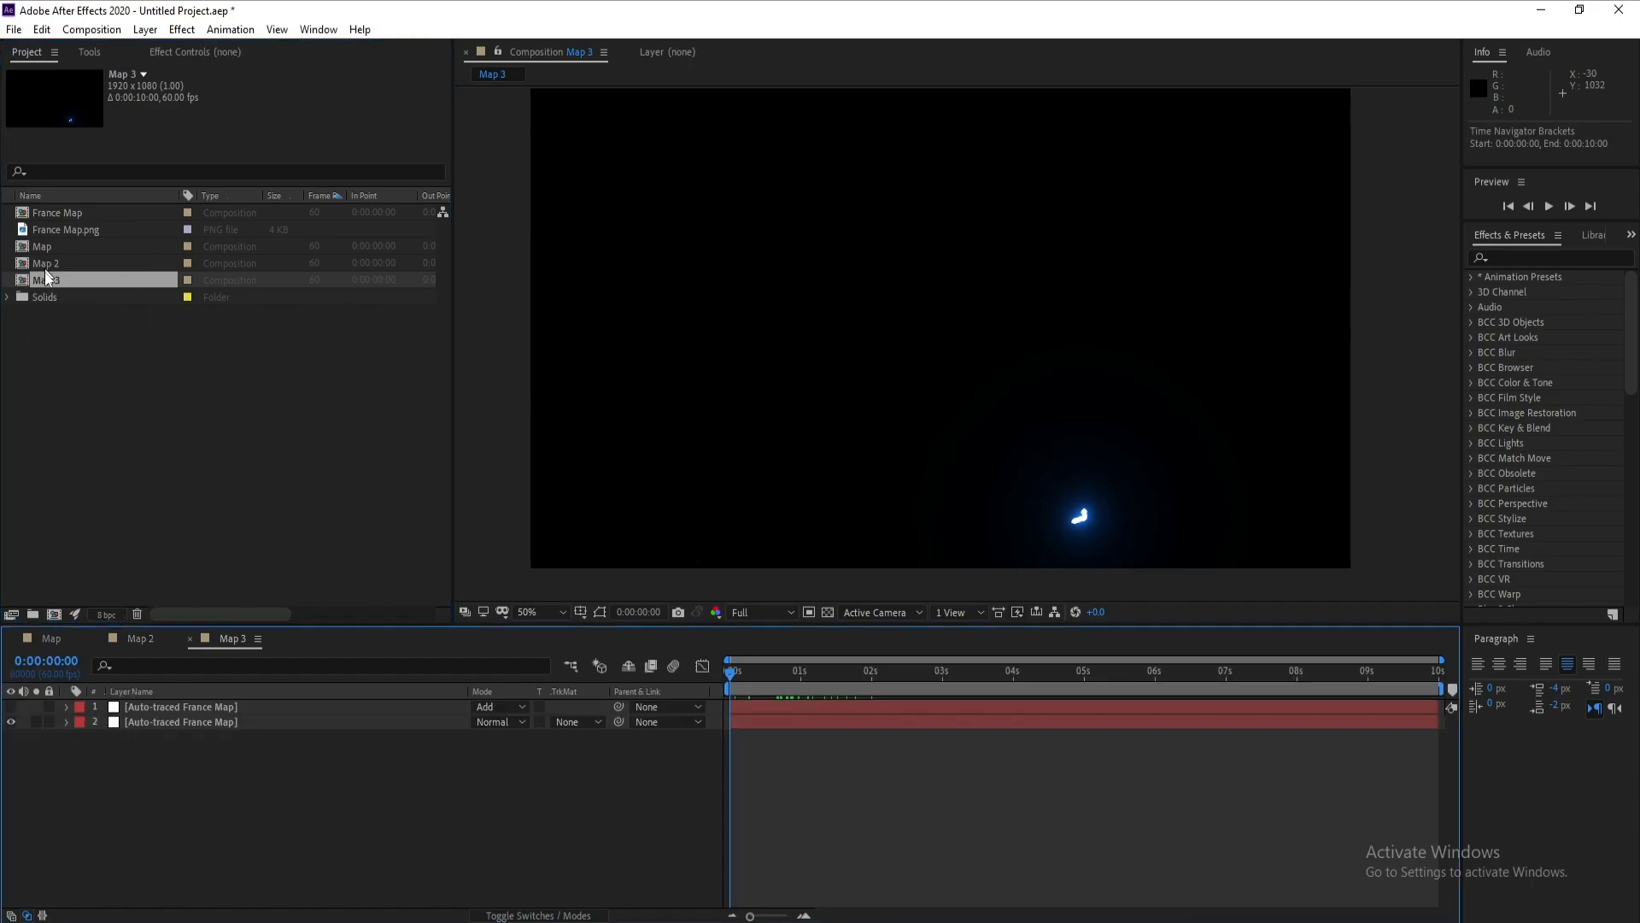
click(152, 707)
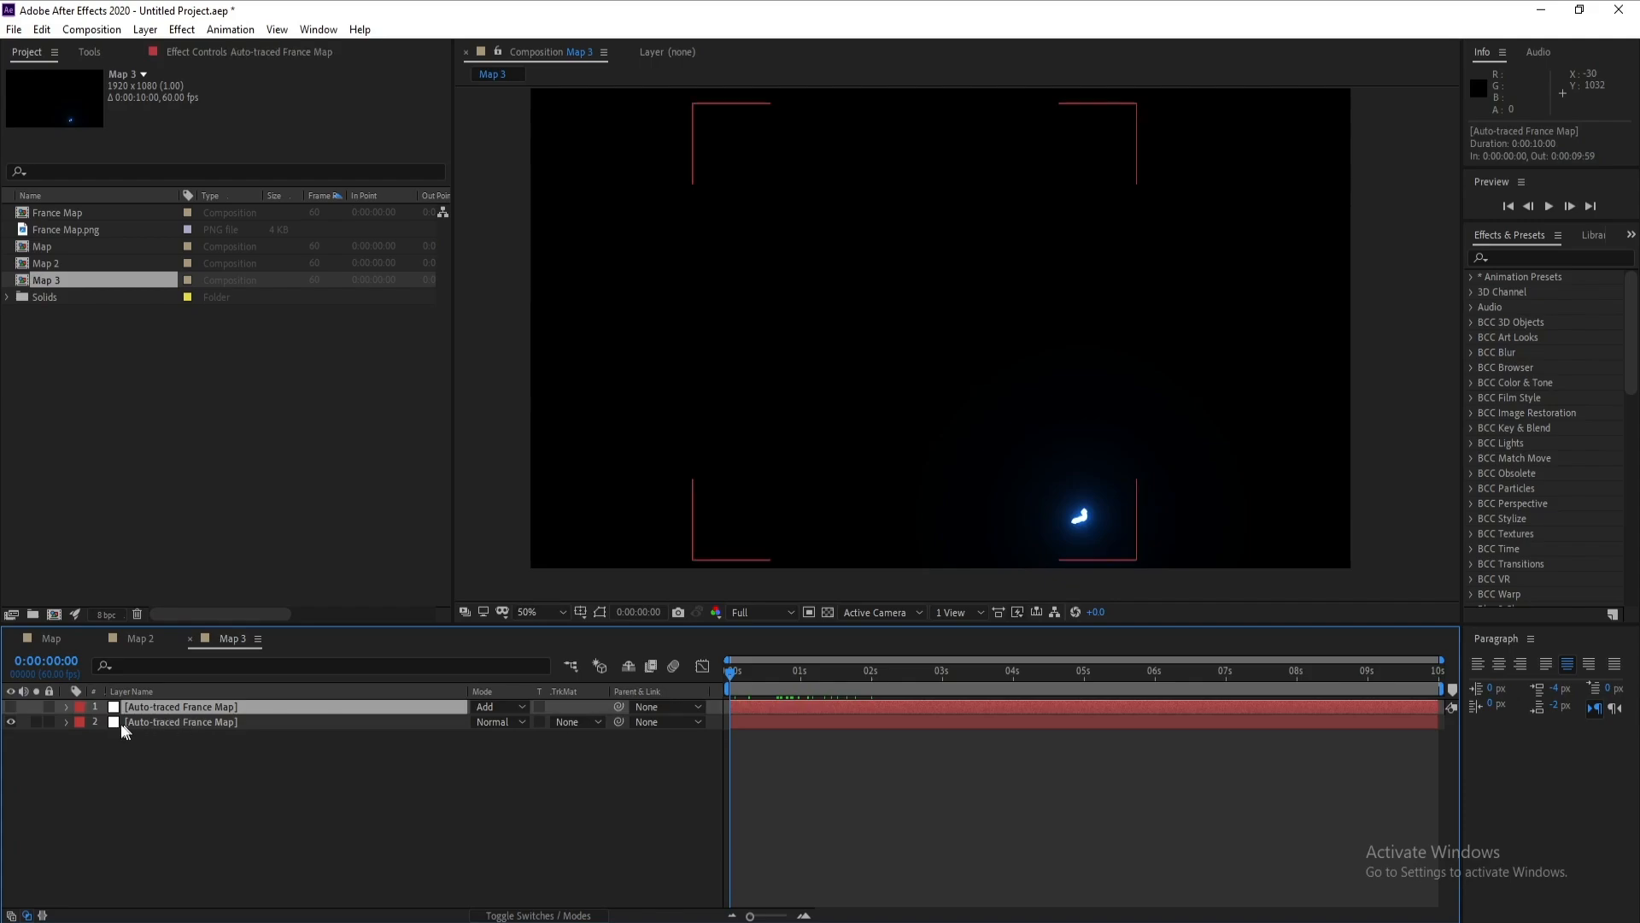
click(10, 706)
click(11, 722)
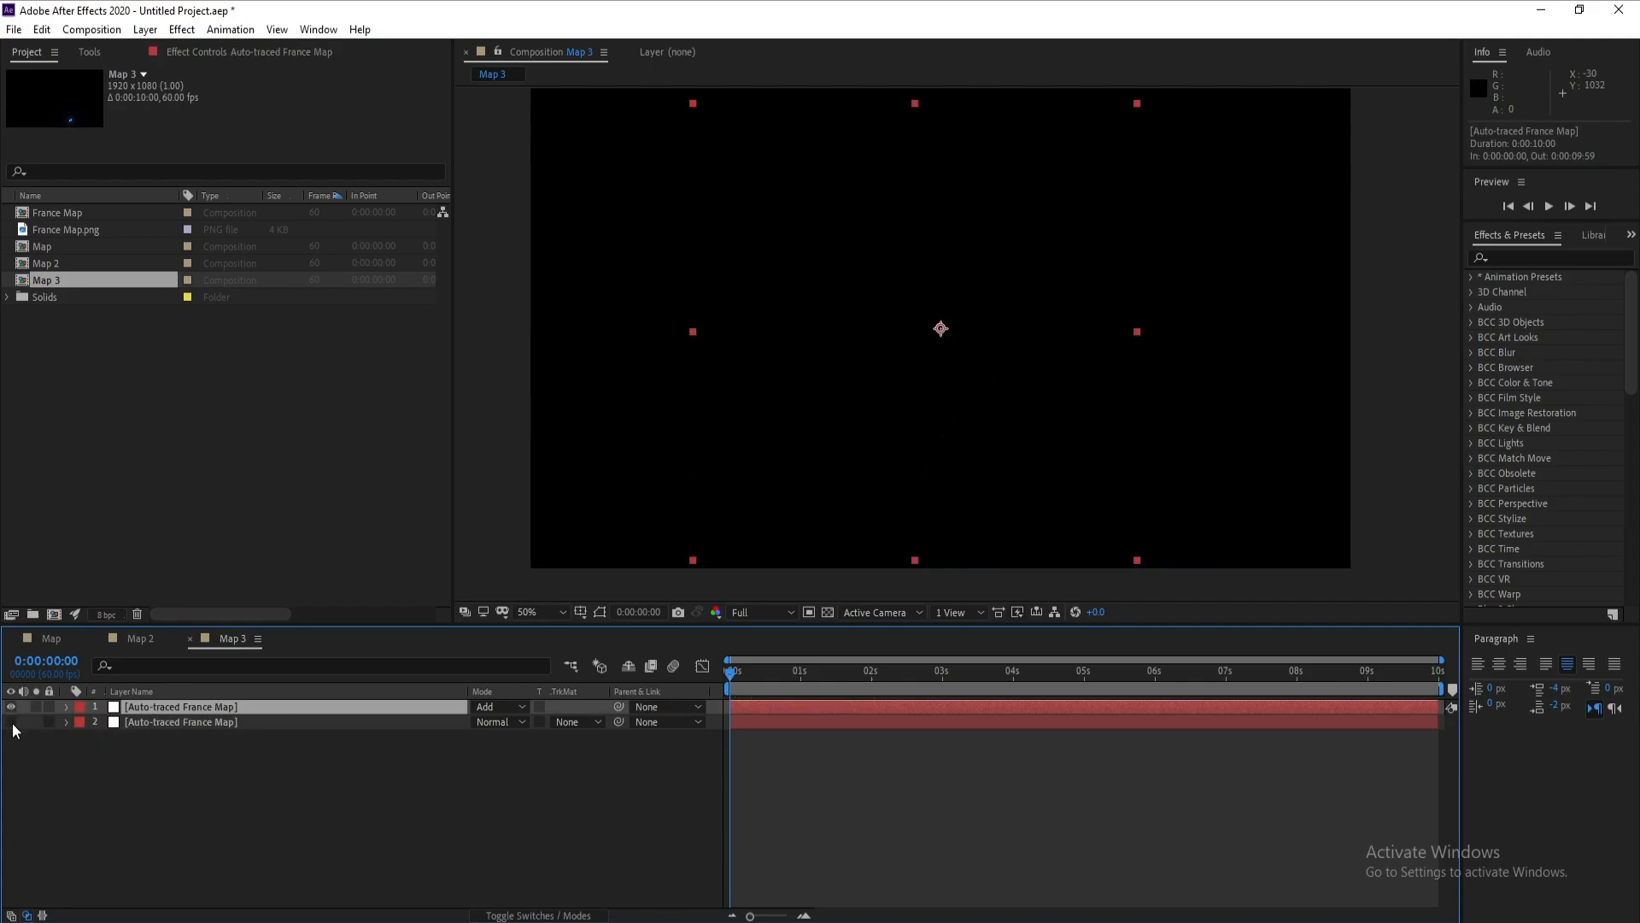
drag(798, 680, 892, 675)
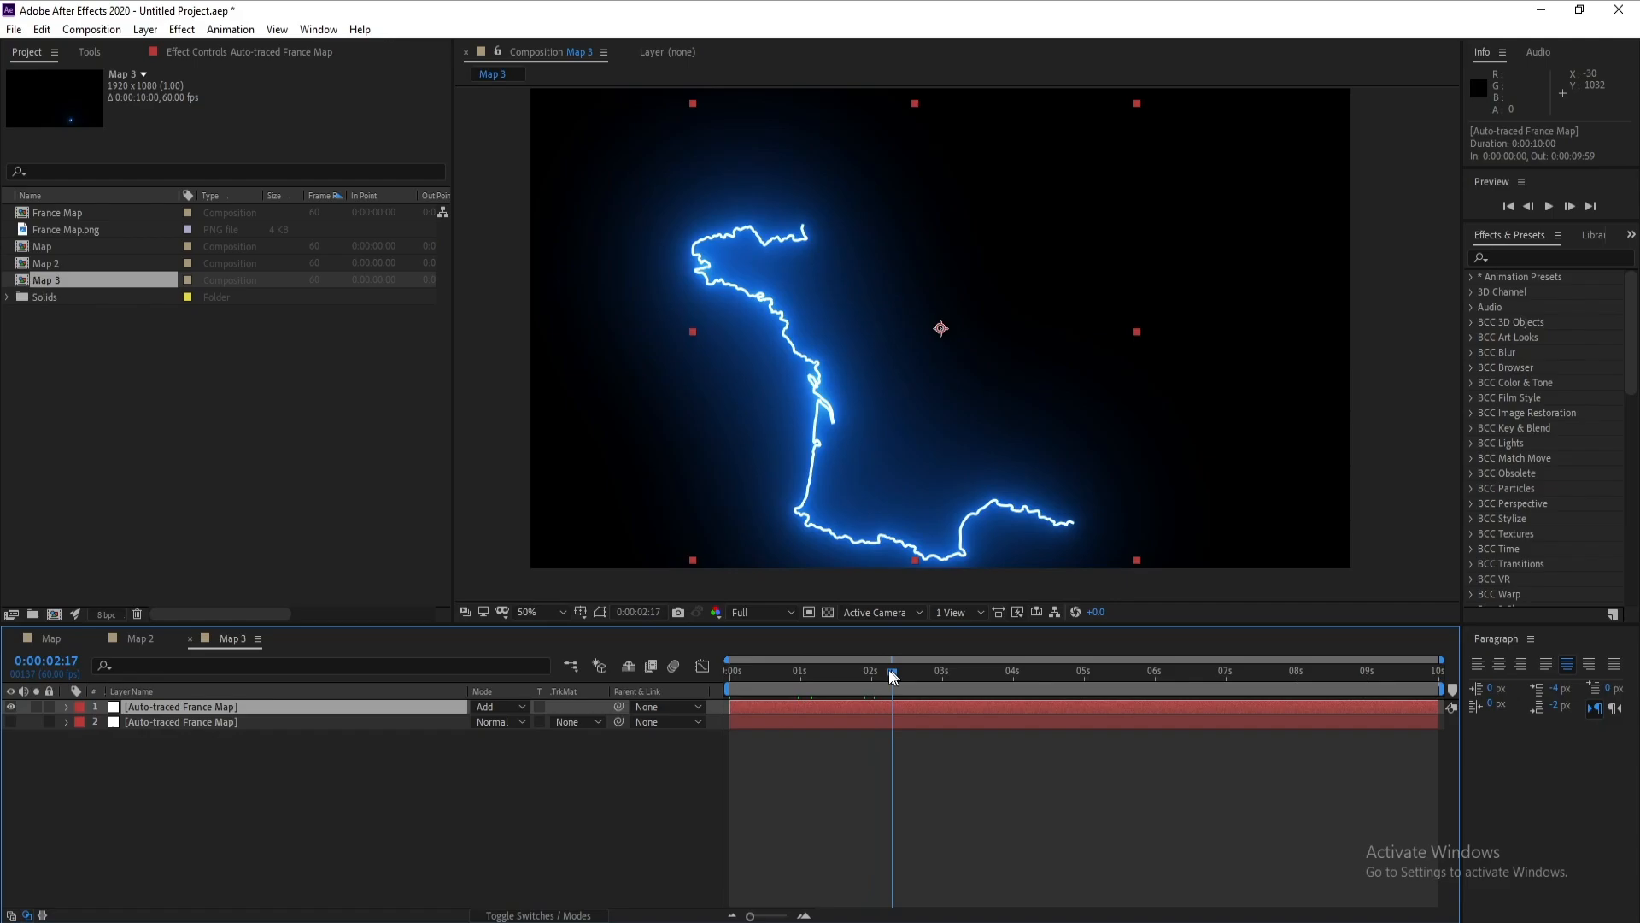
Step: Remove the Start Offset animation from the upper layer's Saber effect, then set Start Offset to 1% and End Offset to 0%
click(191, 53)
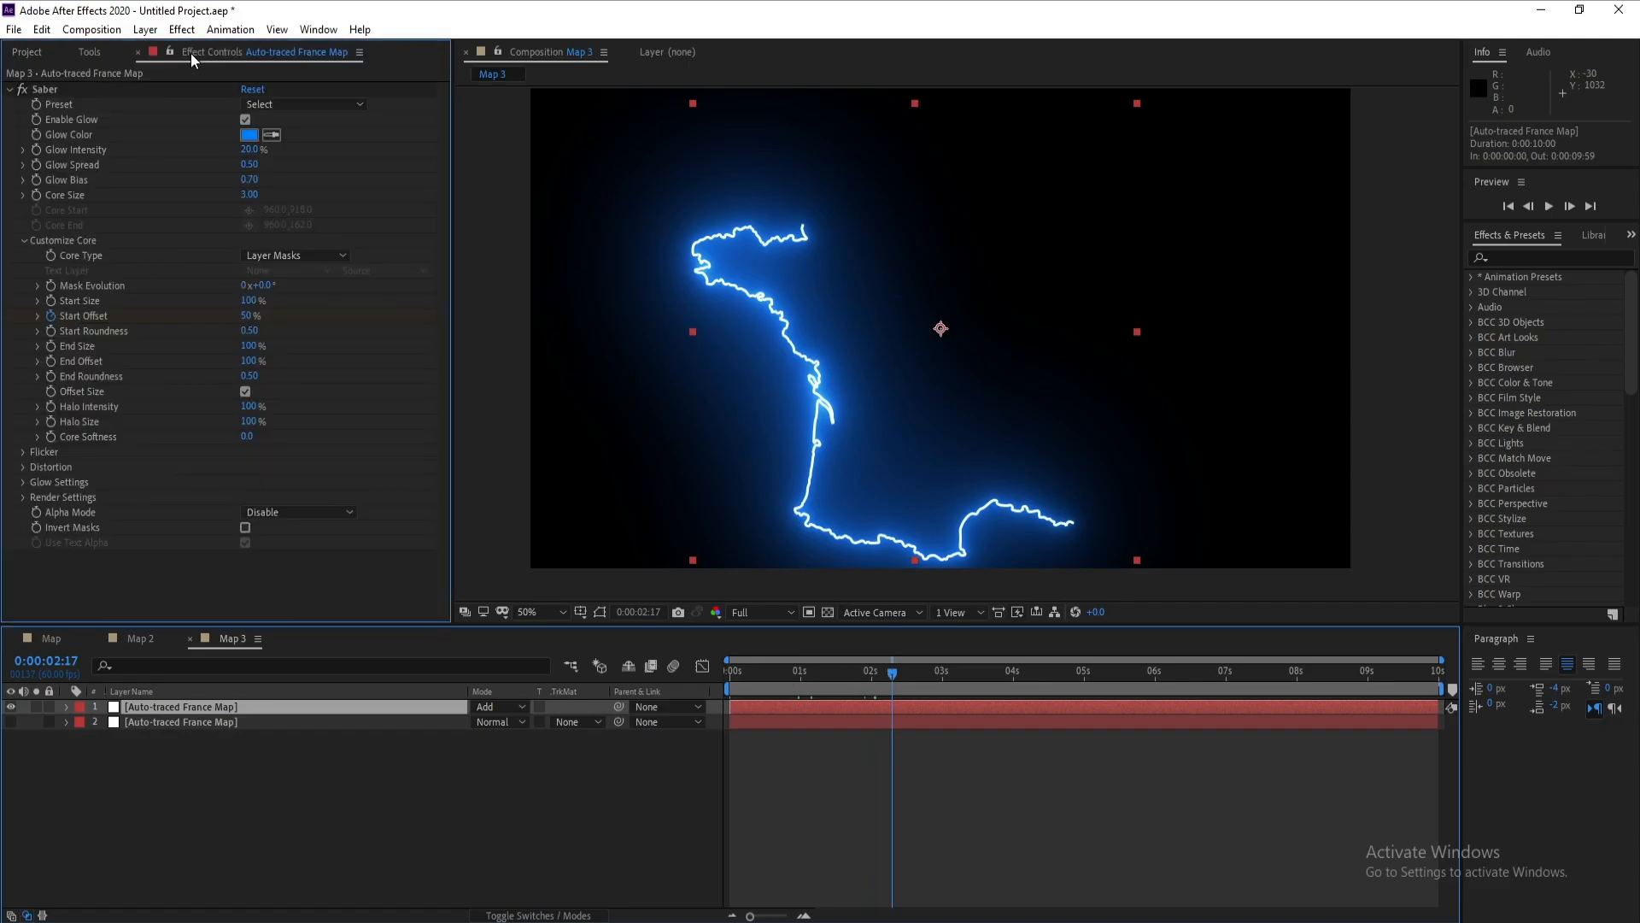
click(50, 315)
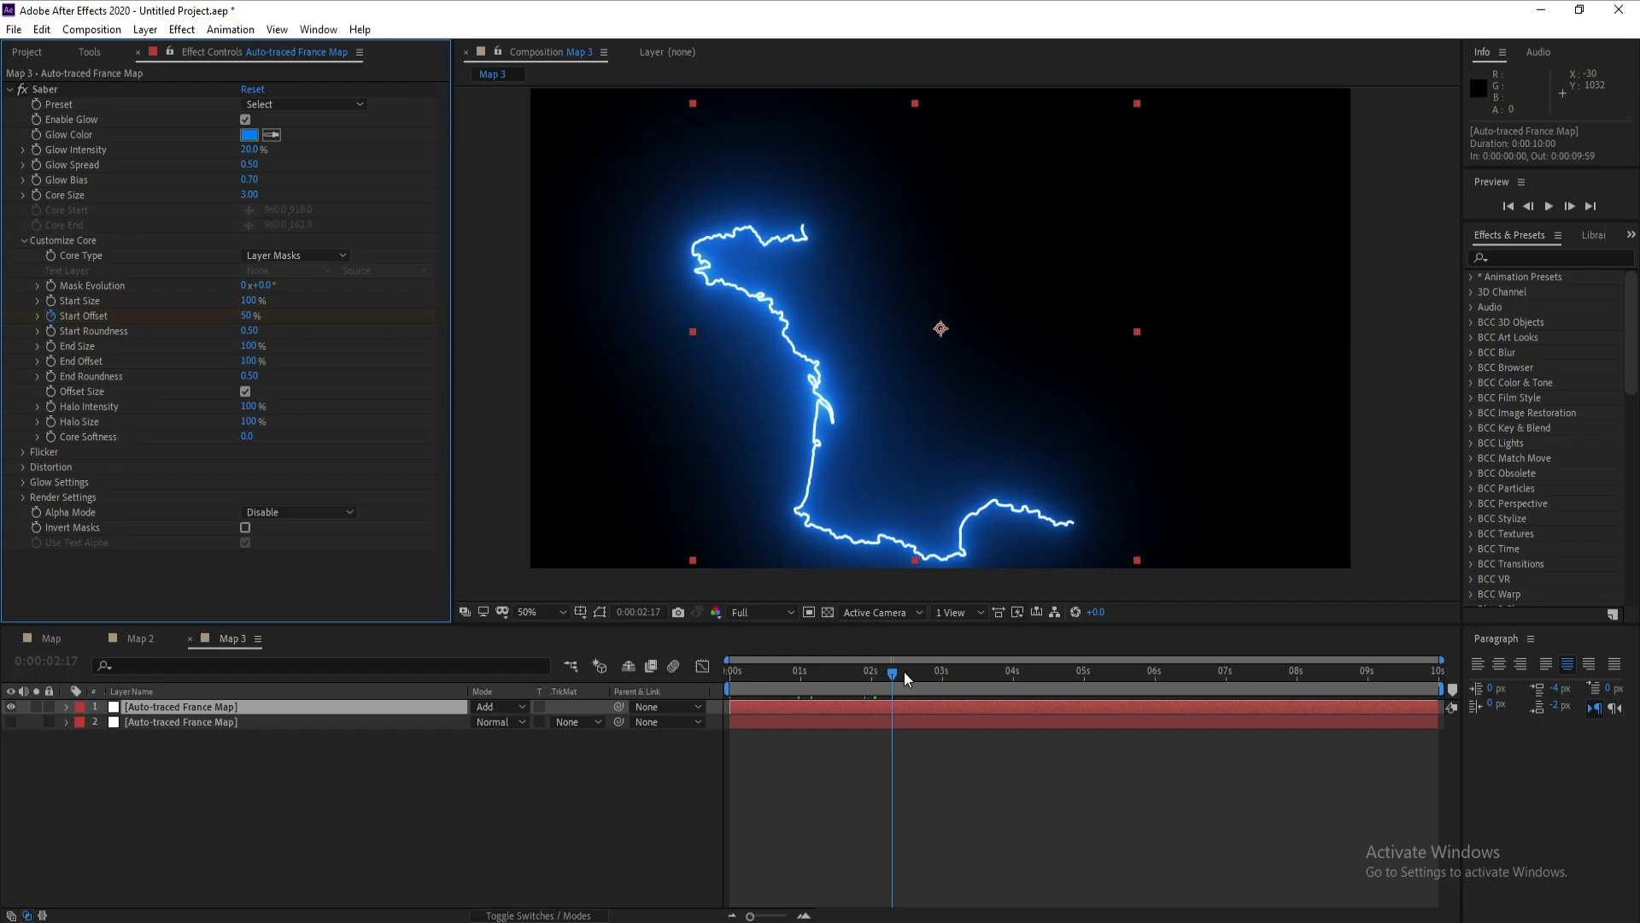
mouse_move(904, 672)
mouse_down()
mouse_move(921, 675)
mouse_move(823, 677)
mouse_move(840, 679)
mouse_up()
click(248, 317)
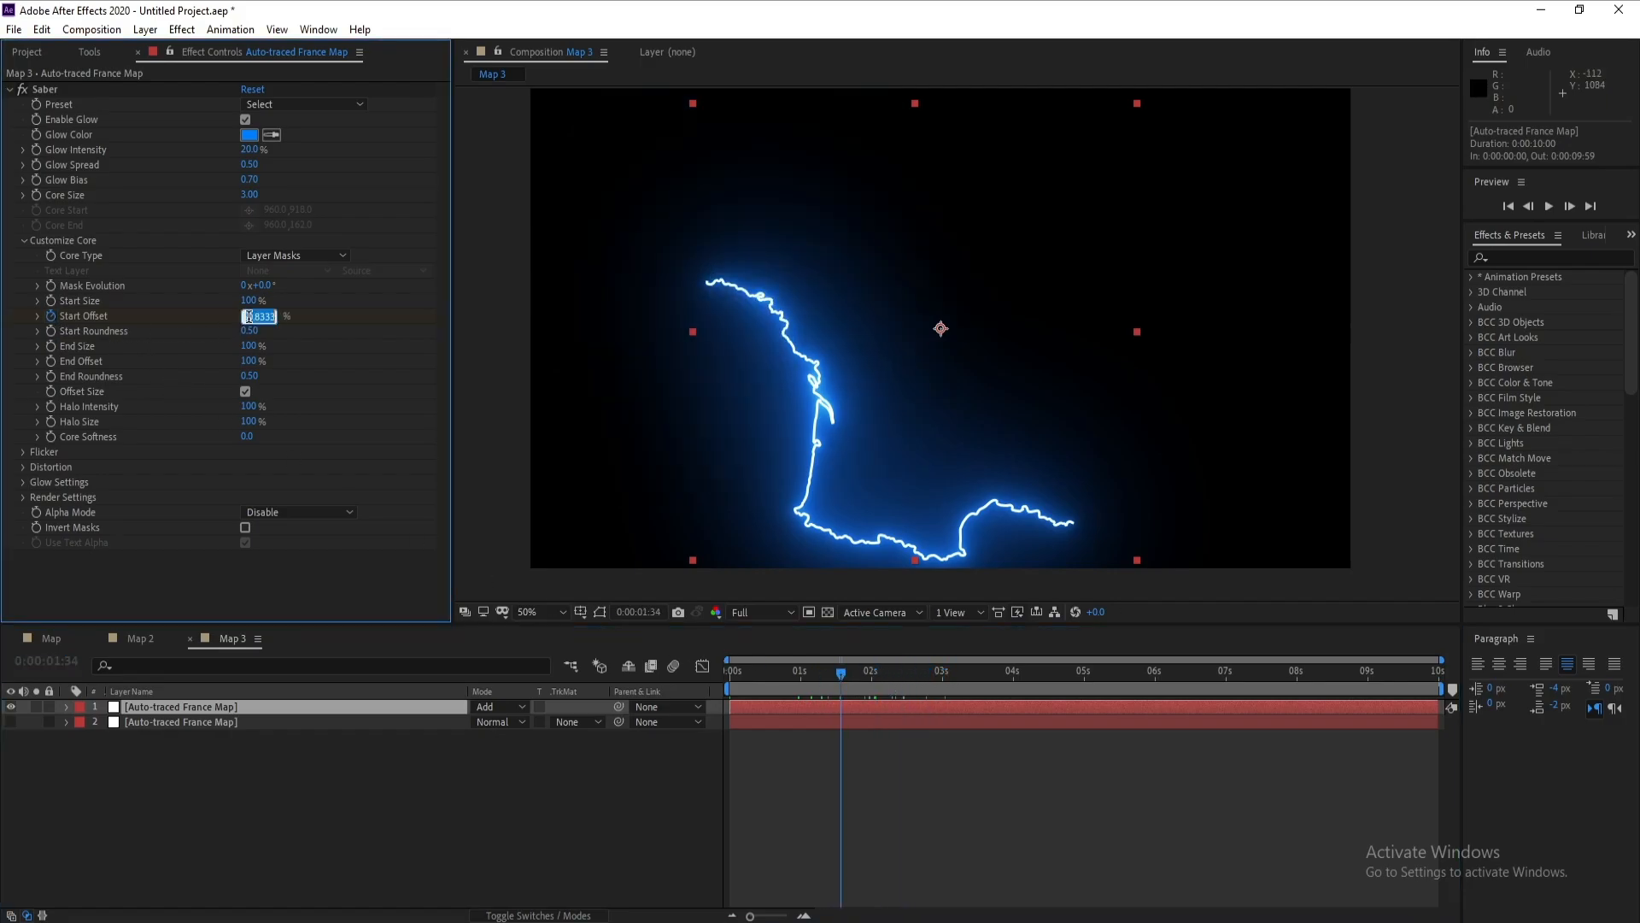
text(1)
key(Return)
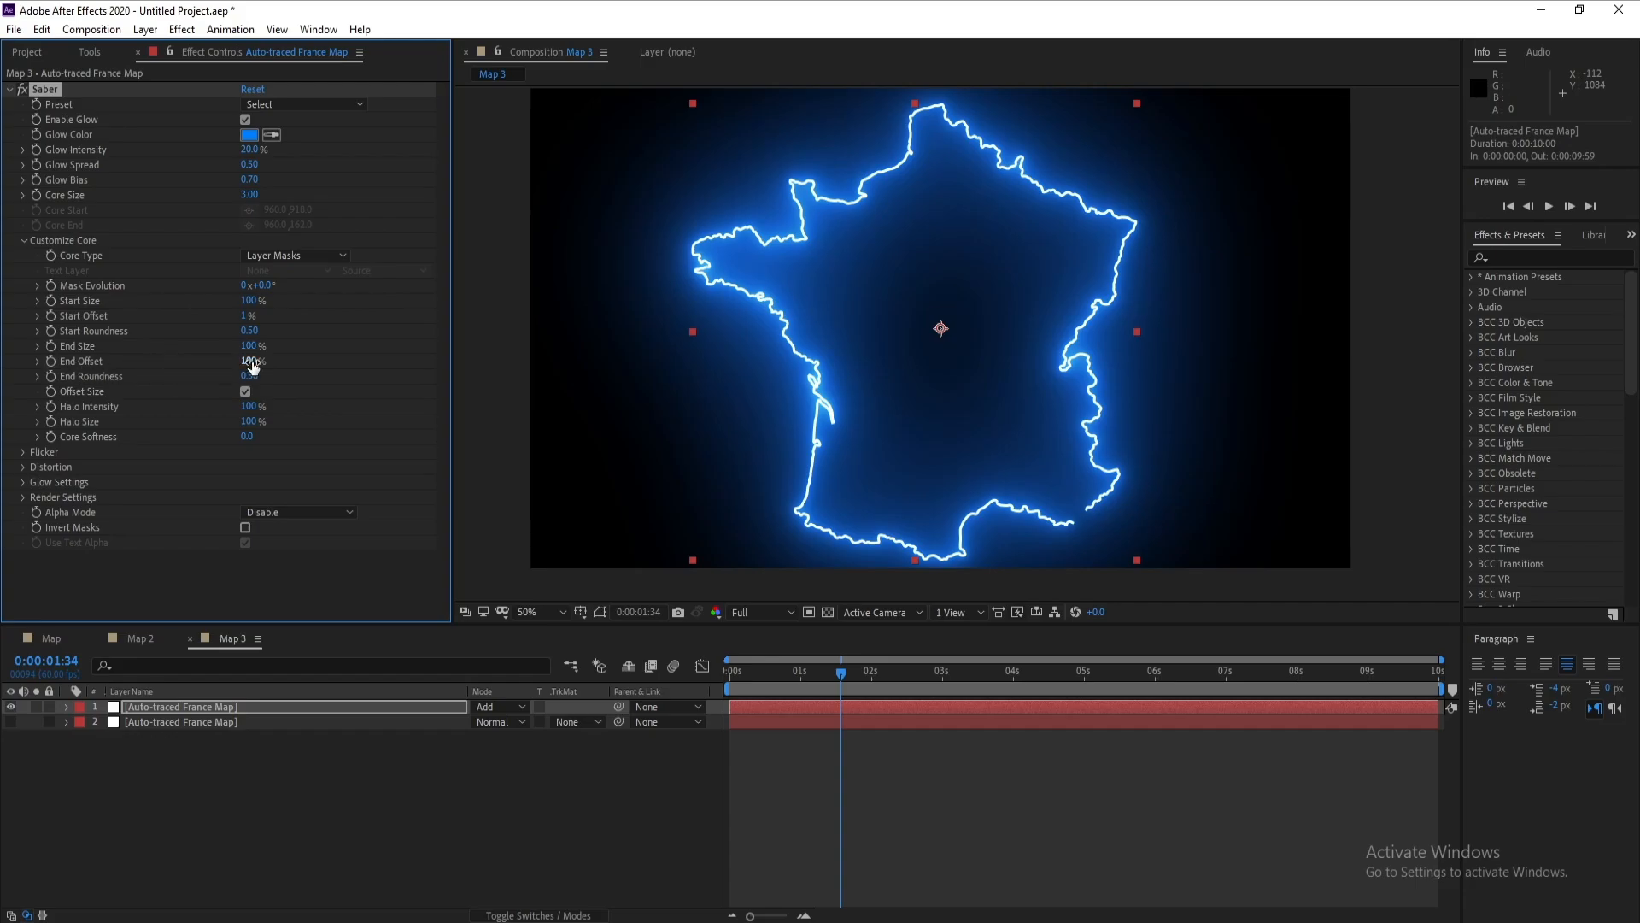
drag(244, 361, 145, 369)
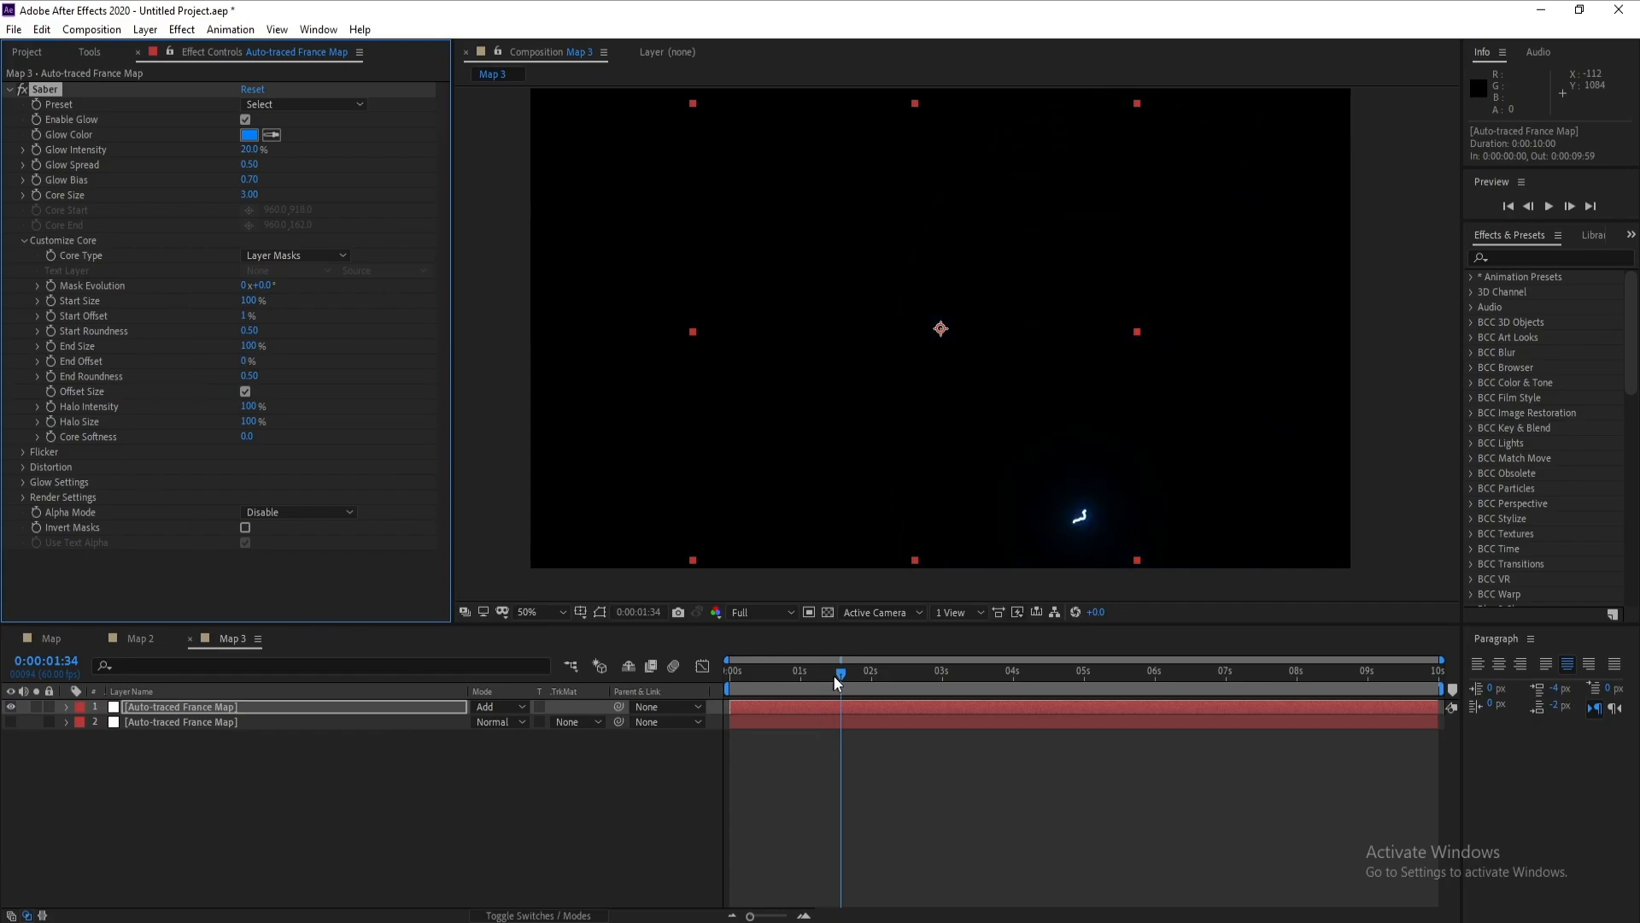
Step: Set the upper layer's Saber Glow Intensity to 50%, Glow Spread to 0.70 and Core Size to 6.00
drag(833, 675, 787, 684)
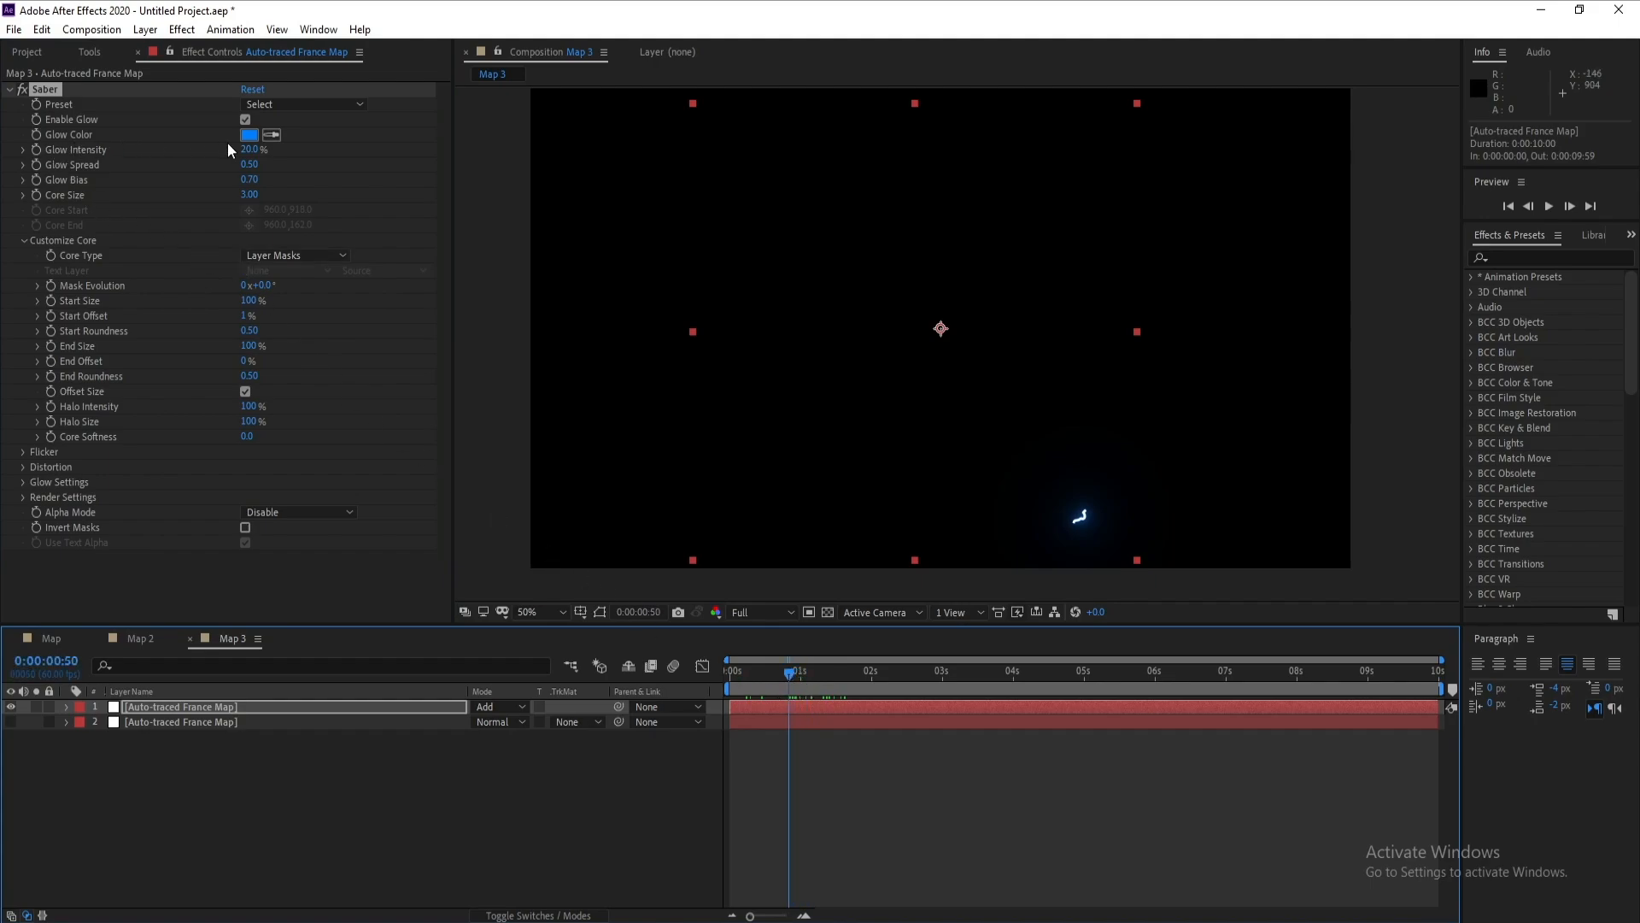
click(250, 151)
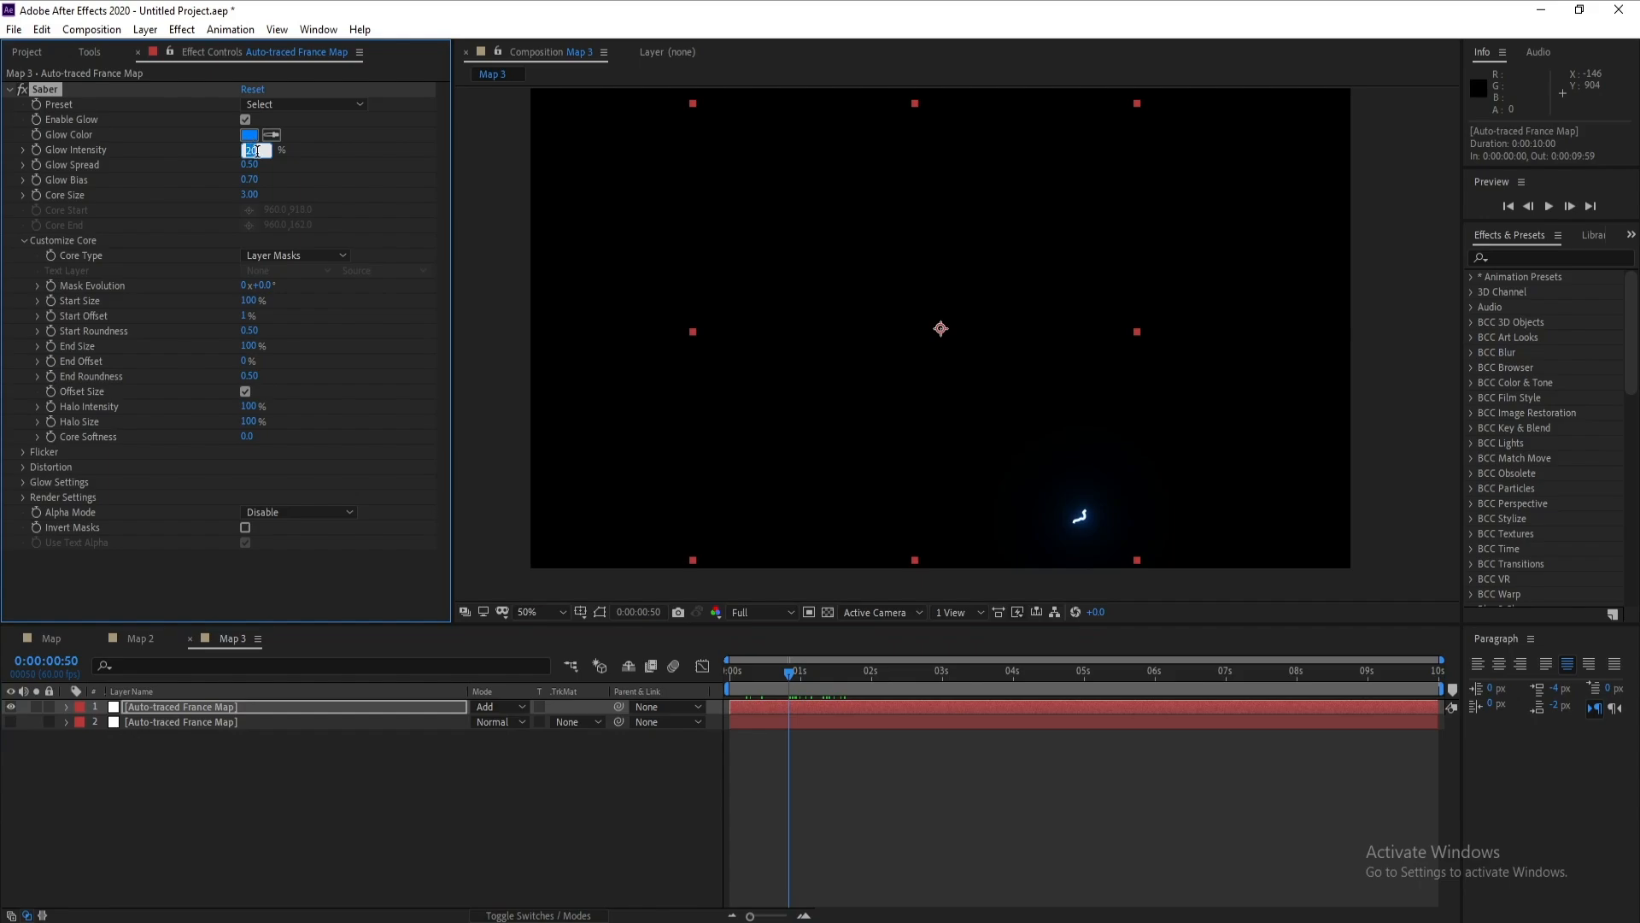
text(50)
click(250, 167)
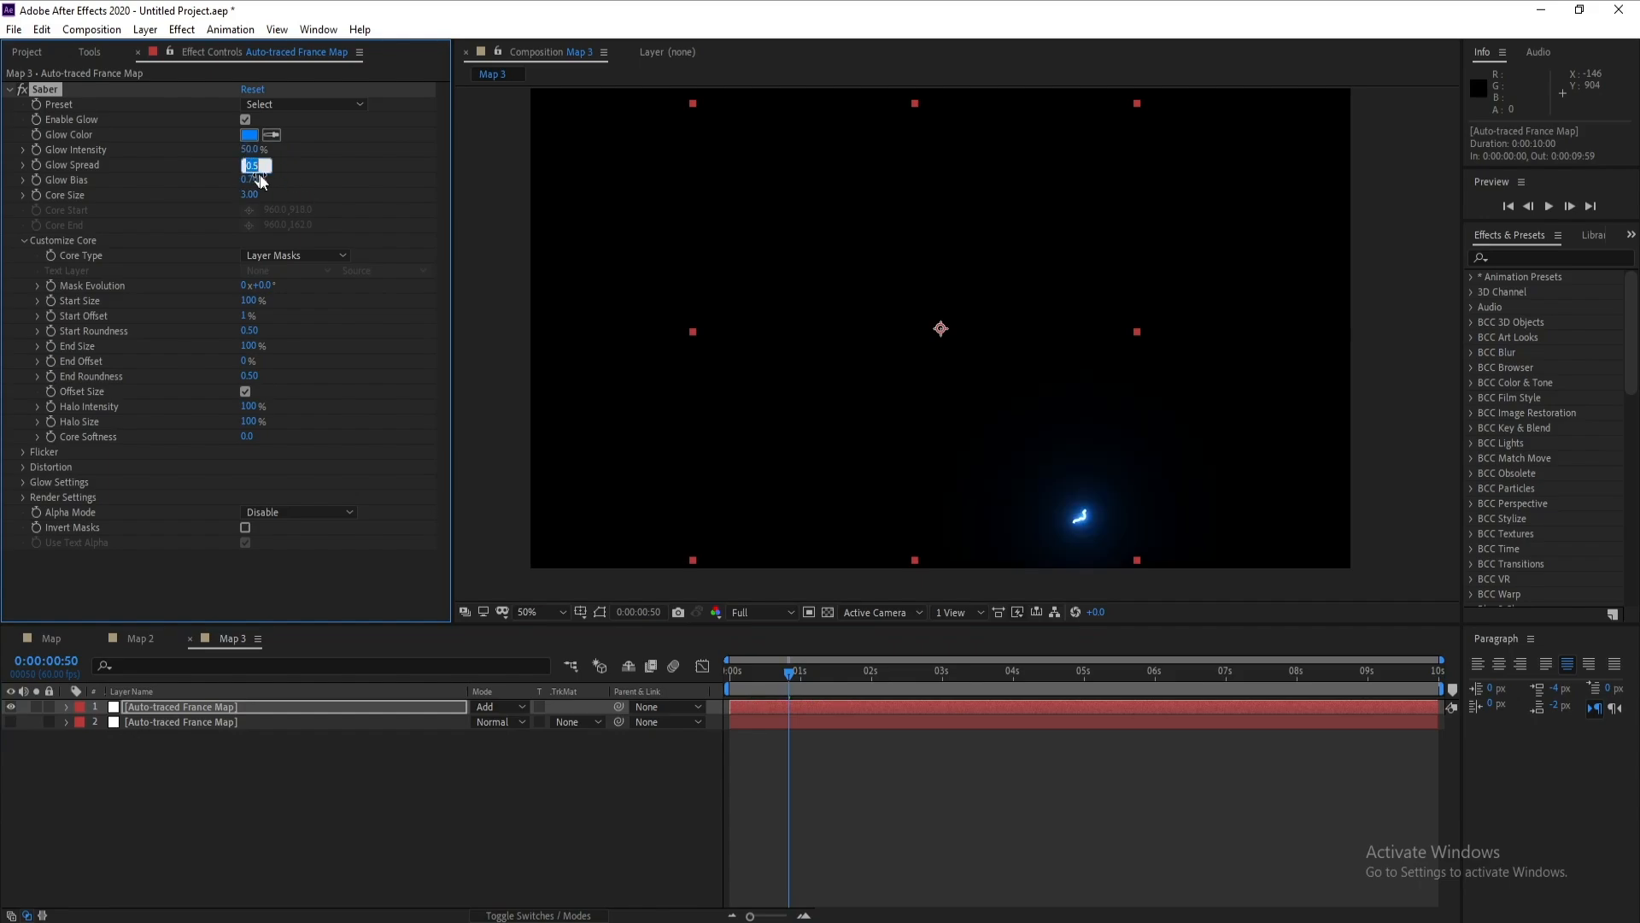
text(0.7)
key(Return)
click(249, 195)
text(6)
key(Return)
Step: Animate the upper layer's Saber Mask Evolution with keyframes from 0° at 0:00:00:00 to -180° at 0:00:02:00, and preview the motion
drag(793, 678, 688, 684)
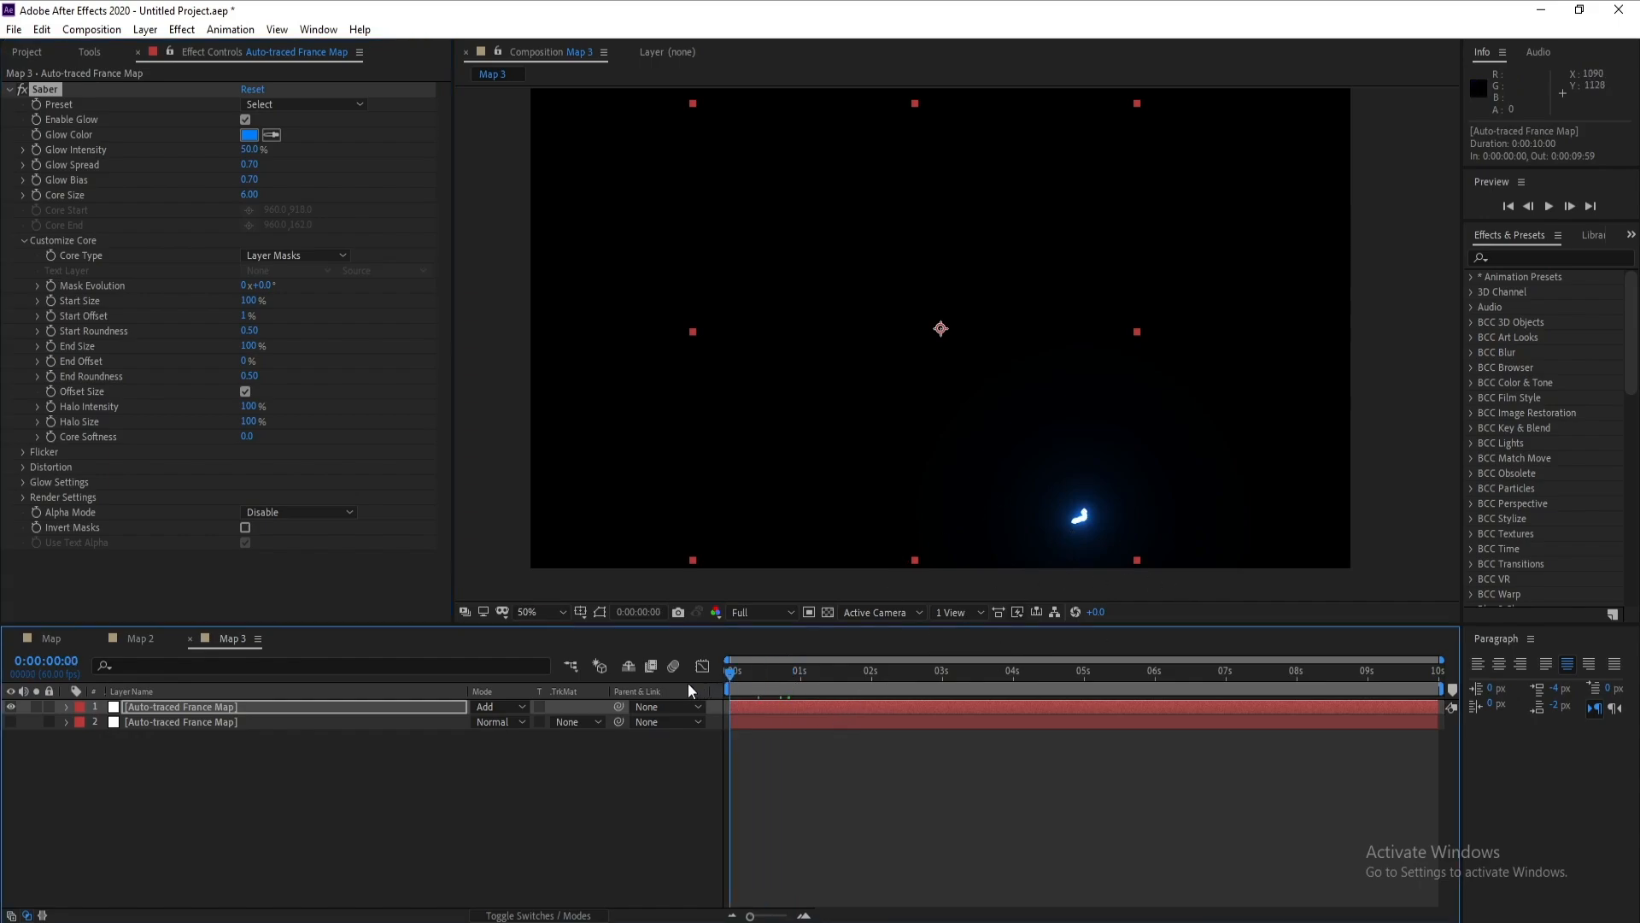
click(49, 285)
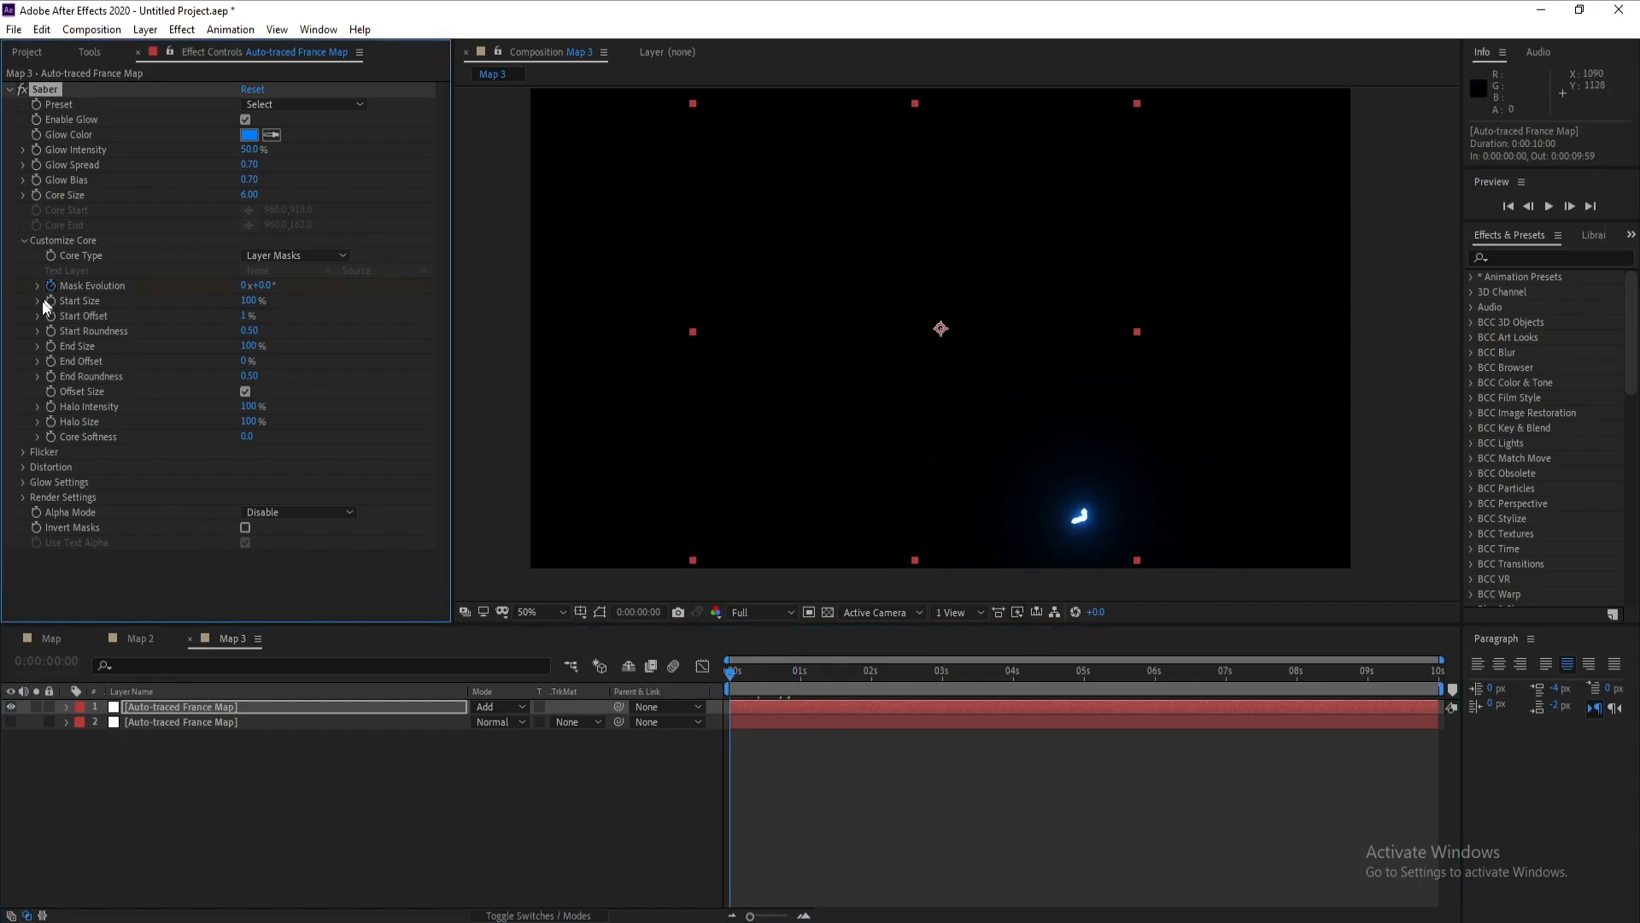
click(872, 678)
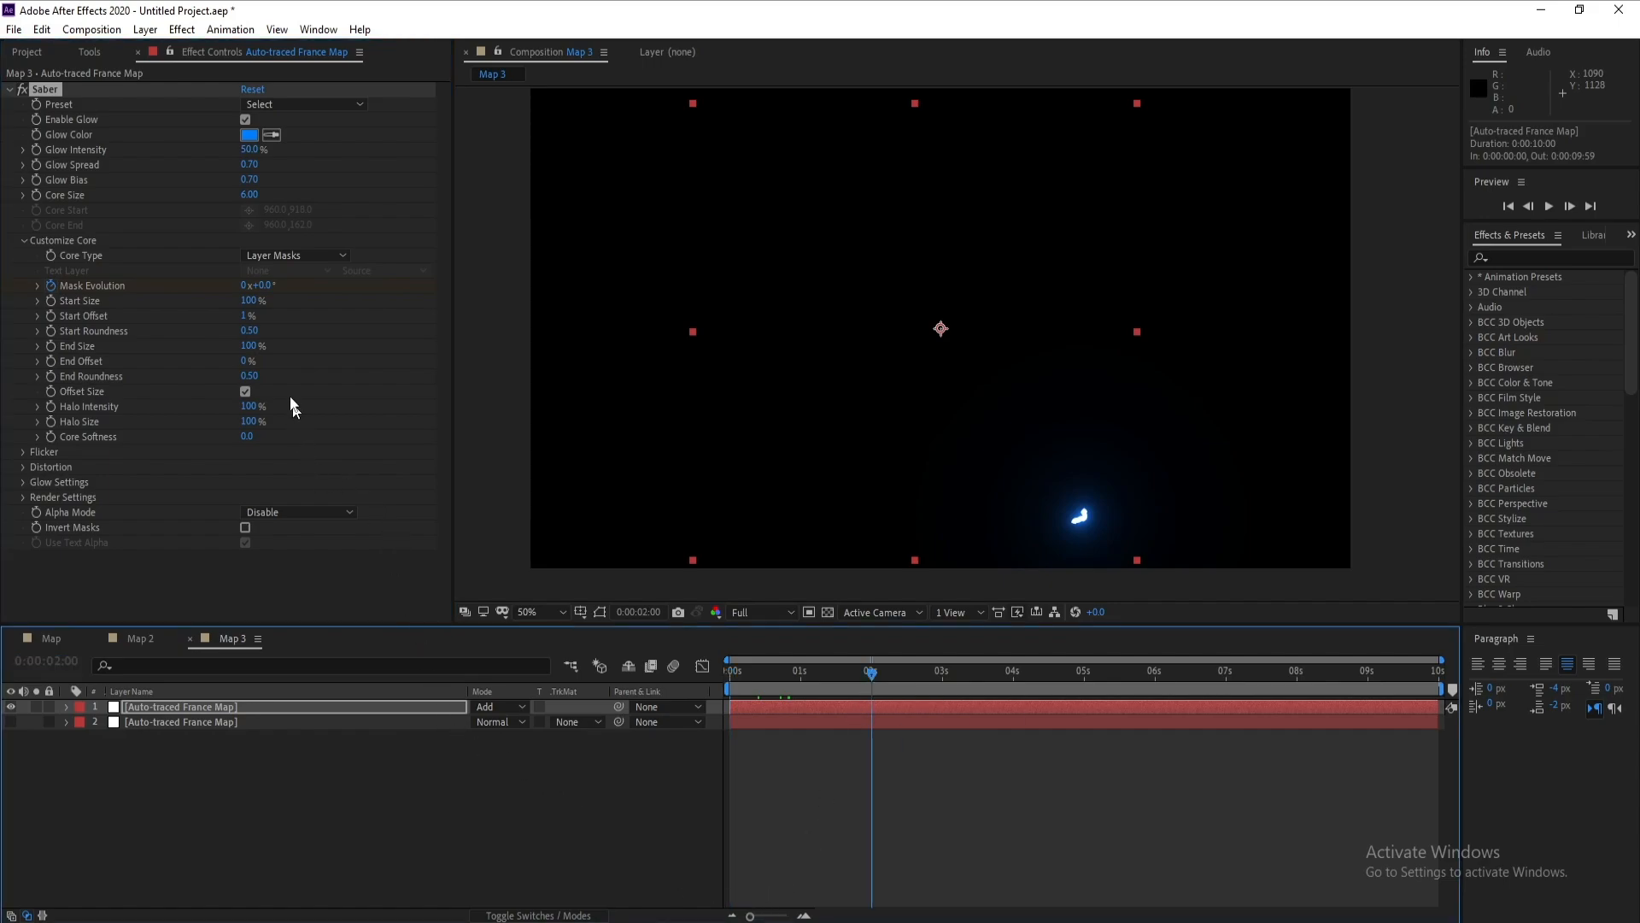
click(266, 285)
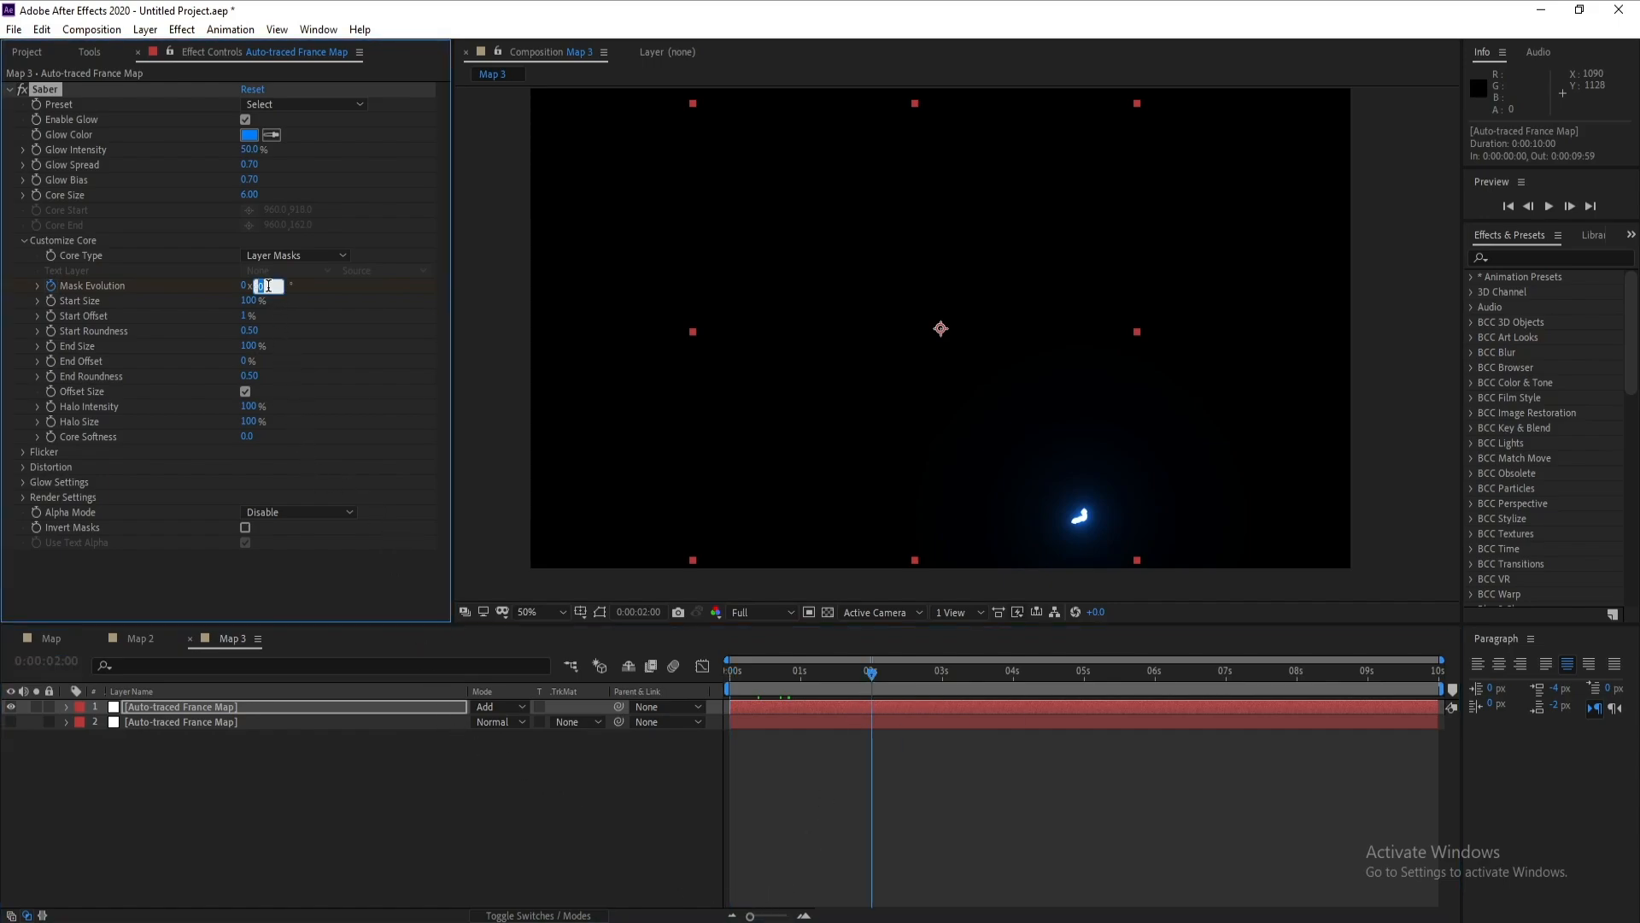
text(-180)
key(Return)
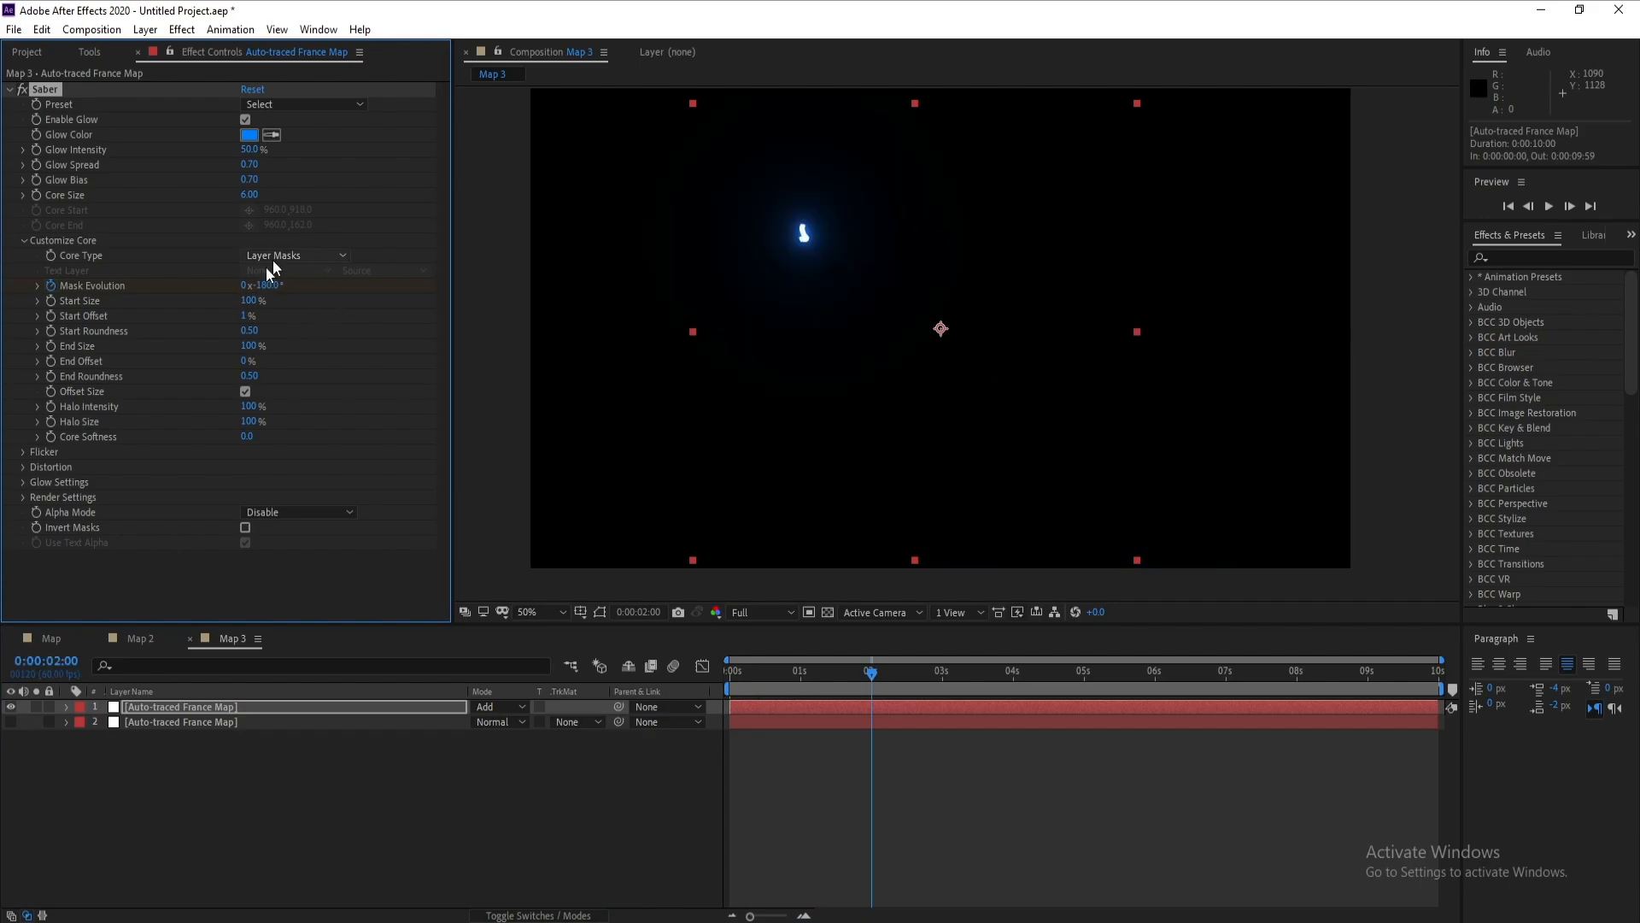
drag(867, 673, 770, 682)
key(space)
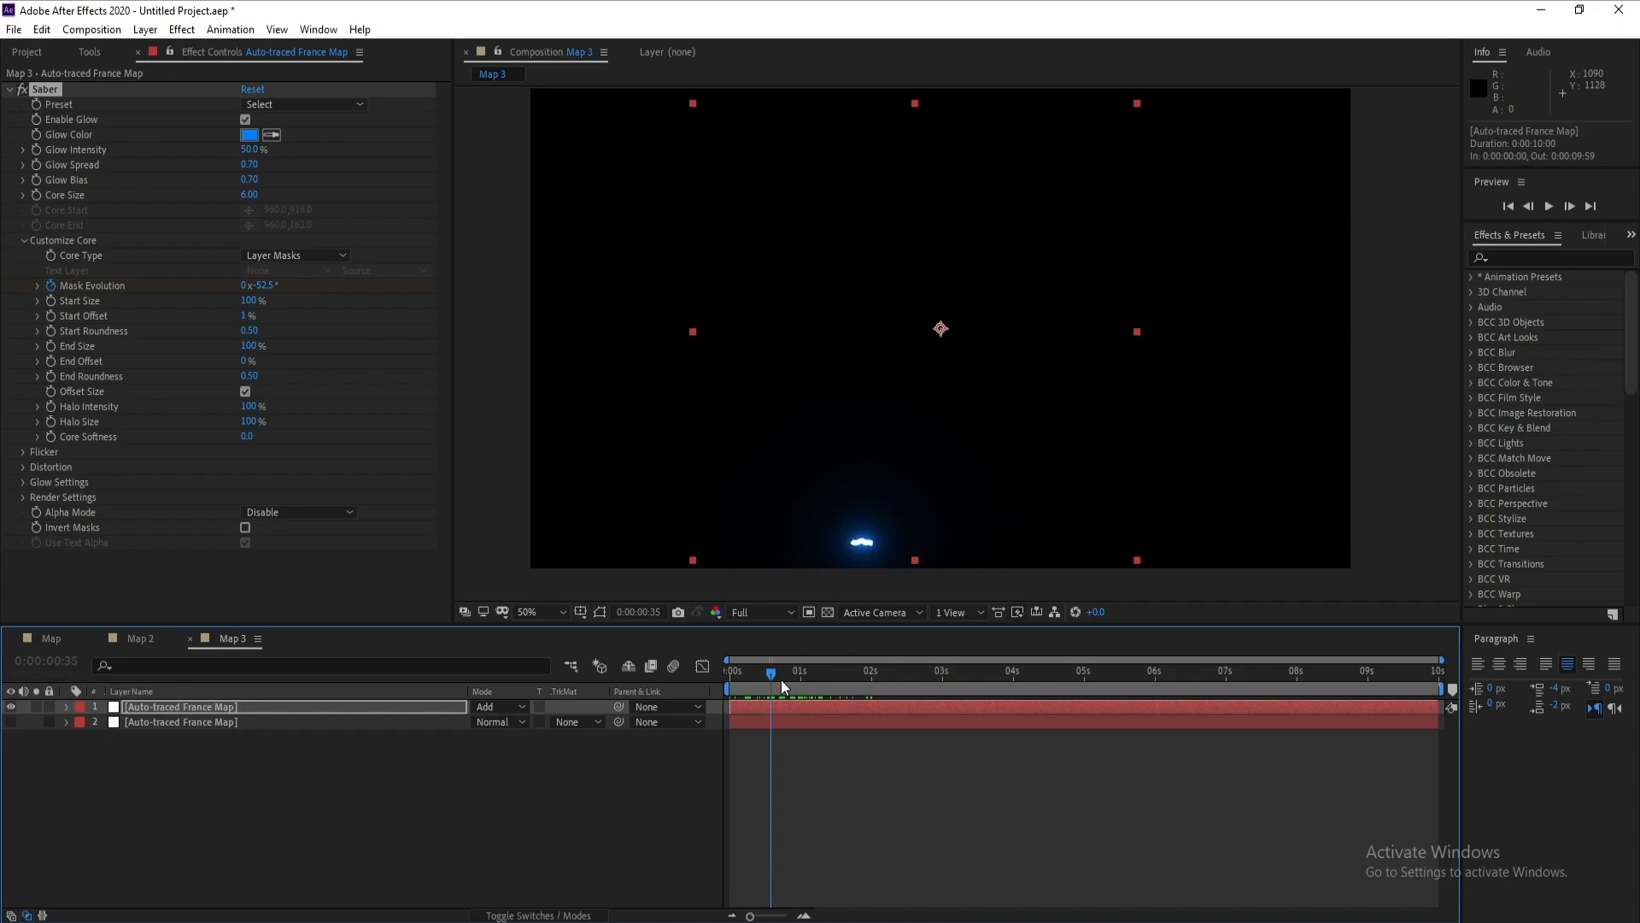
Step: Place the Map 2 and Map 3 compositions into the Map composition, below the two outline layers
click(53, 639)
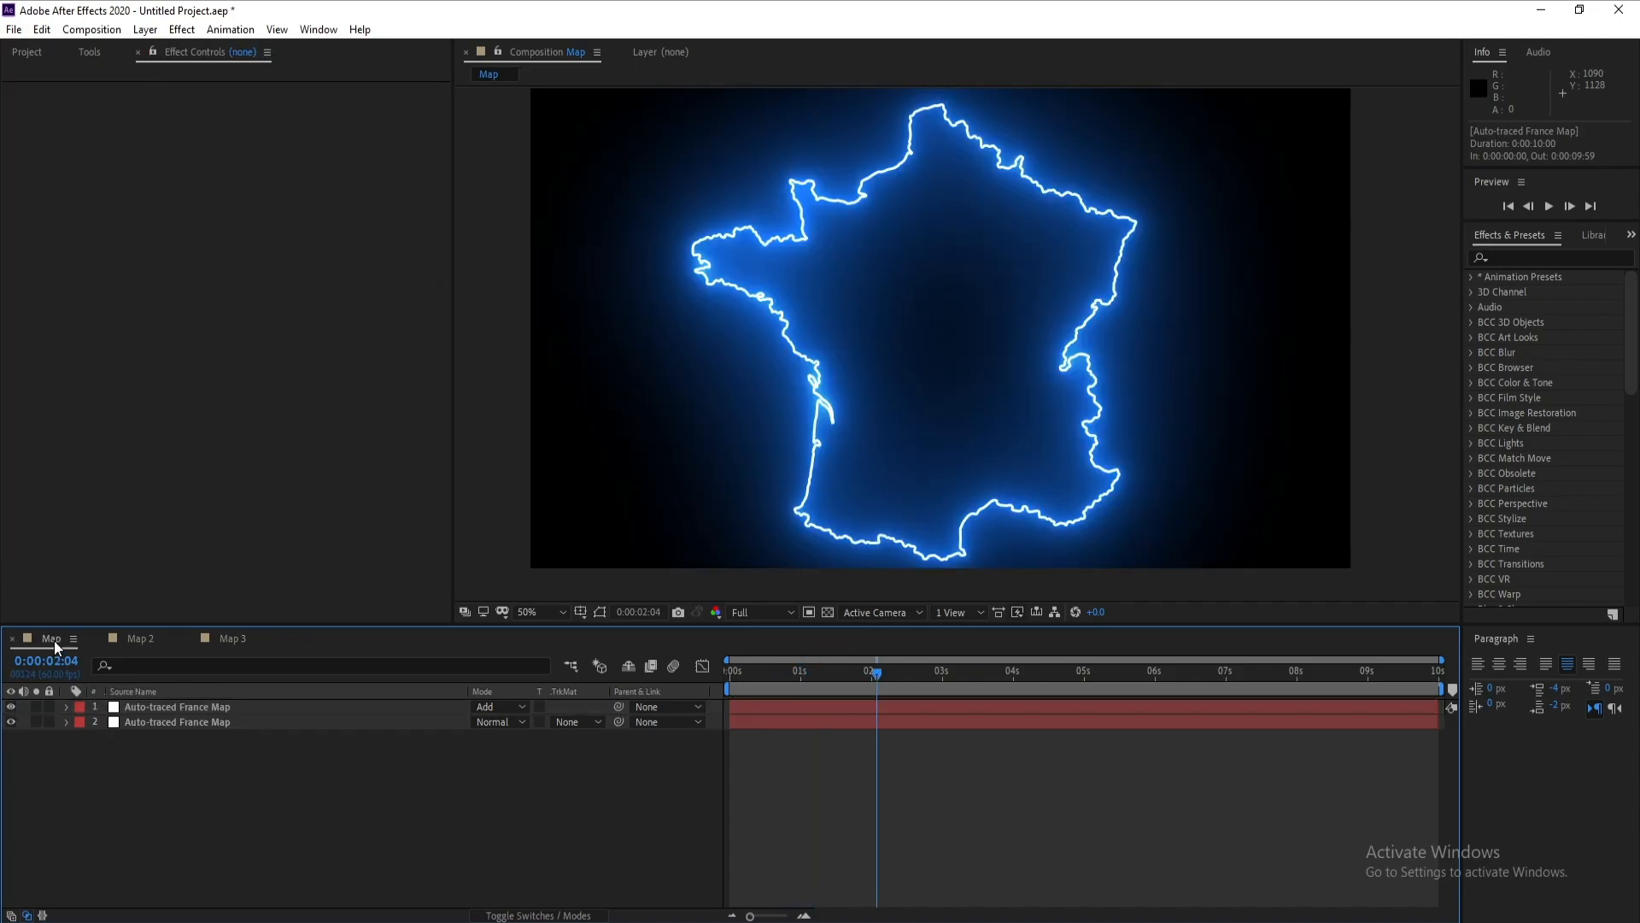
click(40, 30)
click(26, 52)
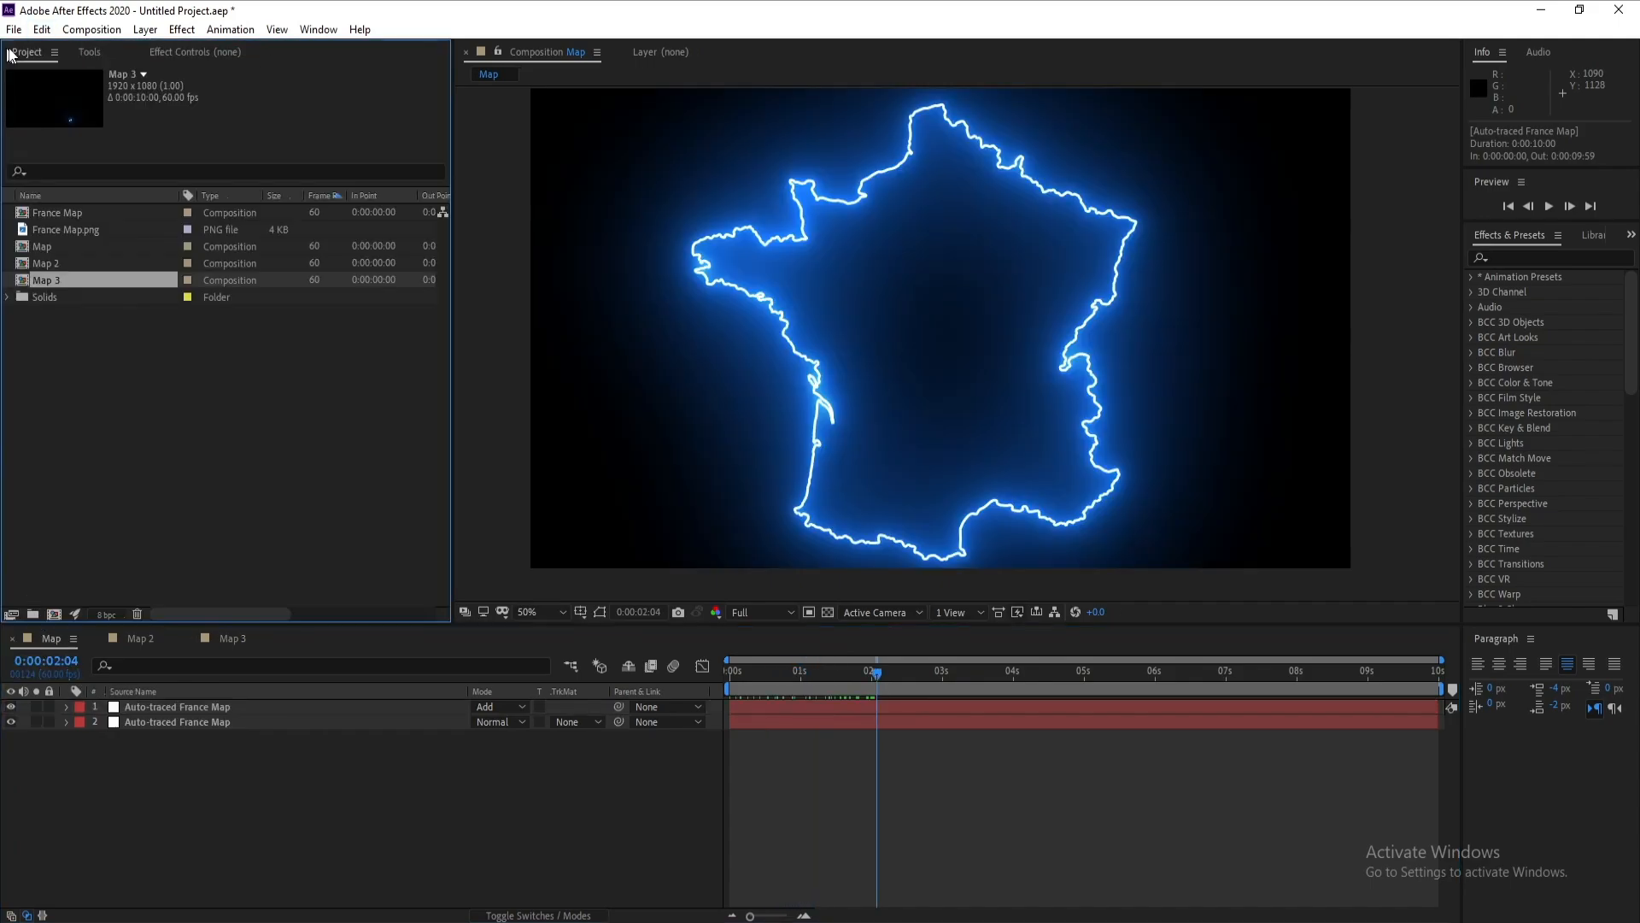
click(48, 270)
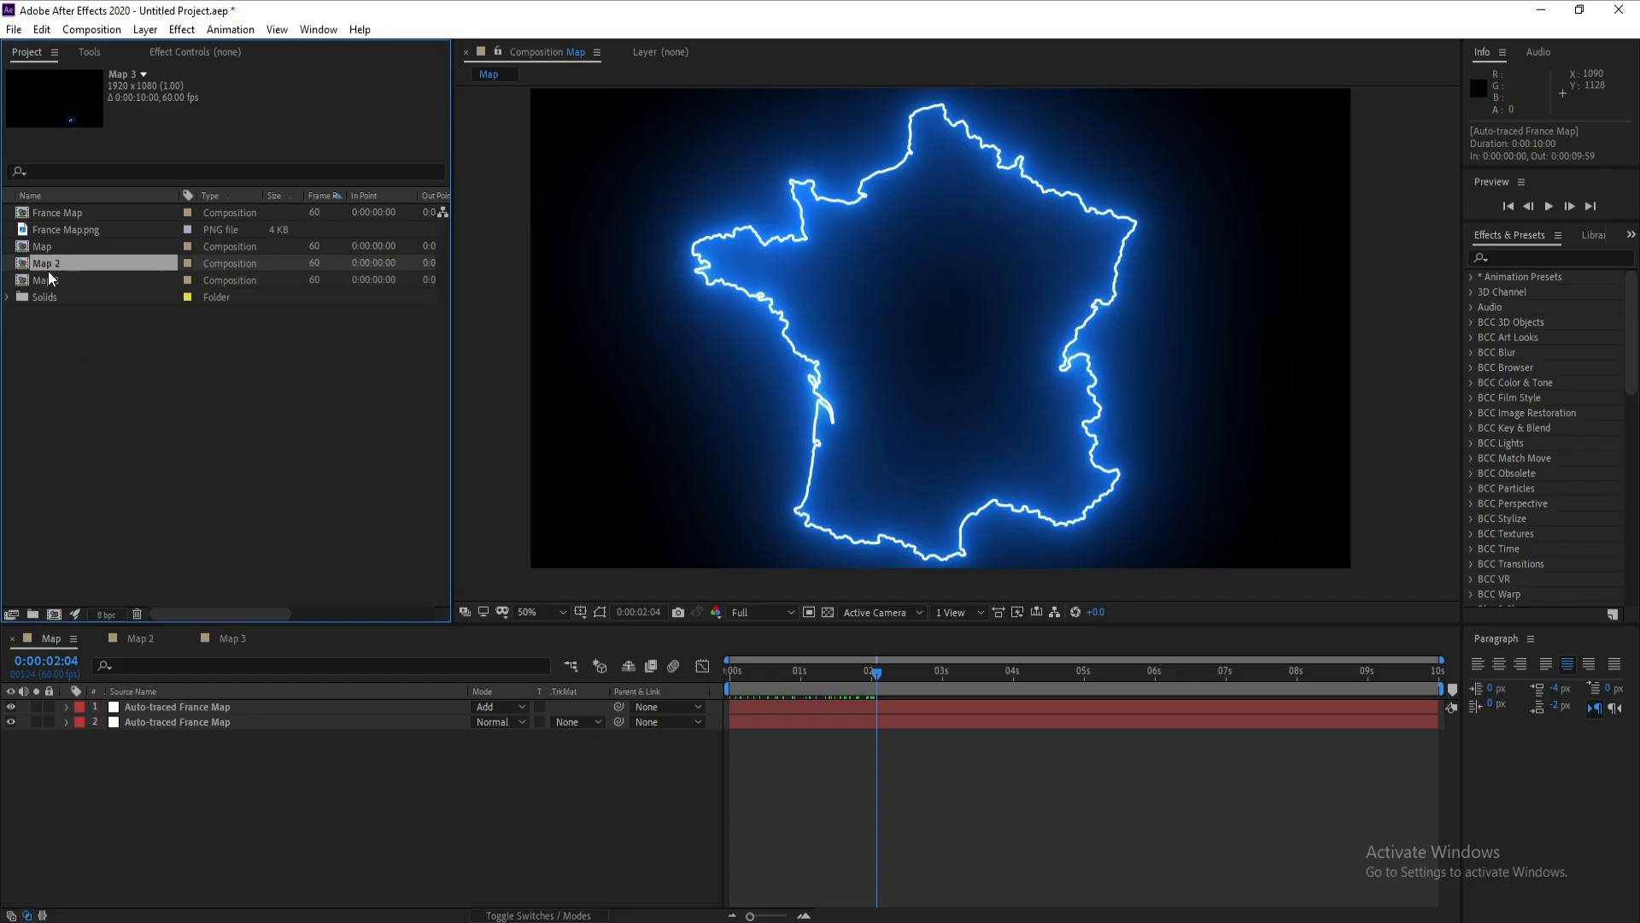
ctrl+click(56, 280)
drag(59, 283, 167, 757)
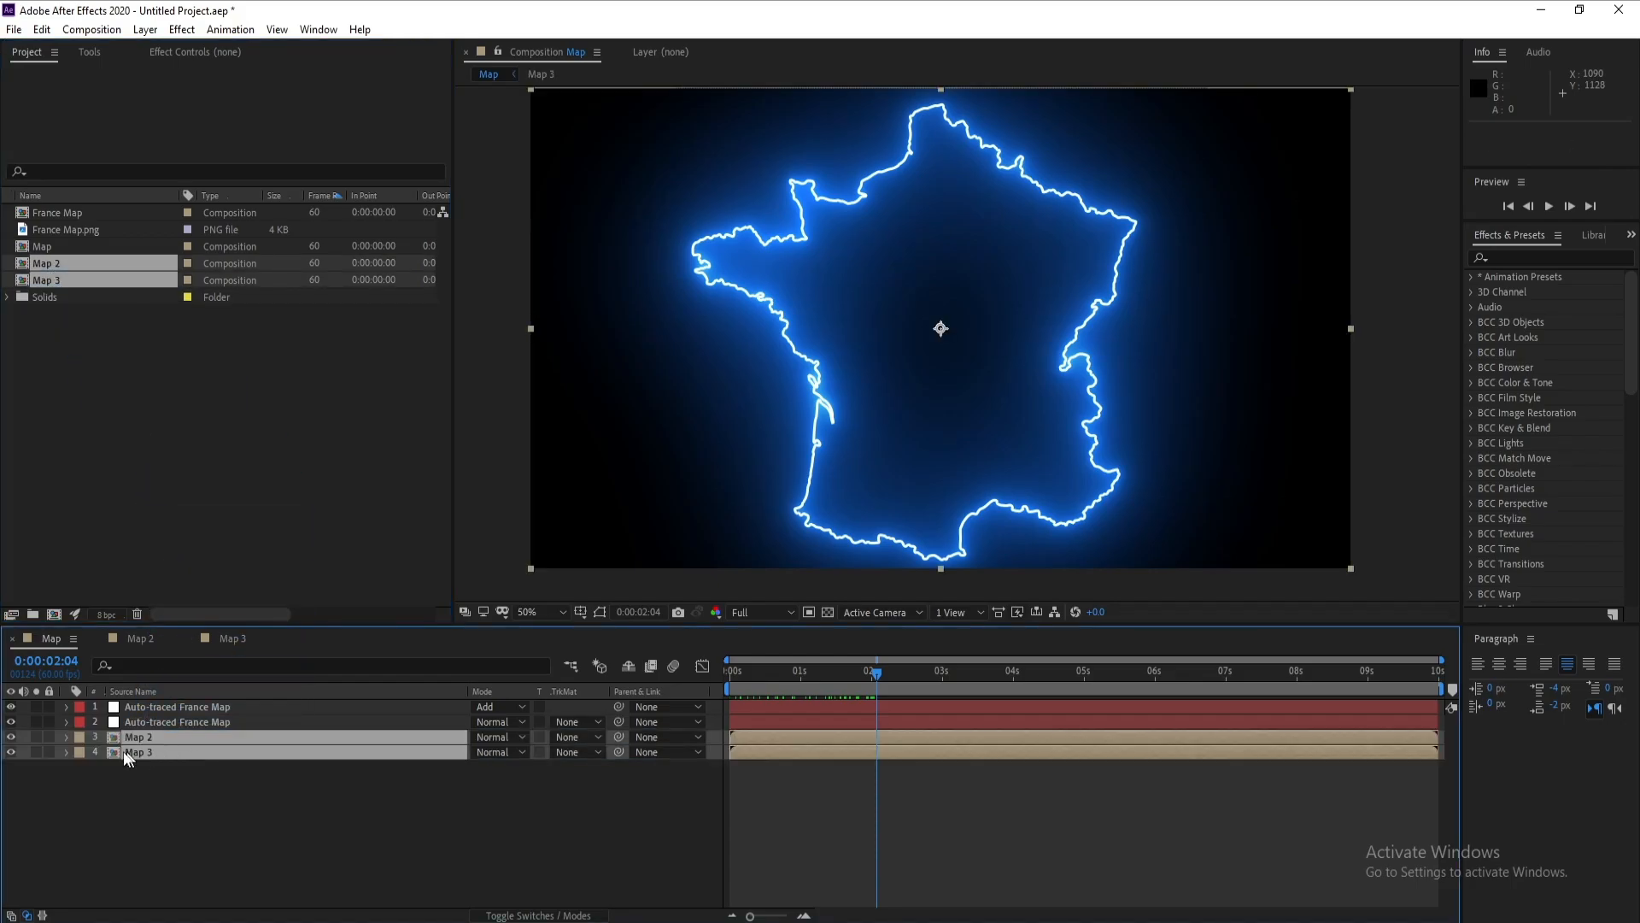
click(128, 766)
Step: Set the blending mode of the second outline layer and the Map 2 layer to Add
click(495, 722)
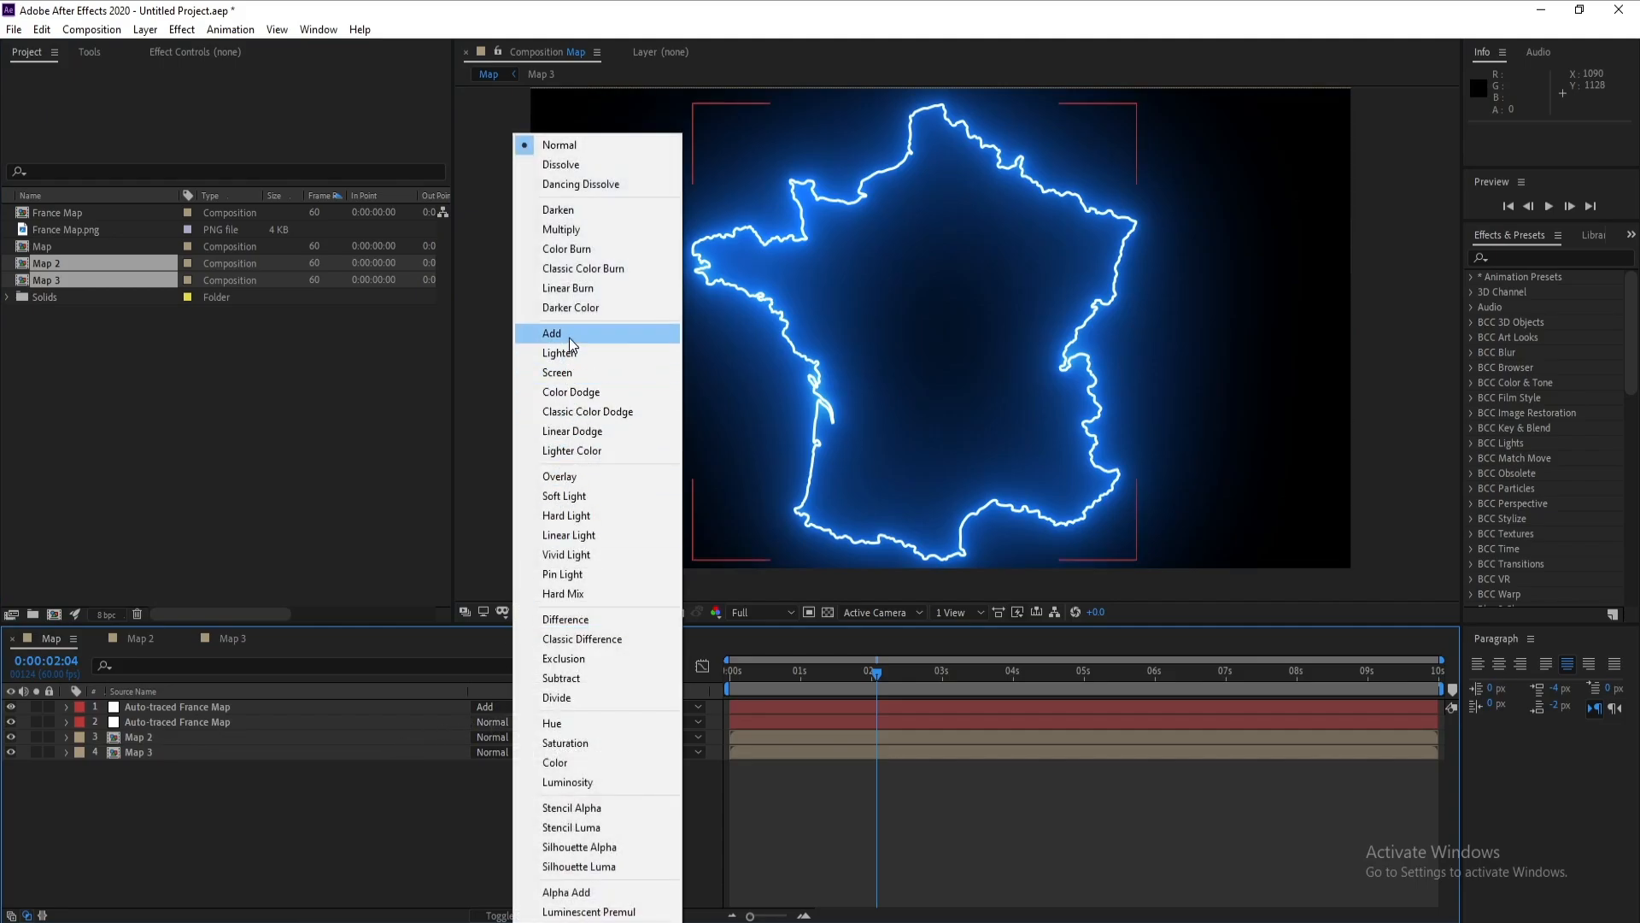
click(566, 333)
click(509, 735)
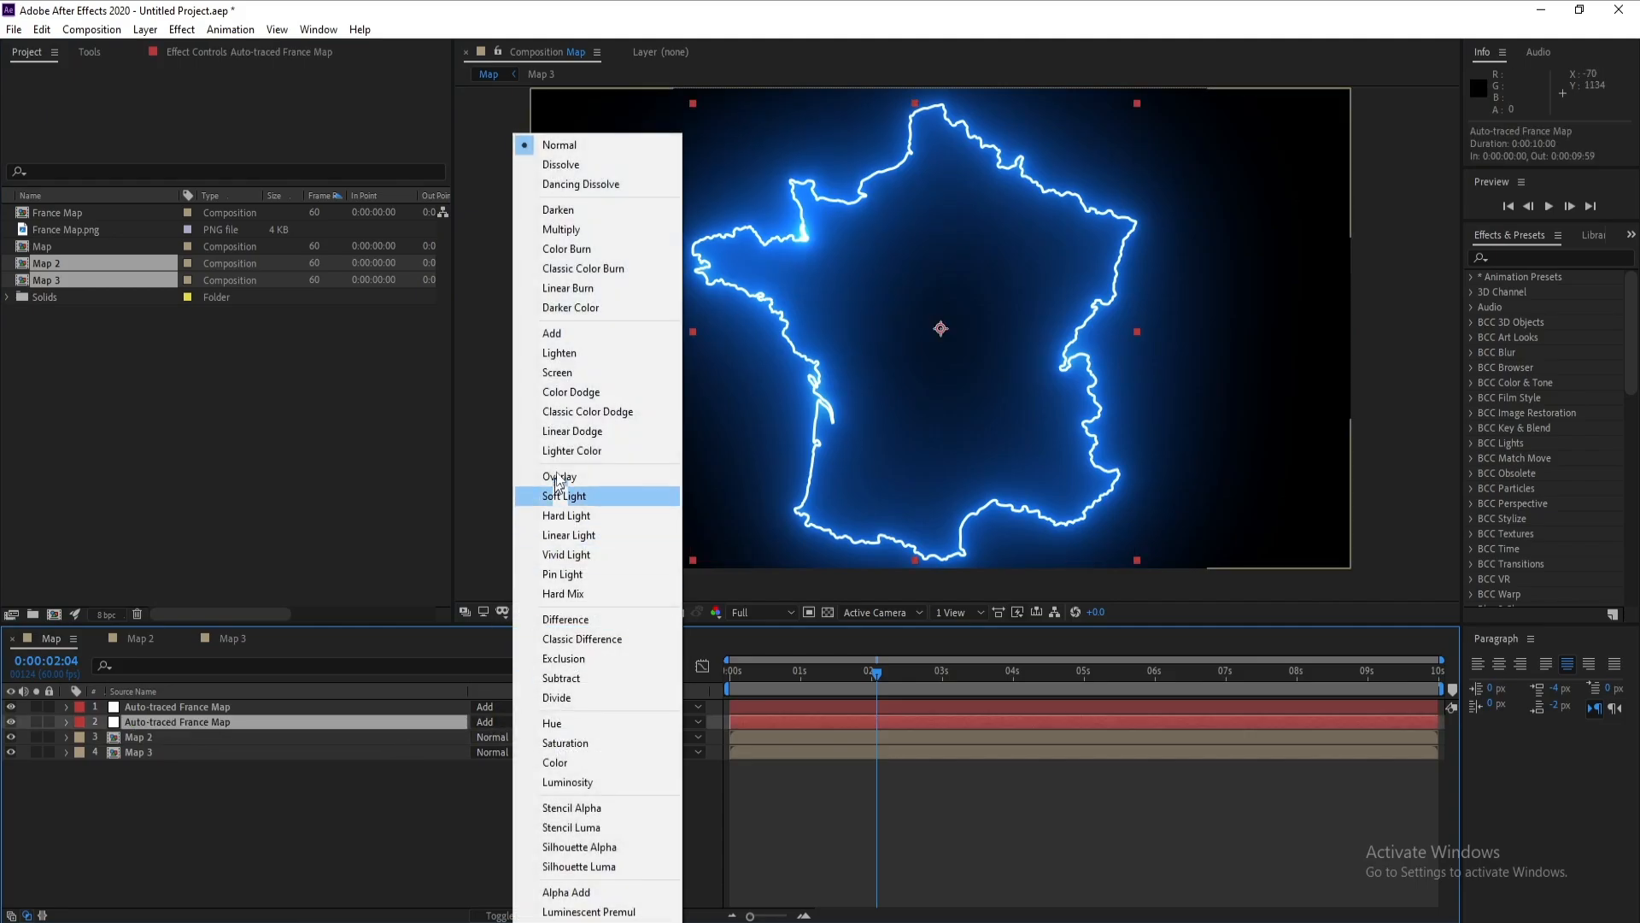
click(566, 339)
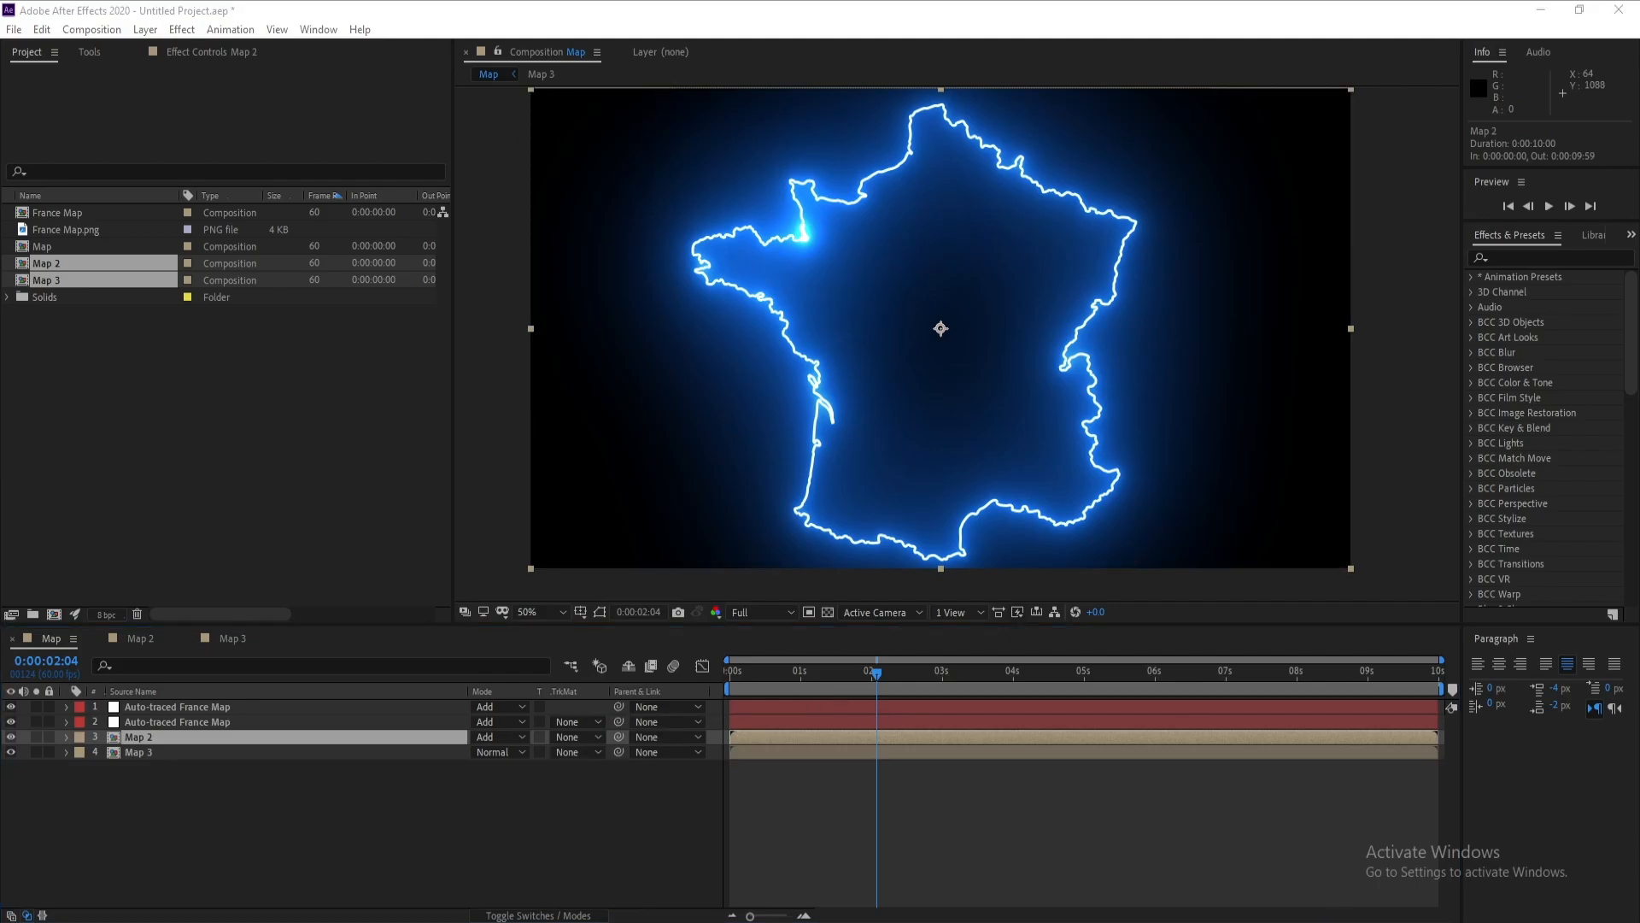
drag(1519, 900, 1583, 899)
click(1040, 896)
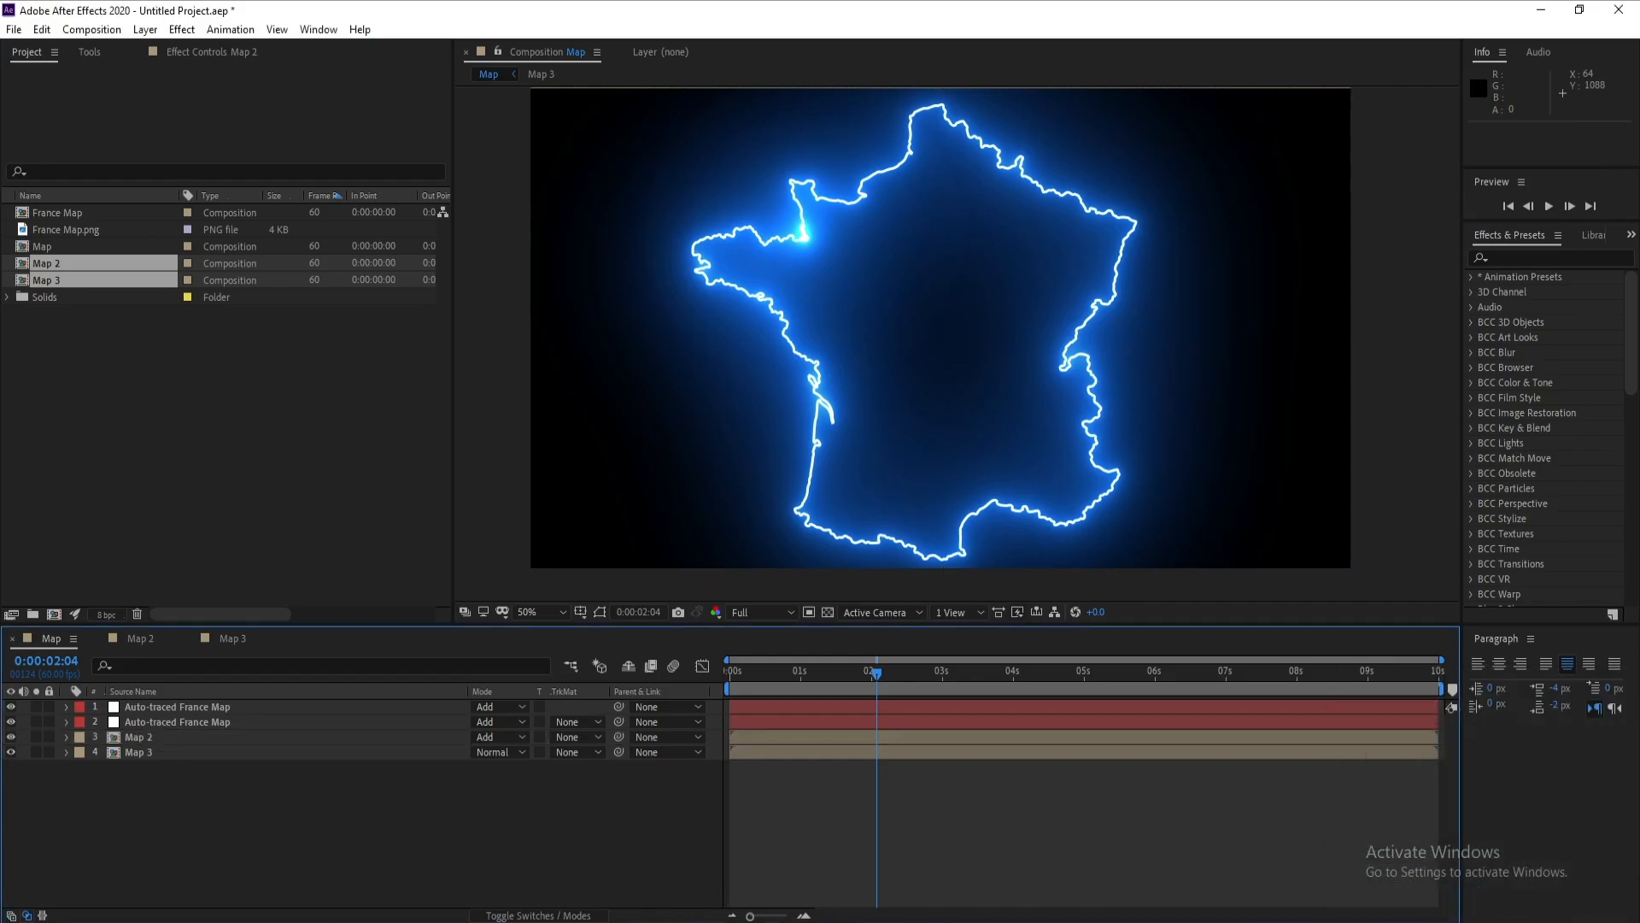
Step: Solo the Map 2 and Map 3 layers and scrub around one second to check the two light spots
click(838, 675)
drag(838, 675, 829, 675)
click(156, 737)
click(36, 740)
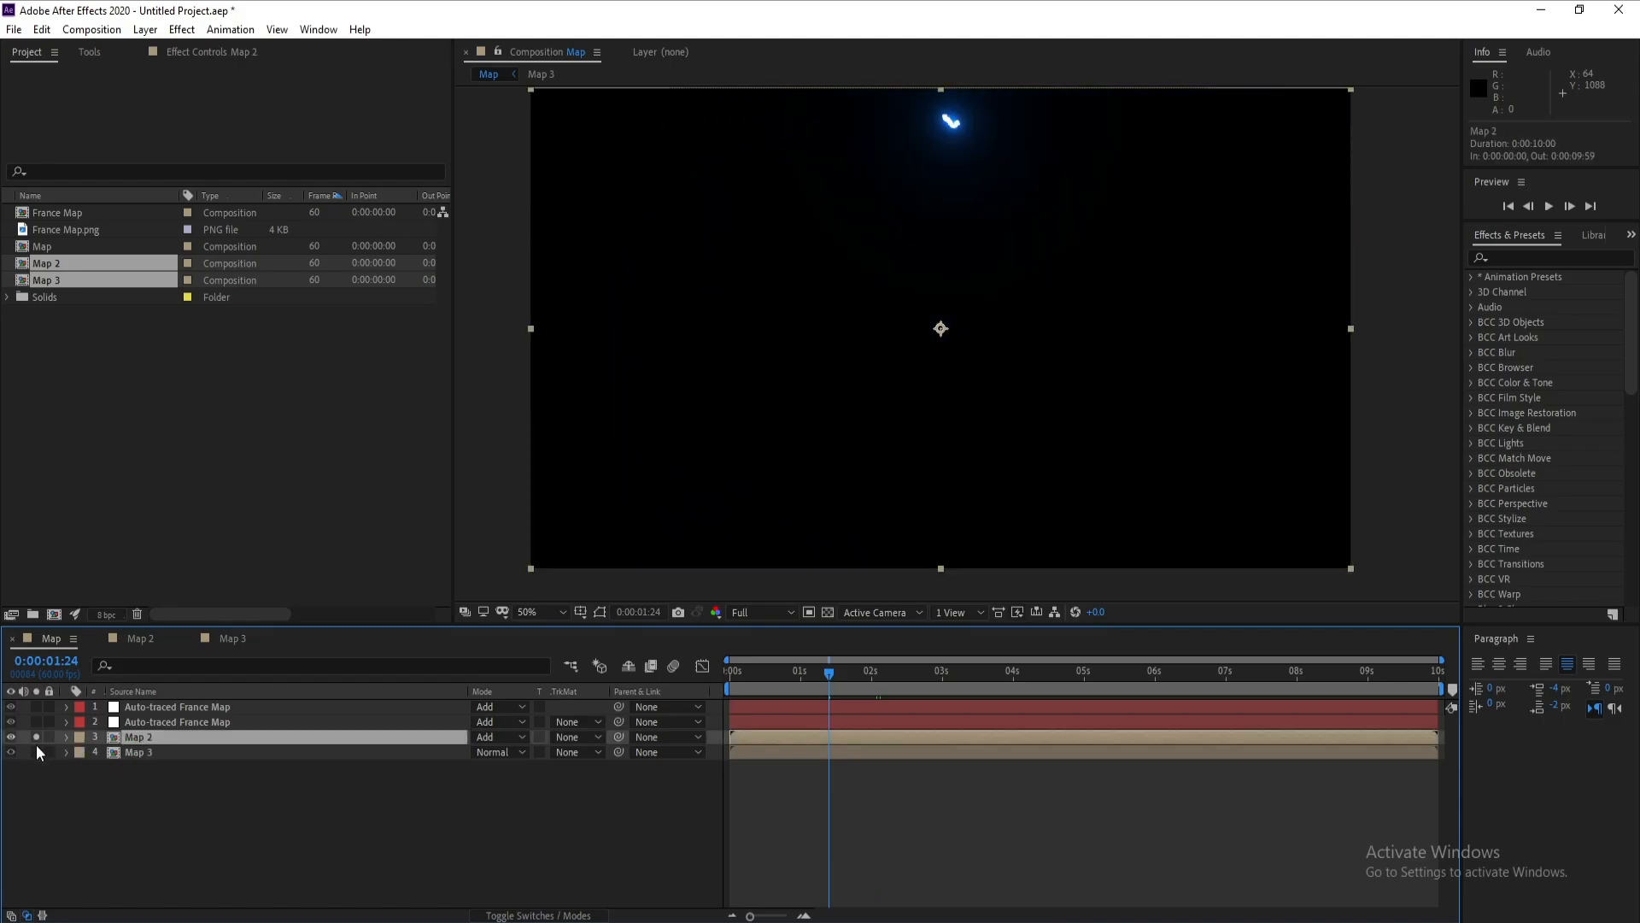
click(36, 748)
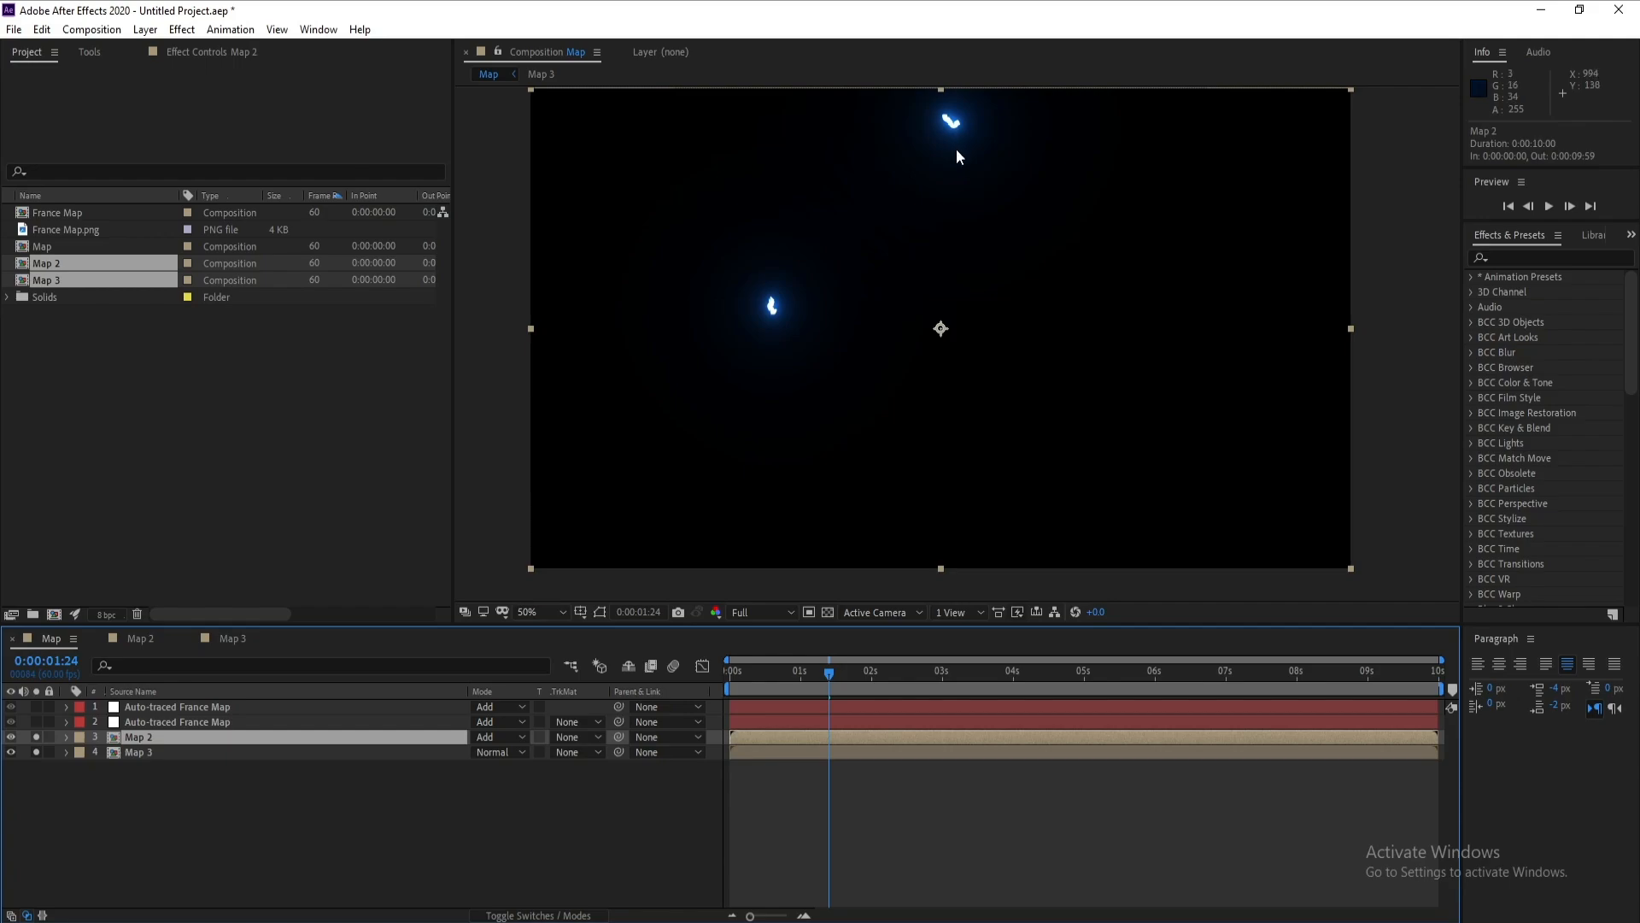
drag(848, 677, 805, 698)
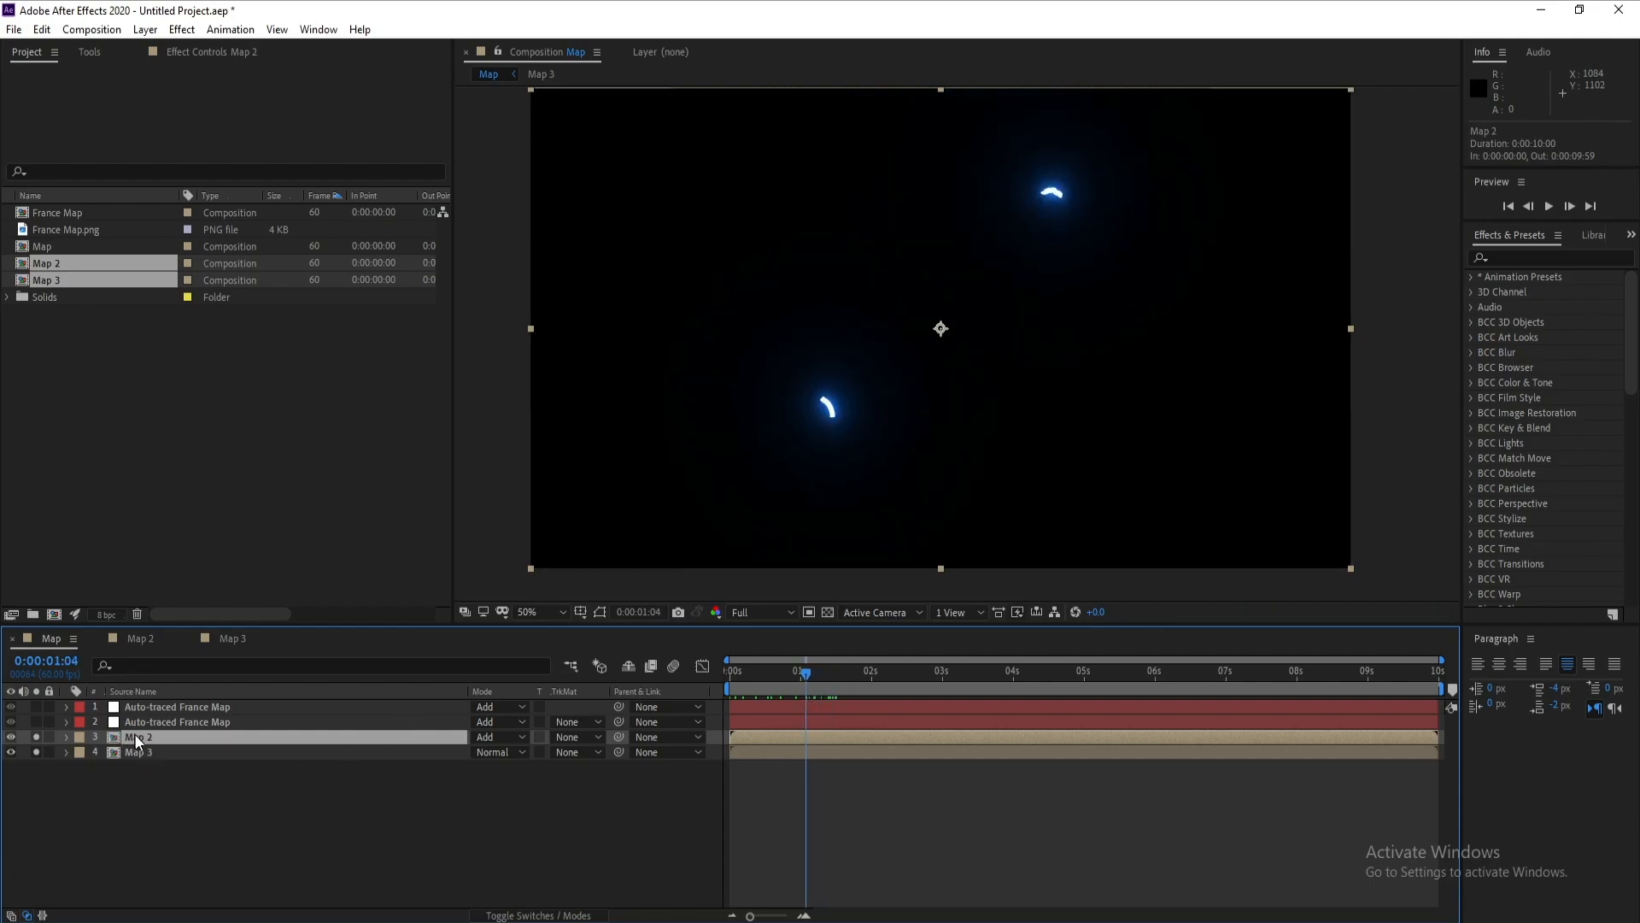
Step: Apply CC Radial Fast Blur to the Map 2 layer with an Amount of 90, and scrub back to check the streak
click(1528, 248)
click(1527, 254)
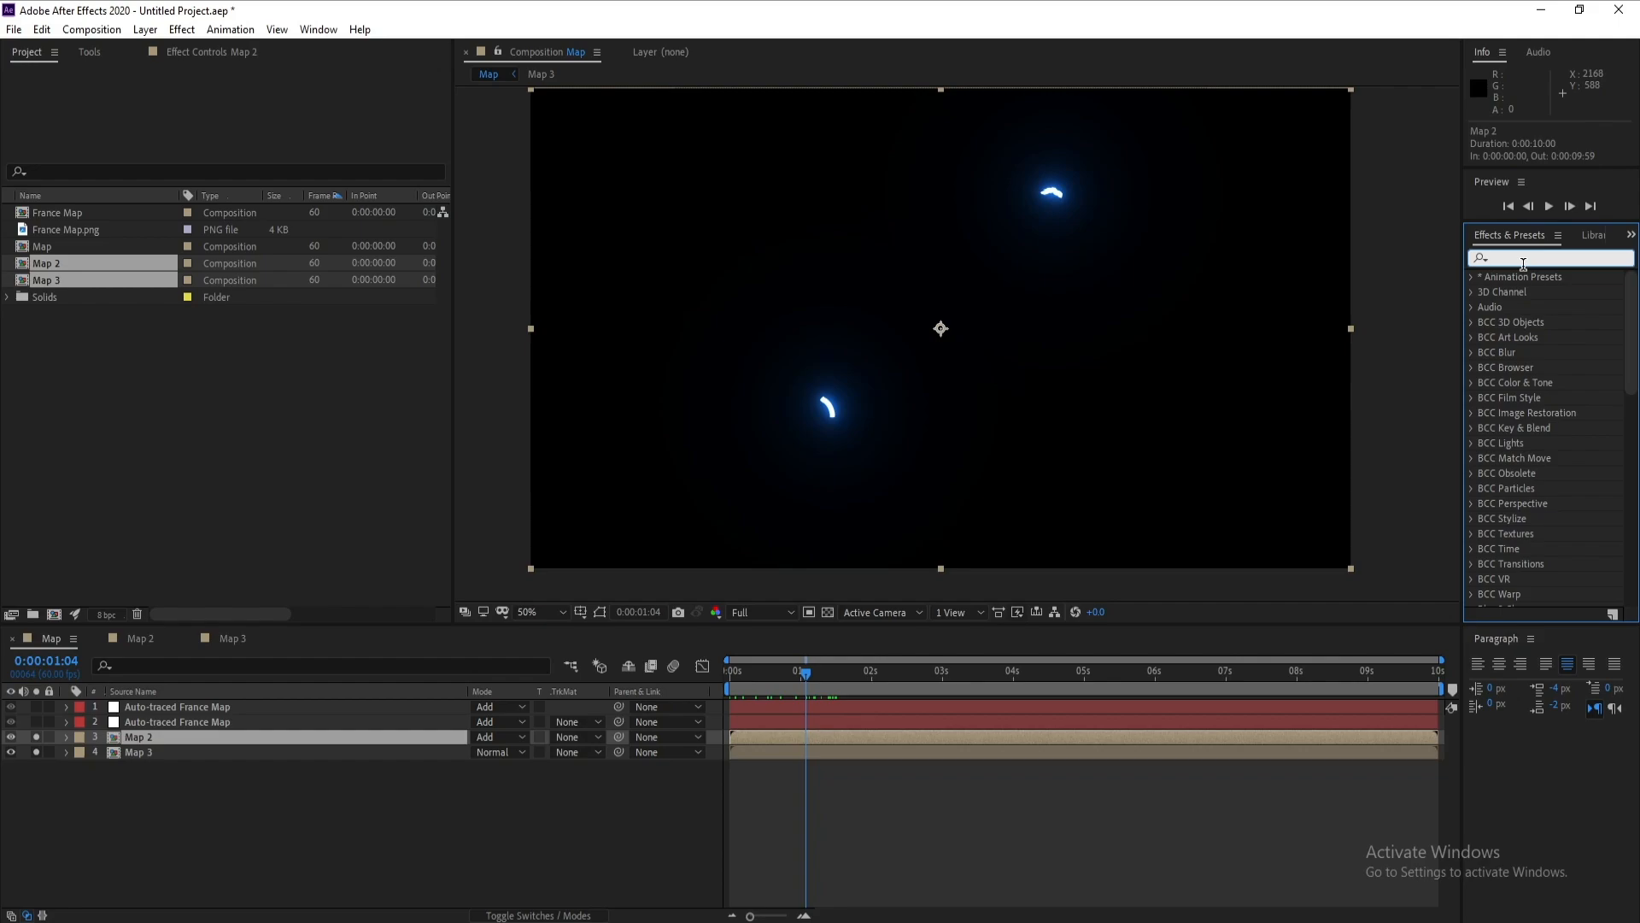
text(r)
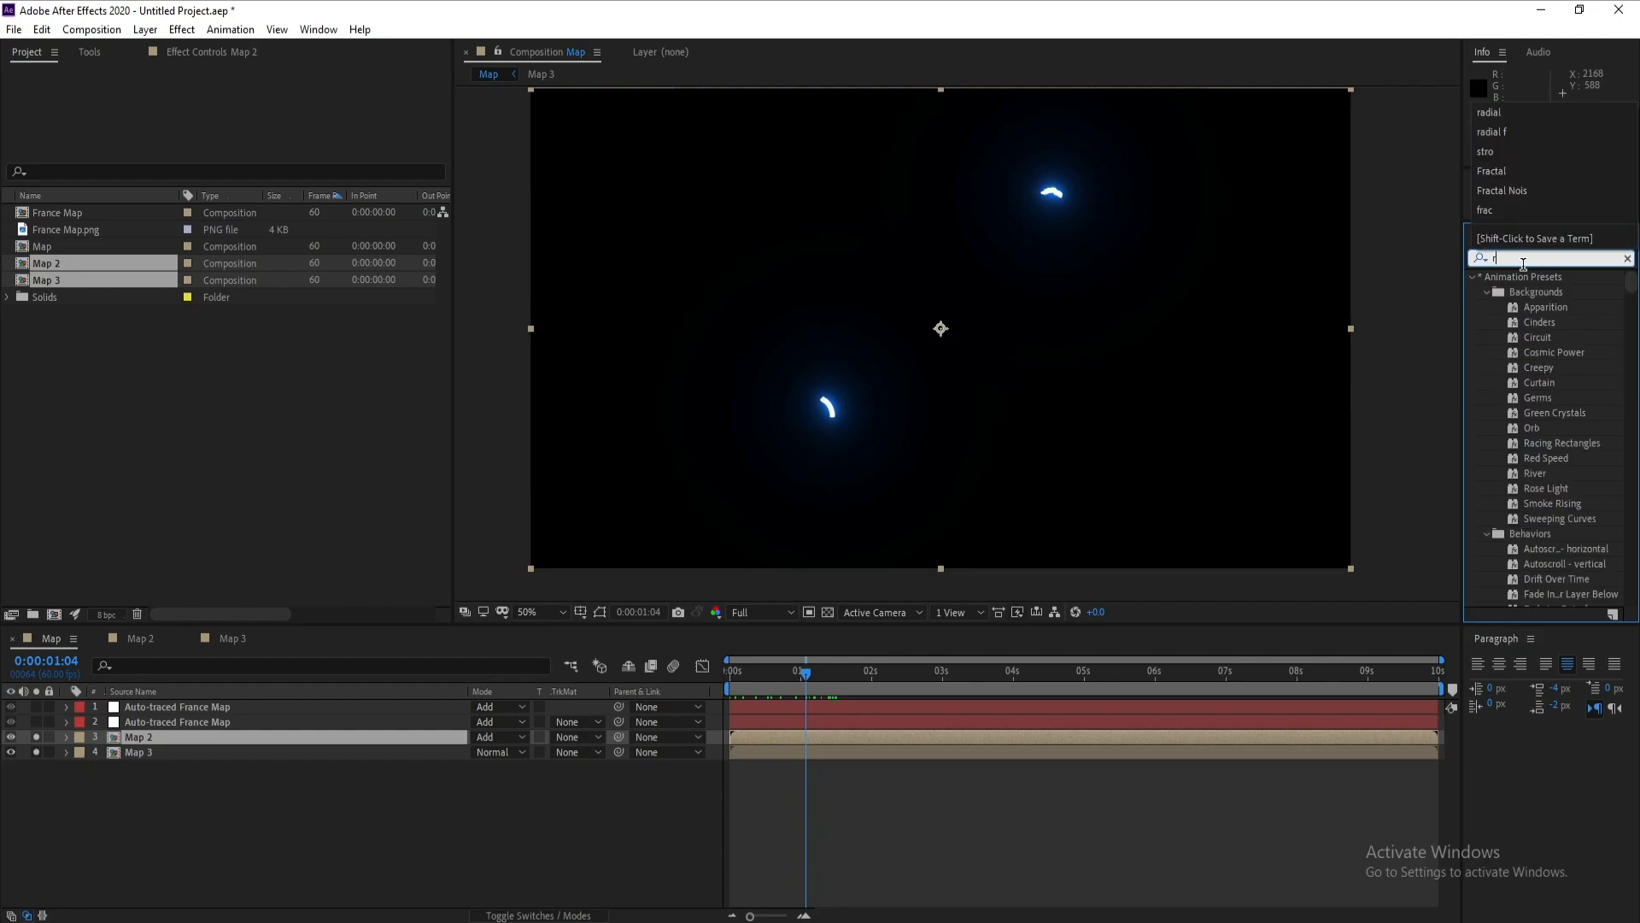
text(ad)
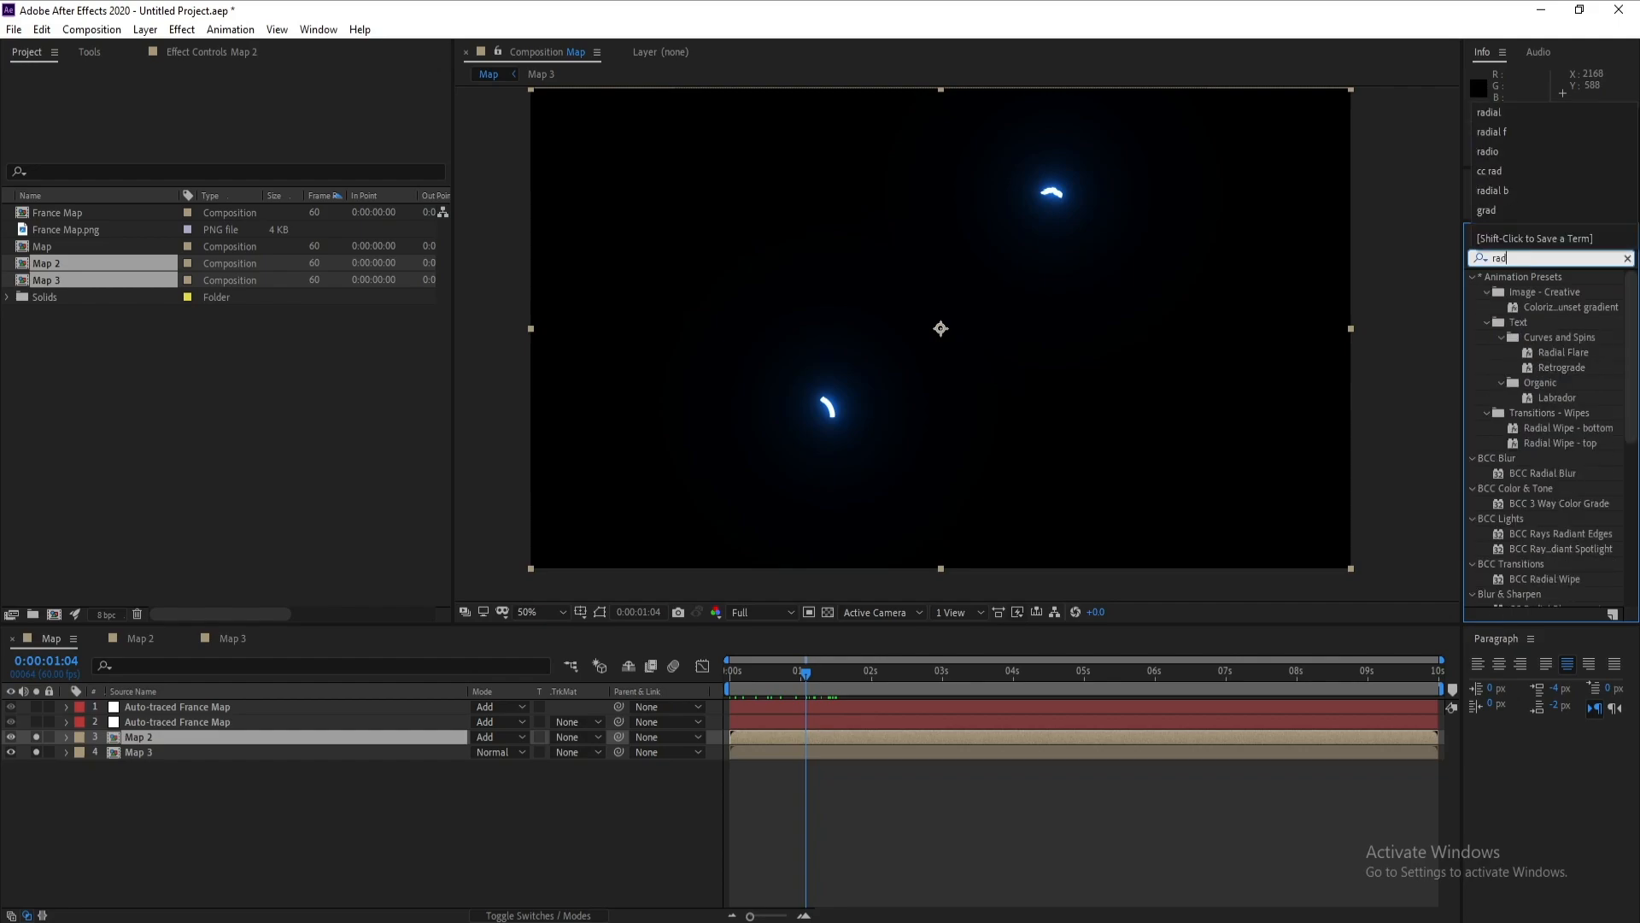
text(ial fas)
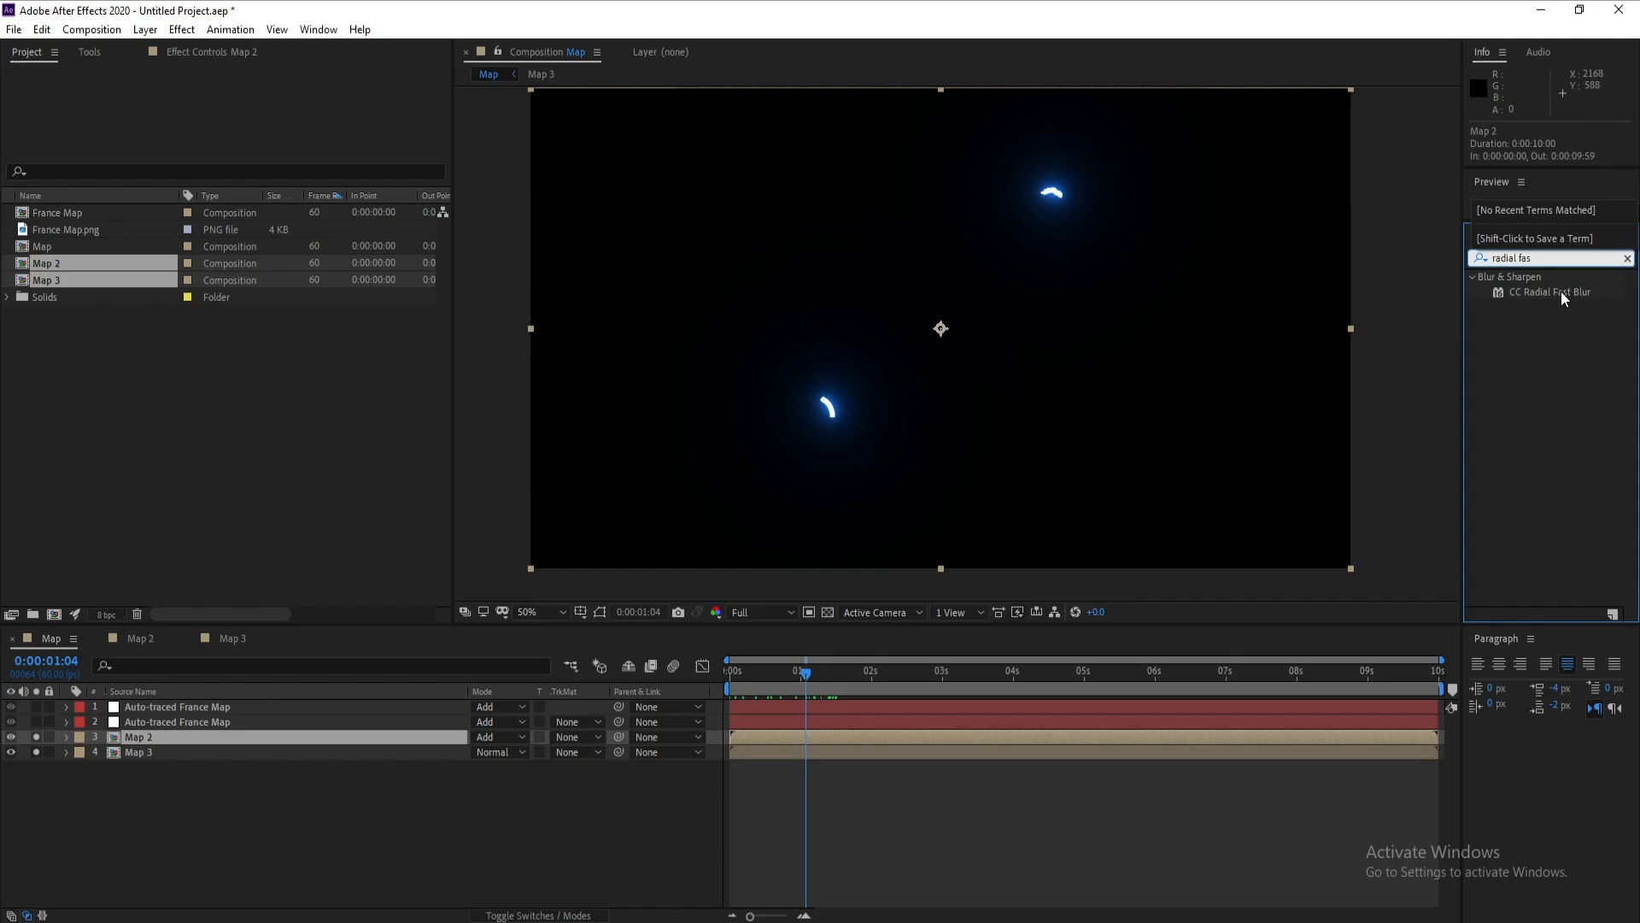
drag(1566, 293, 163, 738)
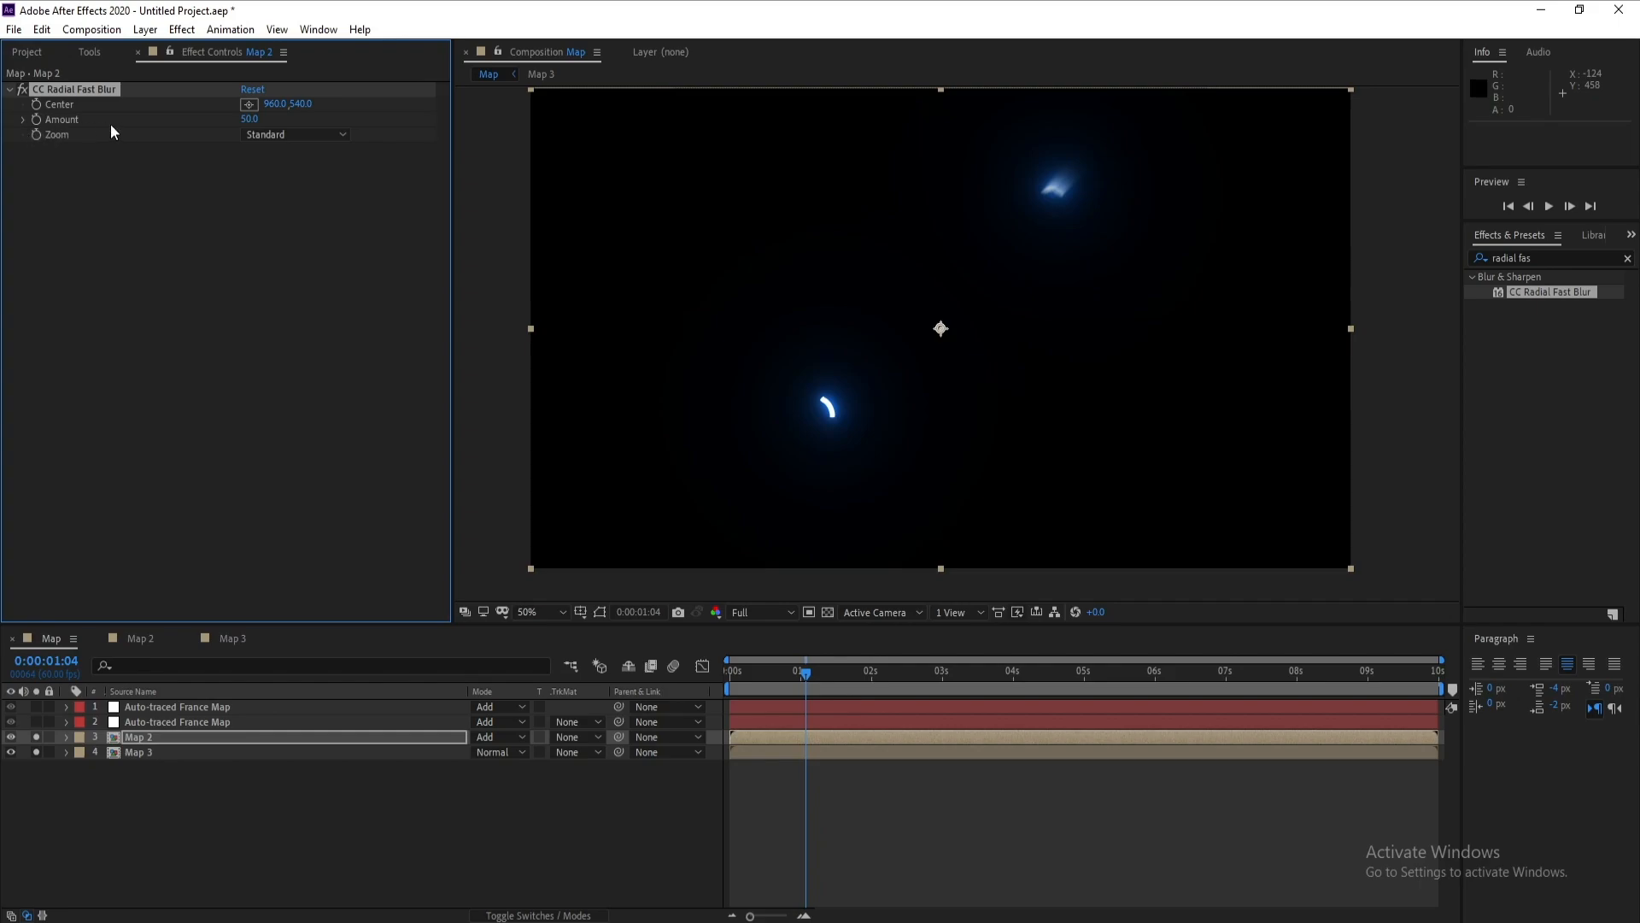
click(252, 121)
text(90)
key(Return)
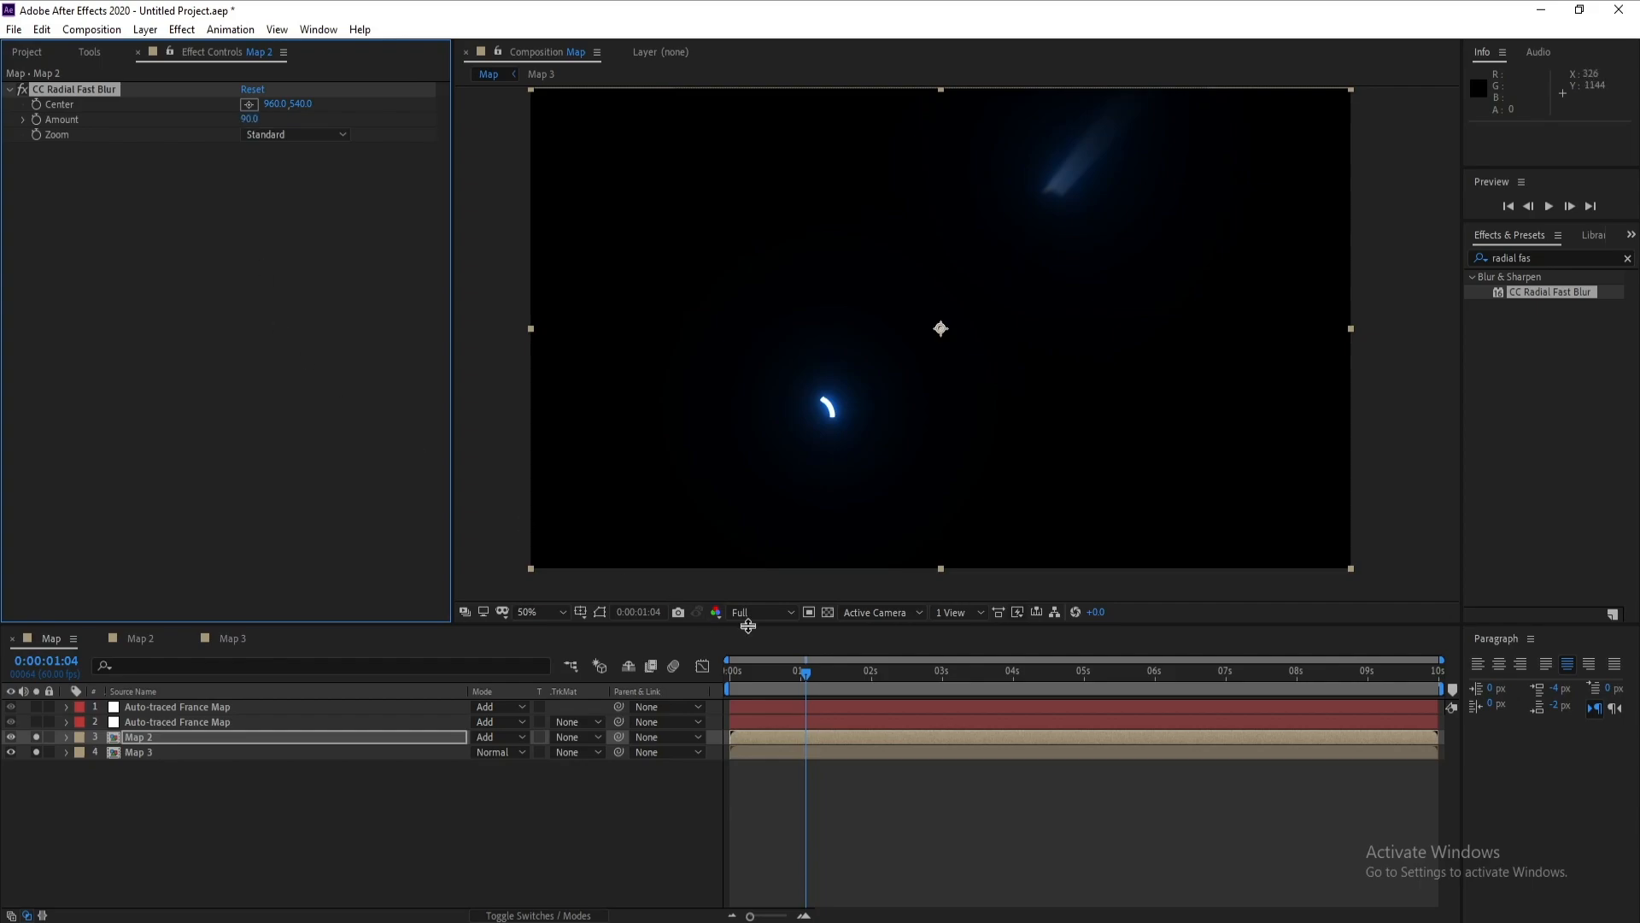
click(797, 674)
drag(794, 674, 774, 709)
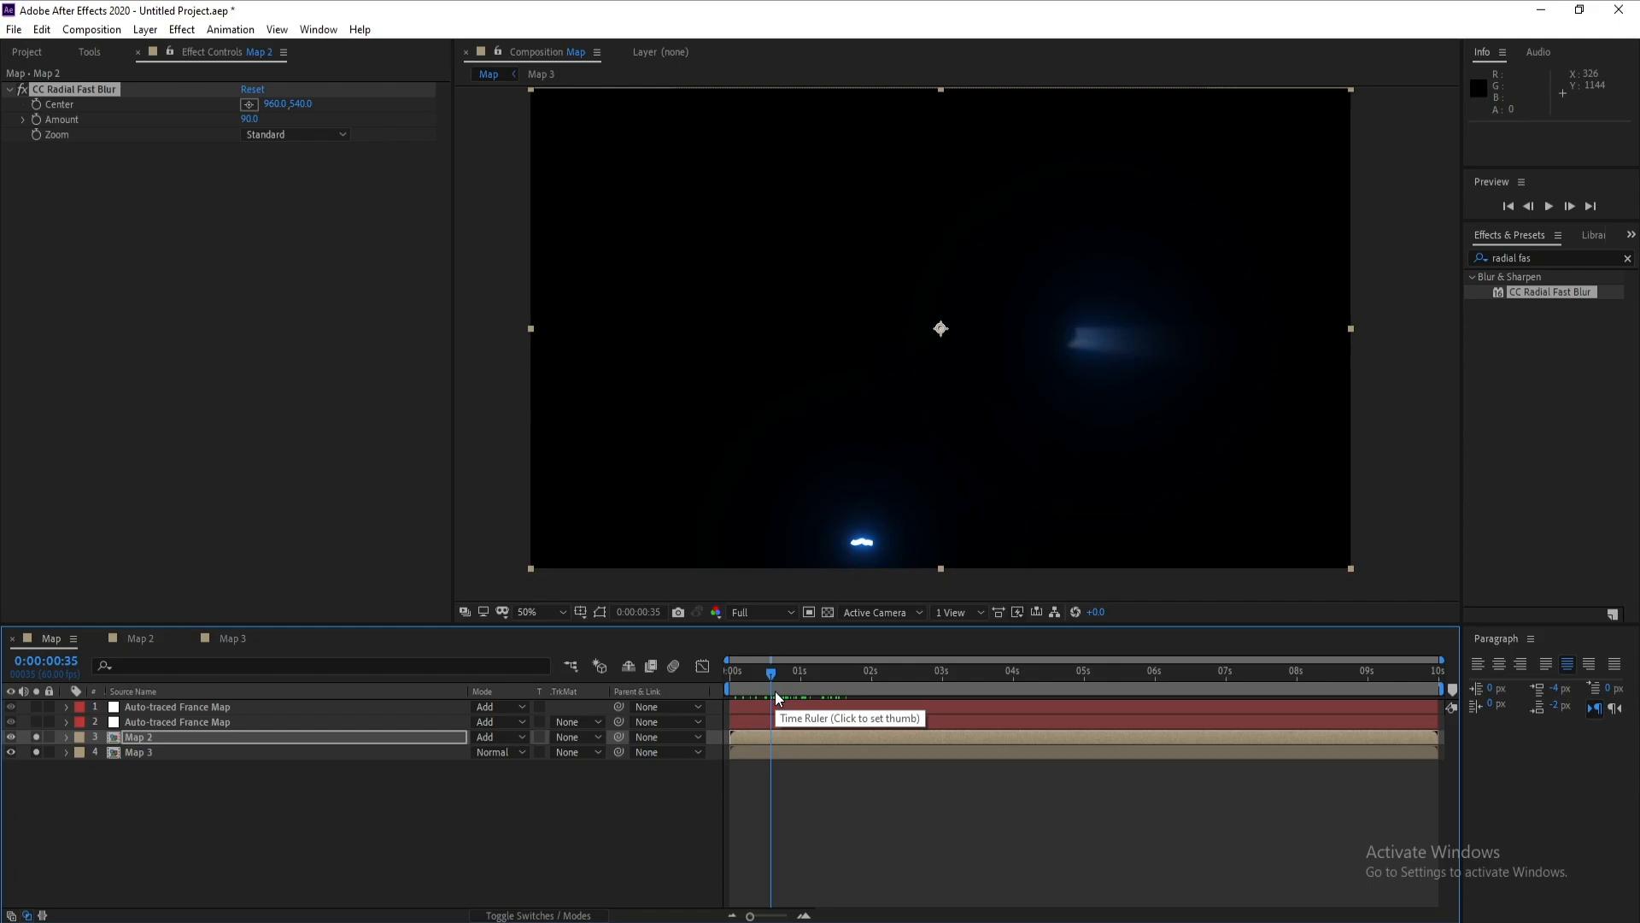
Step: Copy the CC Radial Fast Blur effect from the Map 2 layer onto the Map 3 layer
click(60, 88)
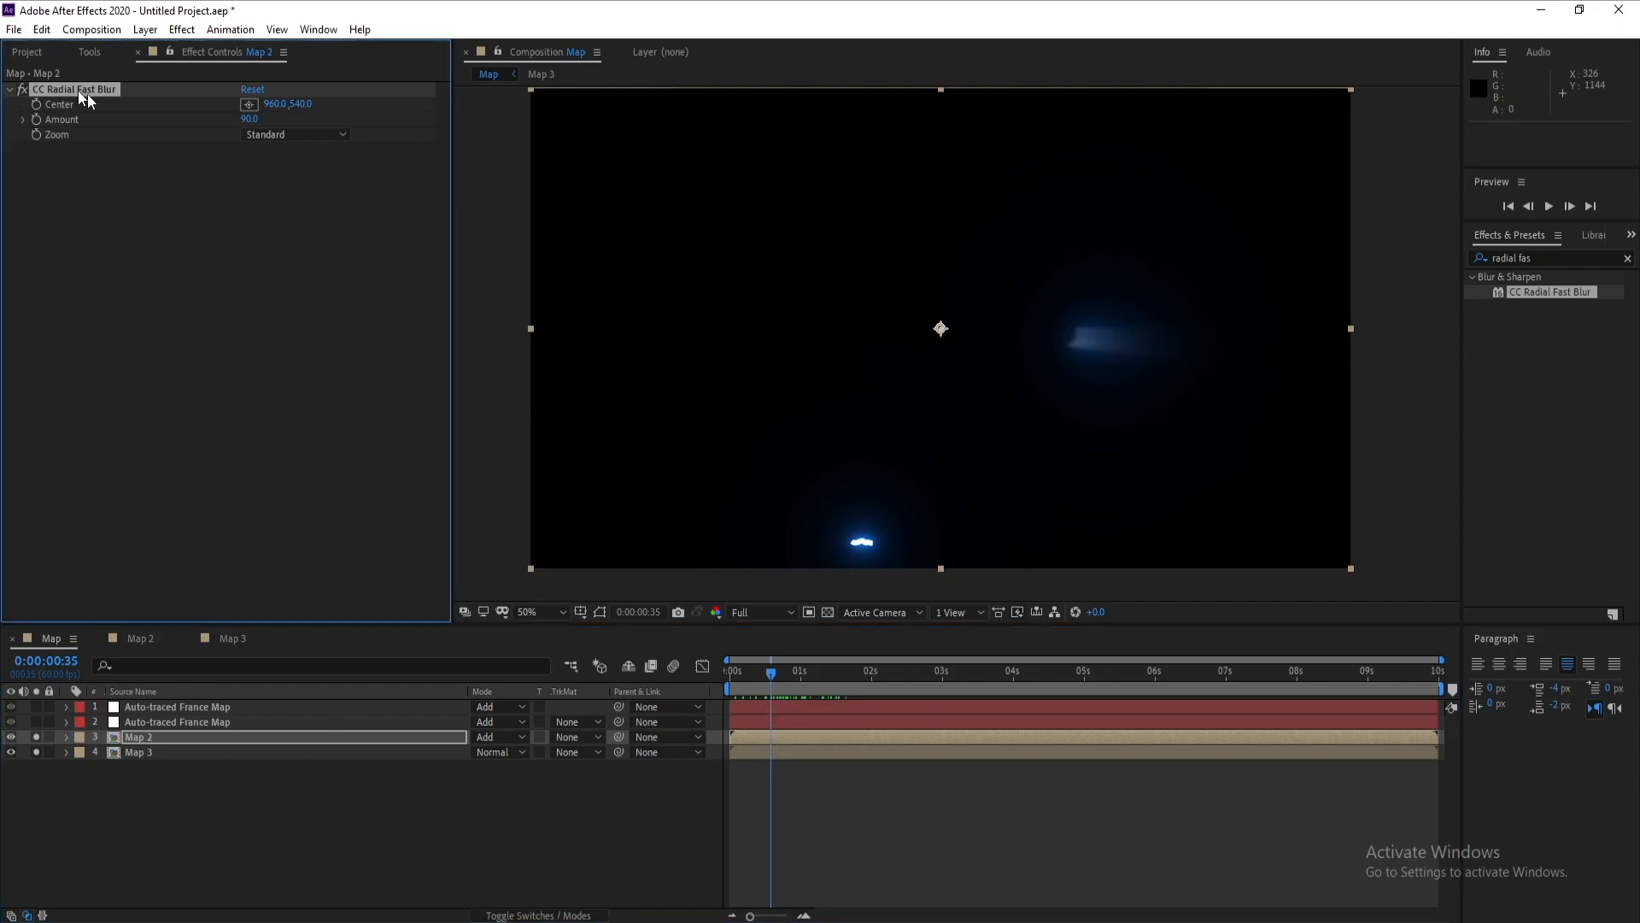
click(145, 753)
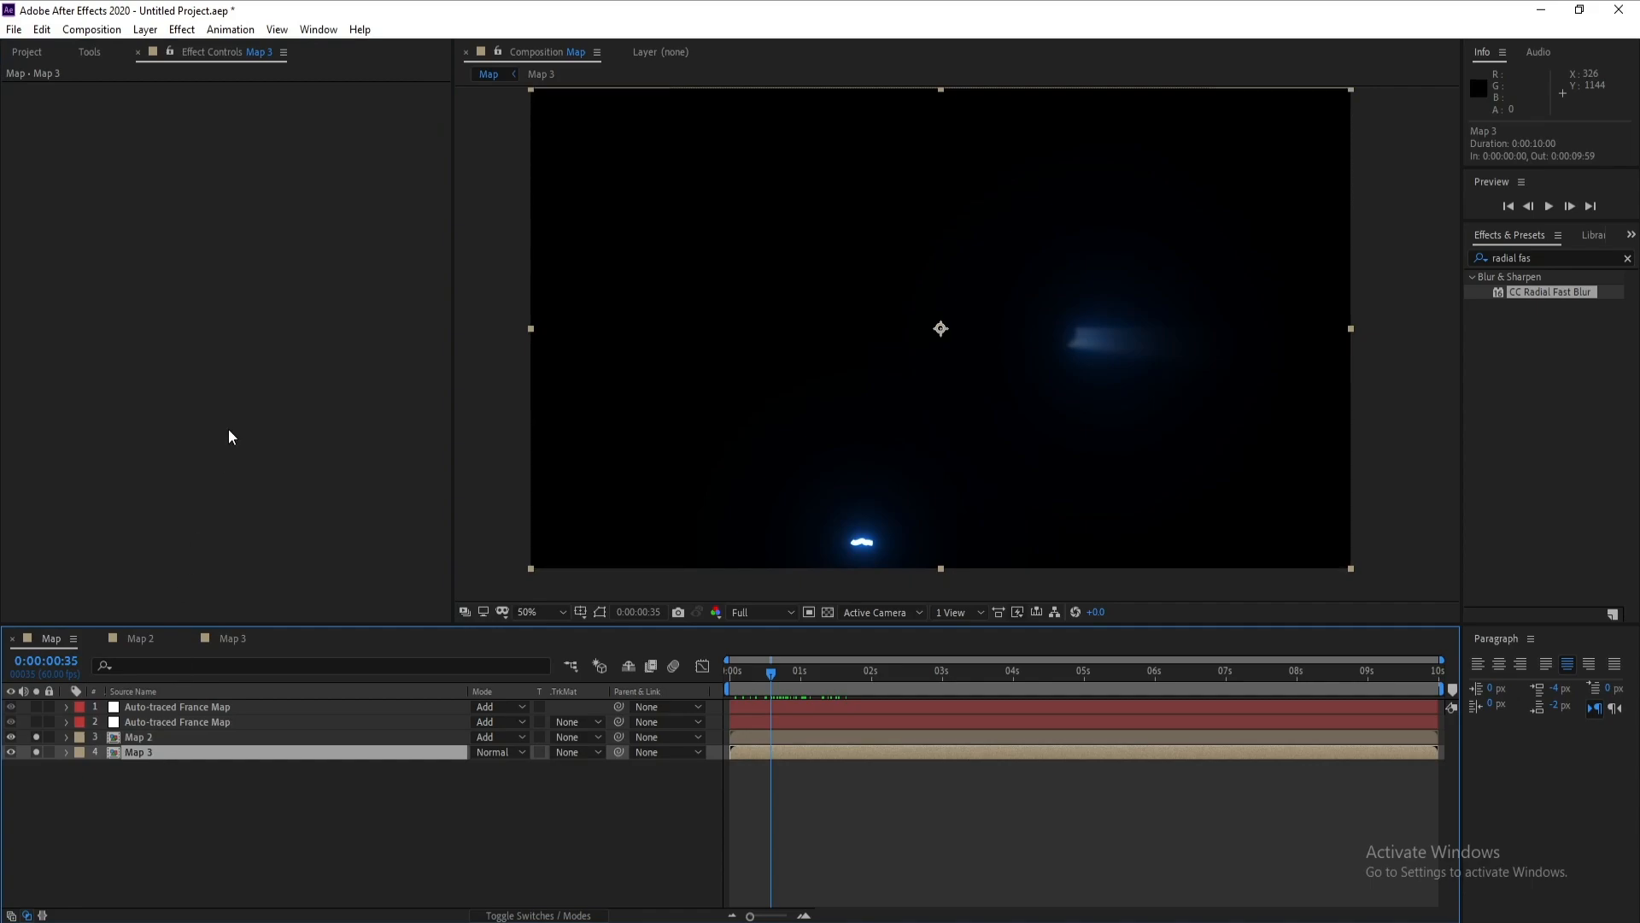
key(ctrl+v)
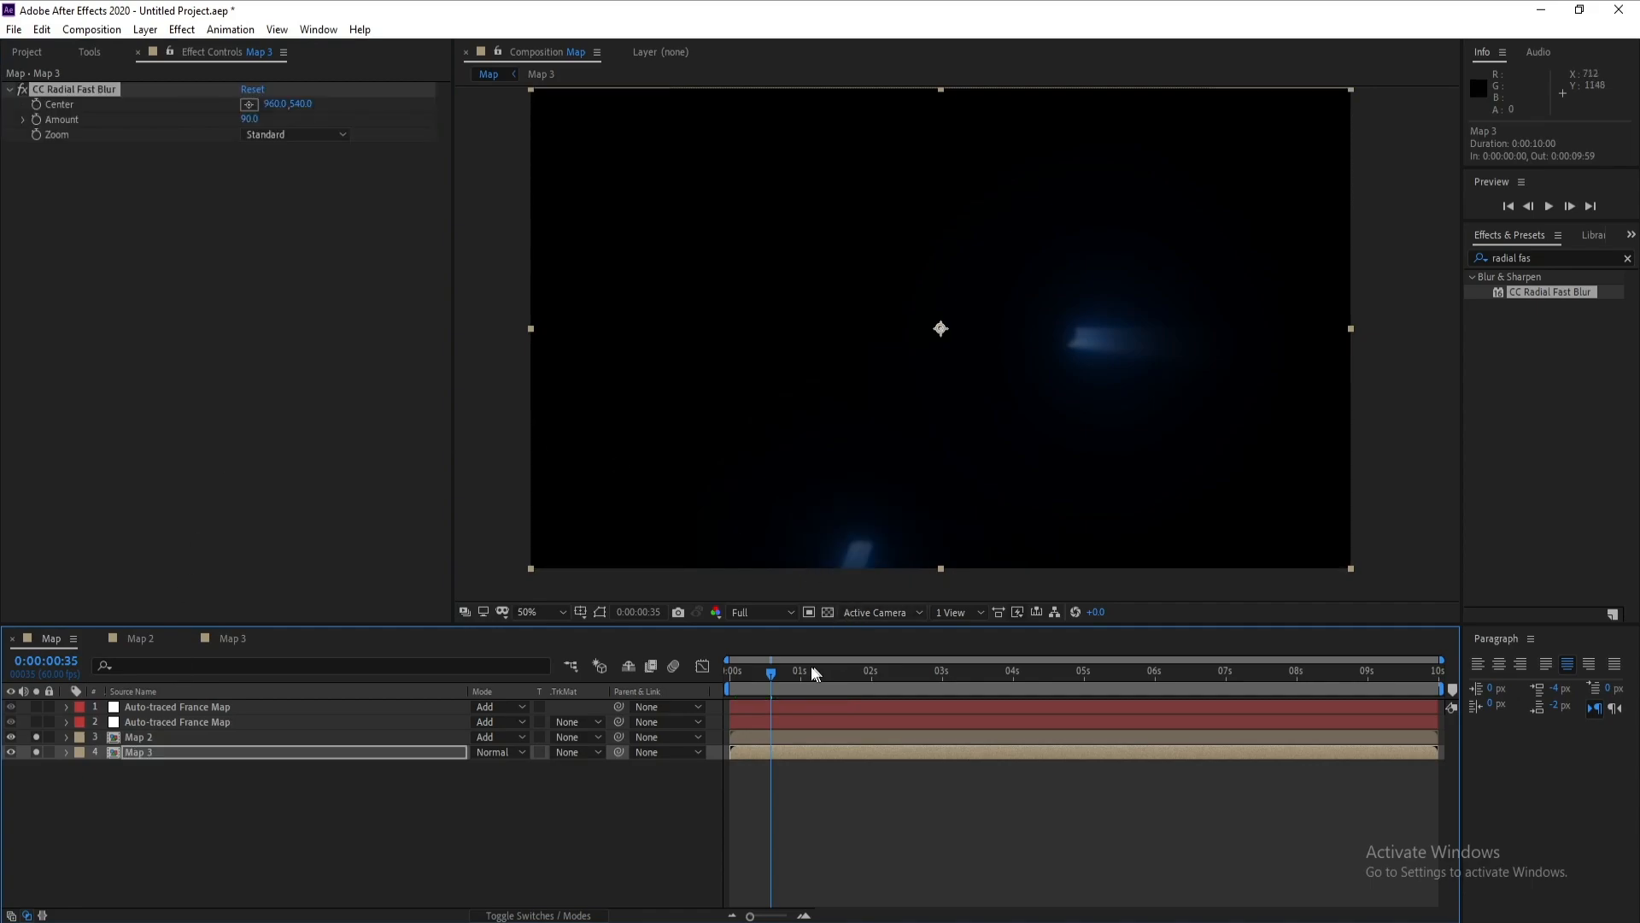
Step: Add the expression wiggle(5,700) to the Center of the CC Radial Fast Blur on Map 2, and scrub back to check the streak
drag(763, 679, 827, 685)
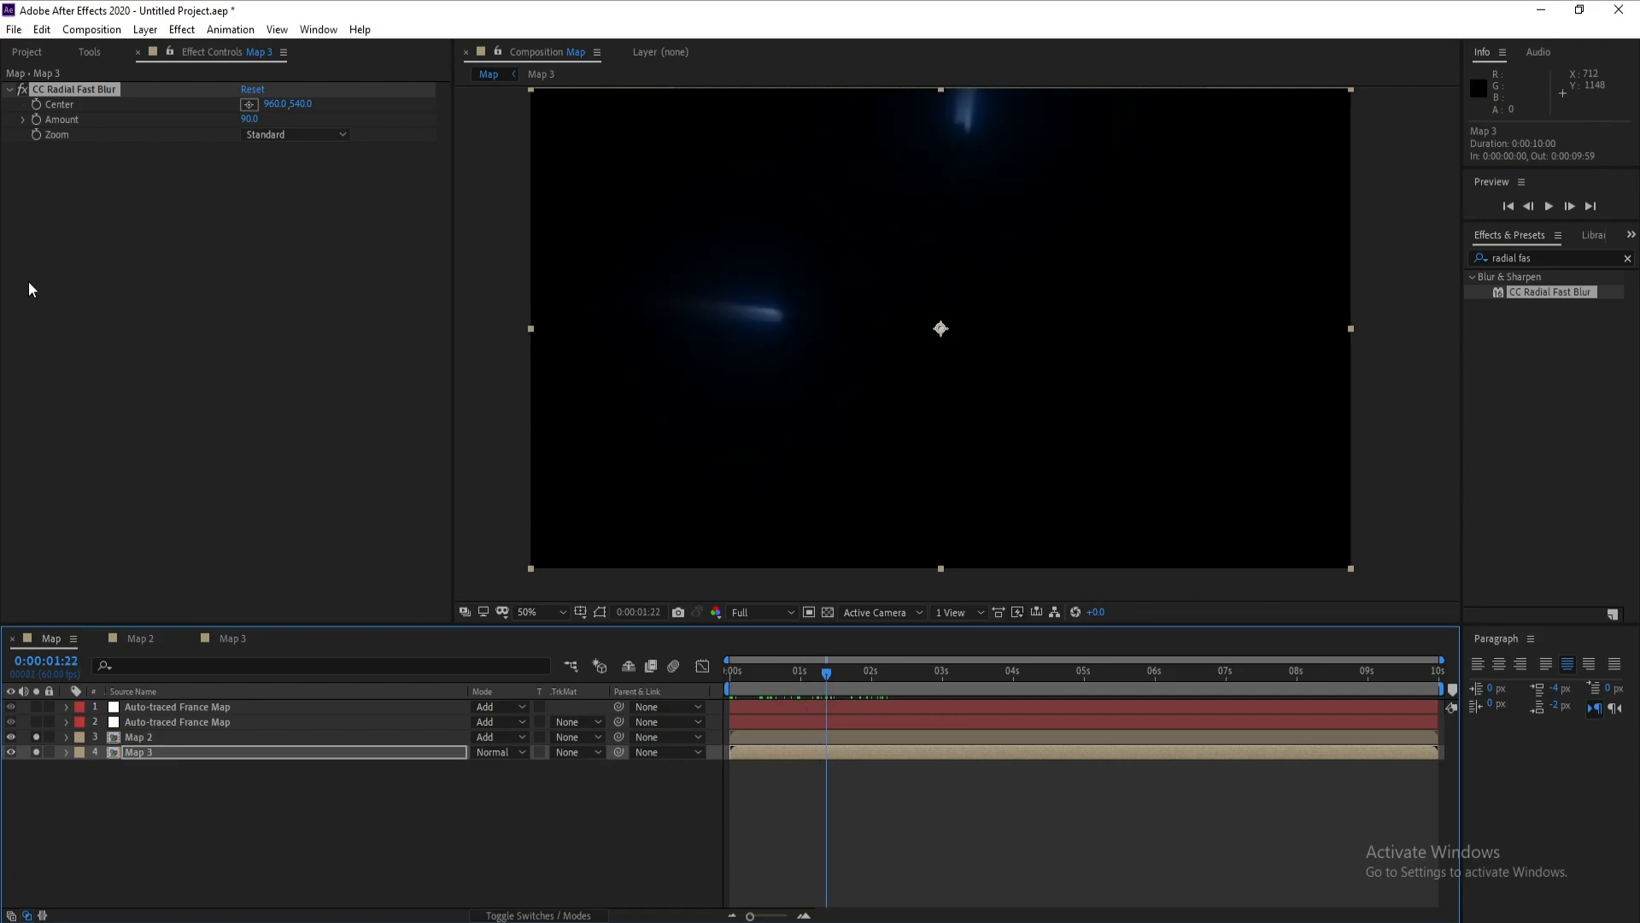
click(161, 739)
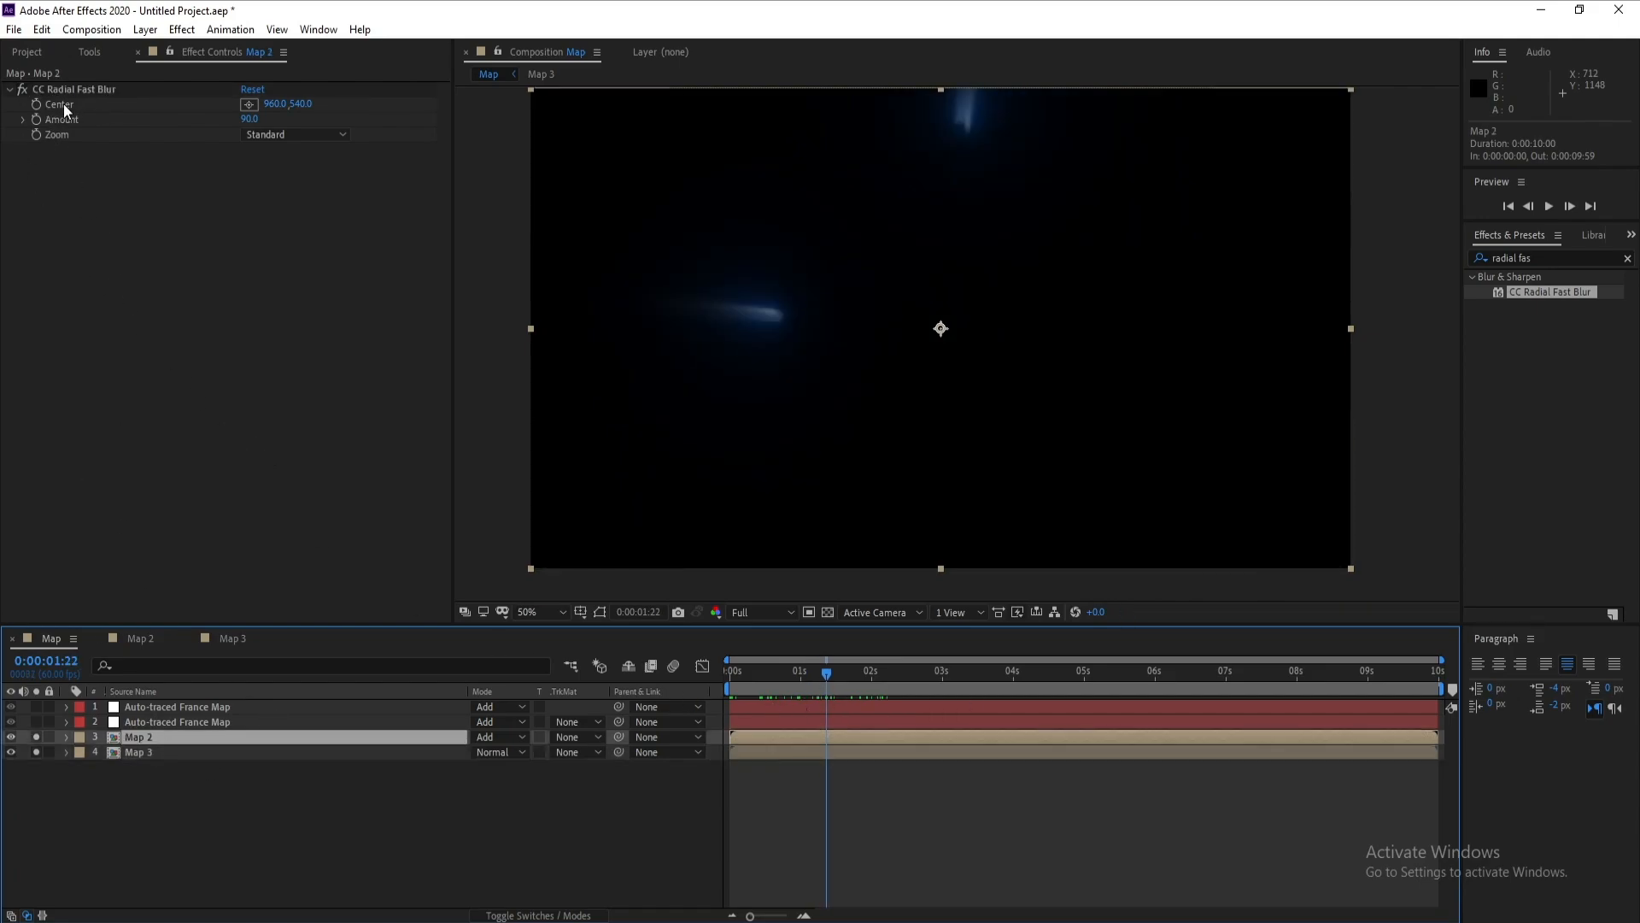
alt+click(38, 104)
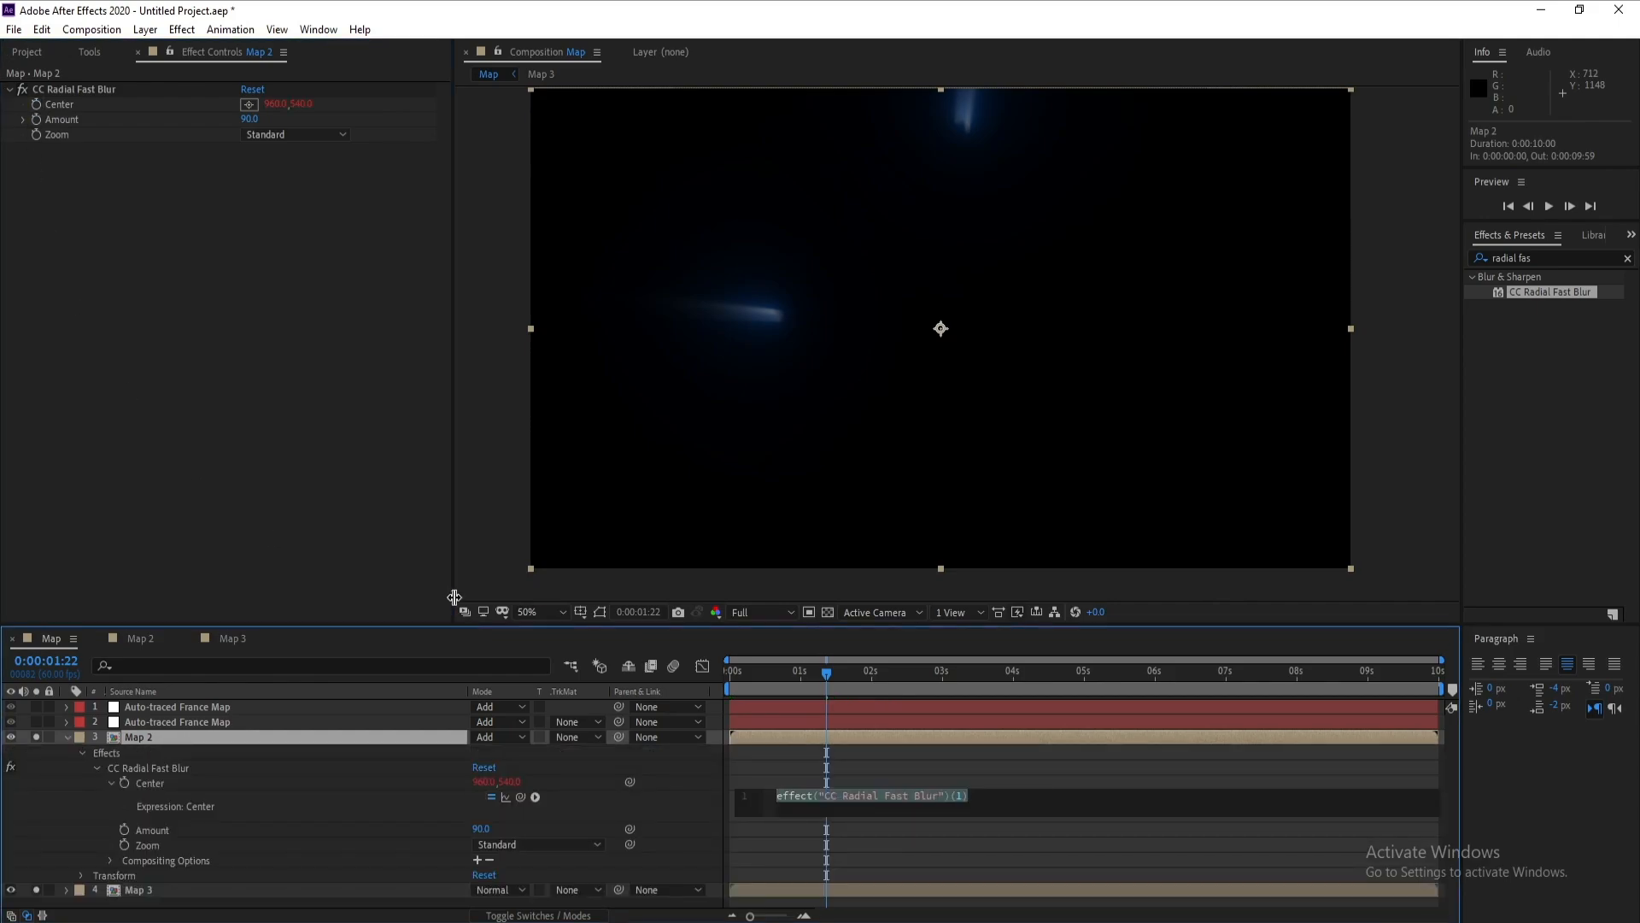
text(w)
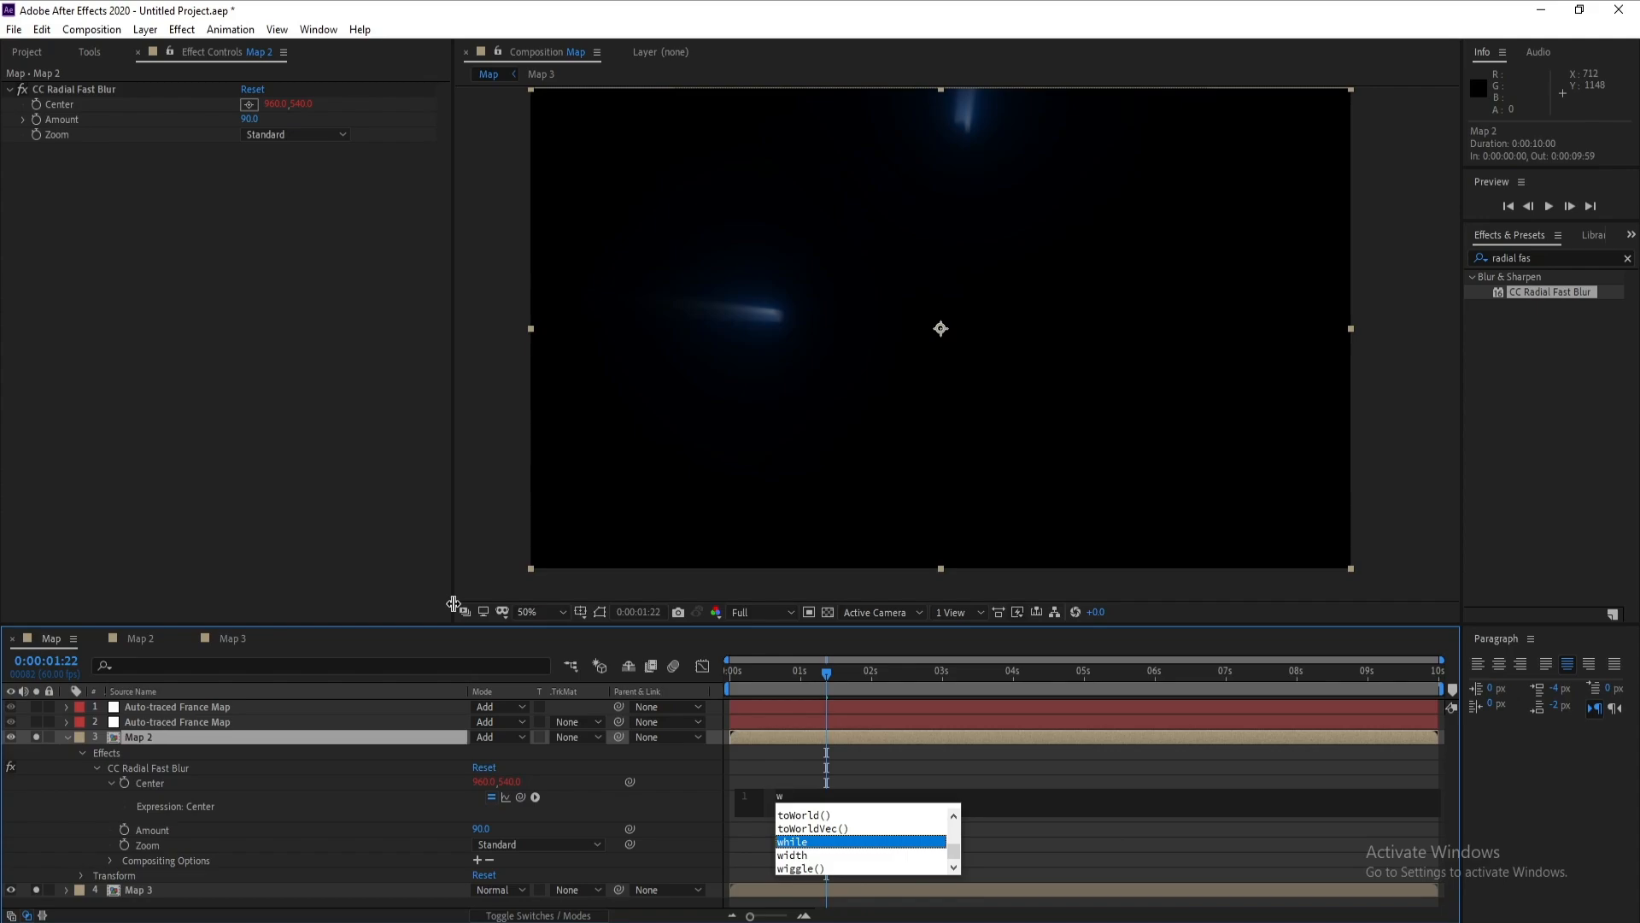
text(igg)
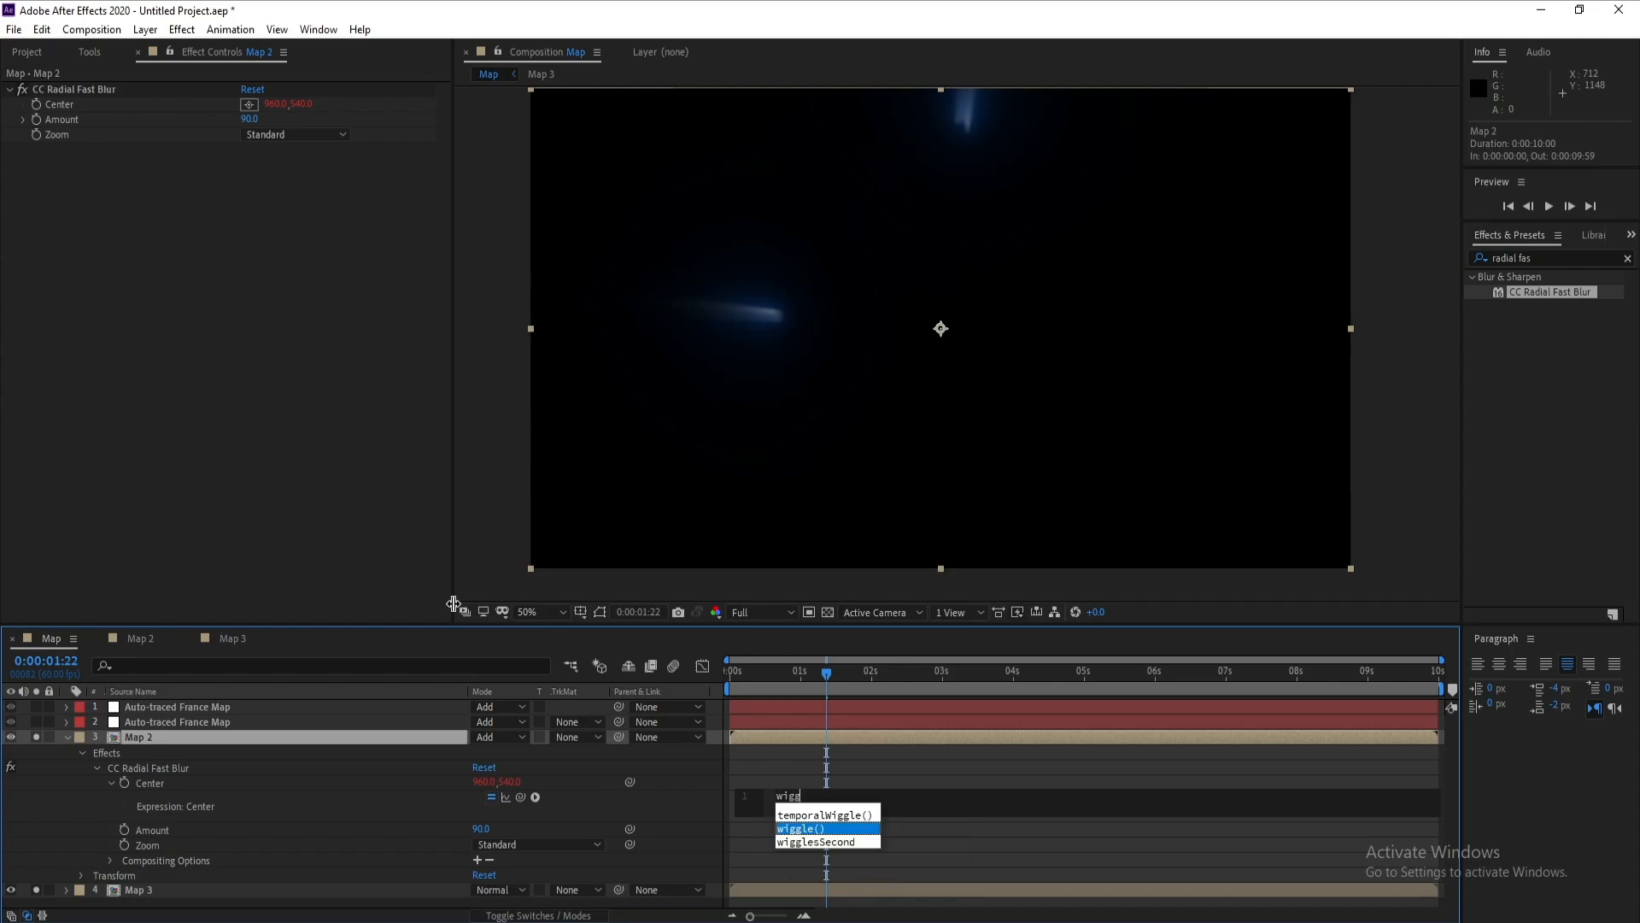
click(820, 829)
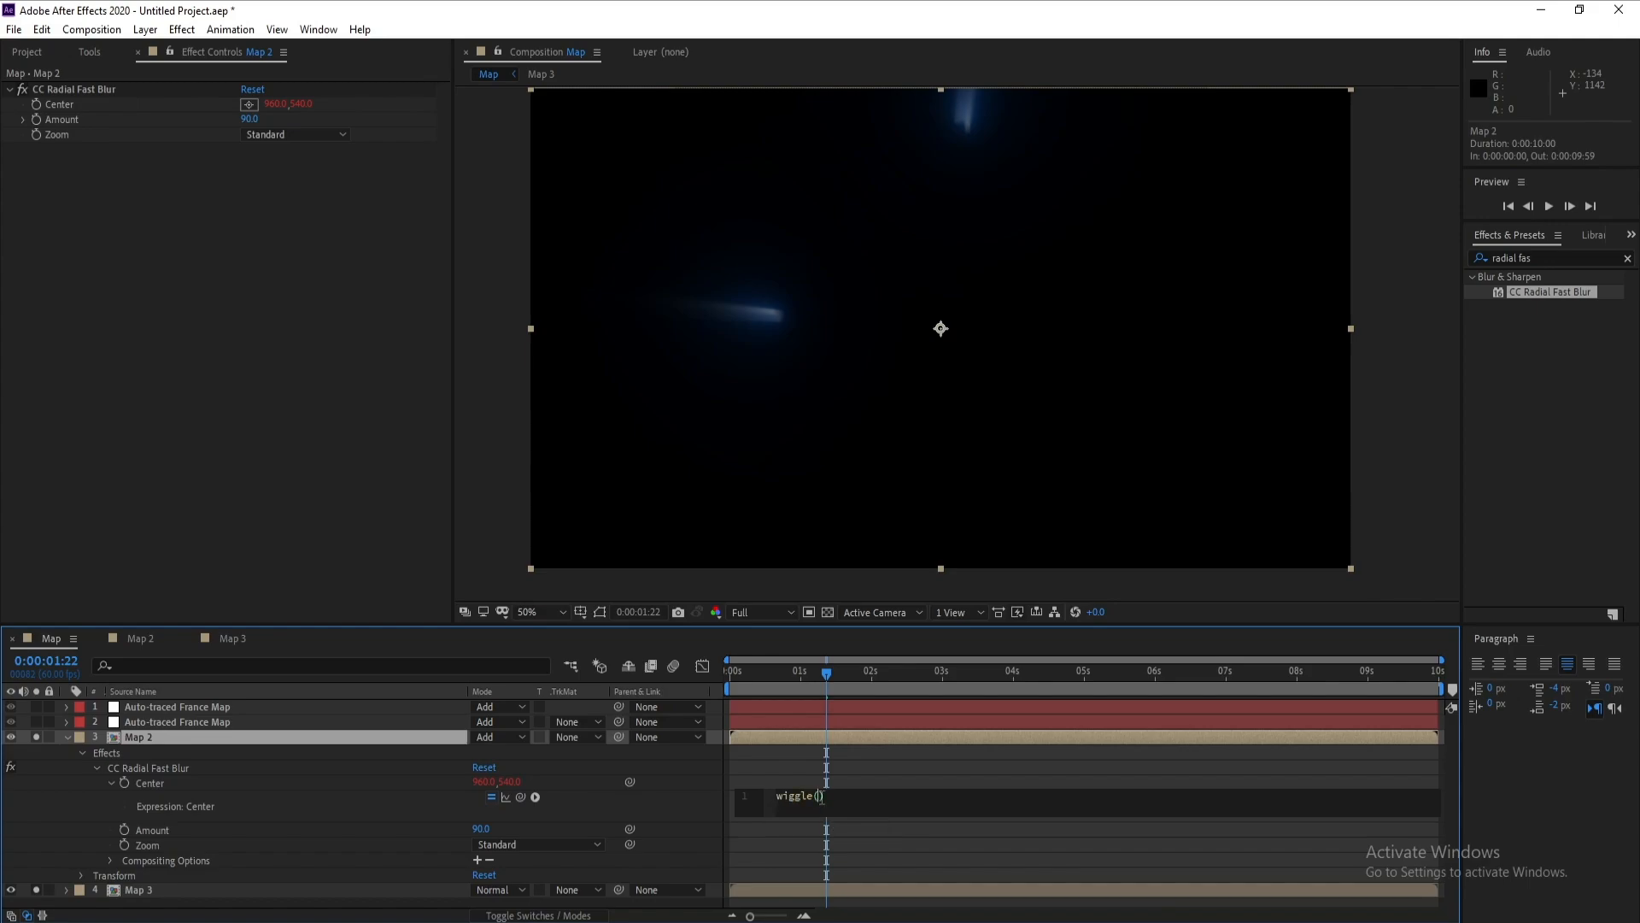
text(5,700)
click(488, 547)
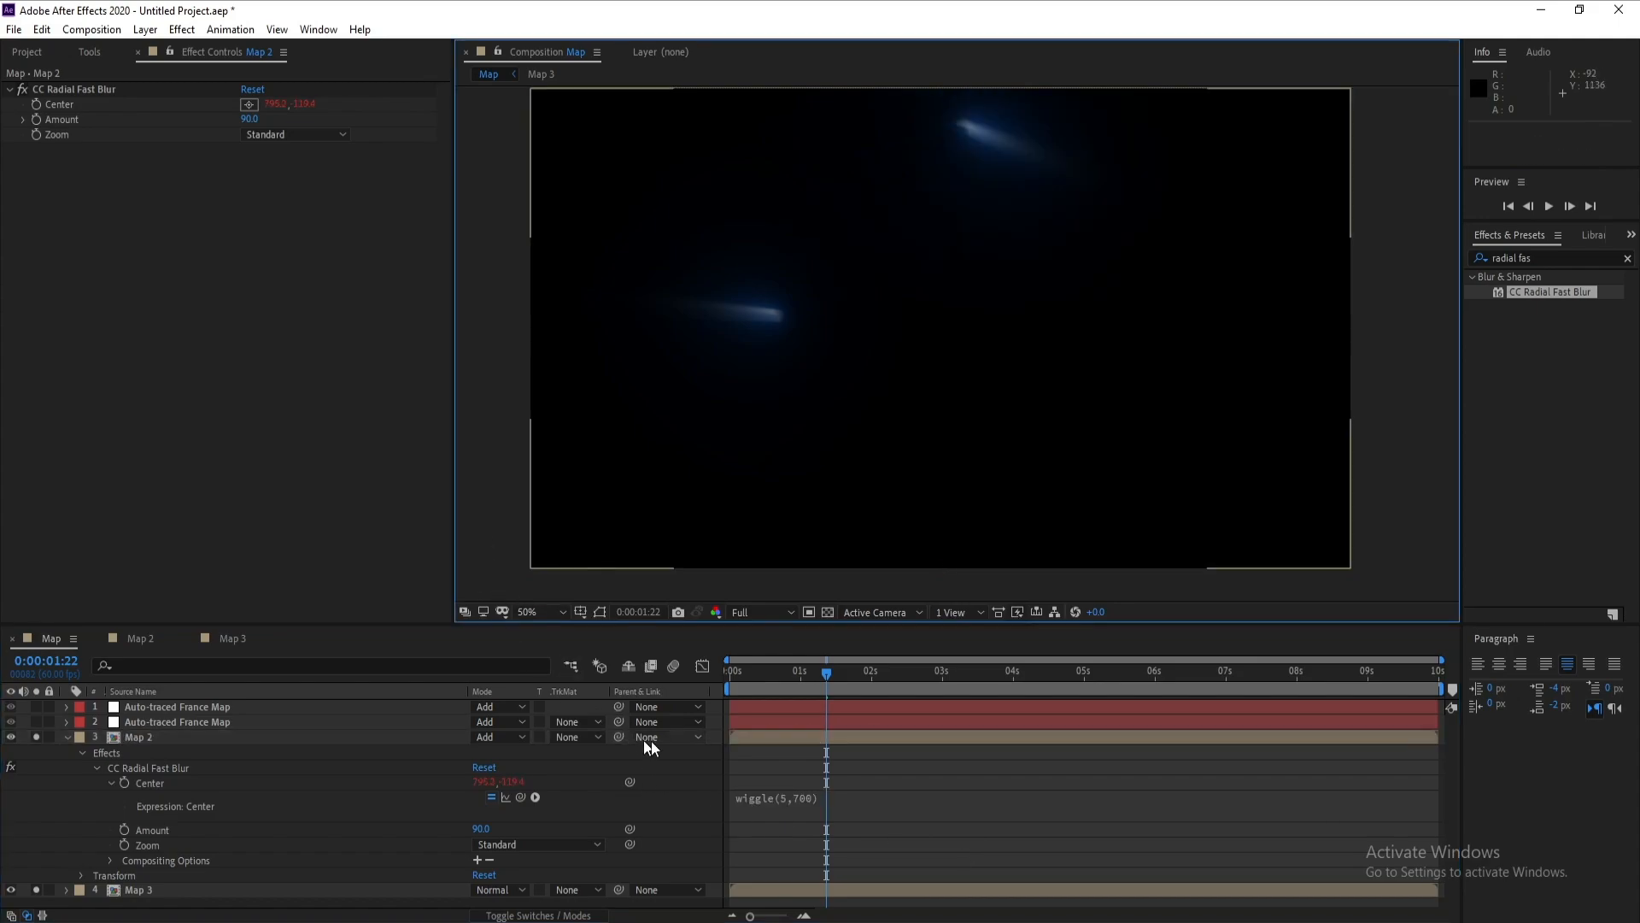
click(796, 674)
mouse_move(793, 679)
mouse_down()
mouse_move(750, 691)
mouse_move(812, 680)
mouse_move(796, 681)
mouse_up()
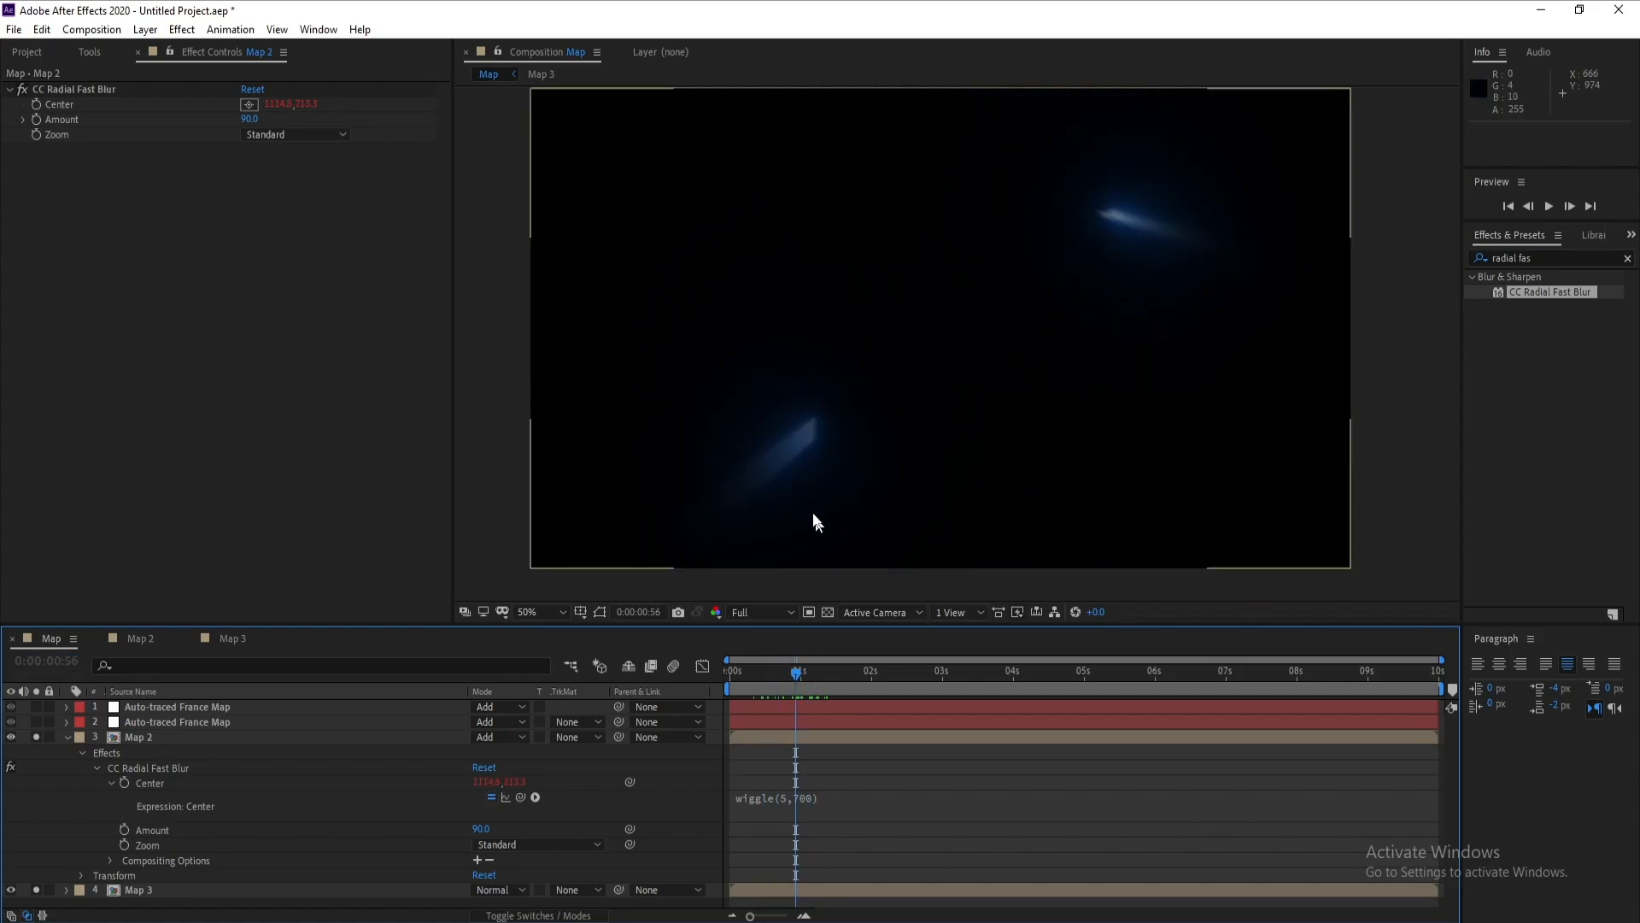
click(119, 742)
click(67, 736)
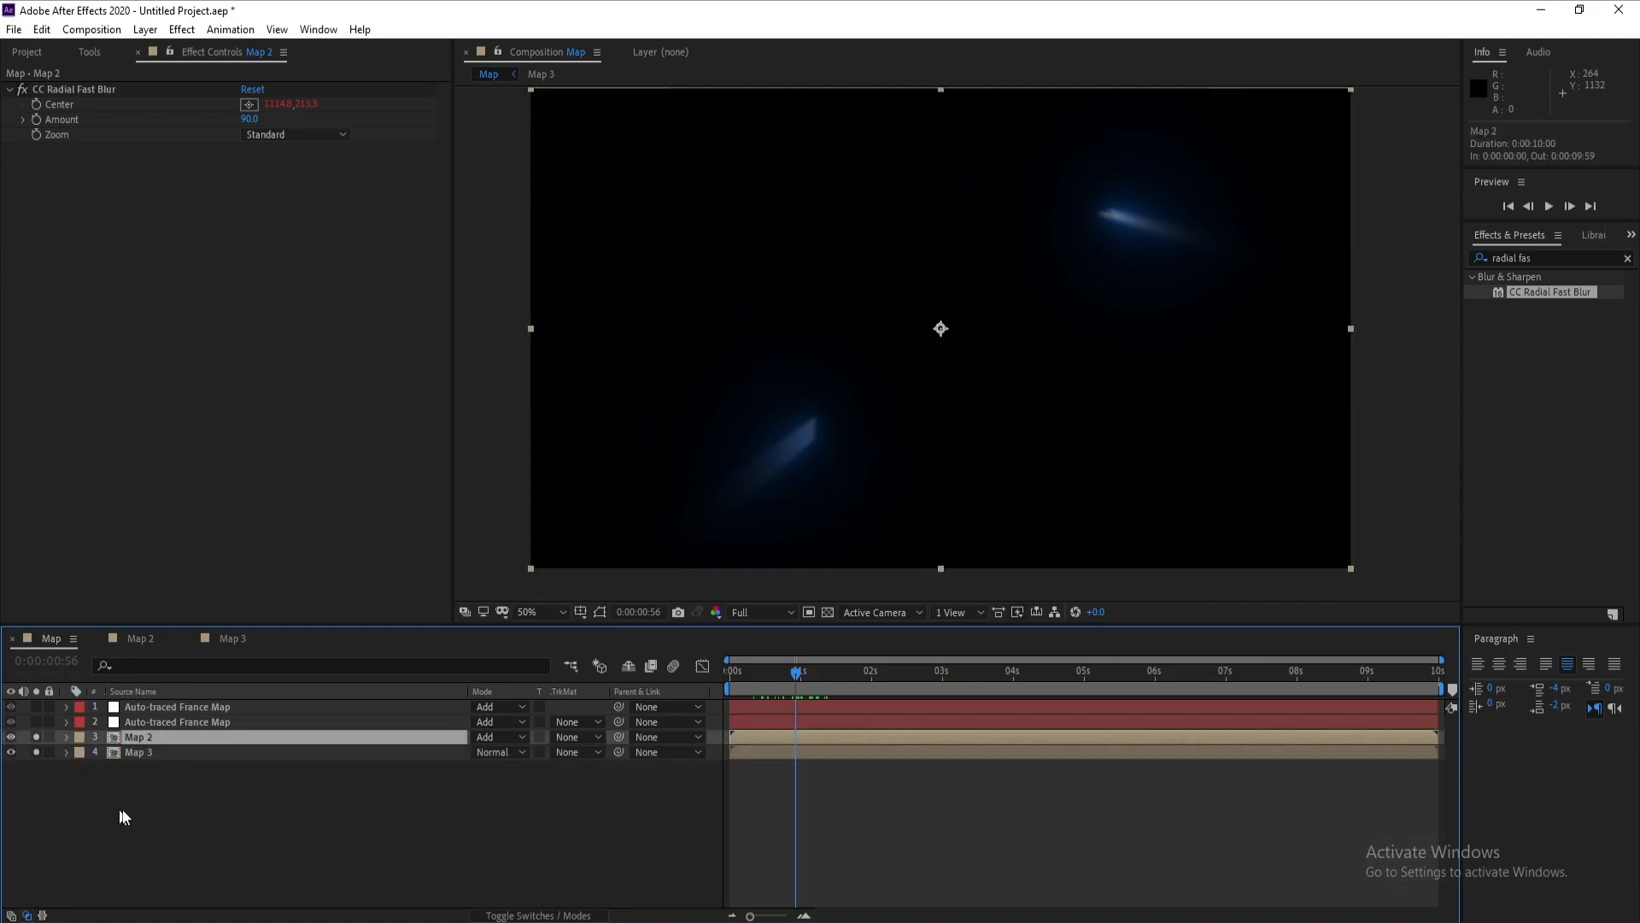
Step: Add the expression wiggle(5,700) to the Center of the CC Radial Fast Blur on the Map 3 layer
click(146, 747)
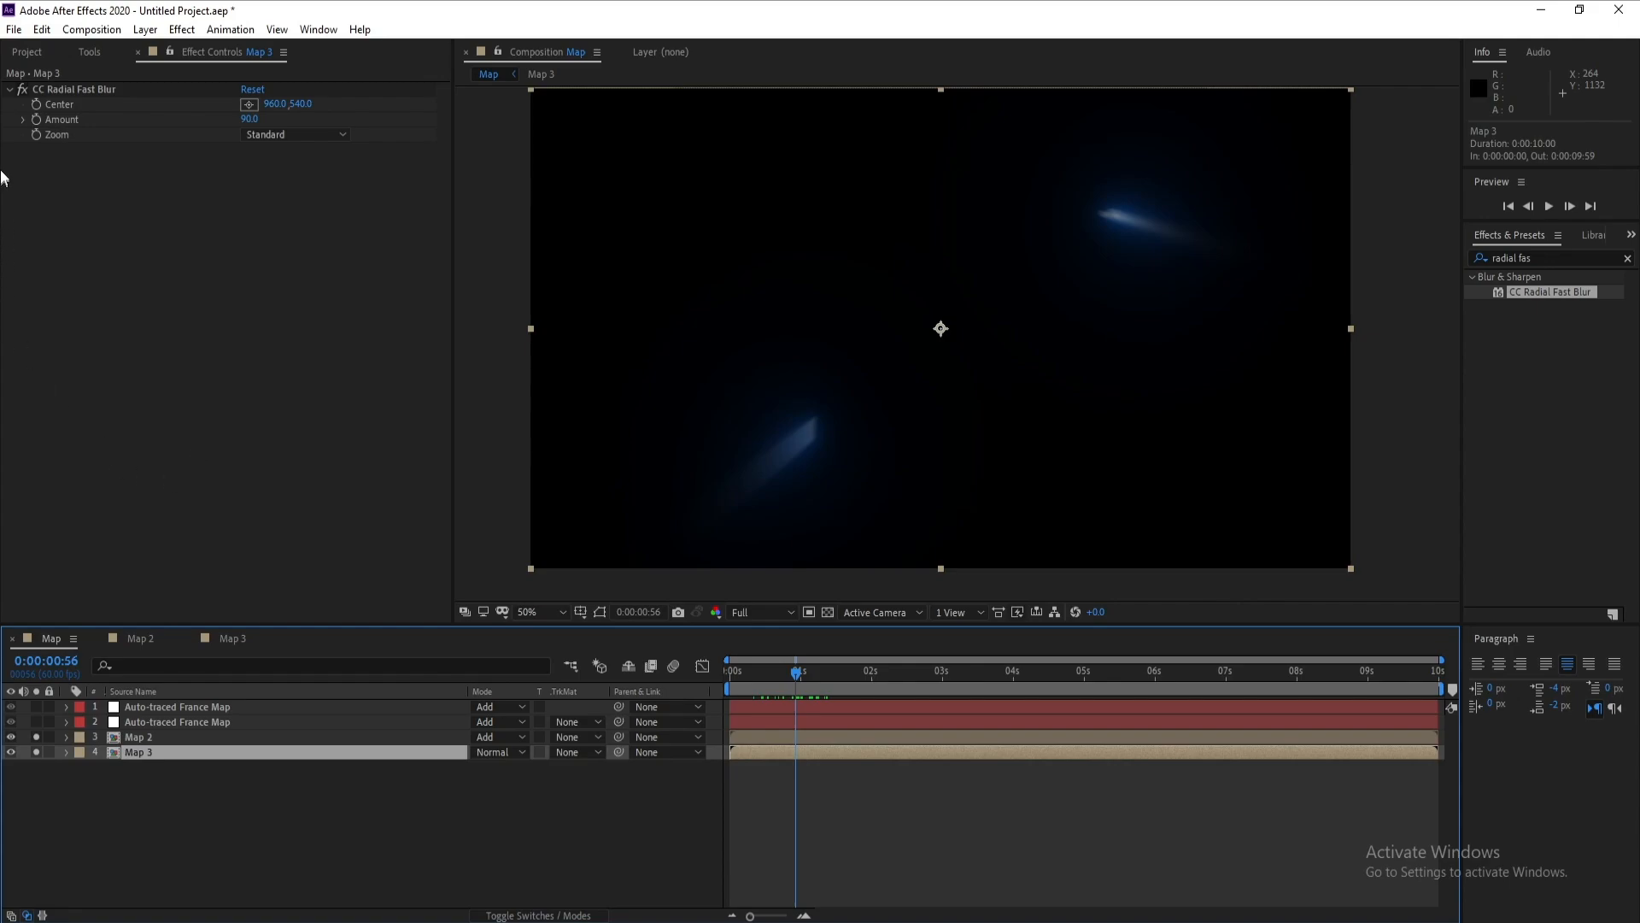
alt+click(36, 104)
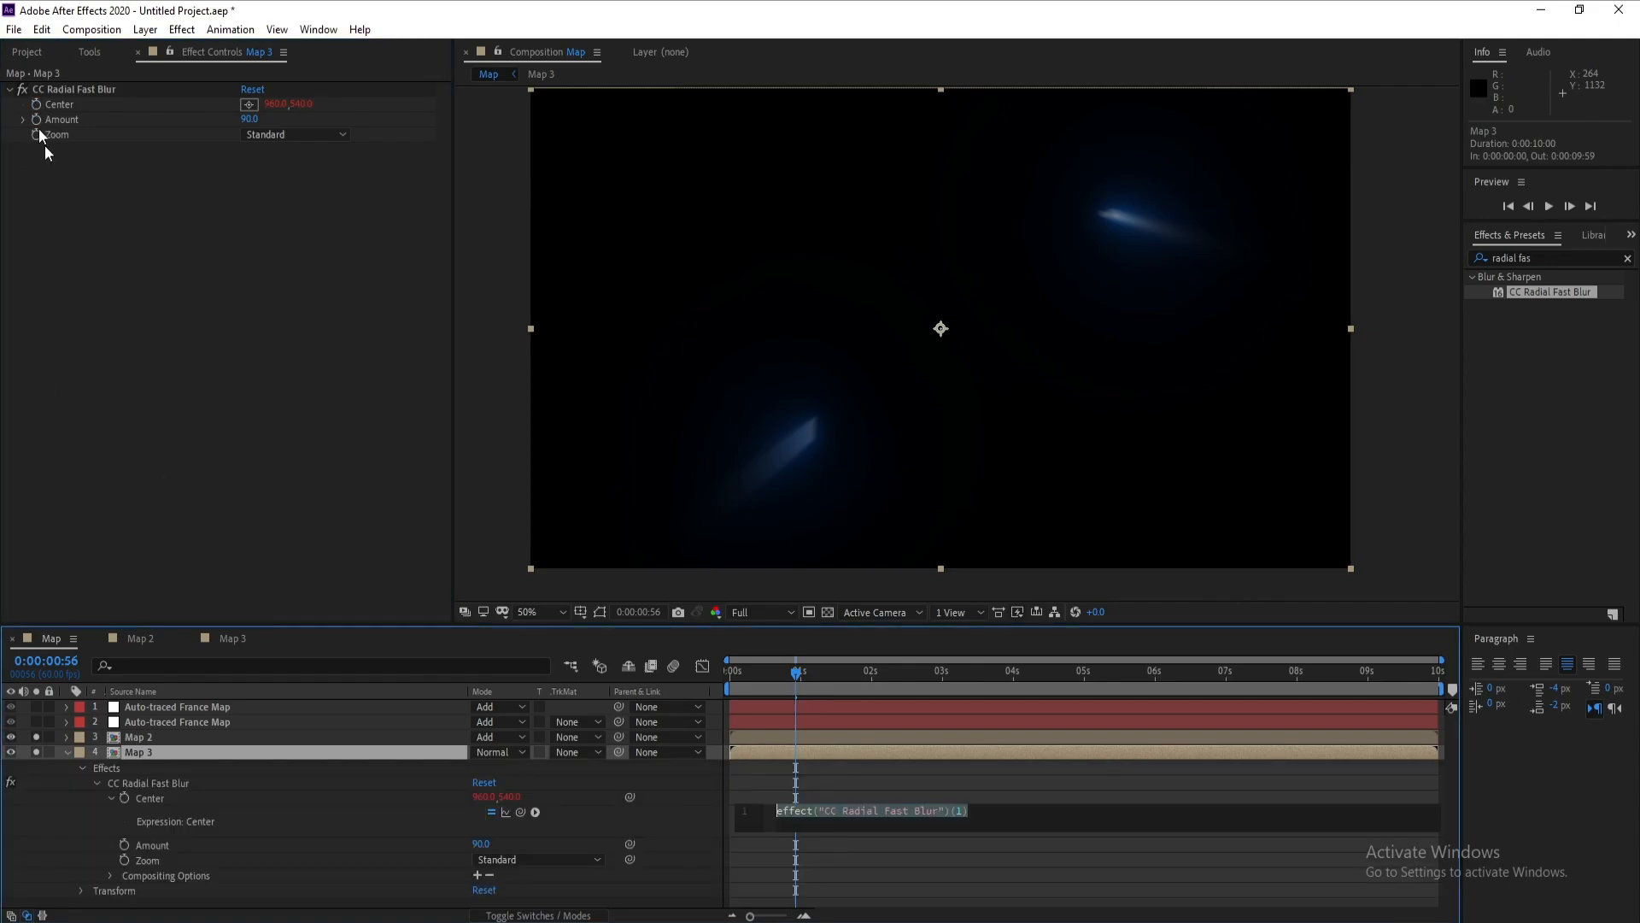
text(w)
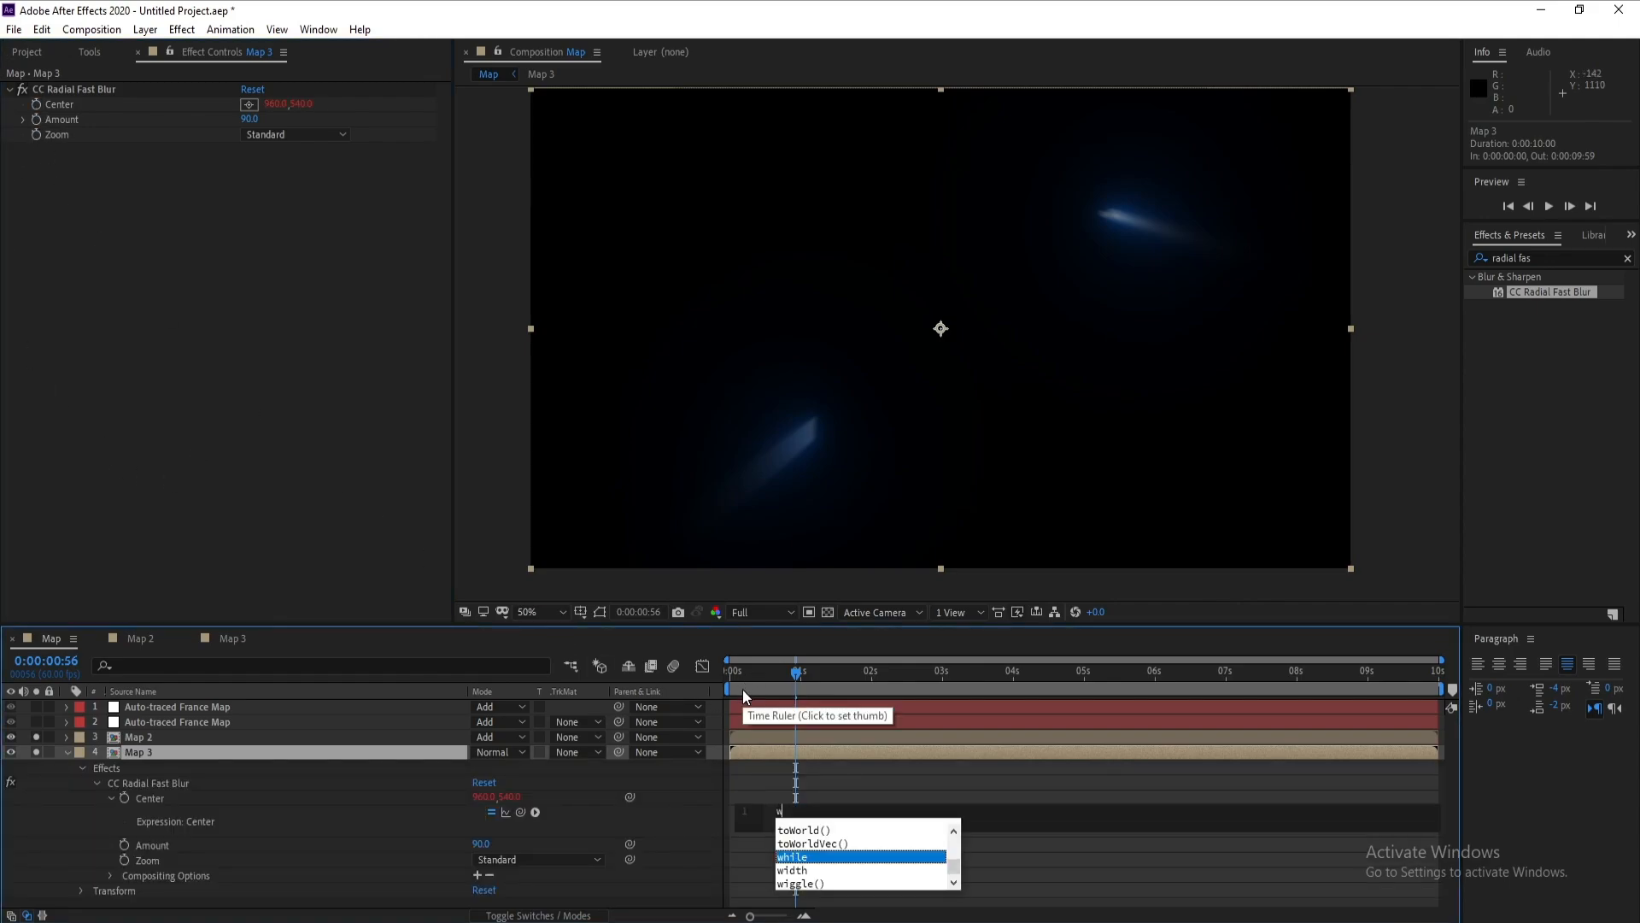
text(ig)
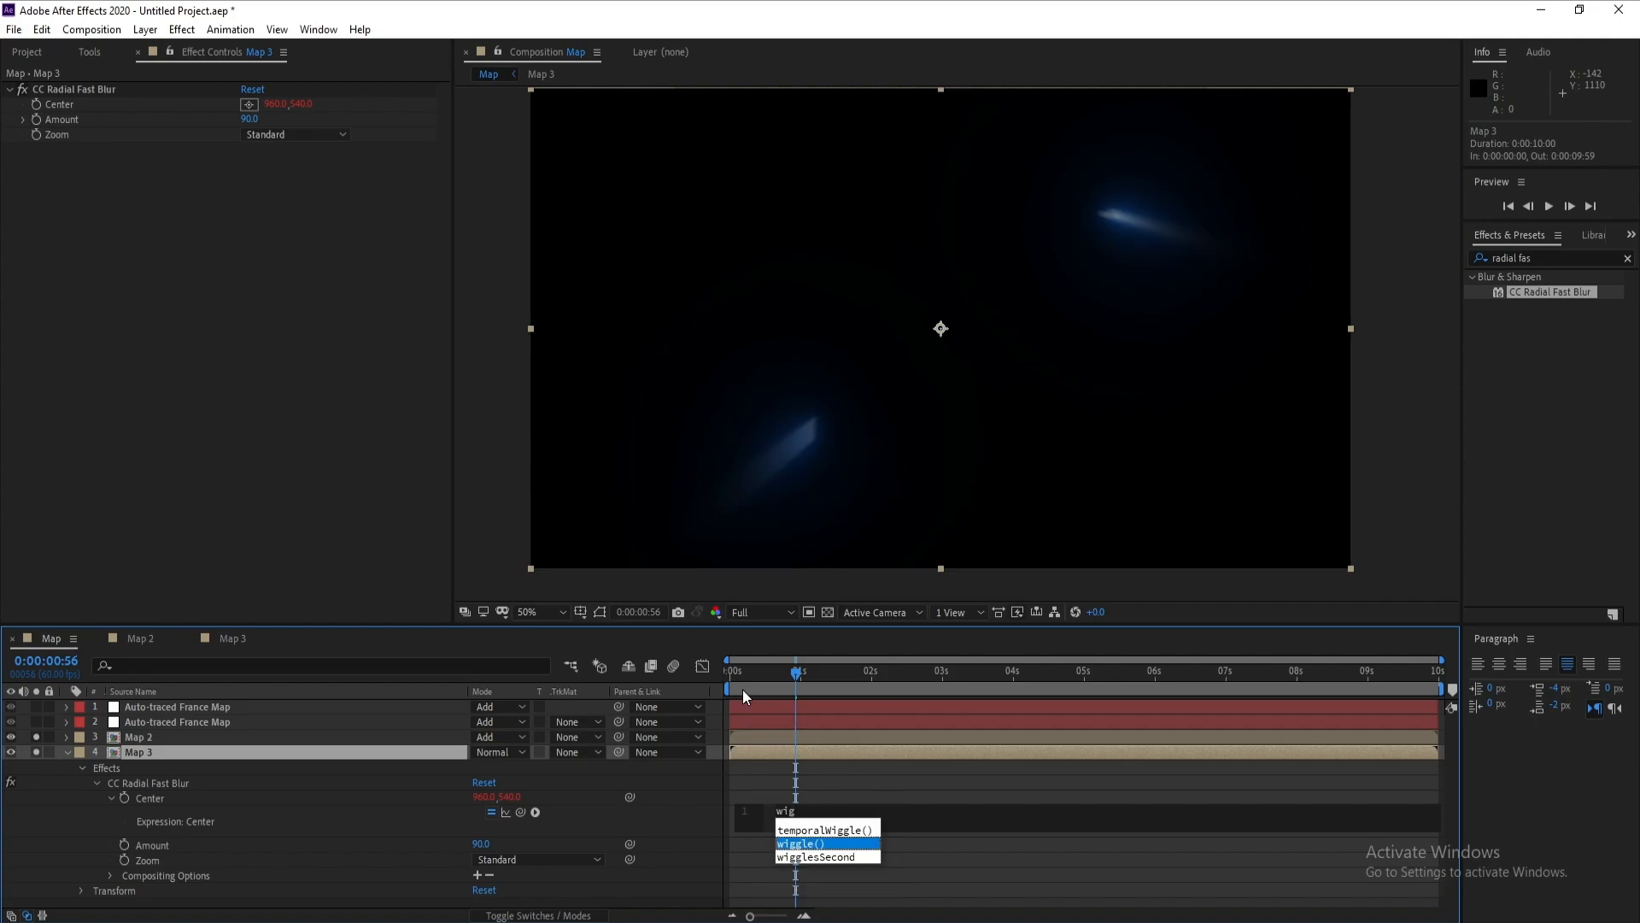
key(Return)
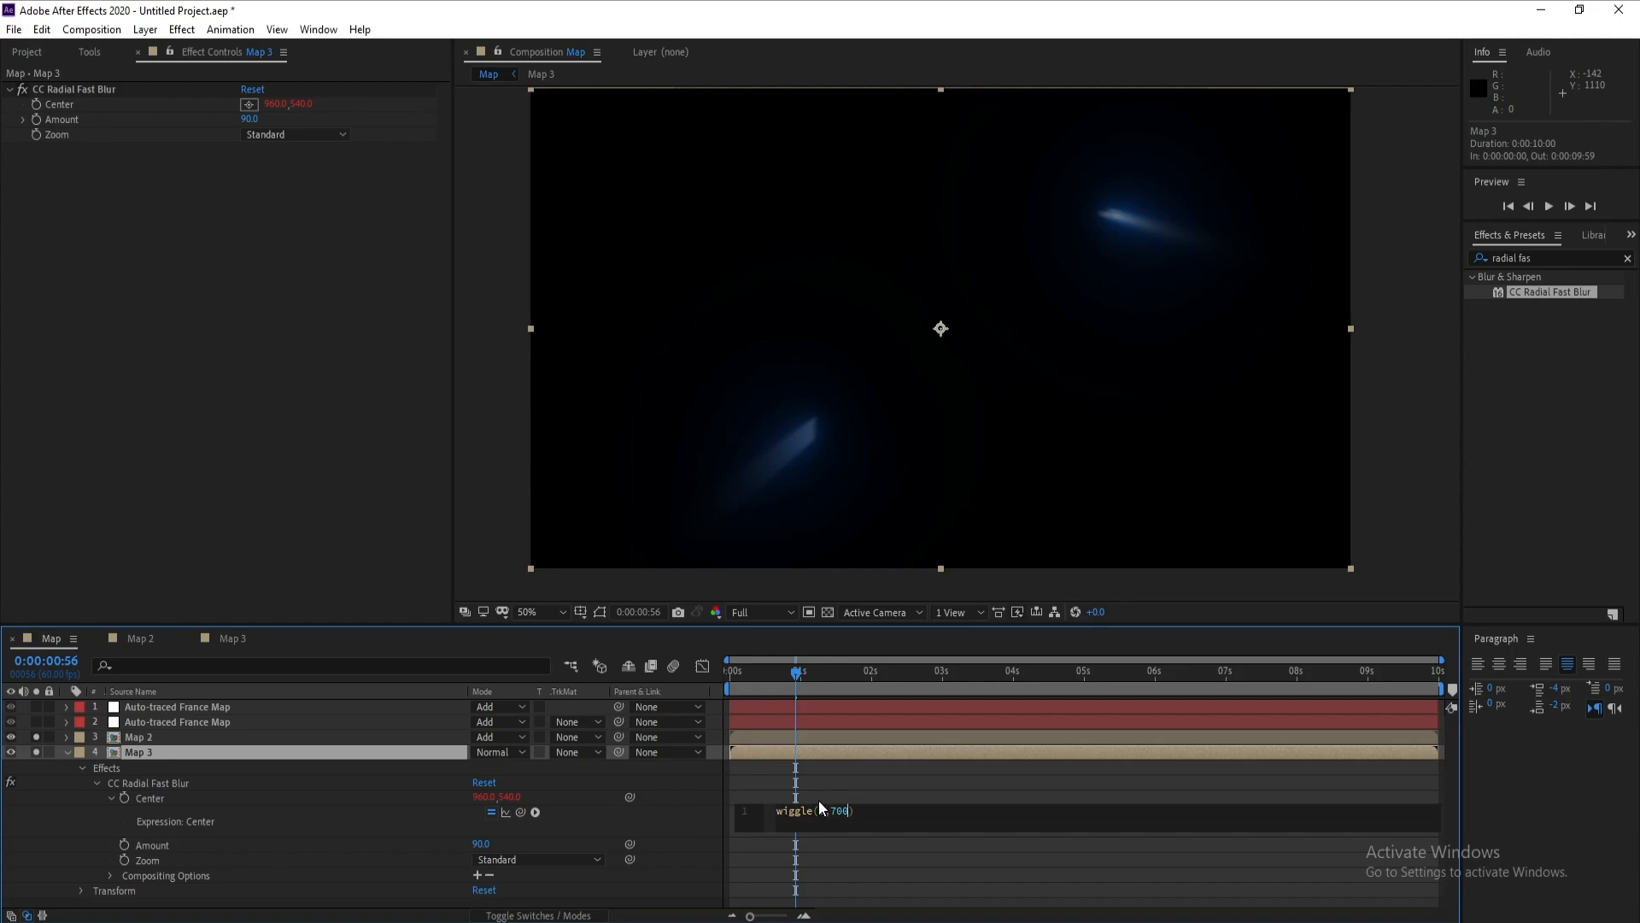
text(5,700)
click(484, 560)
click(68, 753)
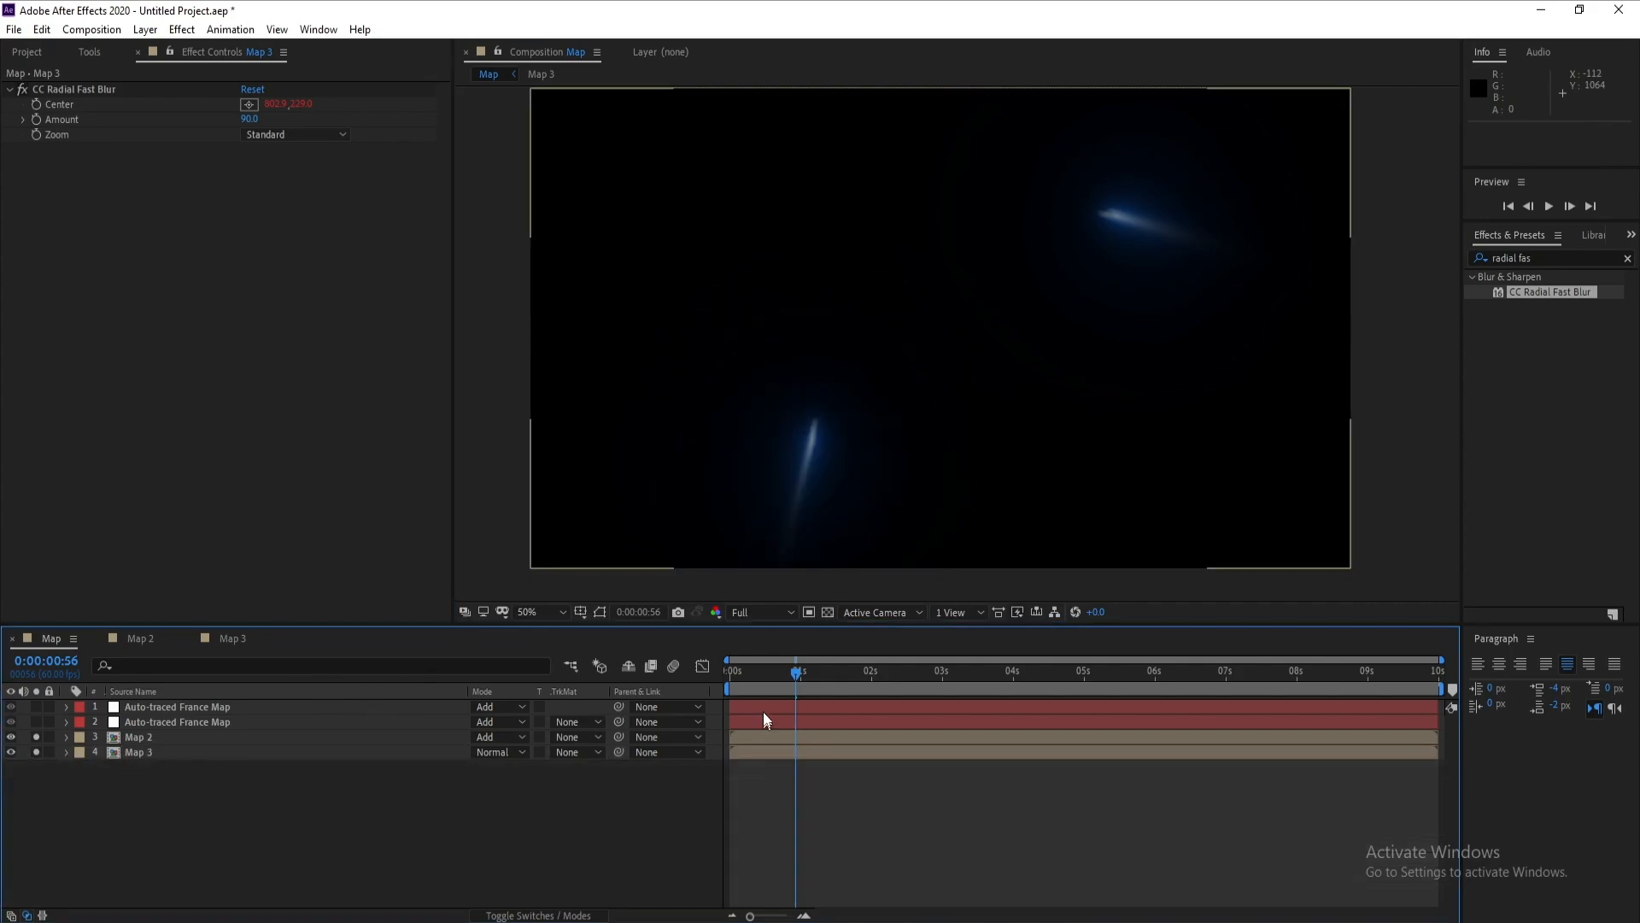
Step: Scrub between one and two seconds to check both light streaks, and turn off solo for Map 2 and Map 3
drag(792, 674, 853, 680)
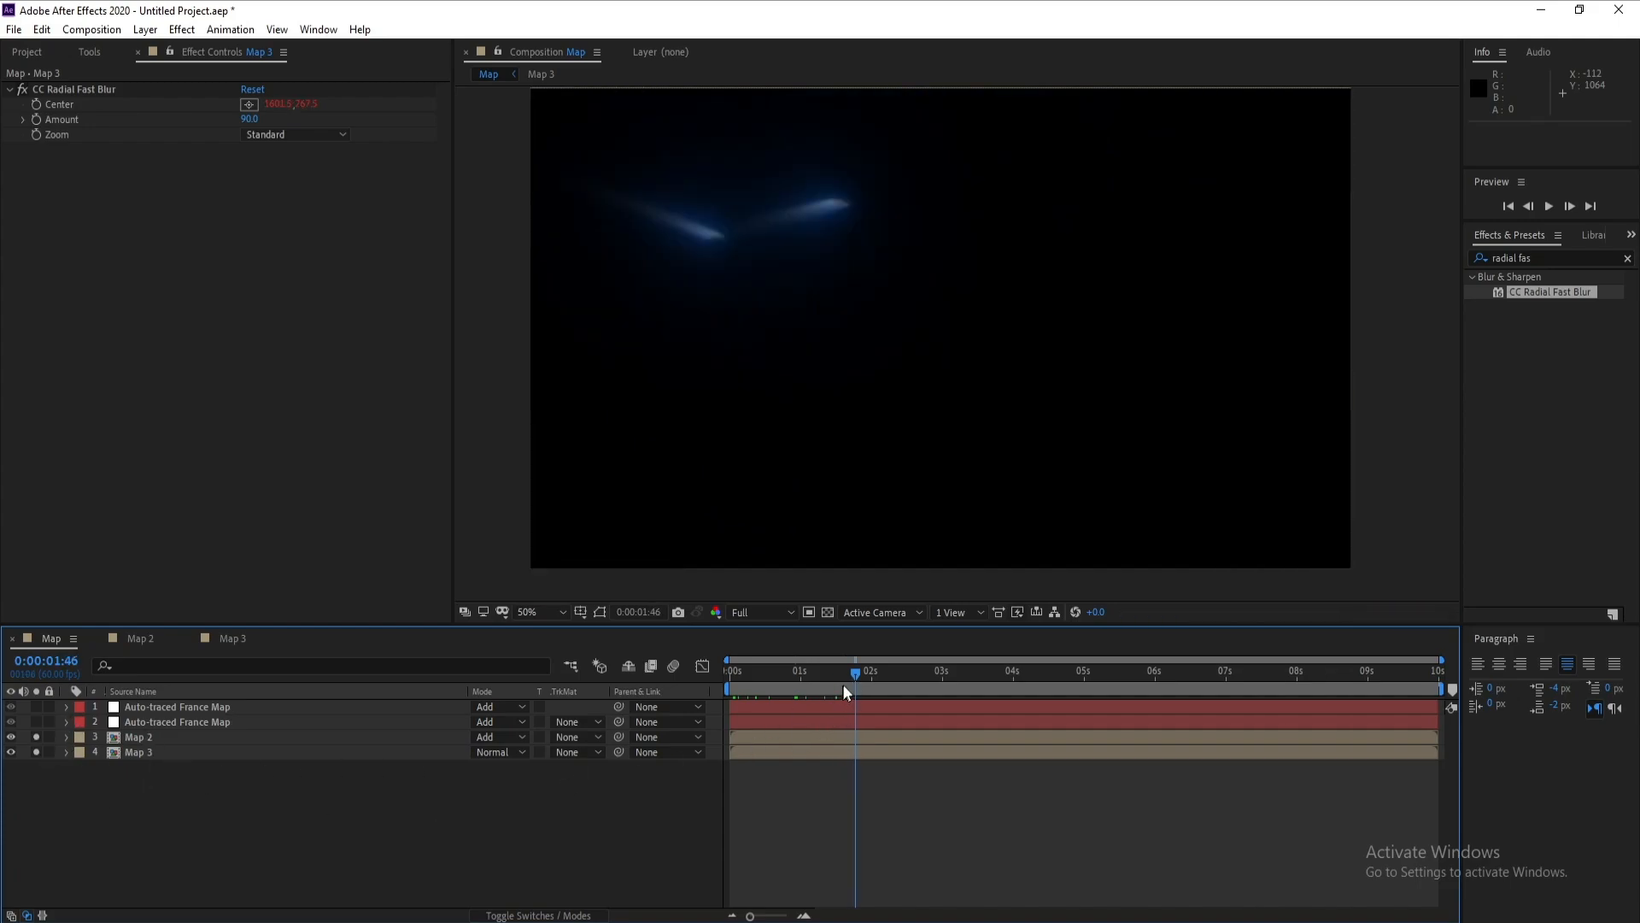
drag(848, 675, 838, 676)
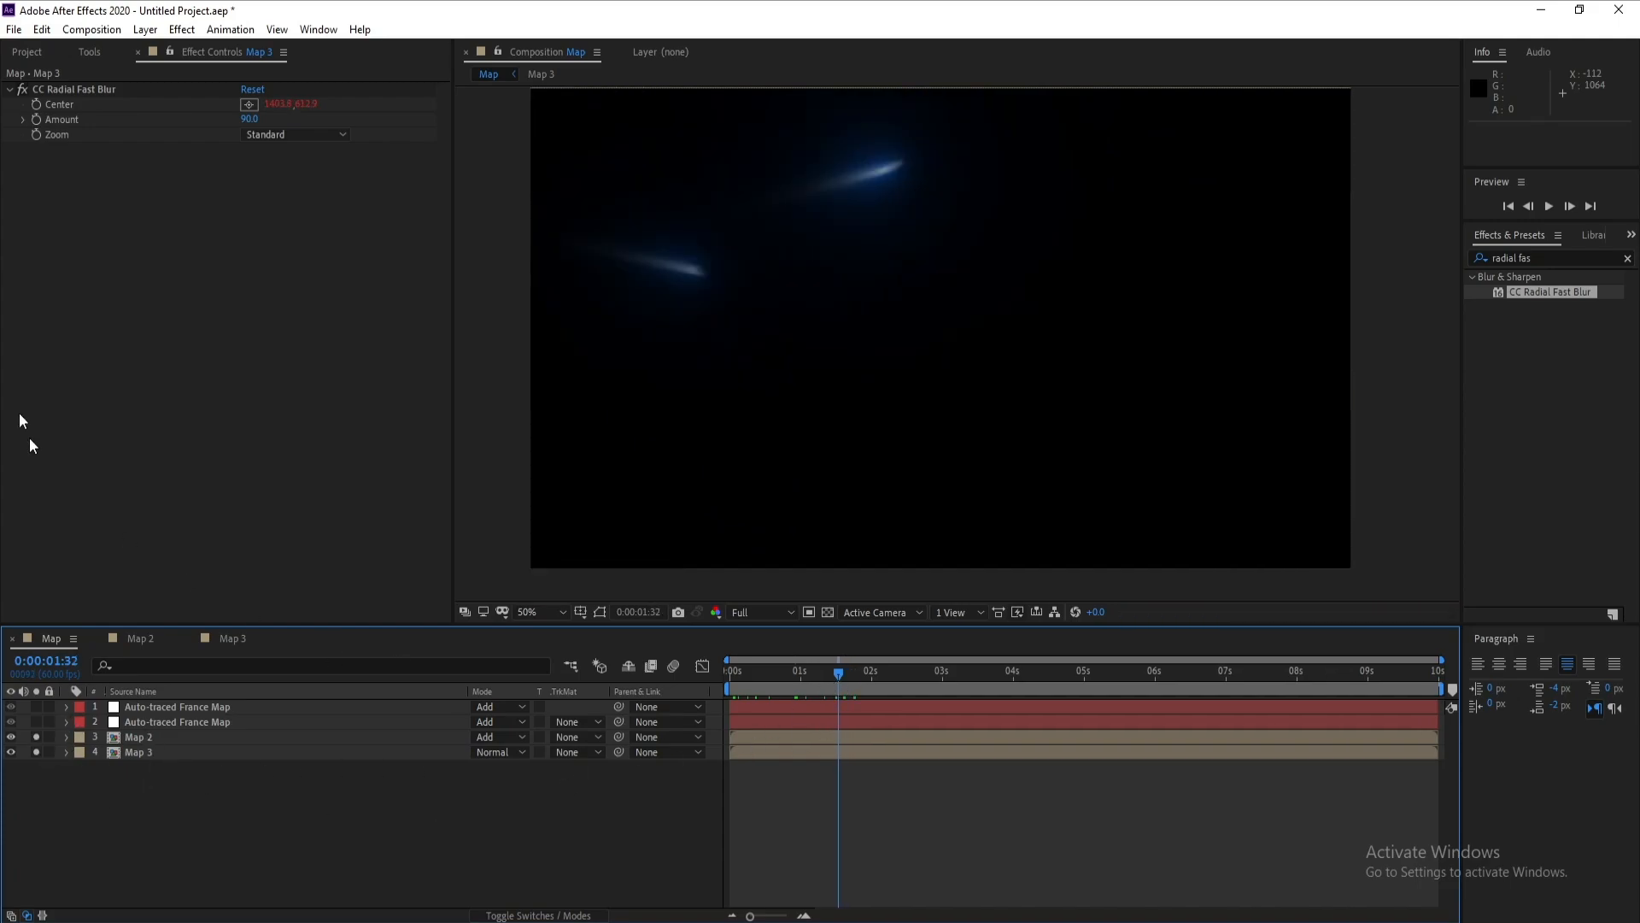
click(36, 736)
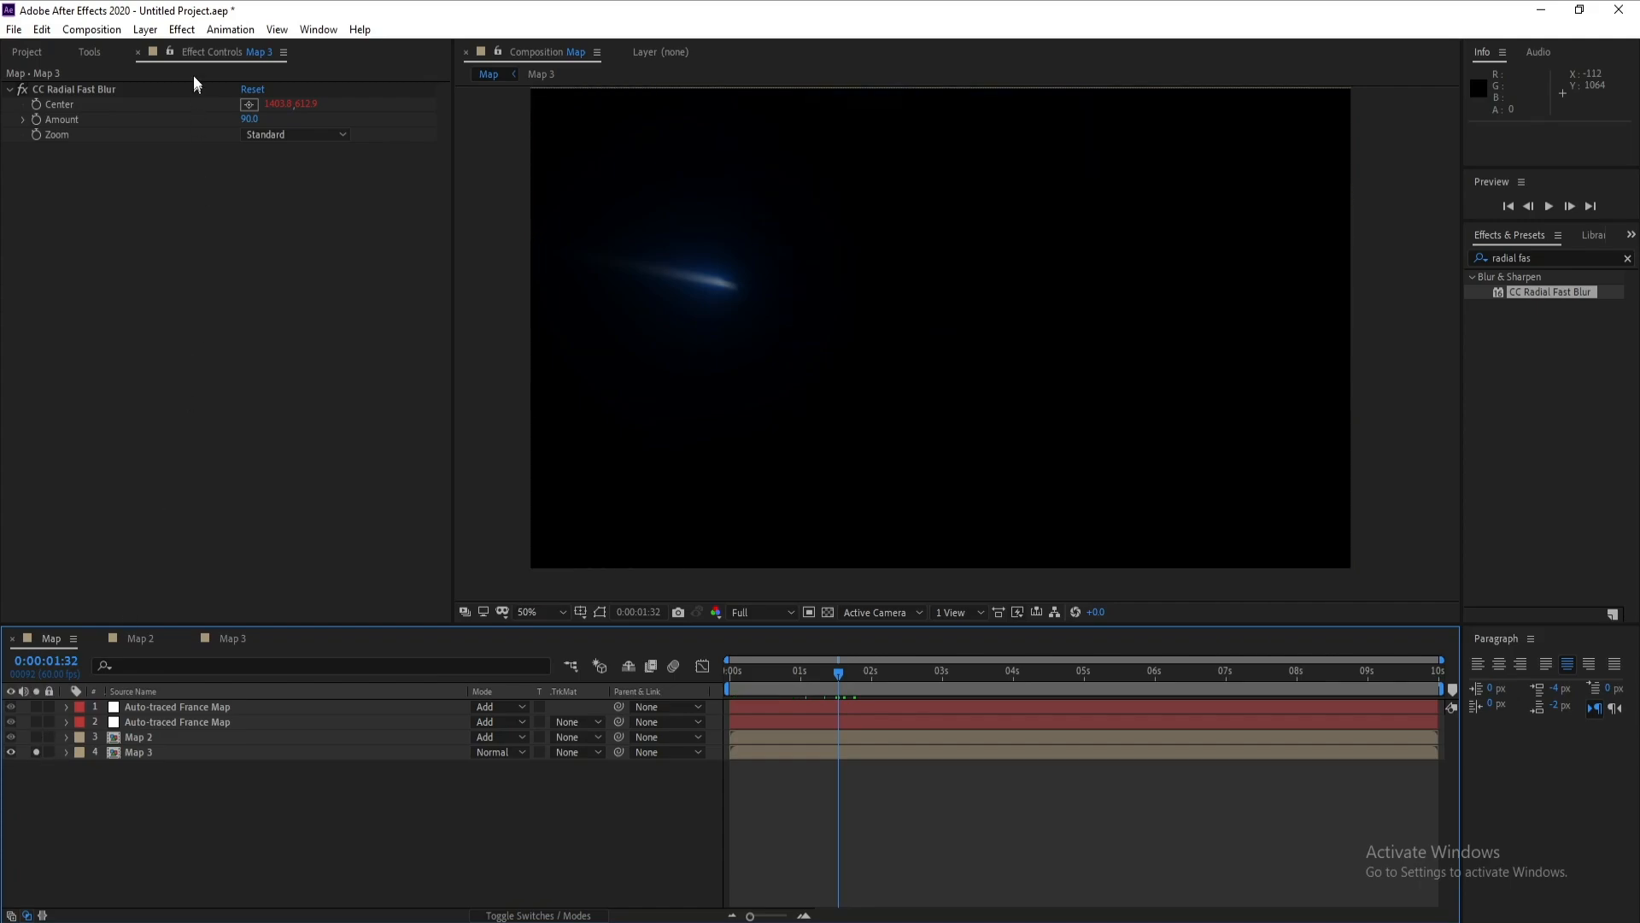
click(36, 752)
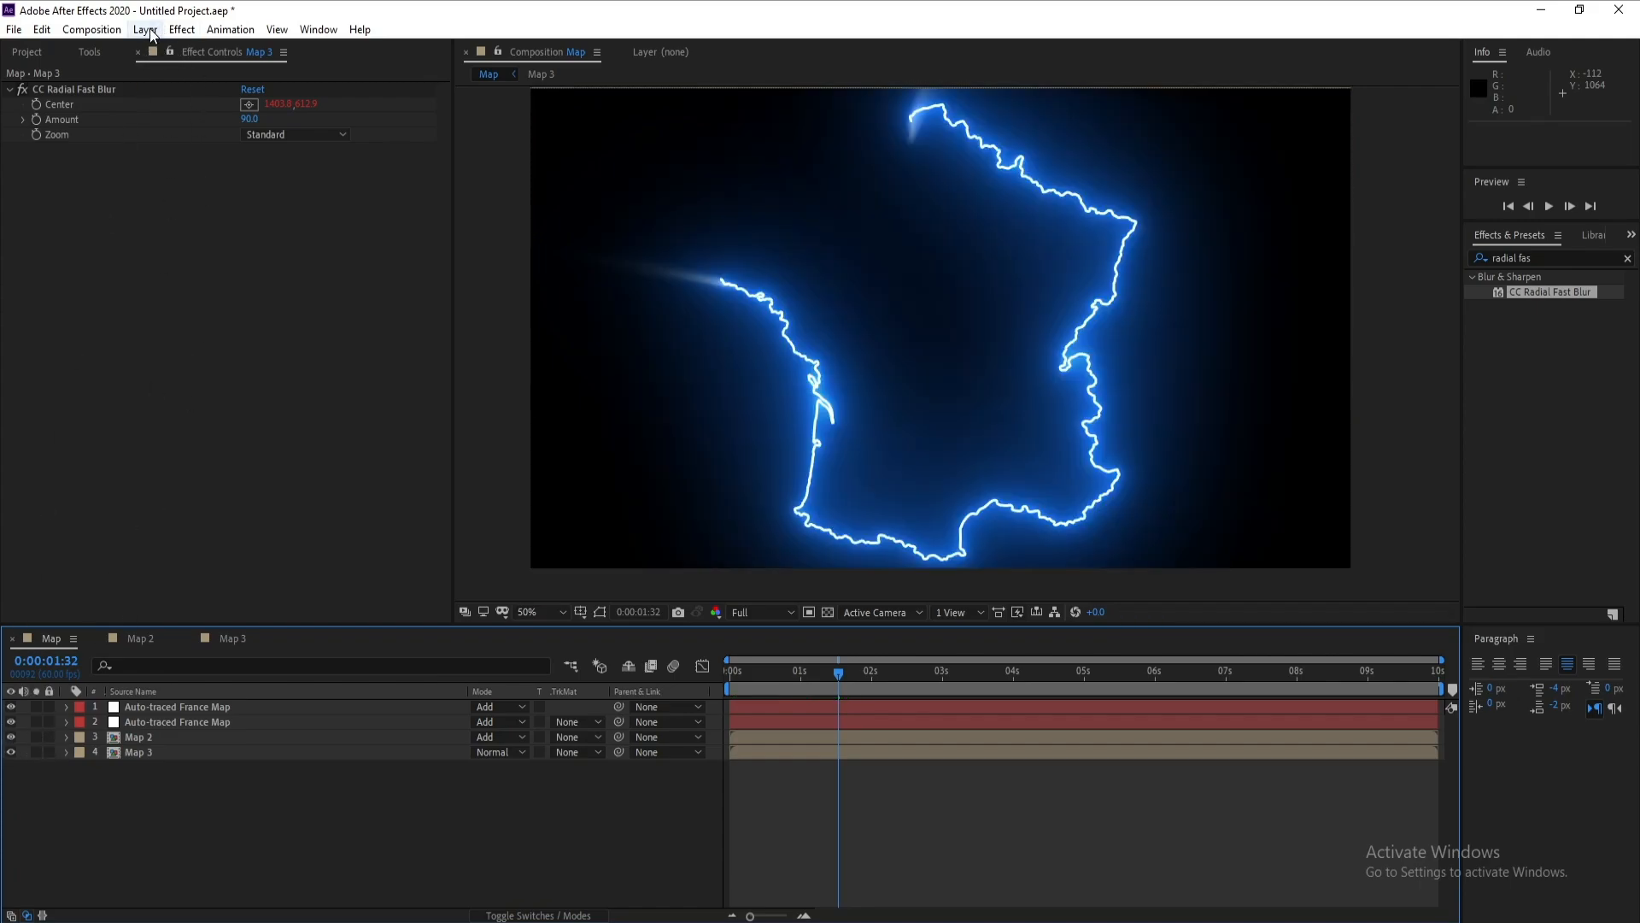
Step: Create a new text layer reading "France"
click(145, 29)
mouse_move(167, 50)
click(475, 50)
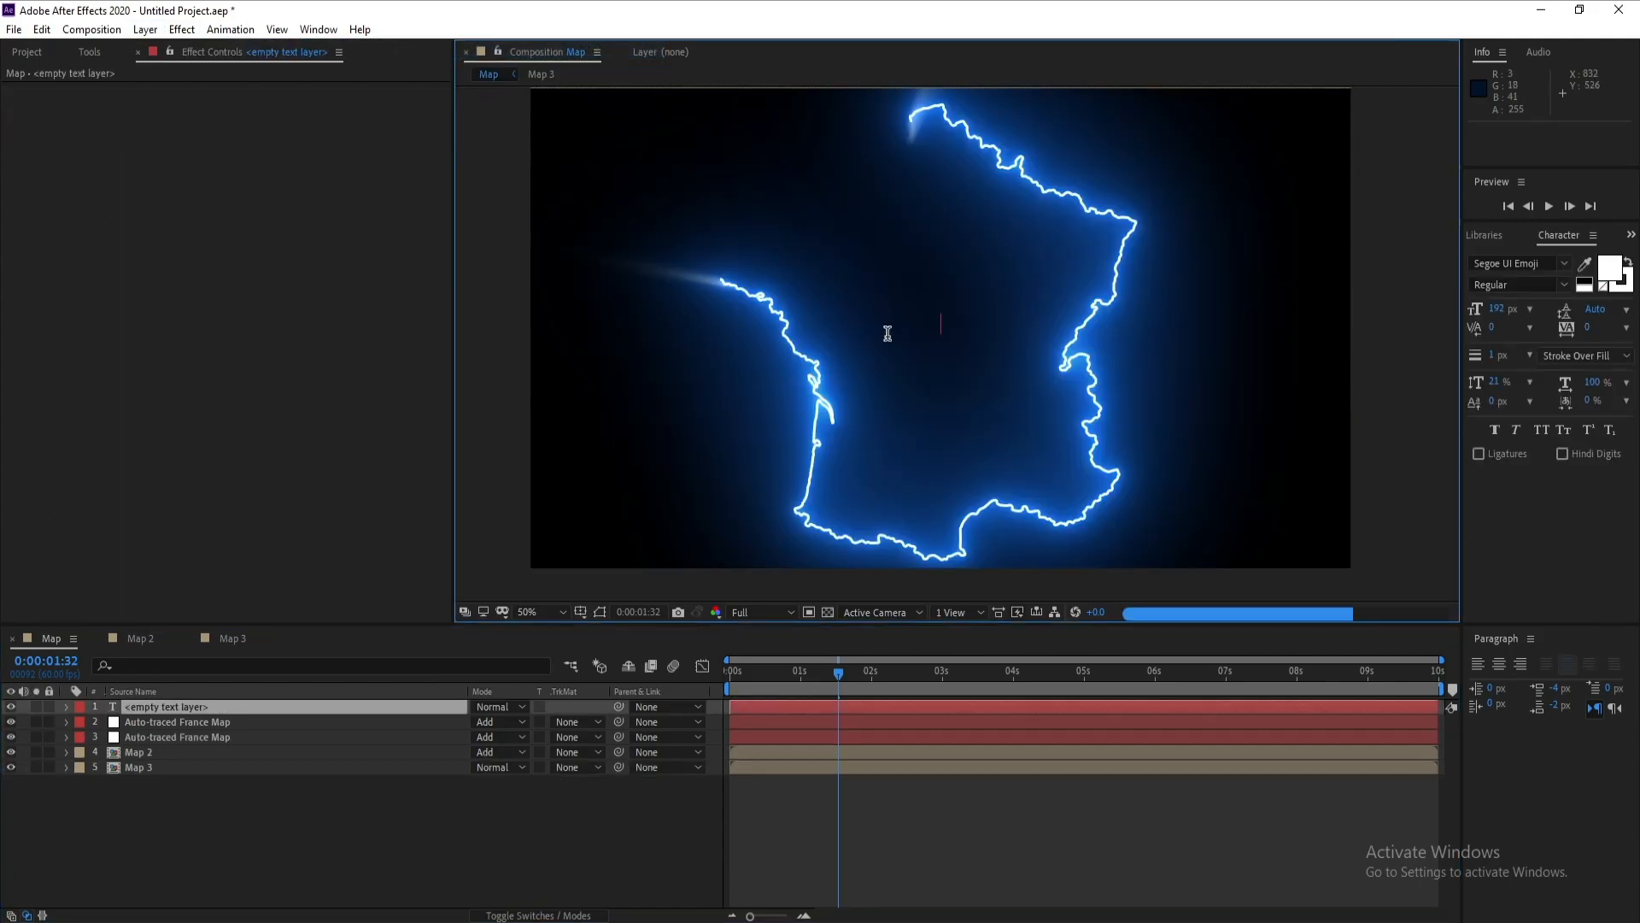
text(France)
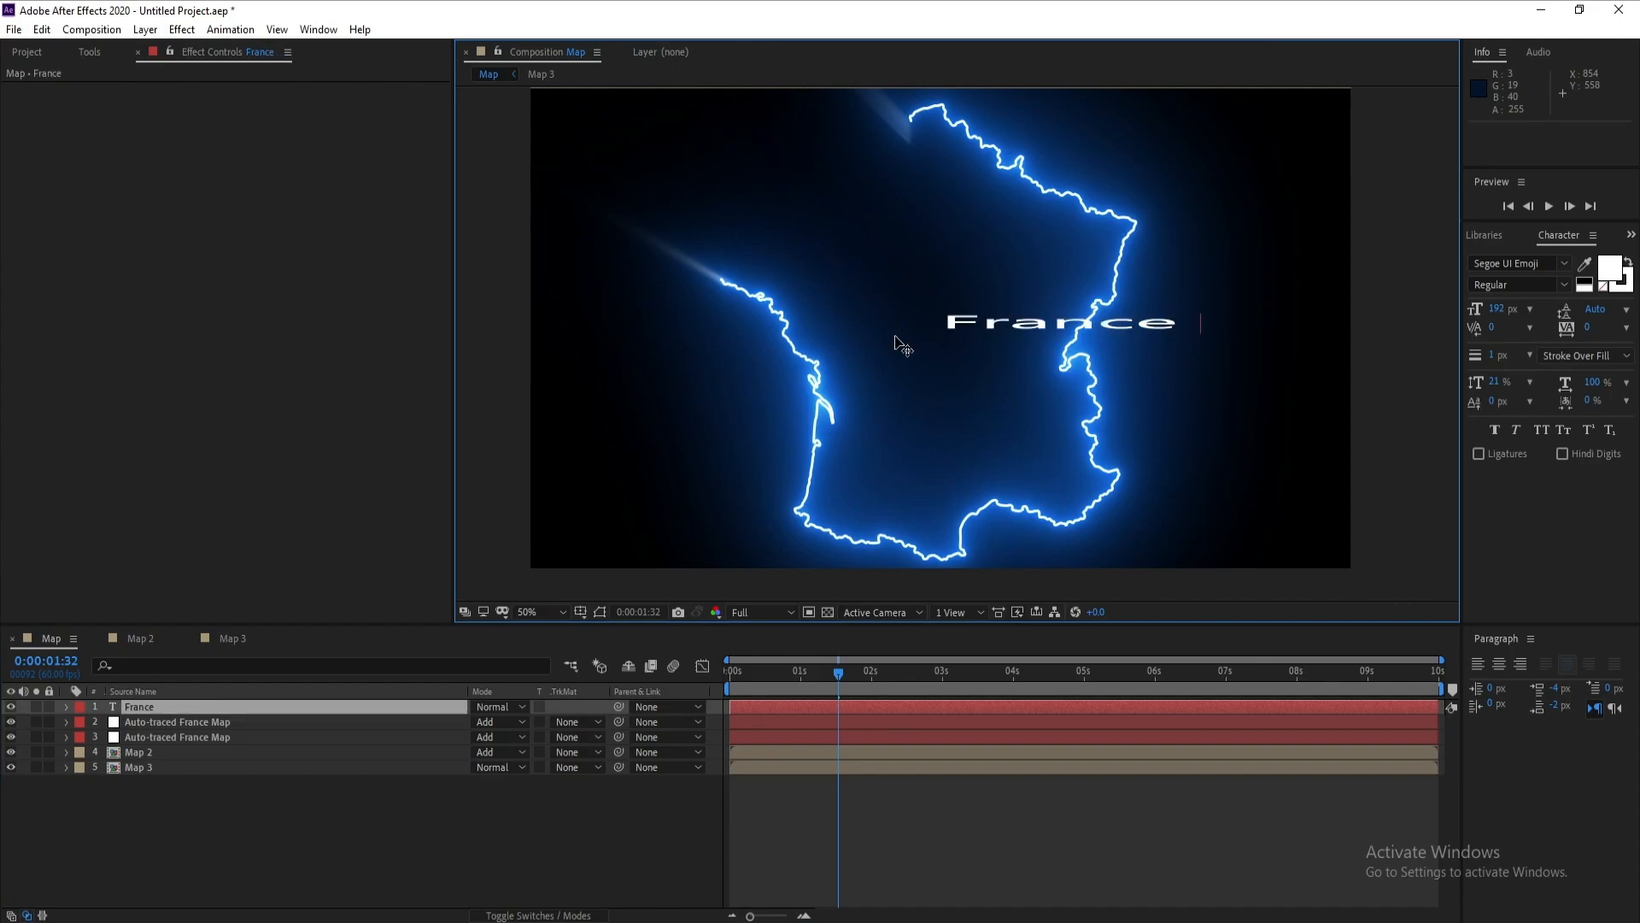
Step: Center the anchor point of the France text and move the text to the middle of the composition at 960, 540
click(89, 52)
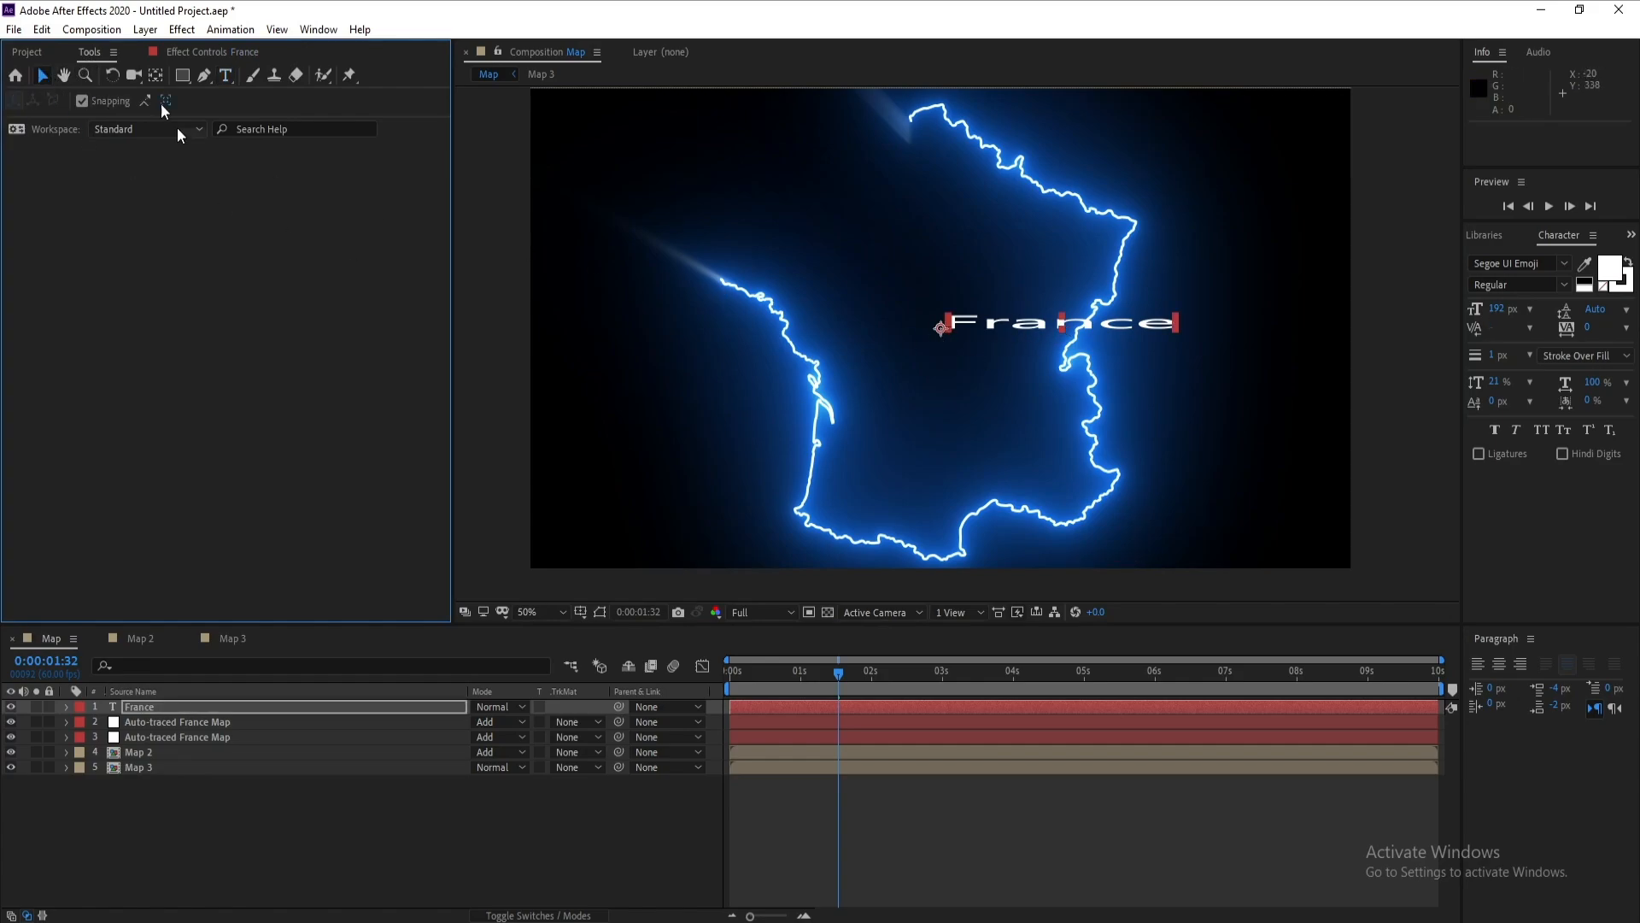
double_click(162, 75)
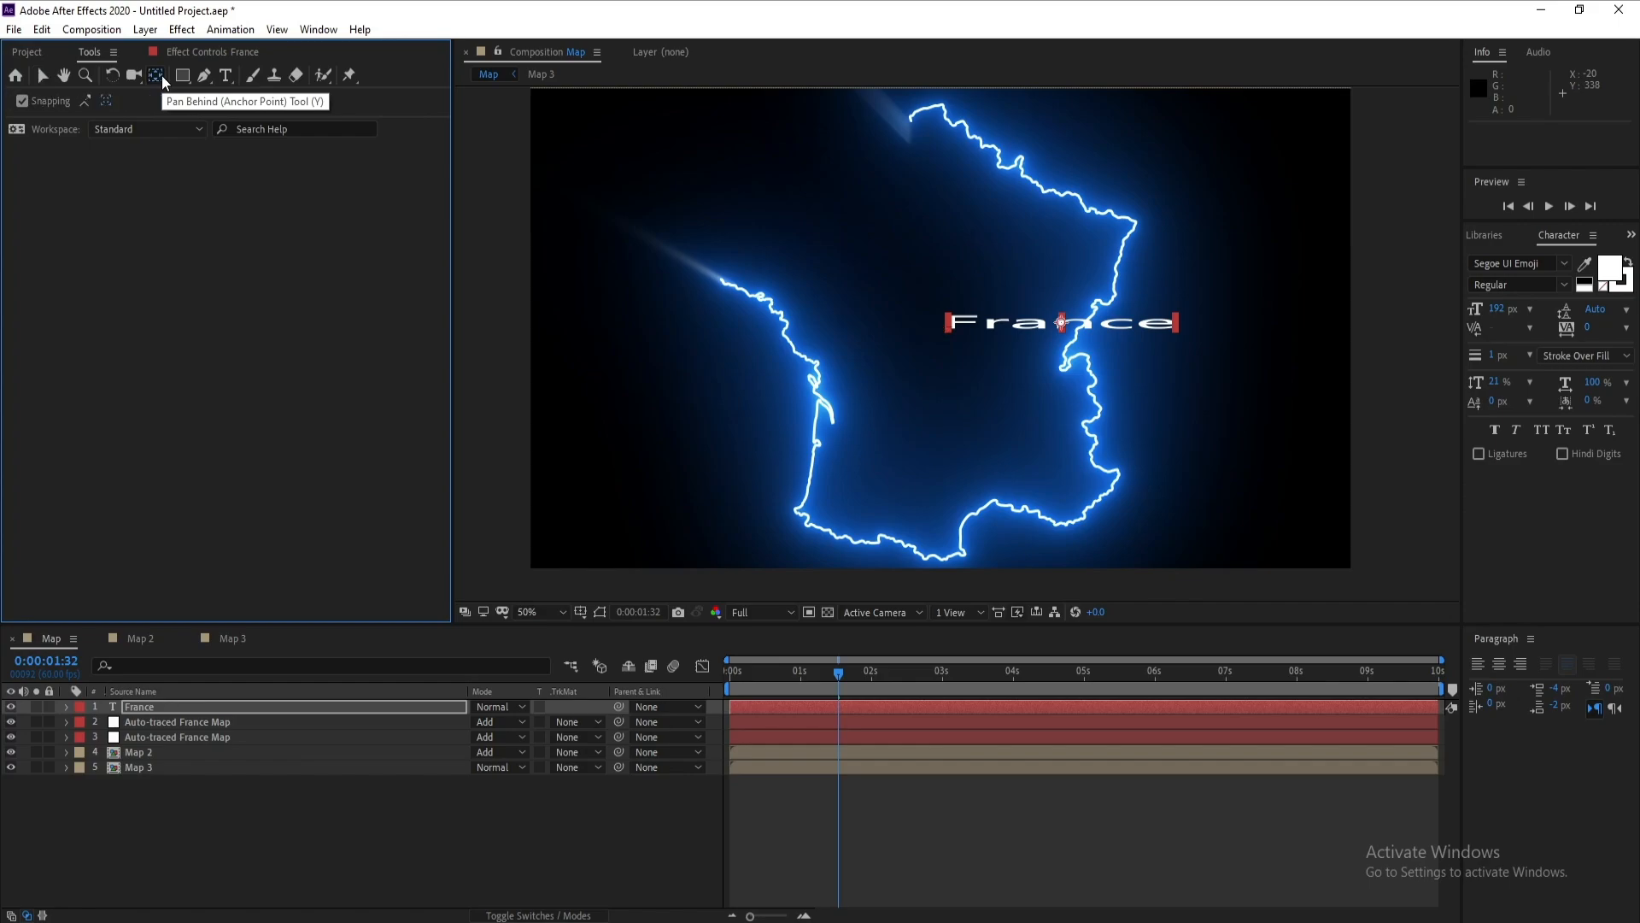
click(41, 76)
drag(1048, 325, 929, 316)
Step: Stretch only the height of the France text to about 284%, and move the text up to about 958, 498.4
key(s)
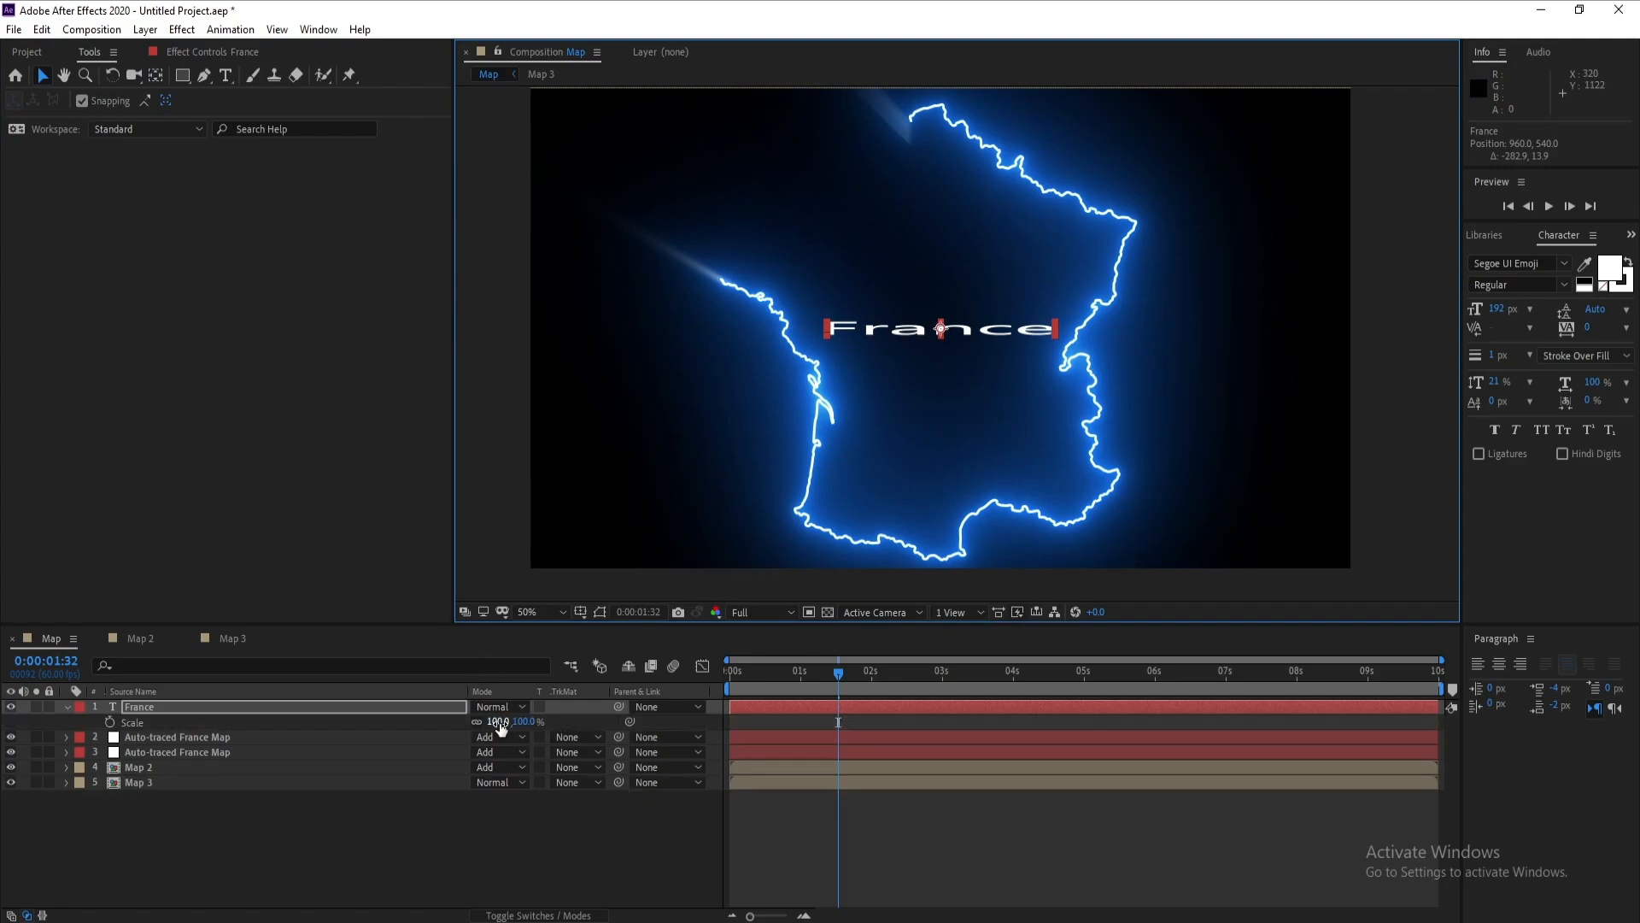
click(490, 730)
click(476, 721)
drag(524, 721, 695, 719)
drag(933, 359, 933, 340)
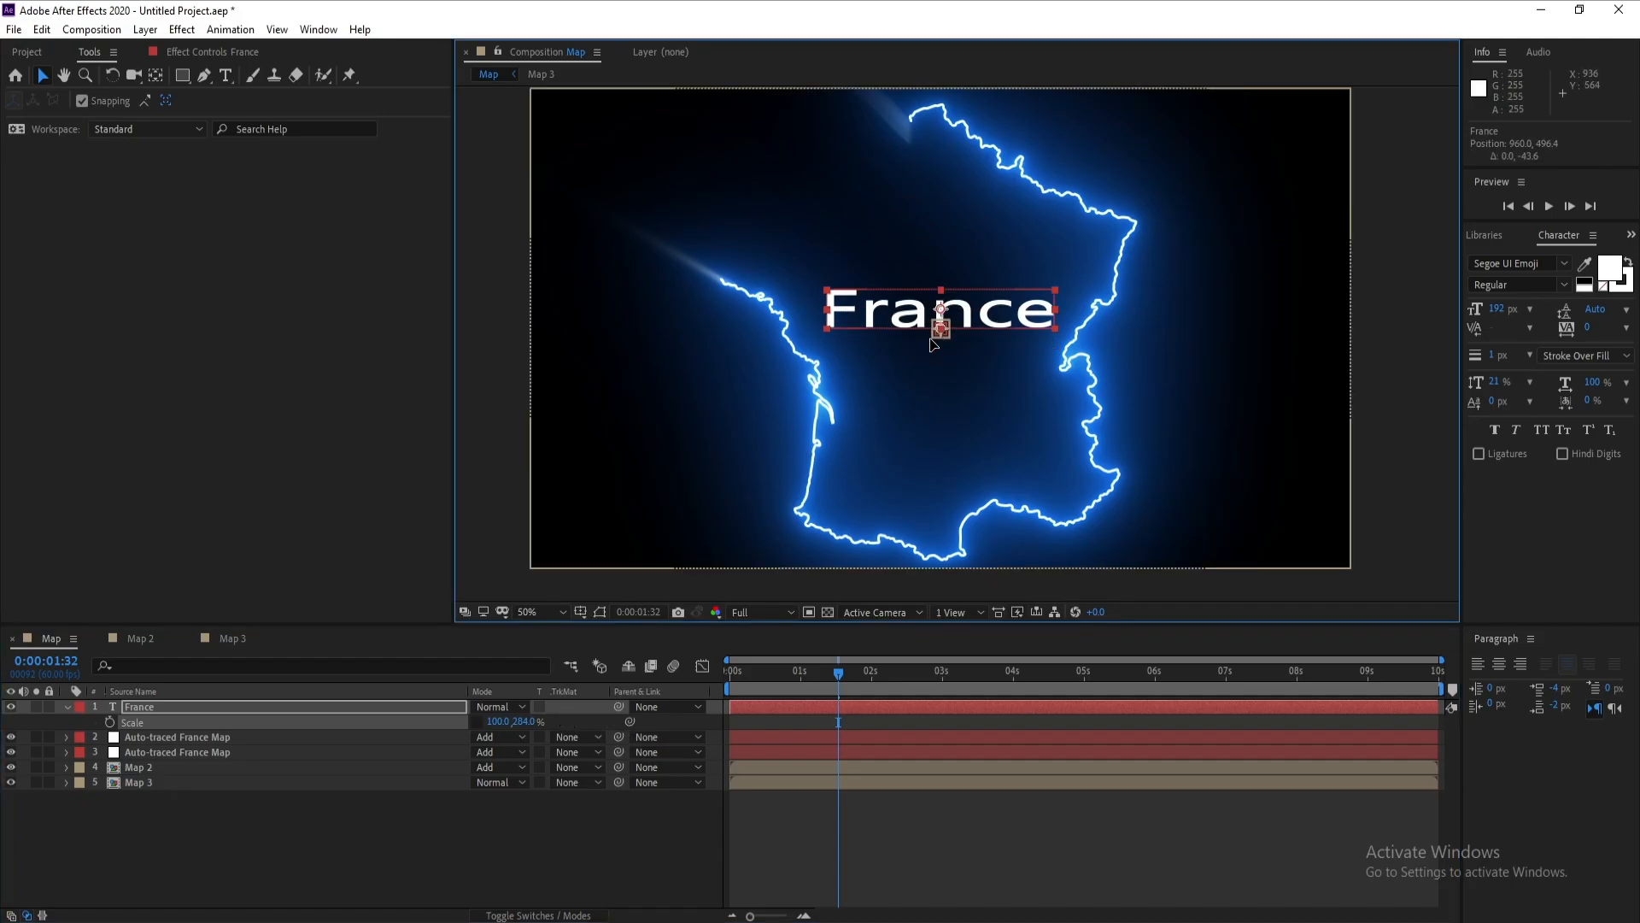
key(Down)
key(Down)
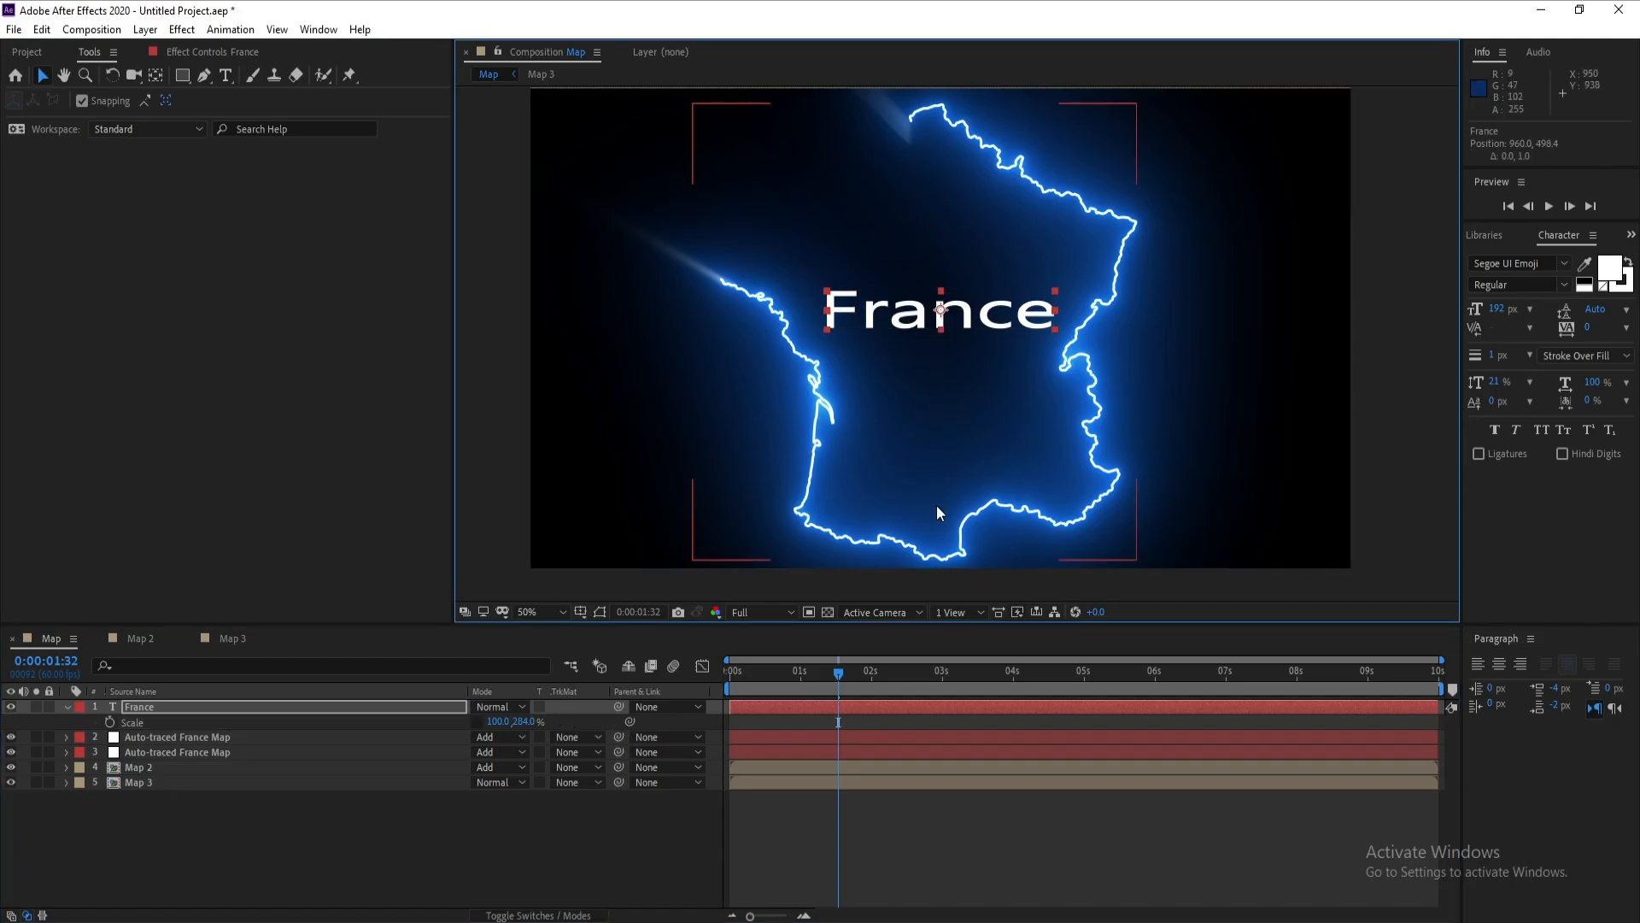
key(Left)
key(Left)
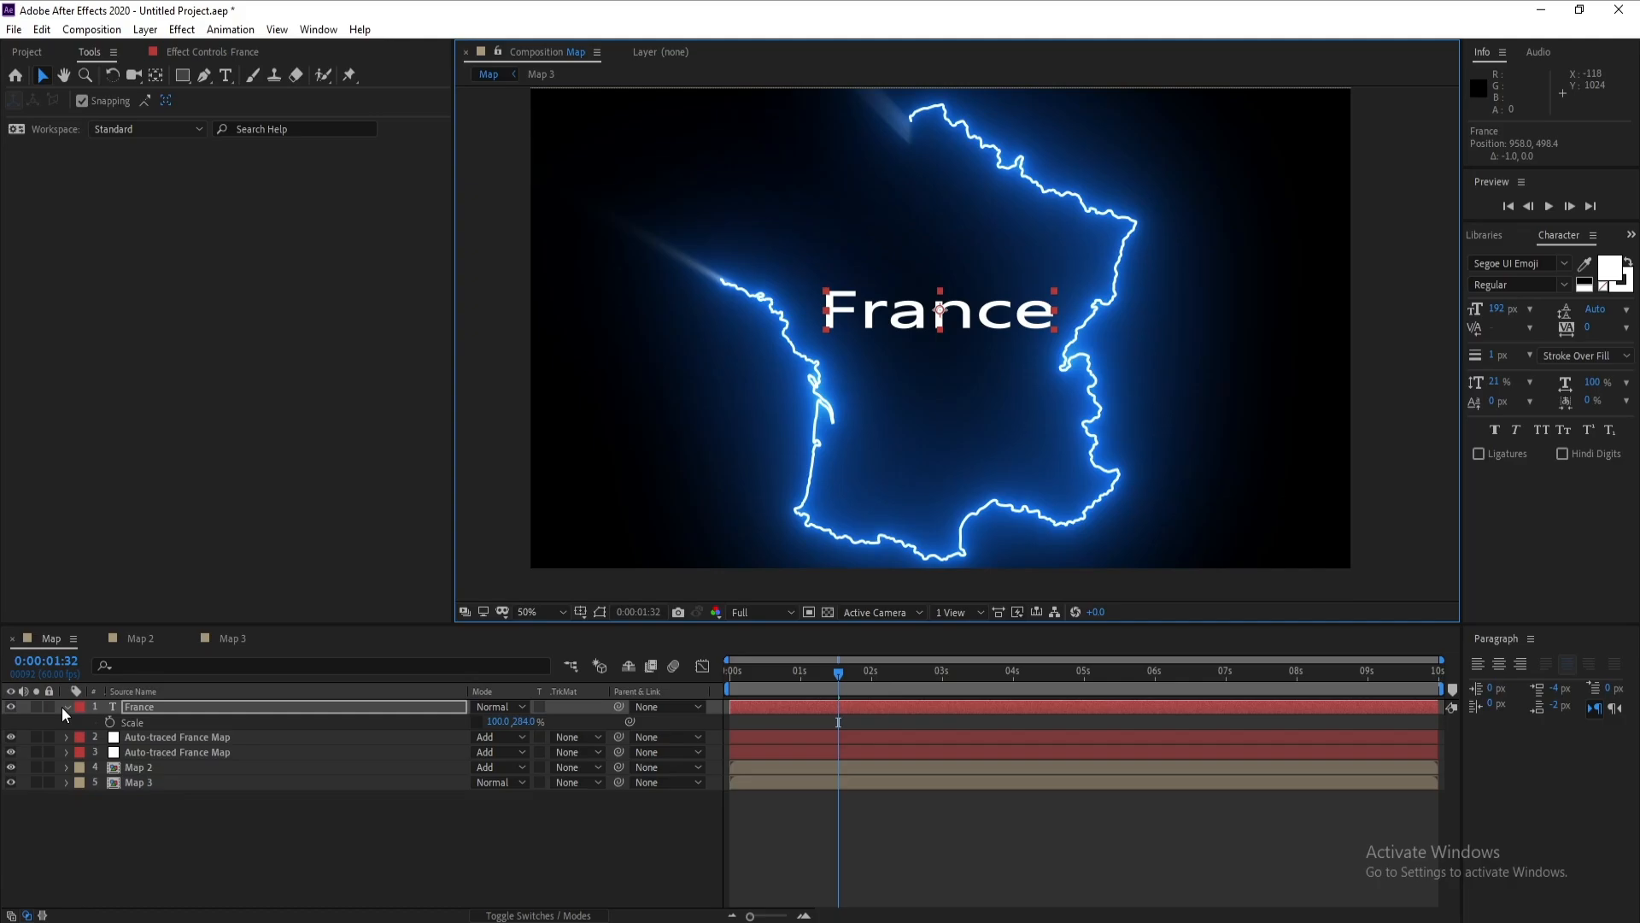
click(66, 707)
Step: Auto-trace the France text layer at the current frame using the Alpha channel, and delete the original text layer
click(143, 709)
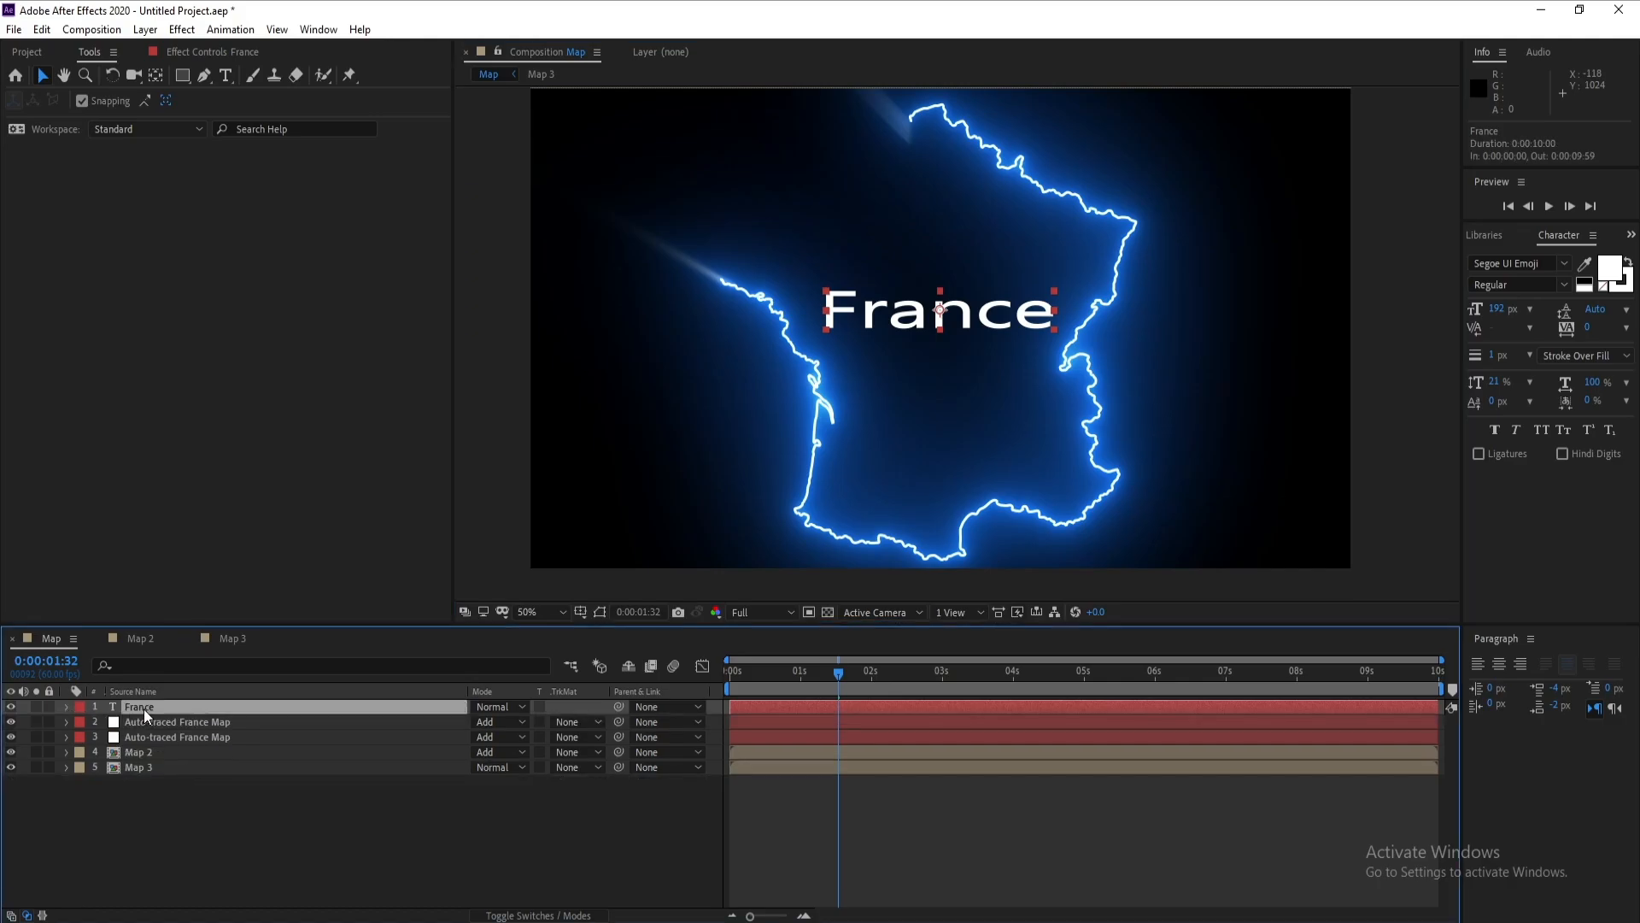
click(145, 29)
click(236, 576)
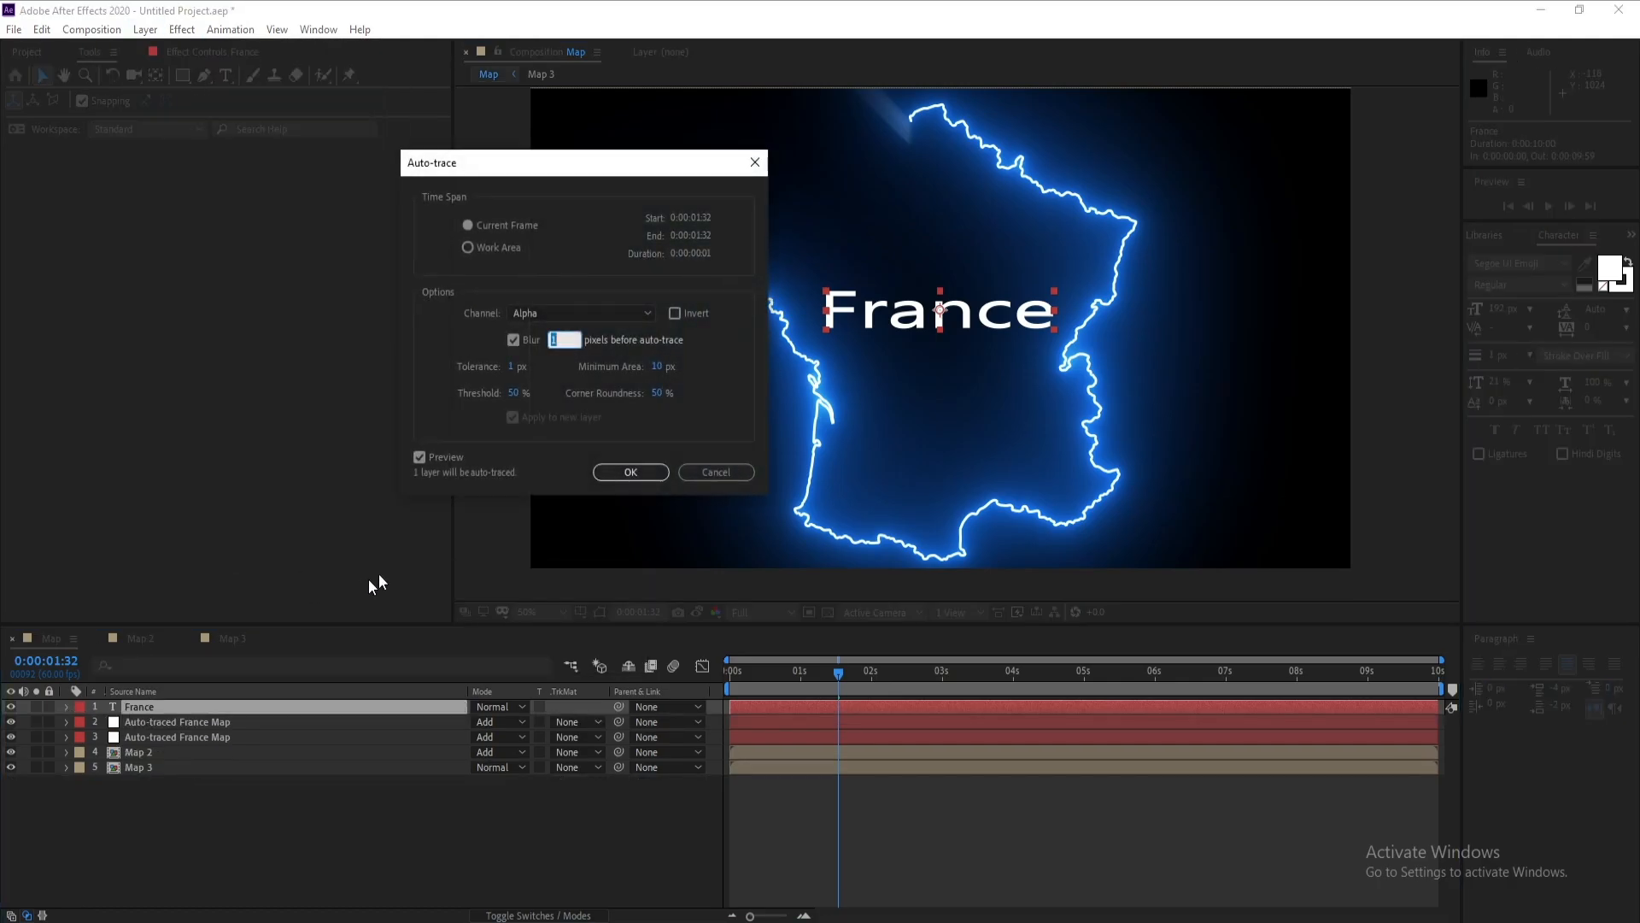
click(629, 472)
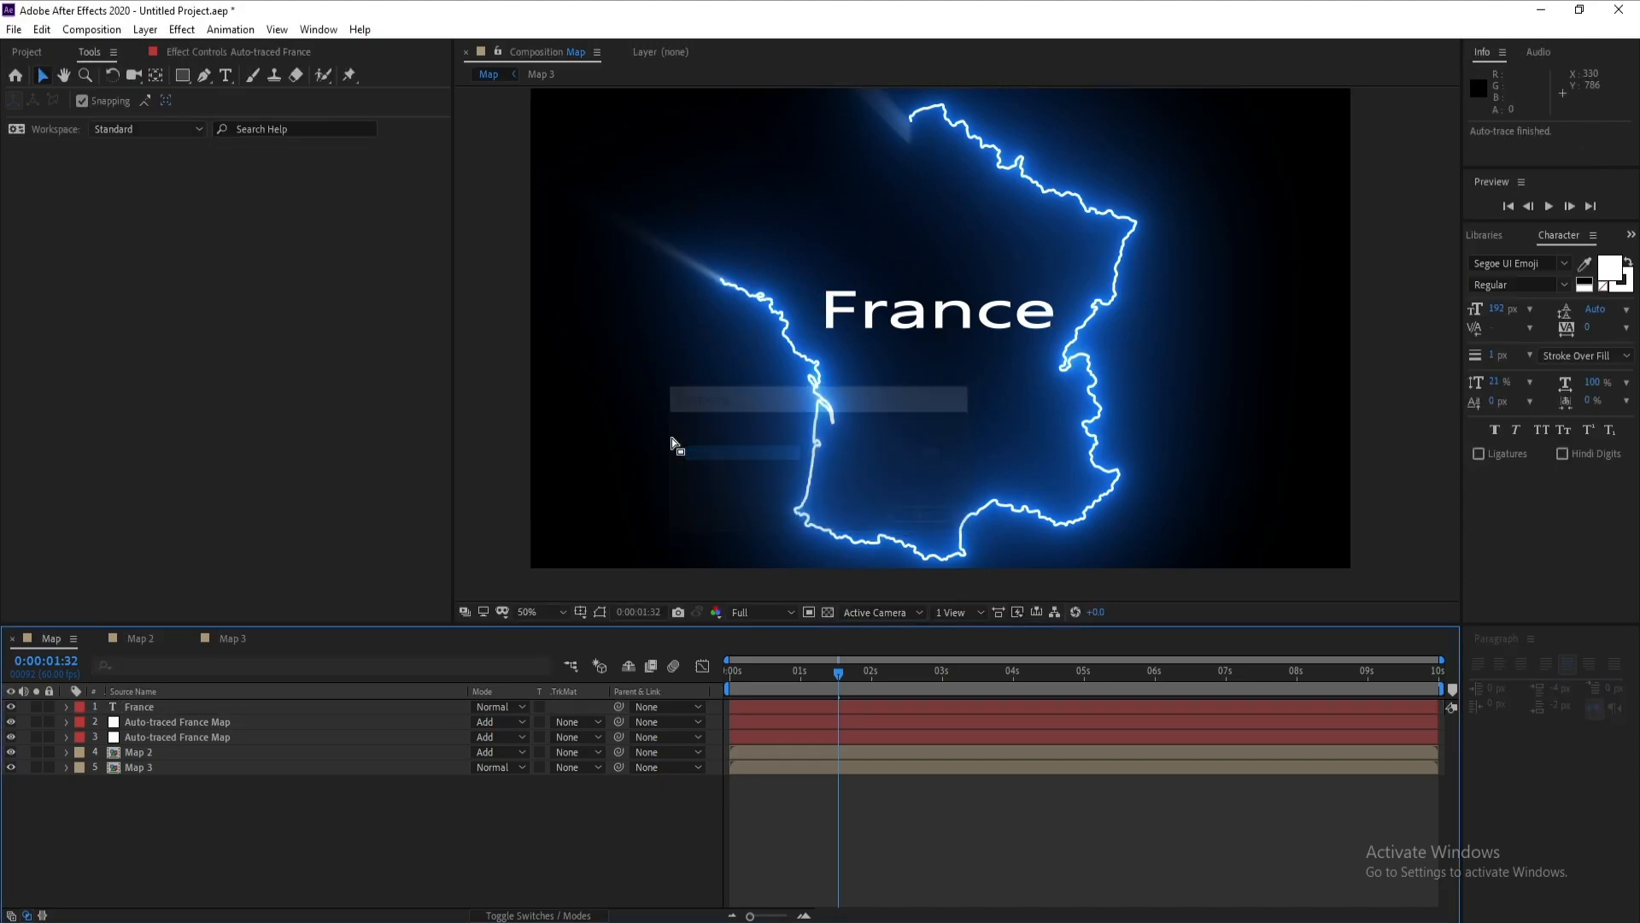
click(147, 722)
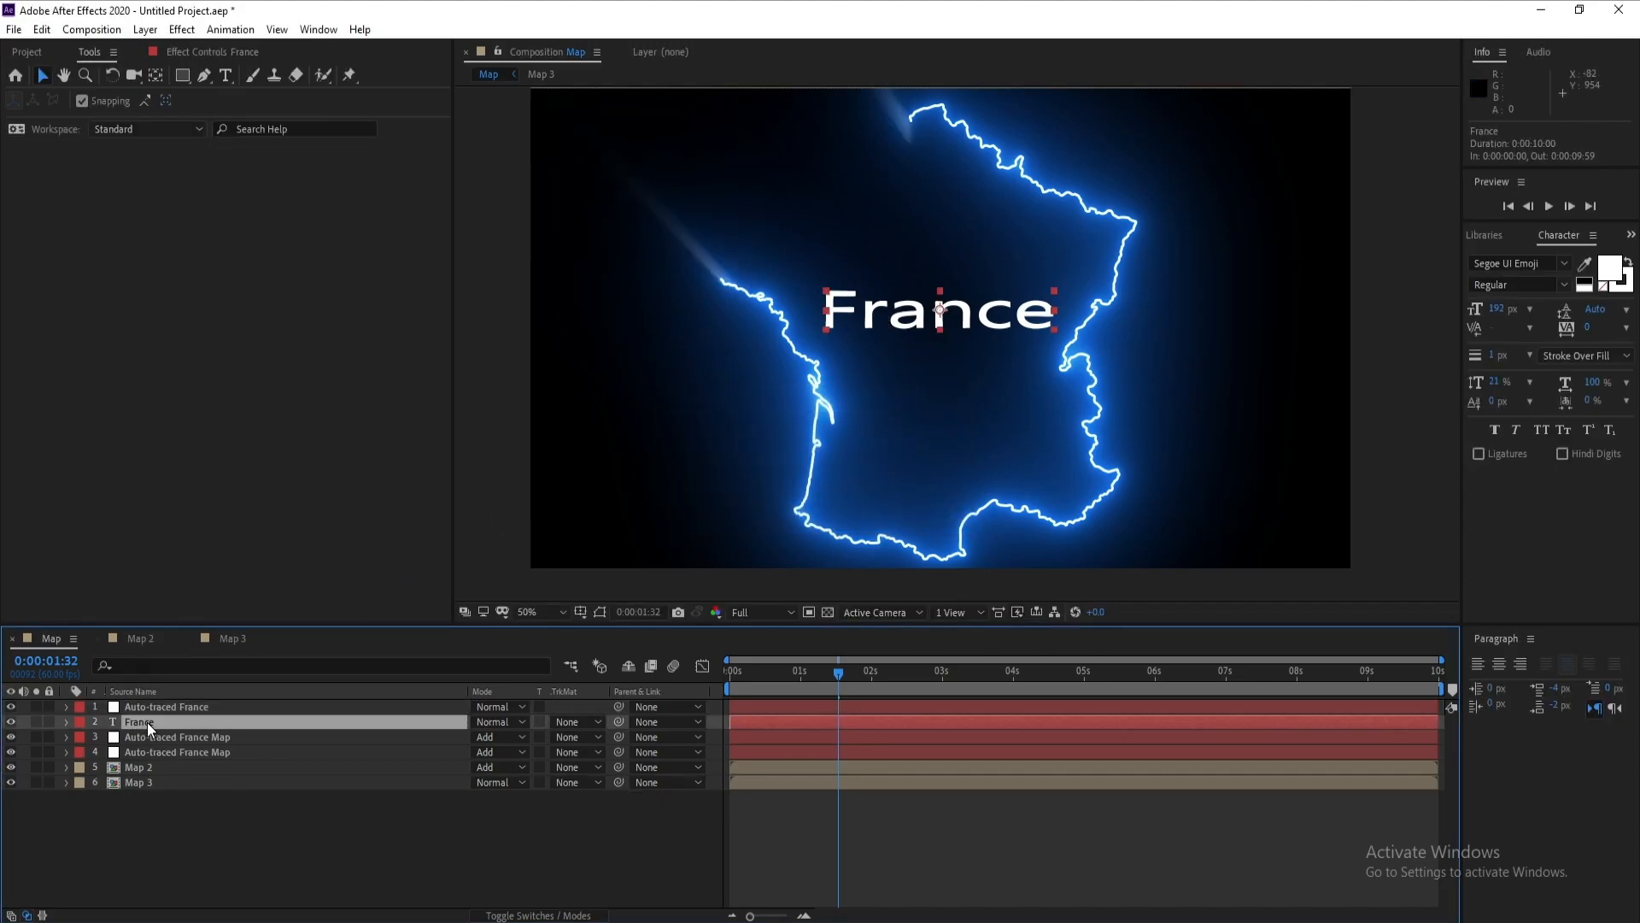
key(Delete)
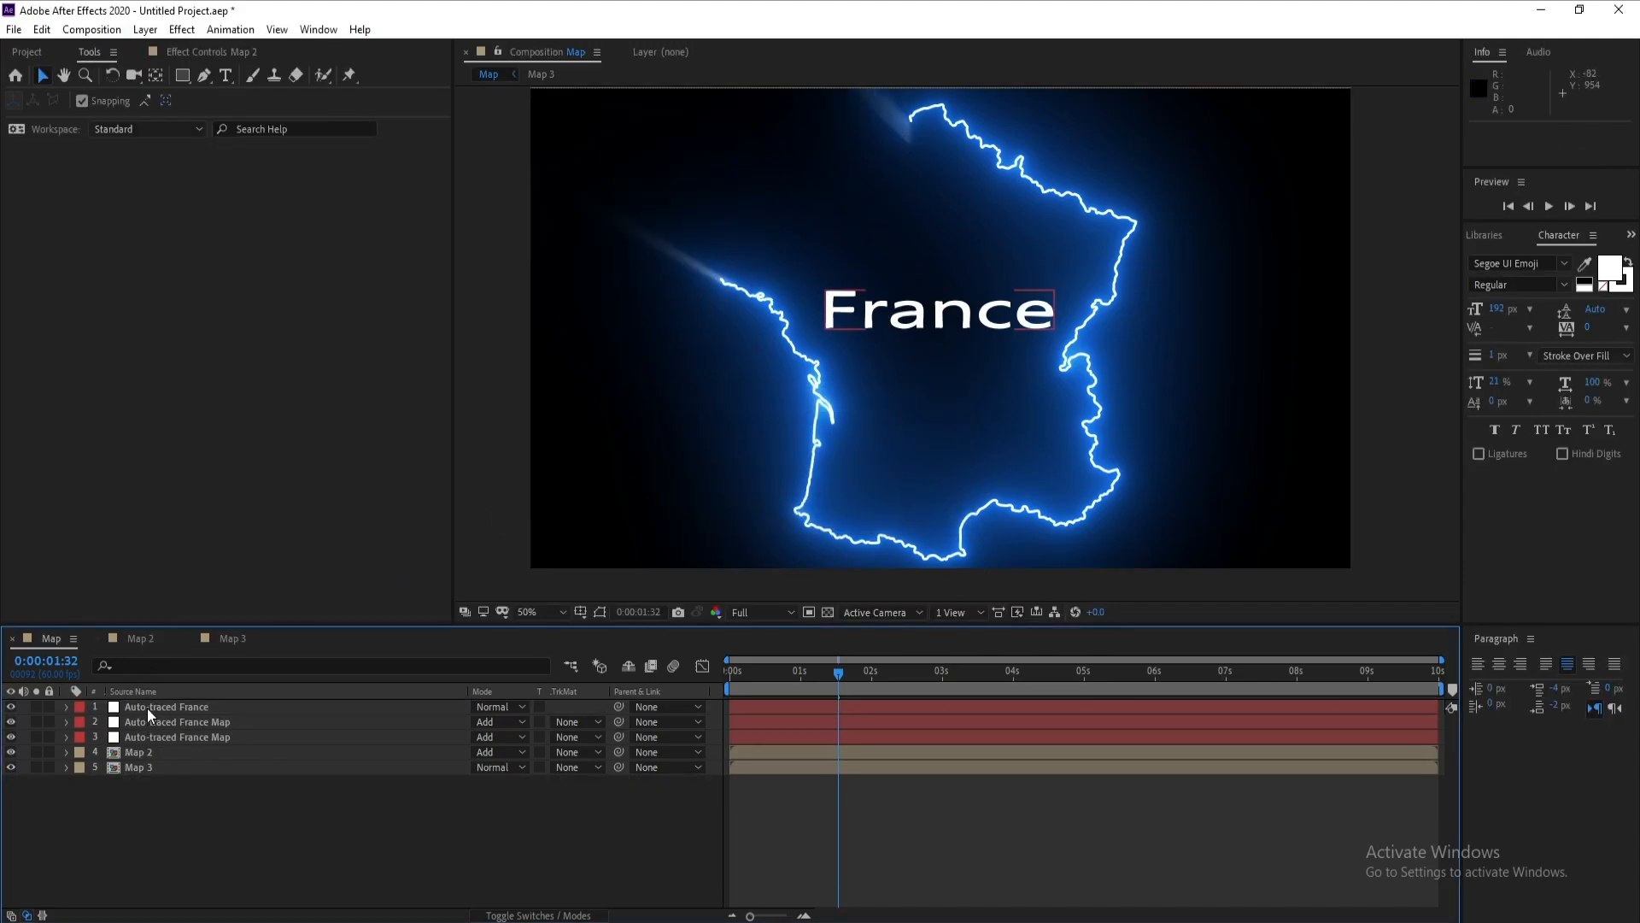
Step: Apply the Video Copilot Saber effect to the Auto-traced France layer
click(201, 705)
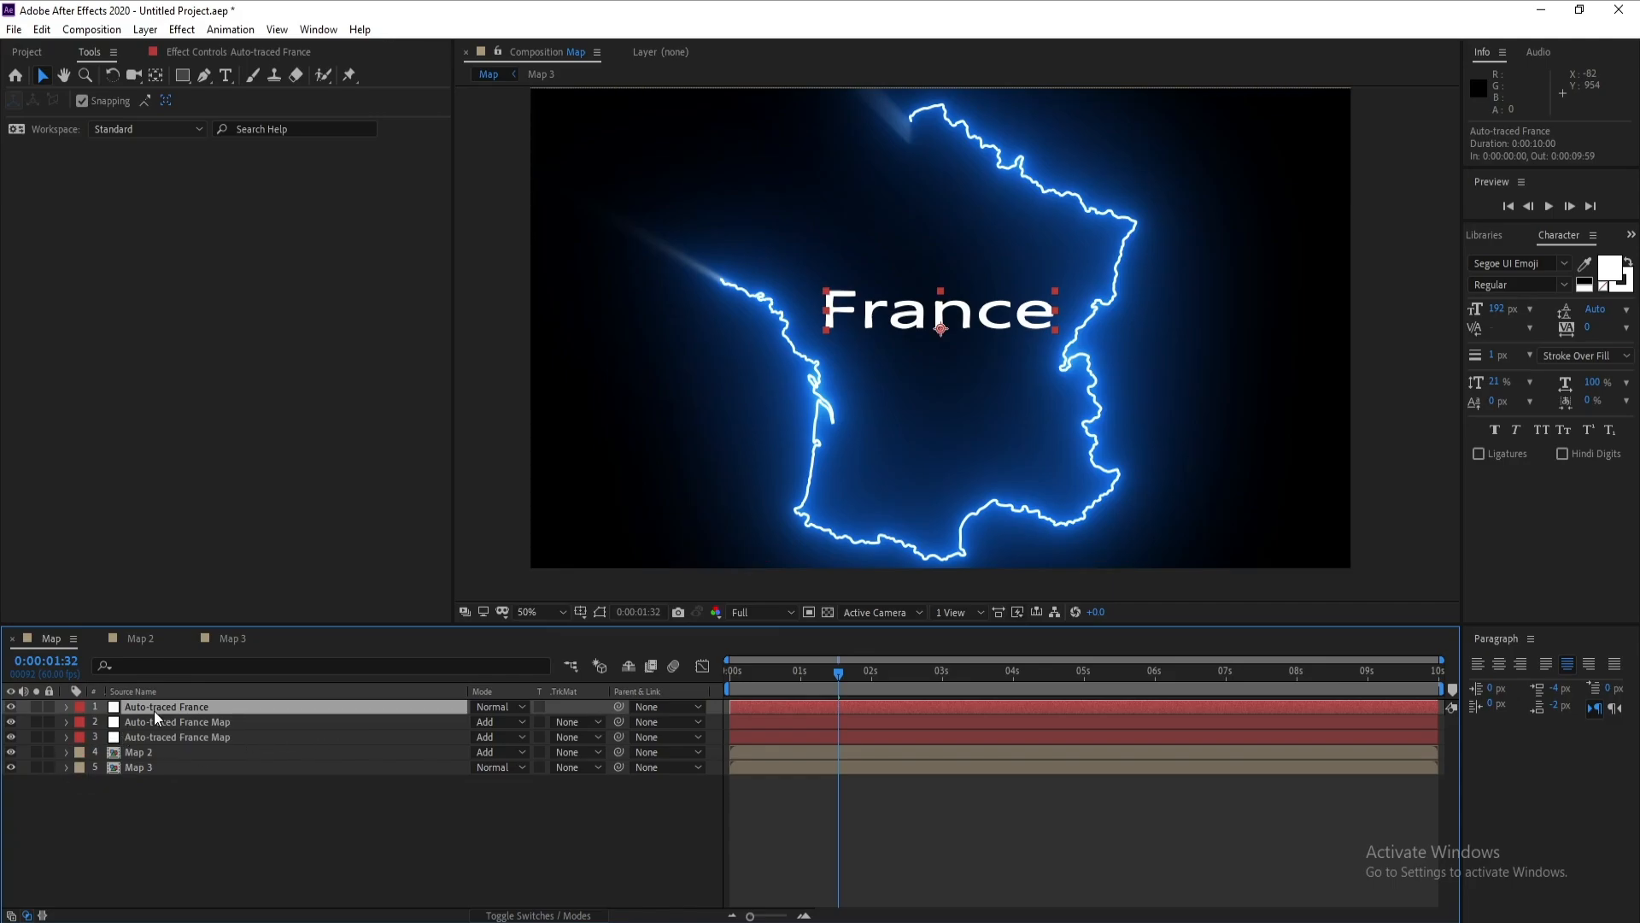
click(181, 30)
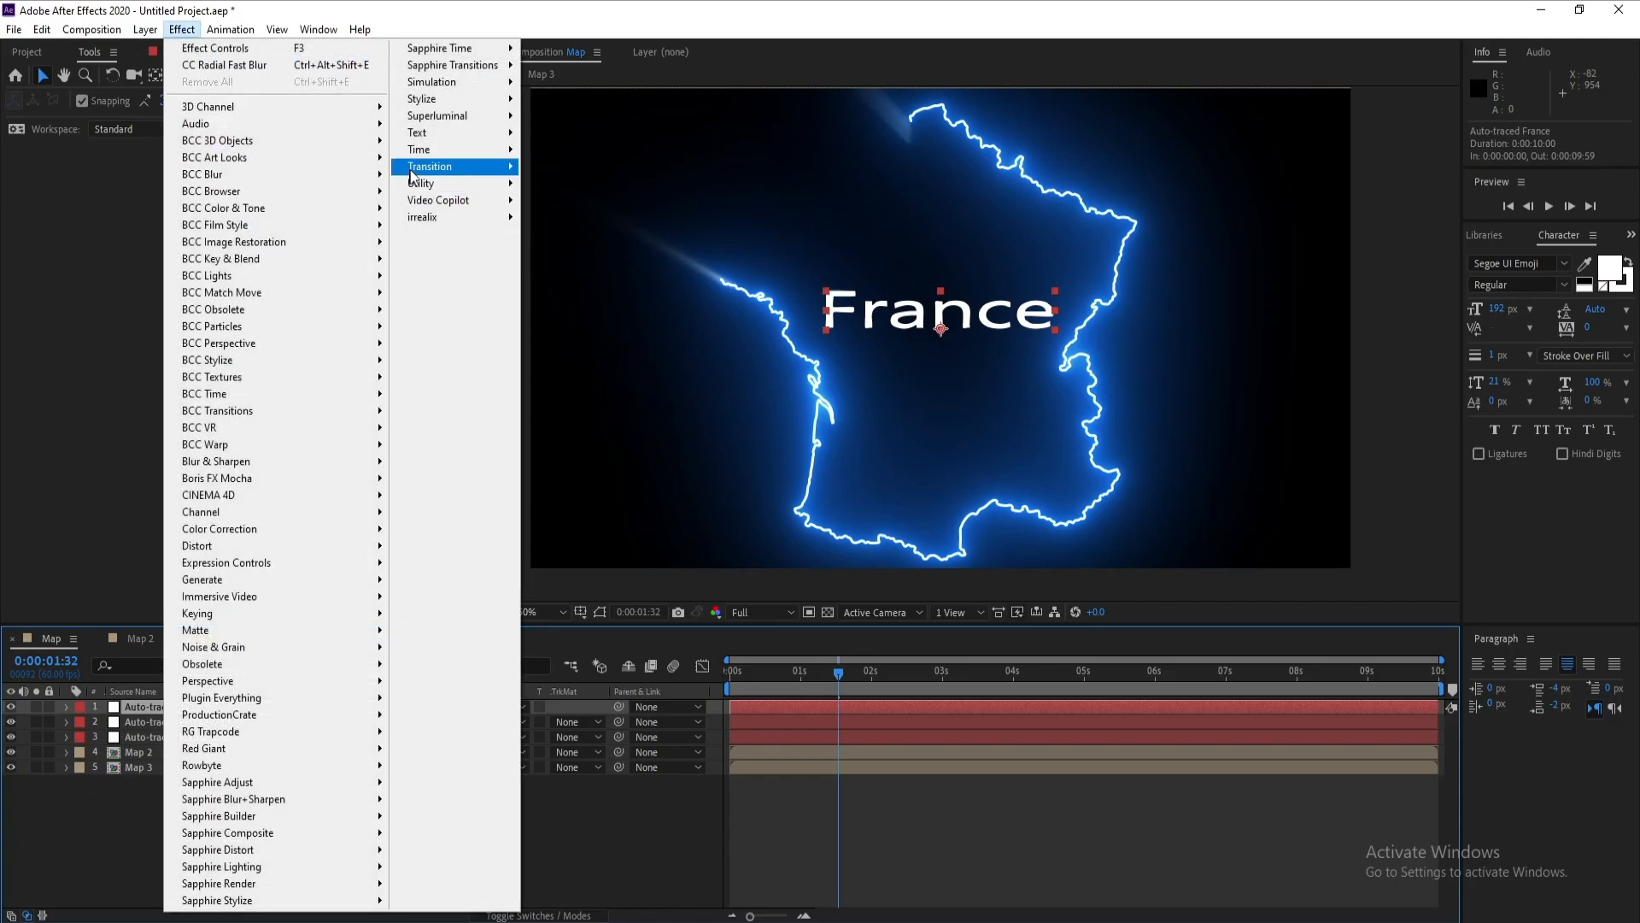
mouse_move(443, 206)
click(572, 241)
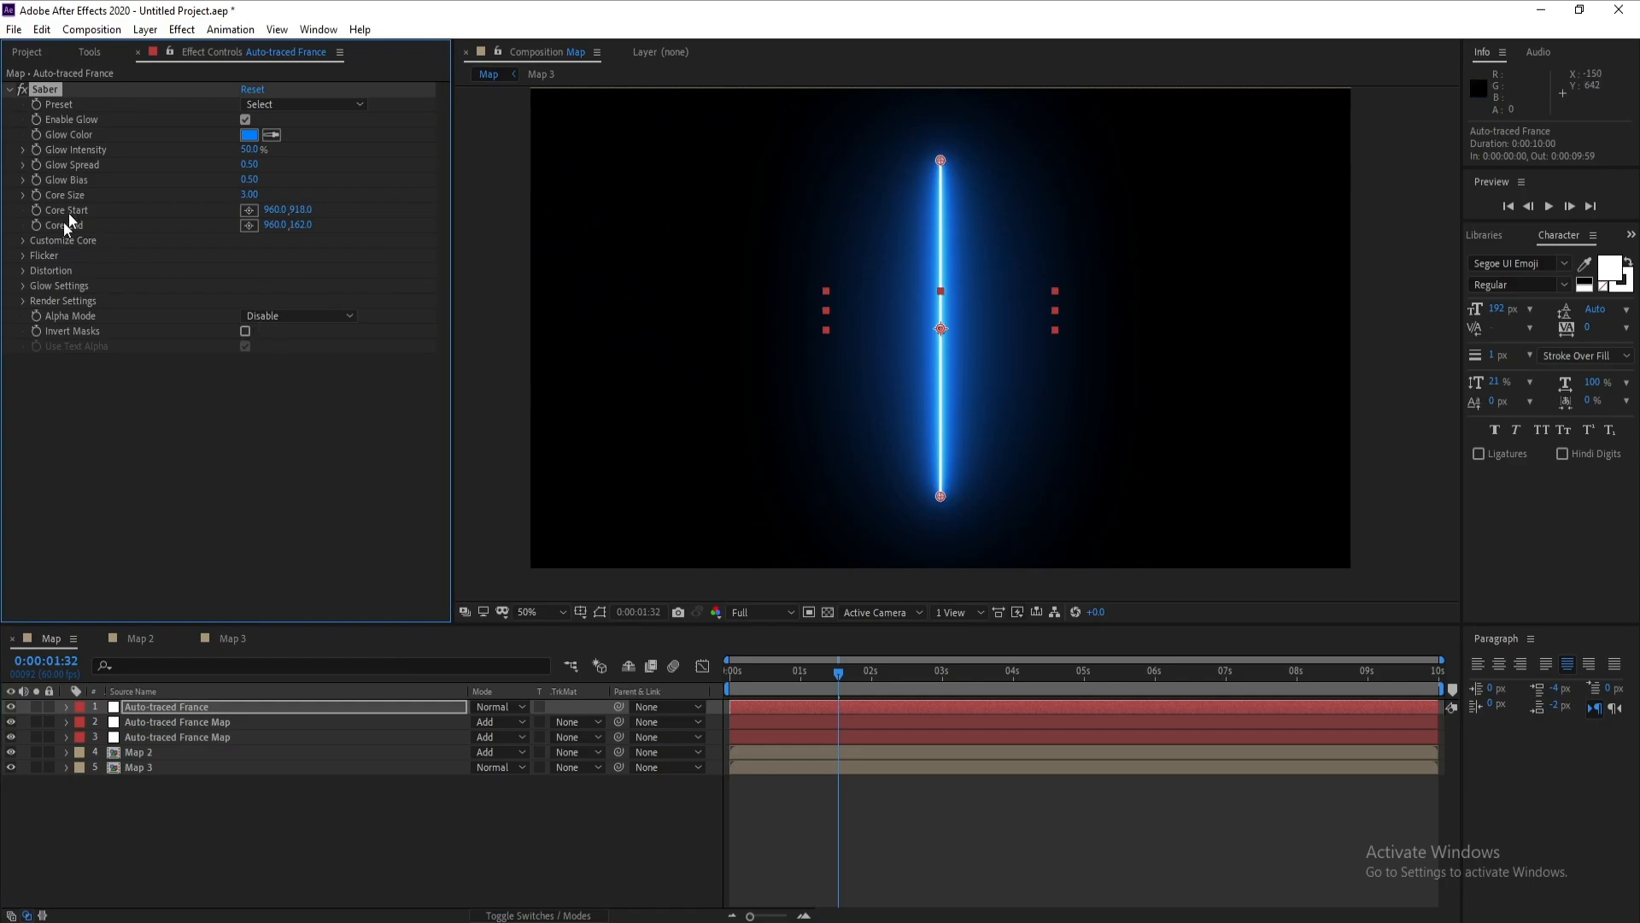
Step: Set the Auto-traced France layer's blending mode to Add and its Saber core type to Layer Masks
click(500, 706)
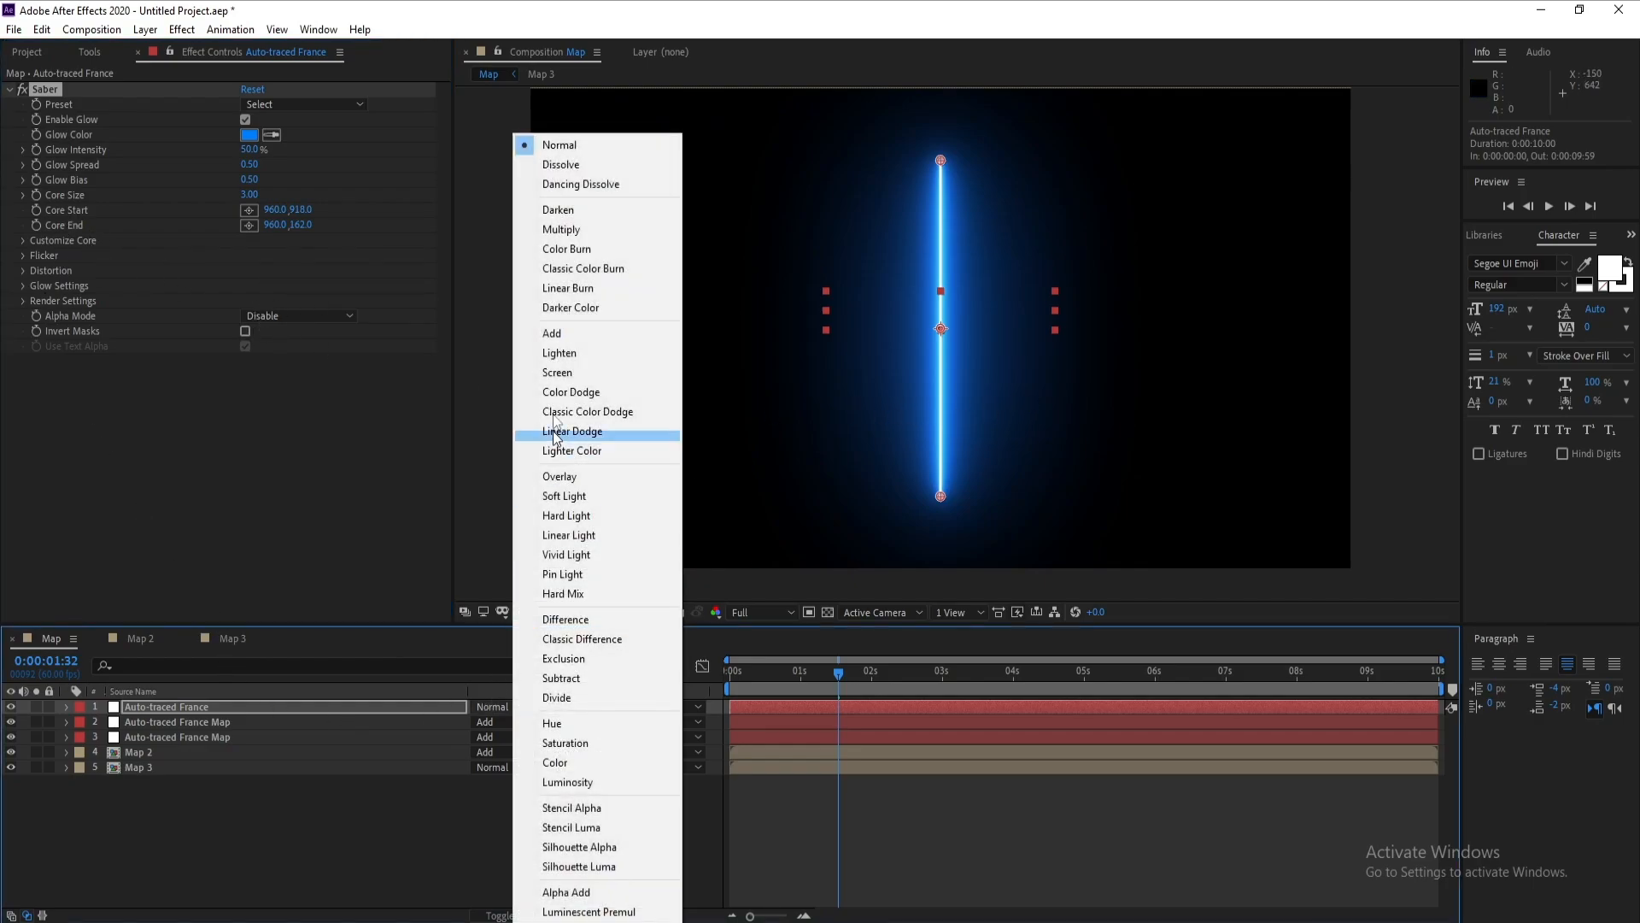
click(551, 332)
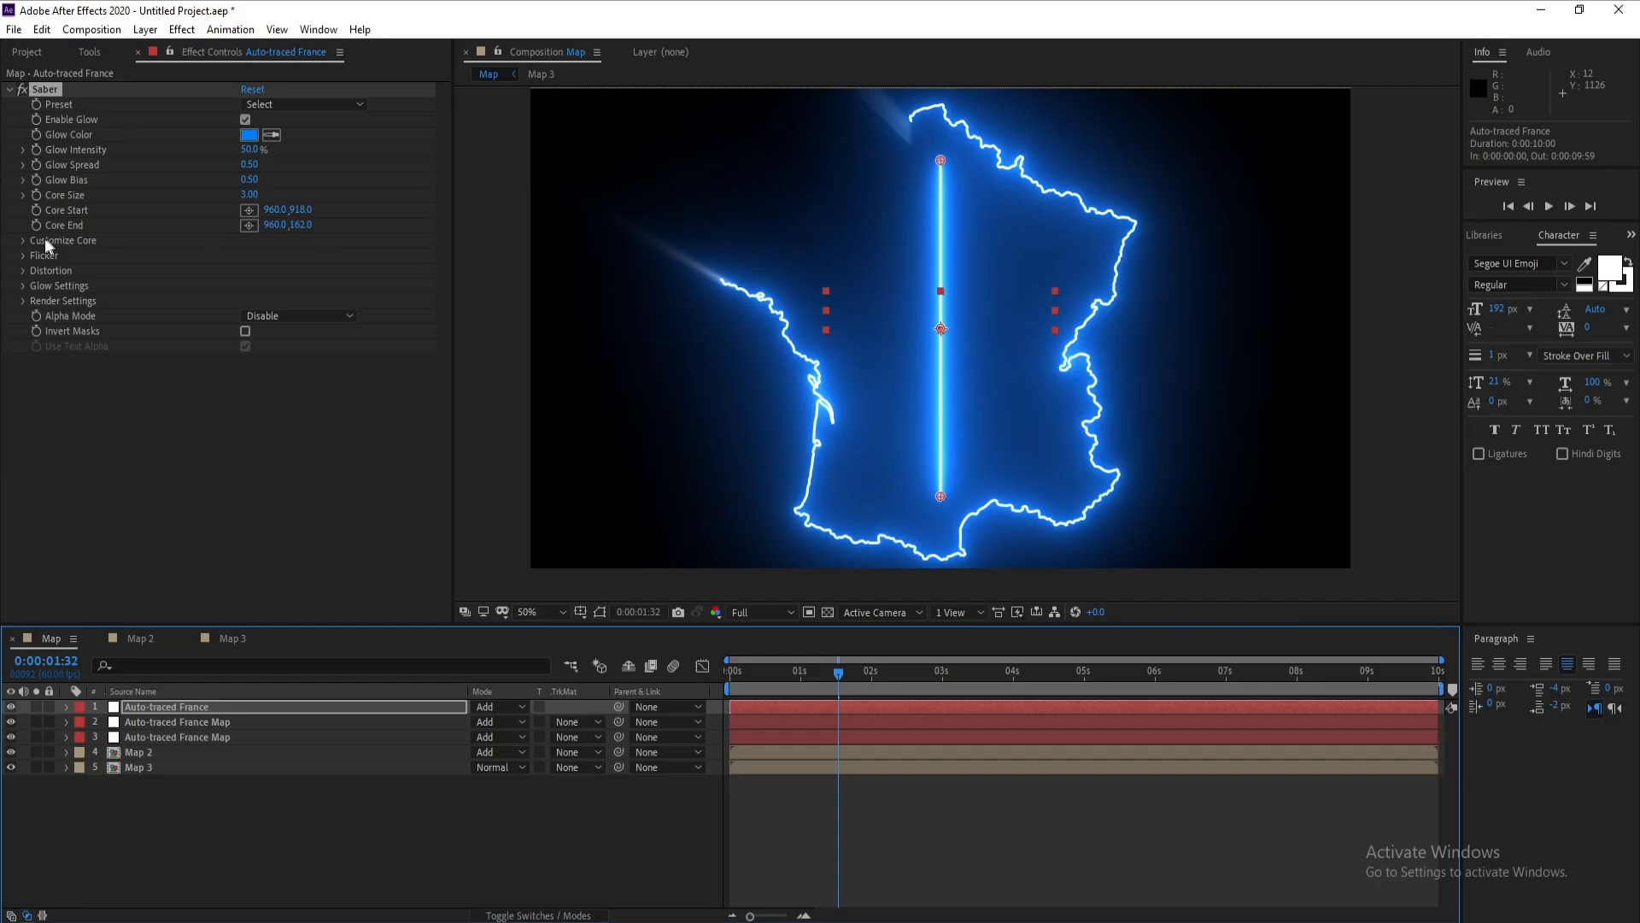
click(23, 240)
click(294, 254)
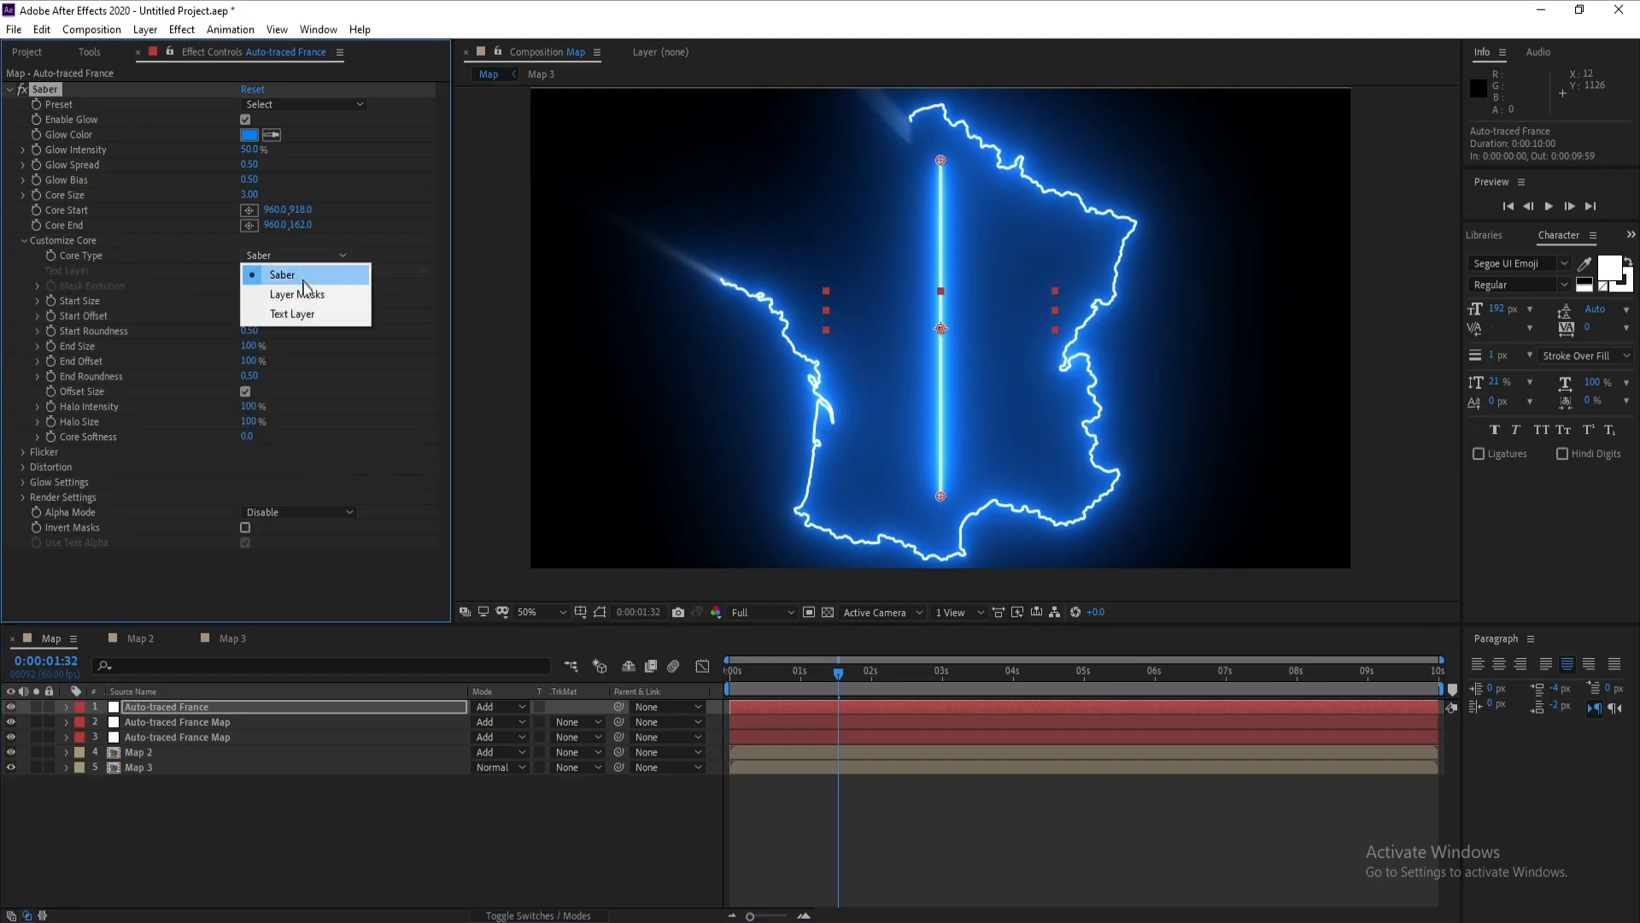
click(306, 297)
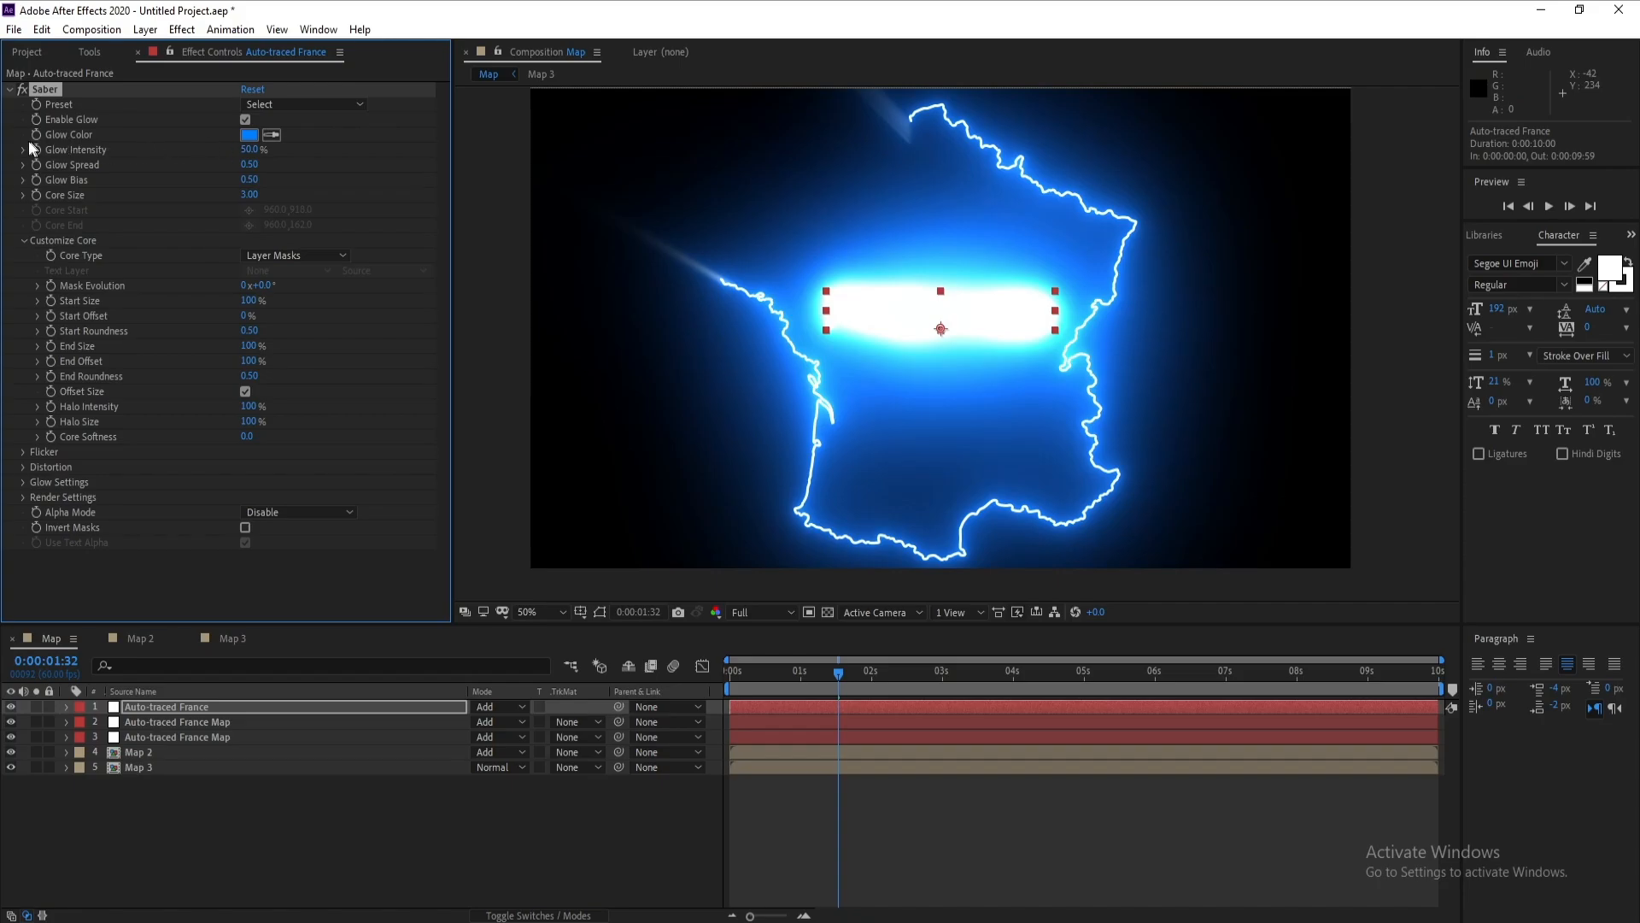
Step: Set the France title's Saber glow intensity to 19%, glow bias to 0.45, core size to 2.10 and glow color to pink FF00A2
click(824, 670)
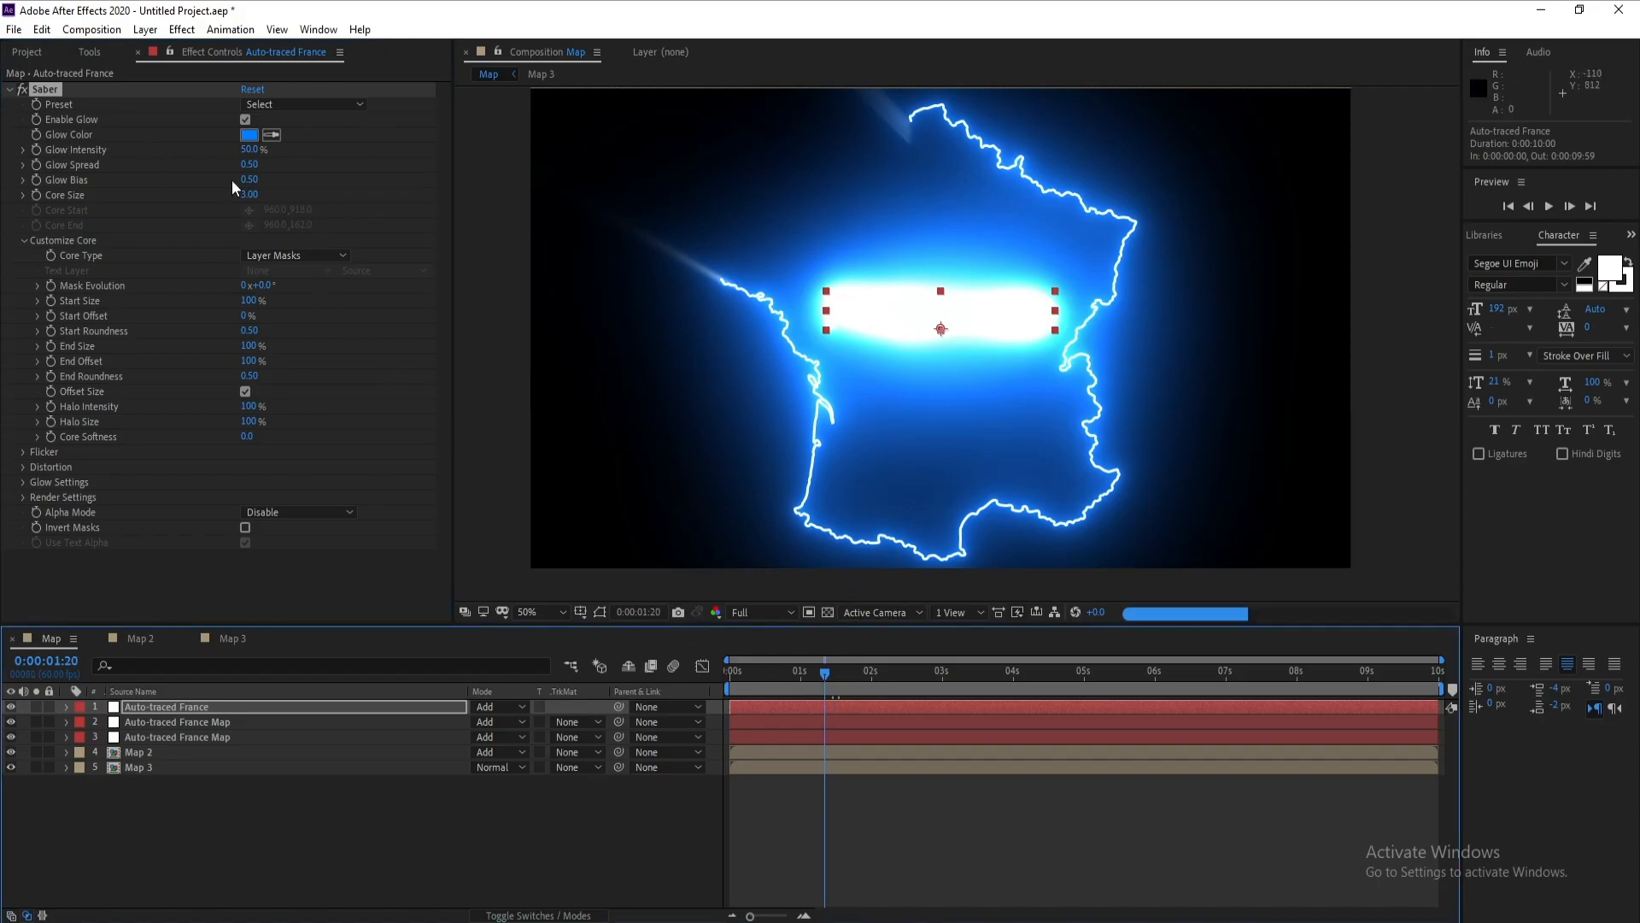
drag(255, 150, 246, 197)
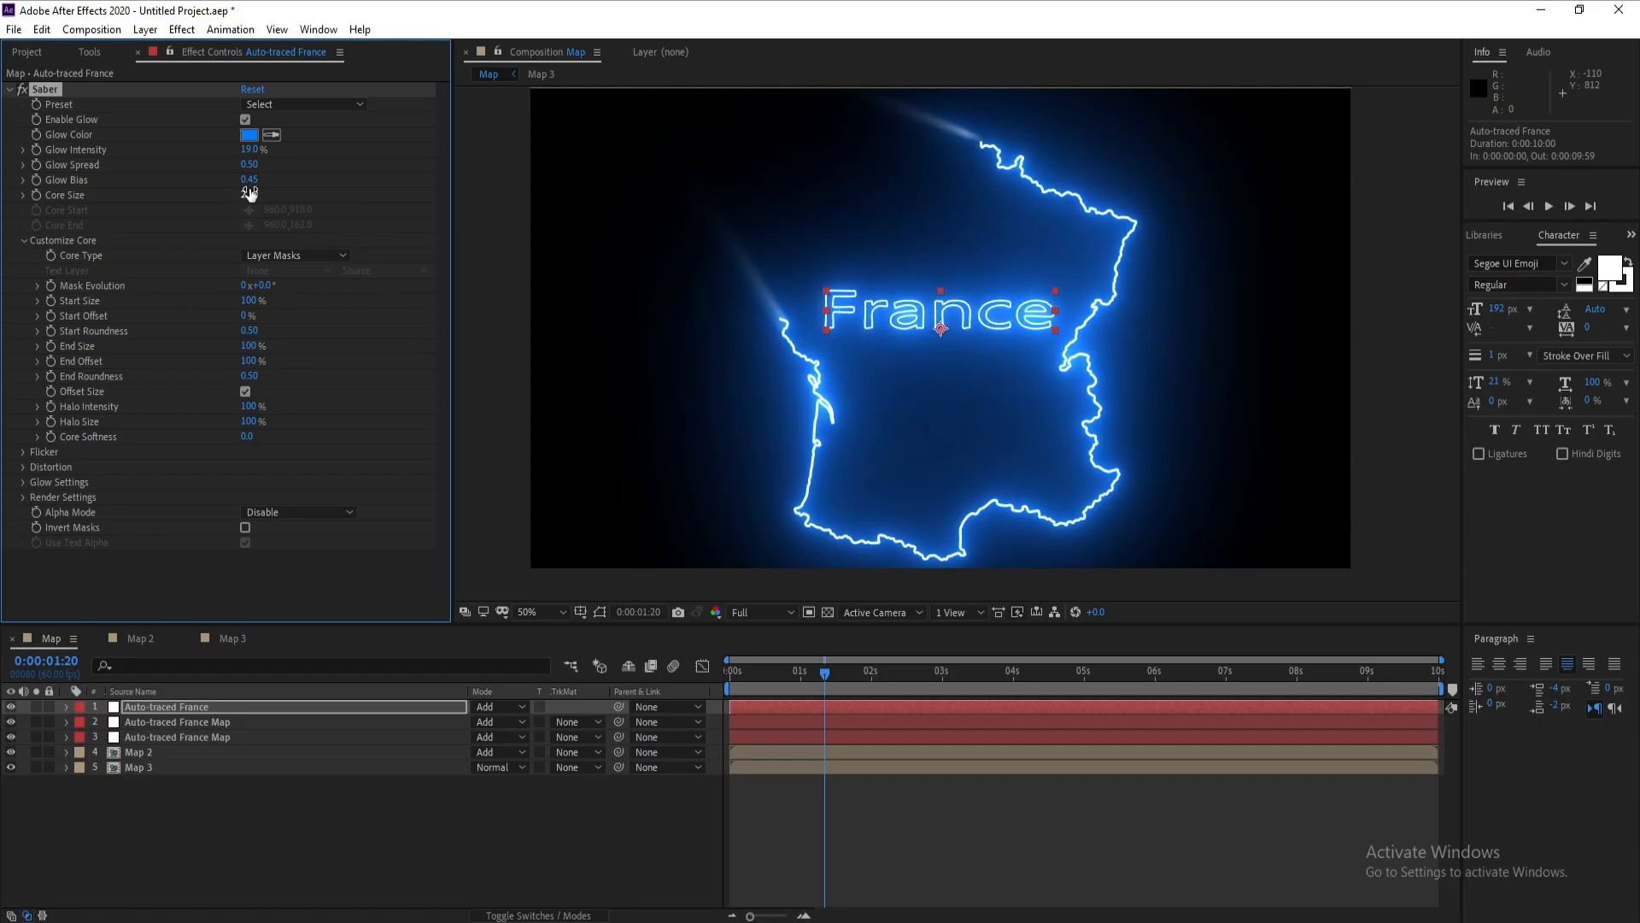
click(249, 135)
click(448, 510)
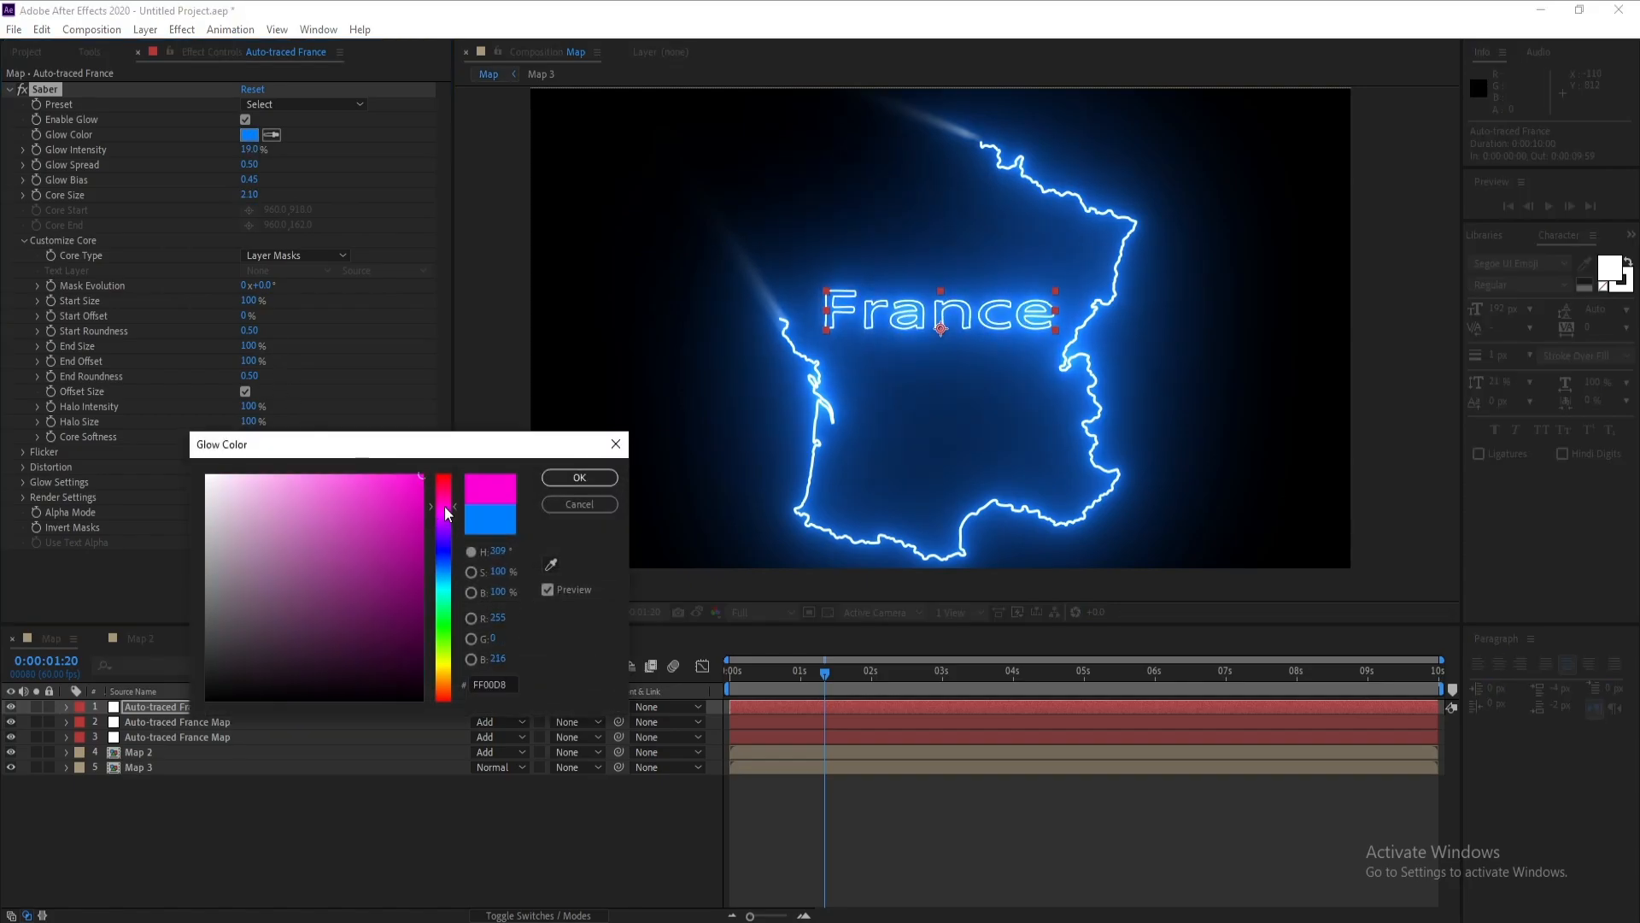
drag(448, 510, 447, 504)
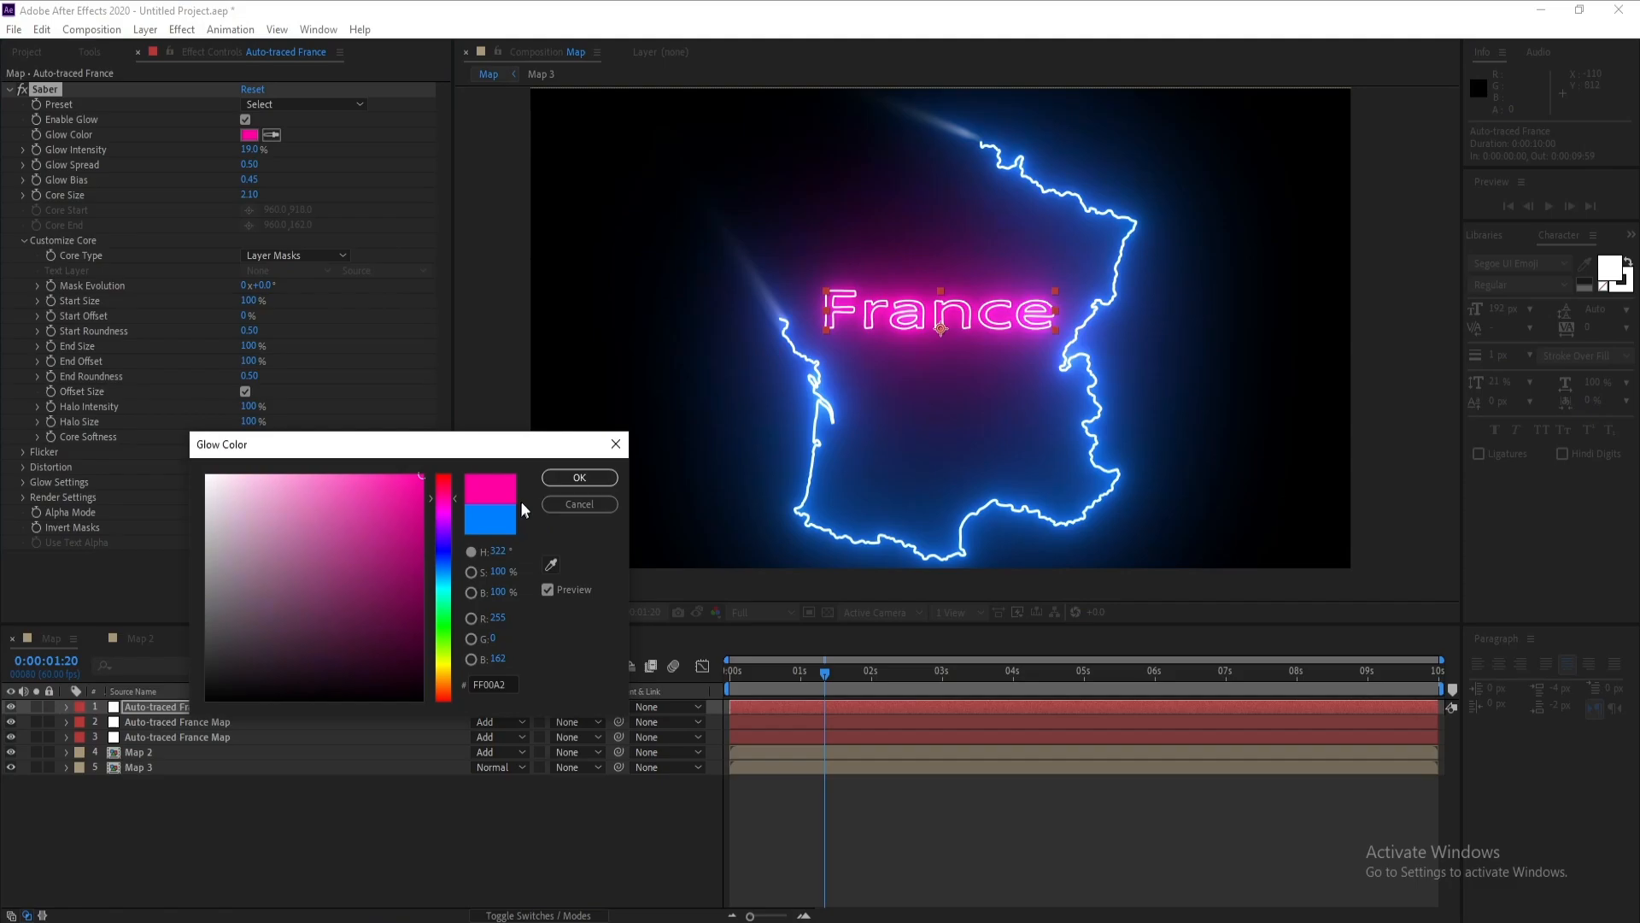
click(579, 478)
Step: Move the France title to about 942, 584 inside the map and shift its layer to start at 0:00:02:04
drag(829, 669, 877, 673)
drag(955, 317, 960, 335)
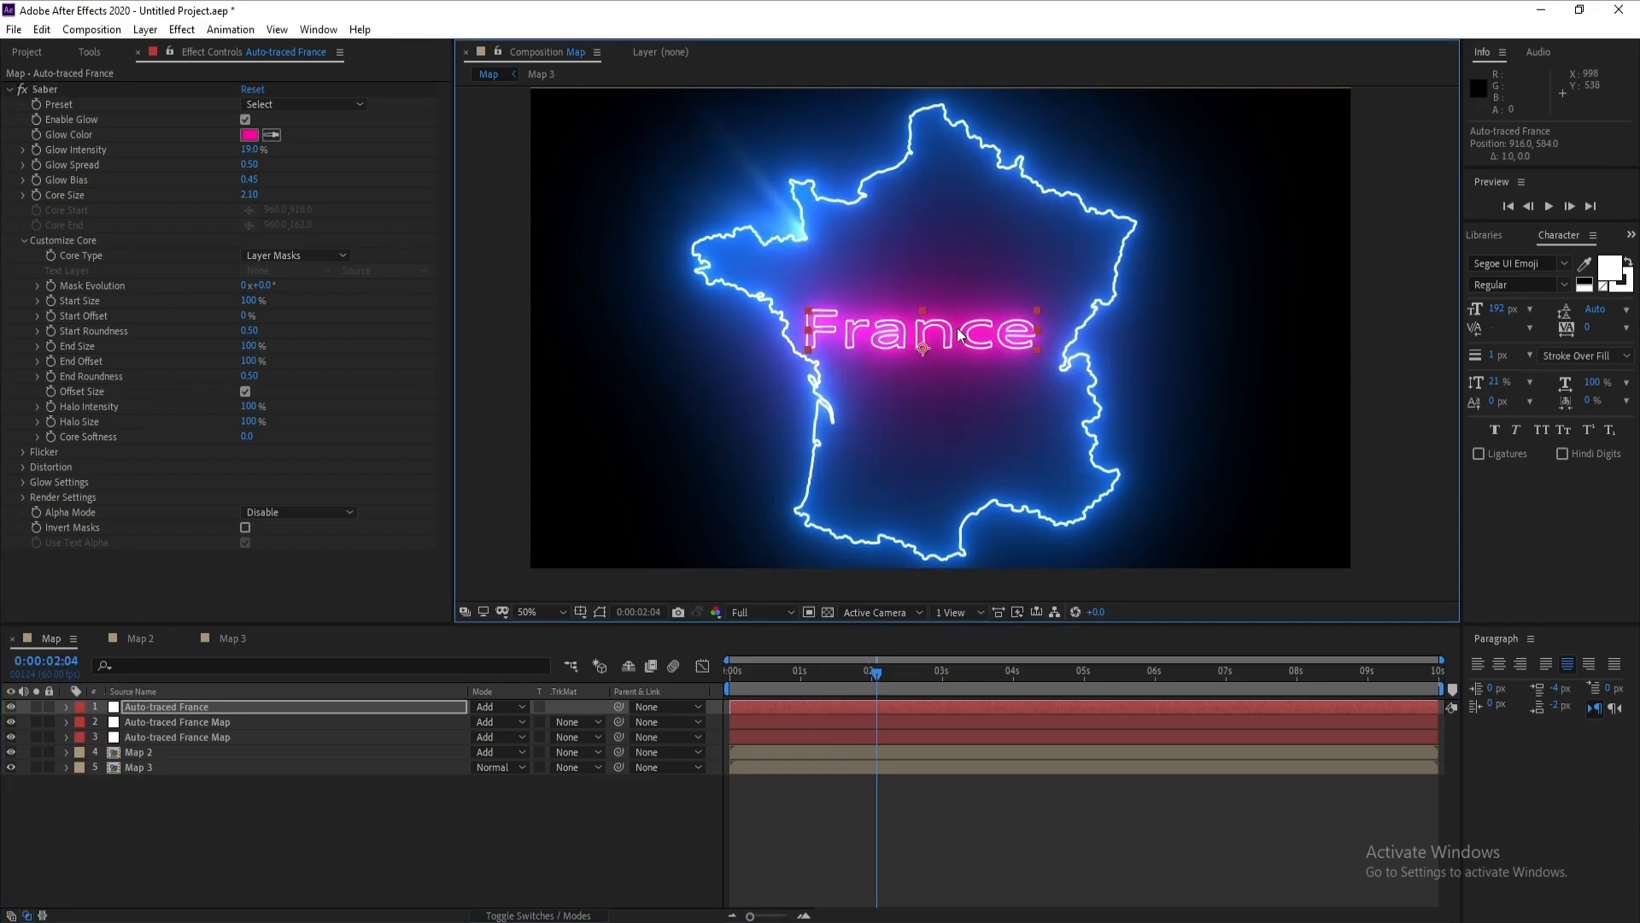
drag(959, 335, 963, 334)
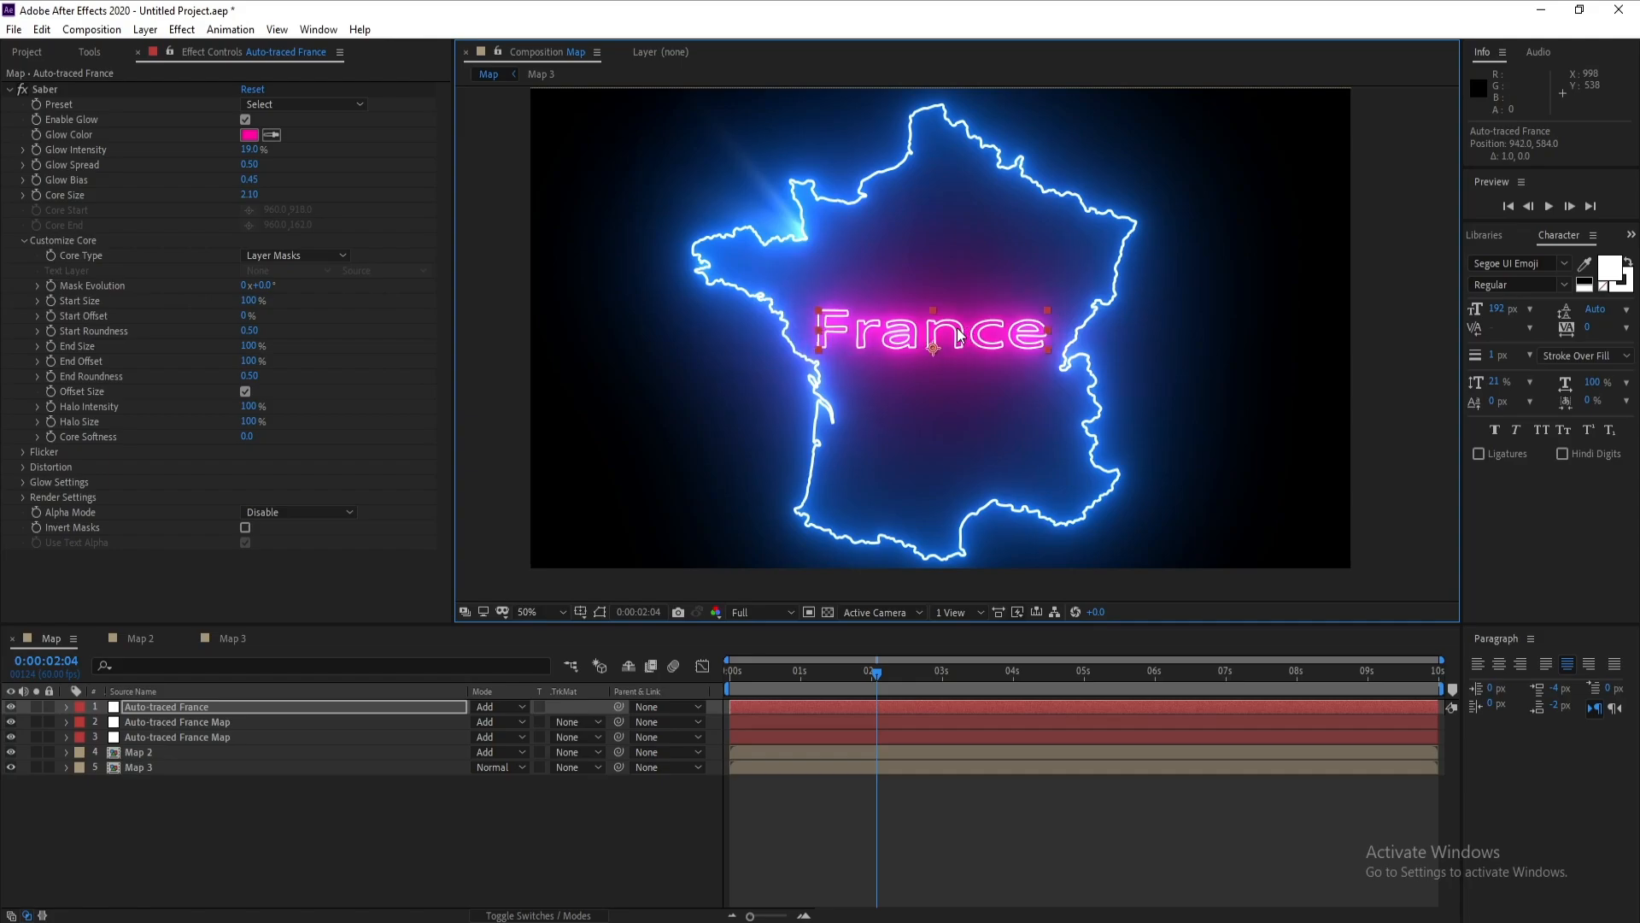
drag(798, 704, 909, 707)
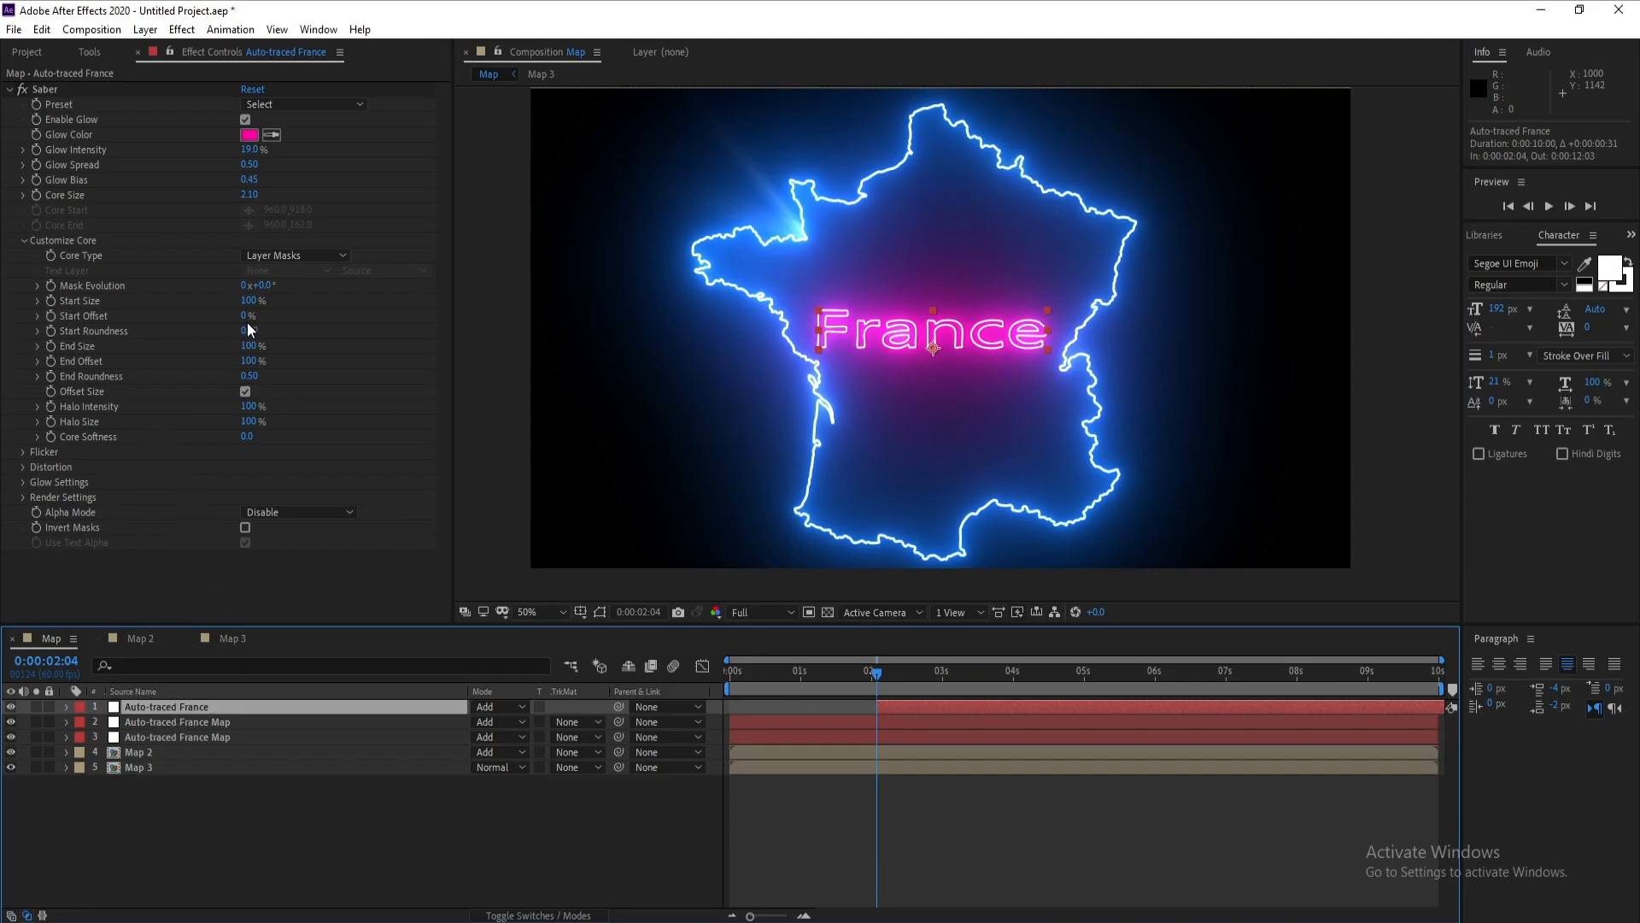
Step: Keyframe the France title's Saber Start Offset at 100% at 0:00:02:04 and at 0% at 0:00:03:35
drag(244, 316, 375, 329)
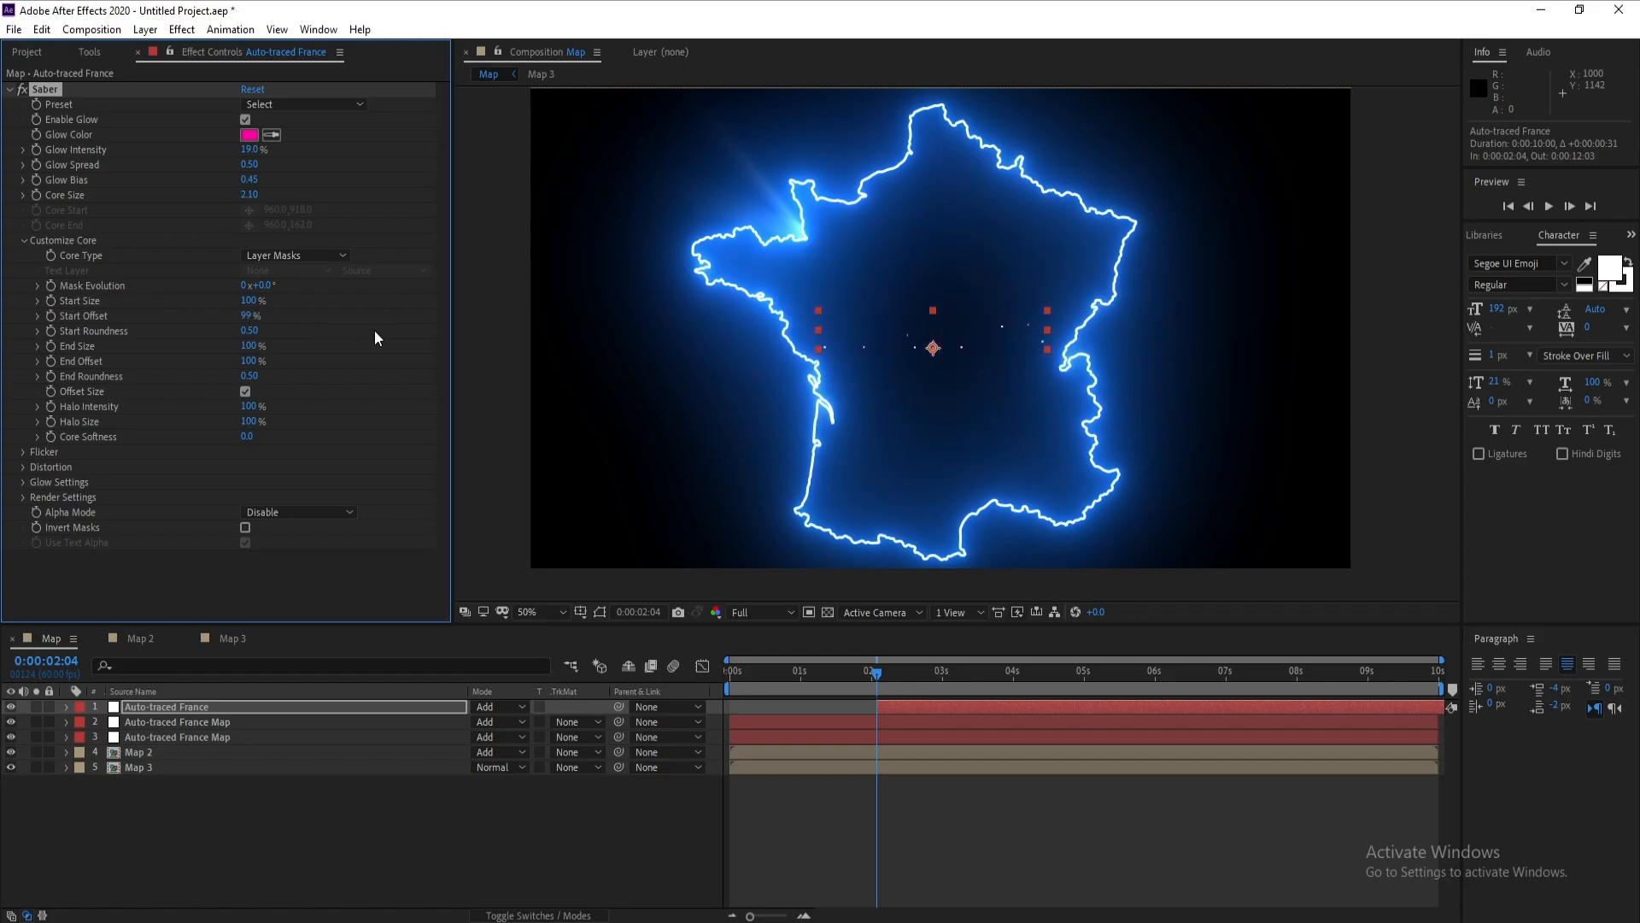
drag(258, 318, 287, 315)
click(734, 917)
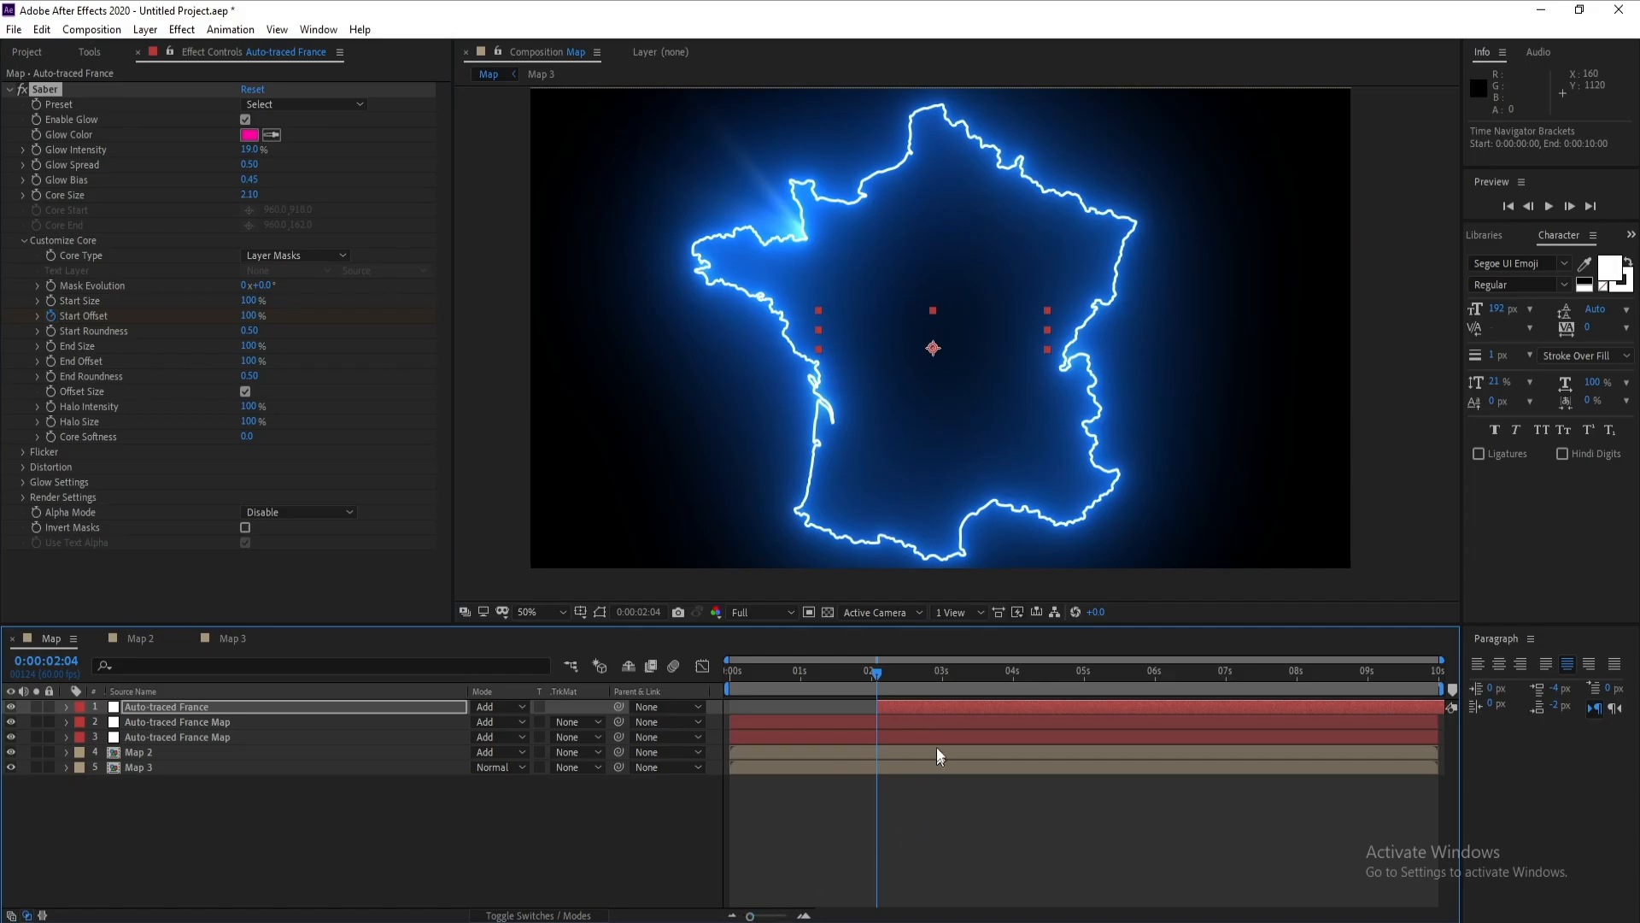
click(982, 668)
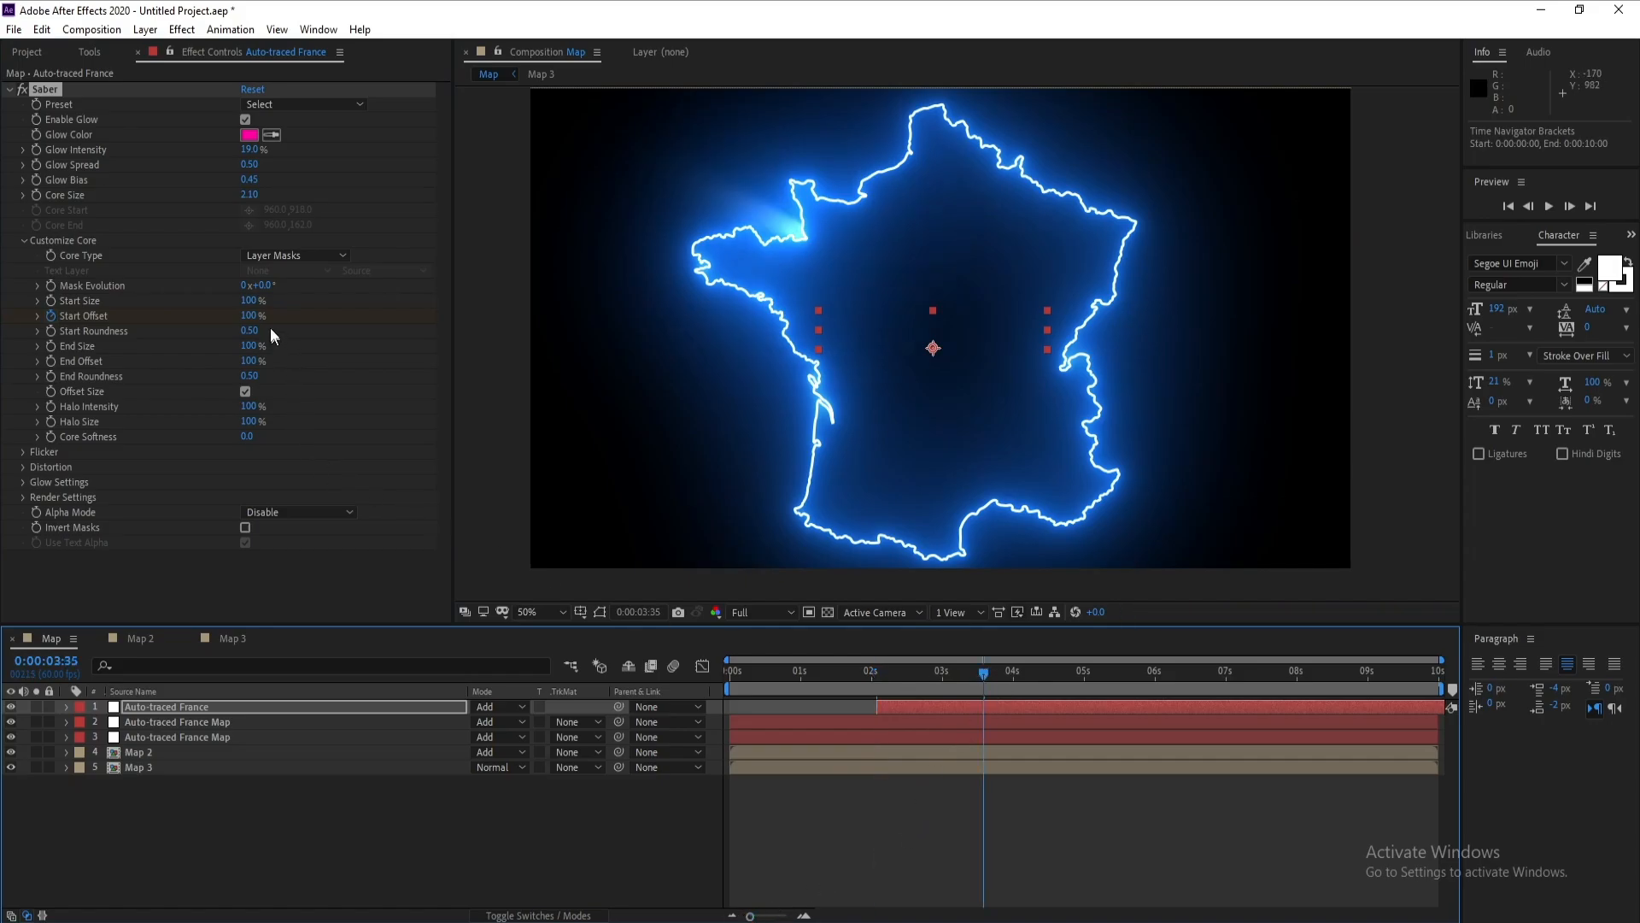
drag(252, 317, 4, 317)
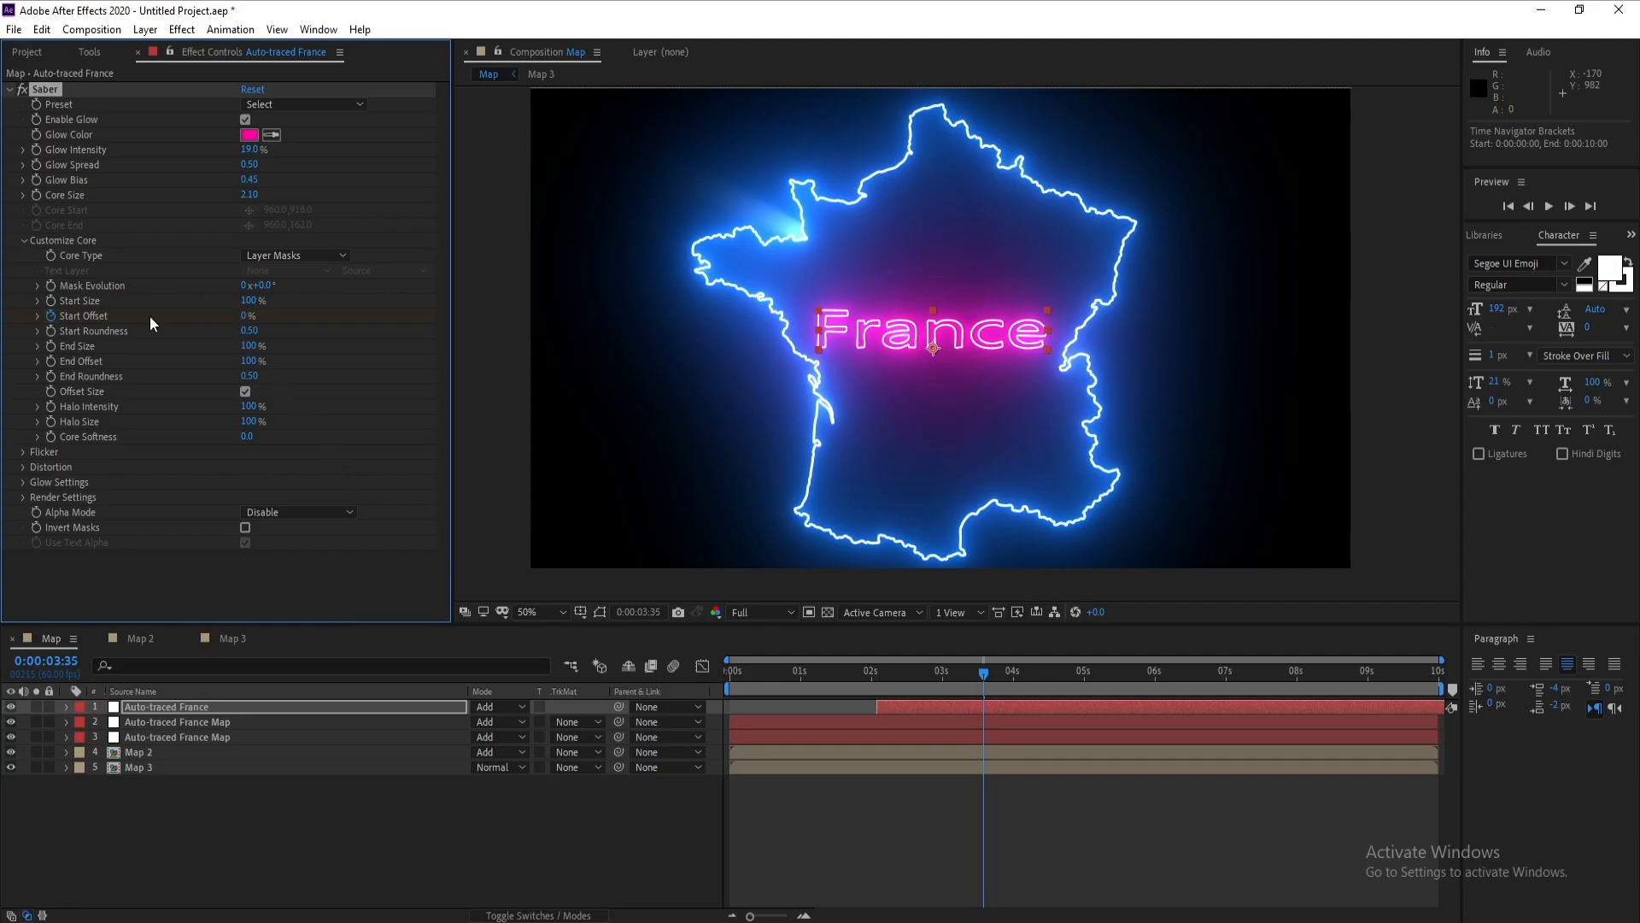
mouse_move(977, 670)
mouse_down()
mouse_move(746, 678)
mouse_move(926, 684)
mouse_move(997, 668)
mouse_up()
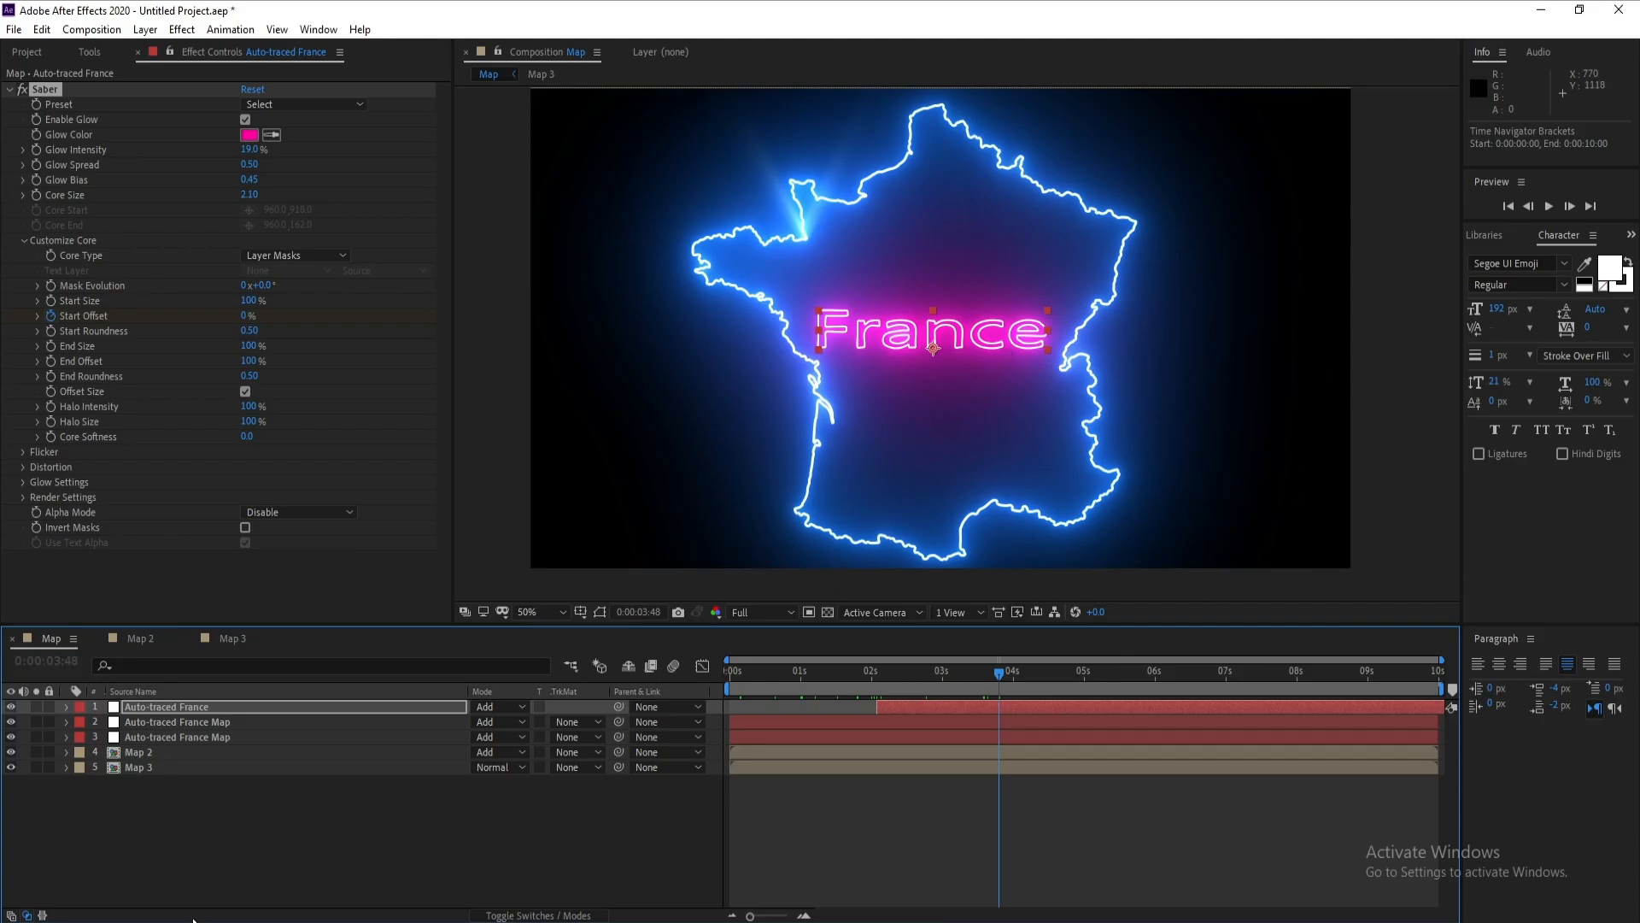
Step: Create a black 1920 x 1080 solid named BG beneath all layers, and set the Map 3 layer's blending mode to Add
click(245, 839)
click(146, 29)
mouse_move(271, 53)
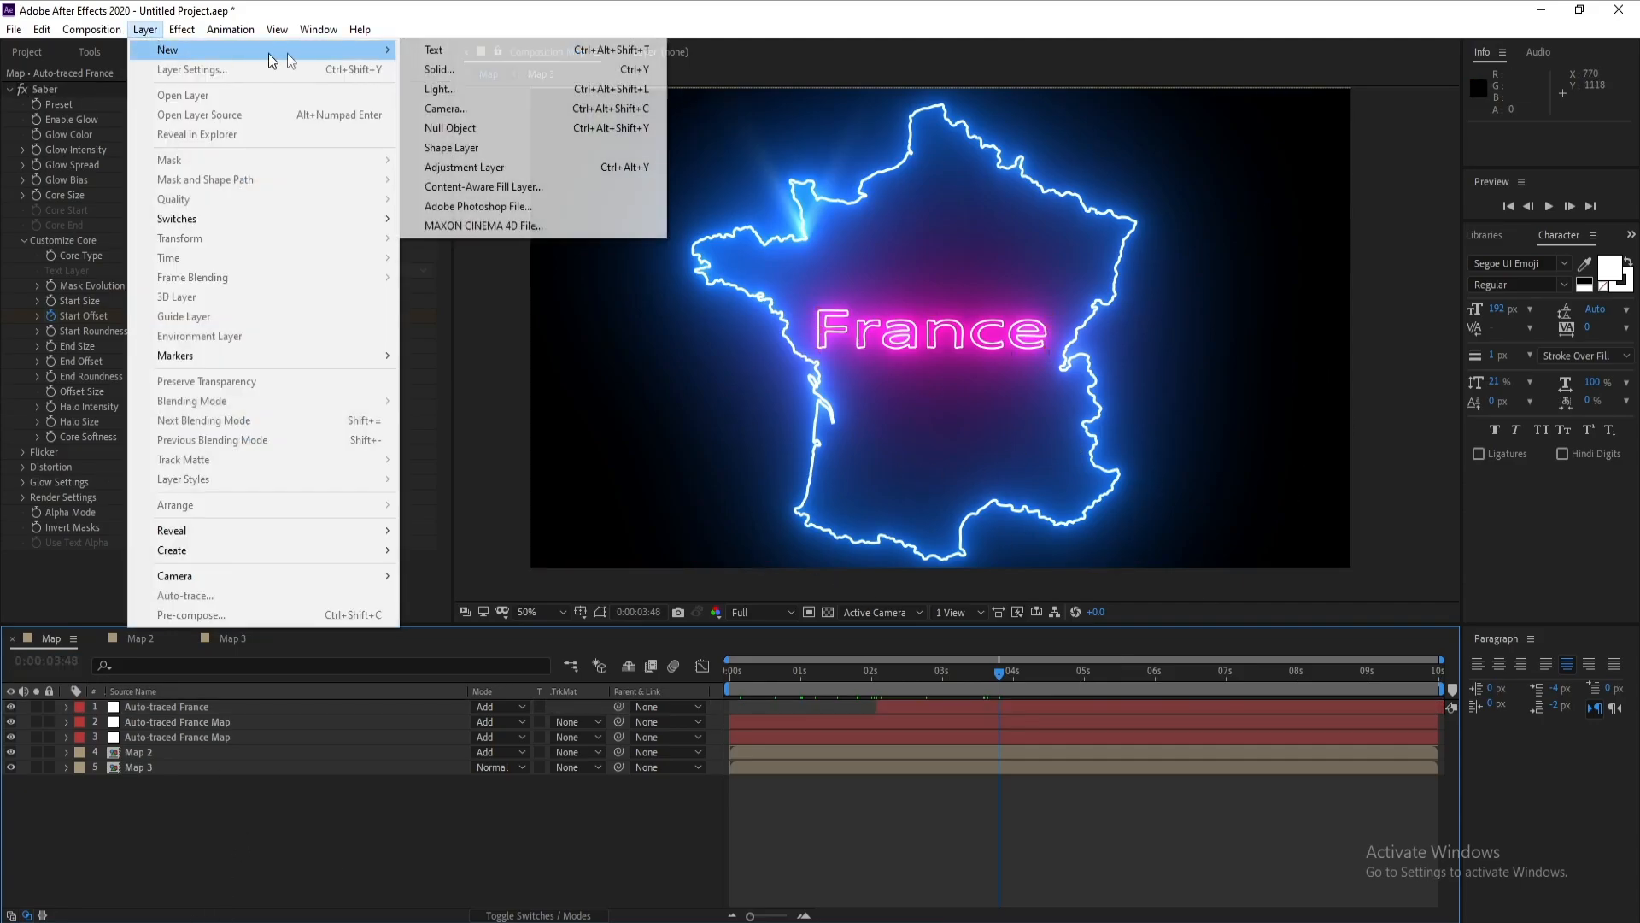
click(436, 72)
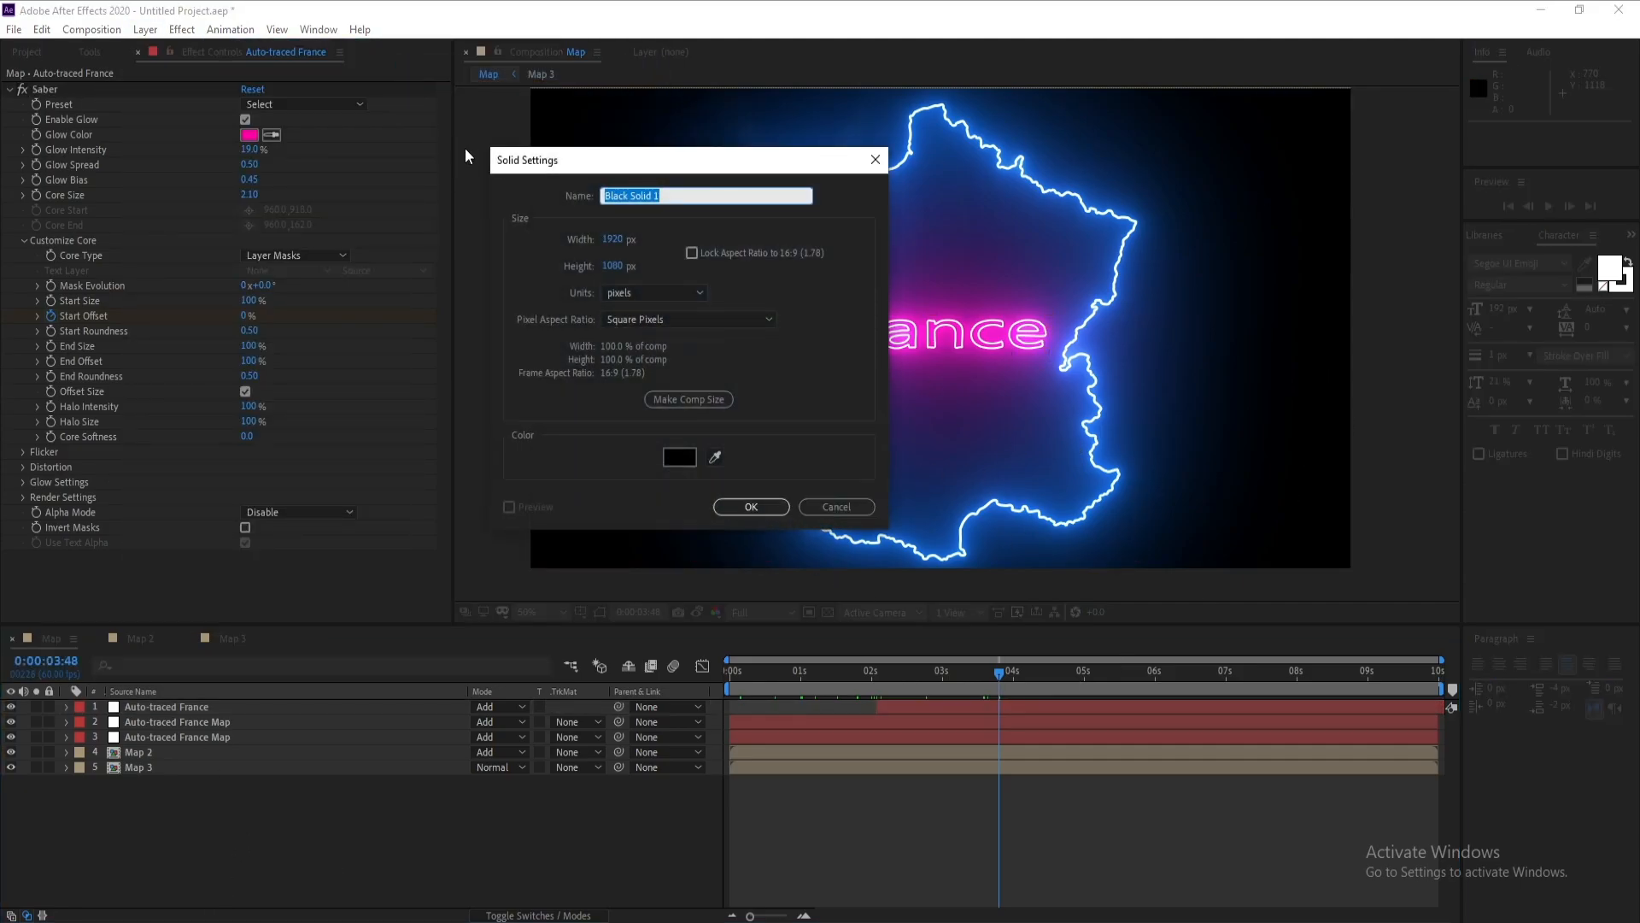
text(BG)
key(Return)
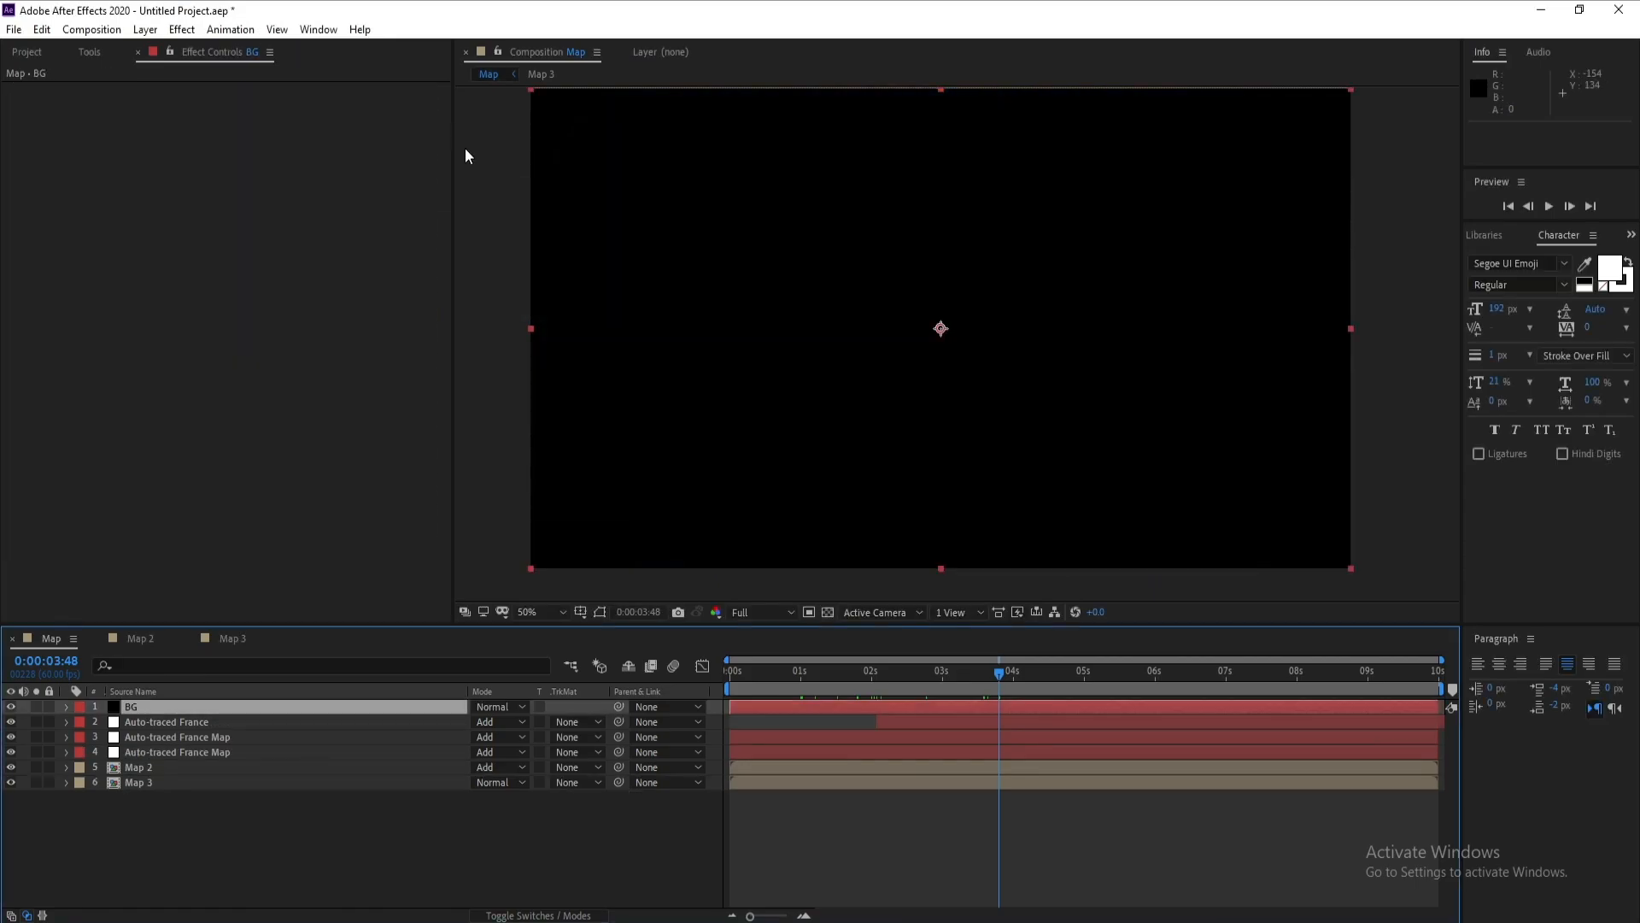
drag(156, 712, 177, 818)
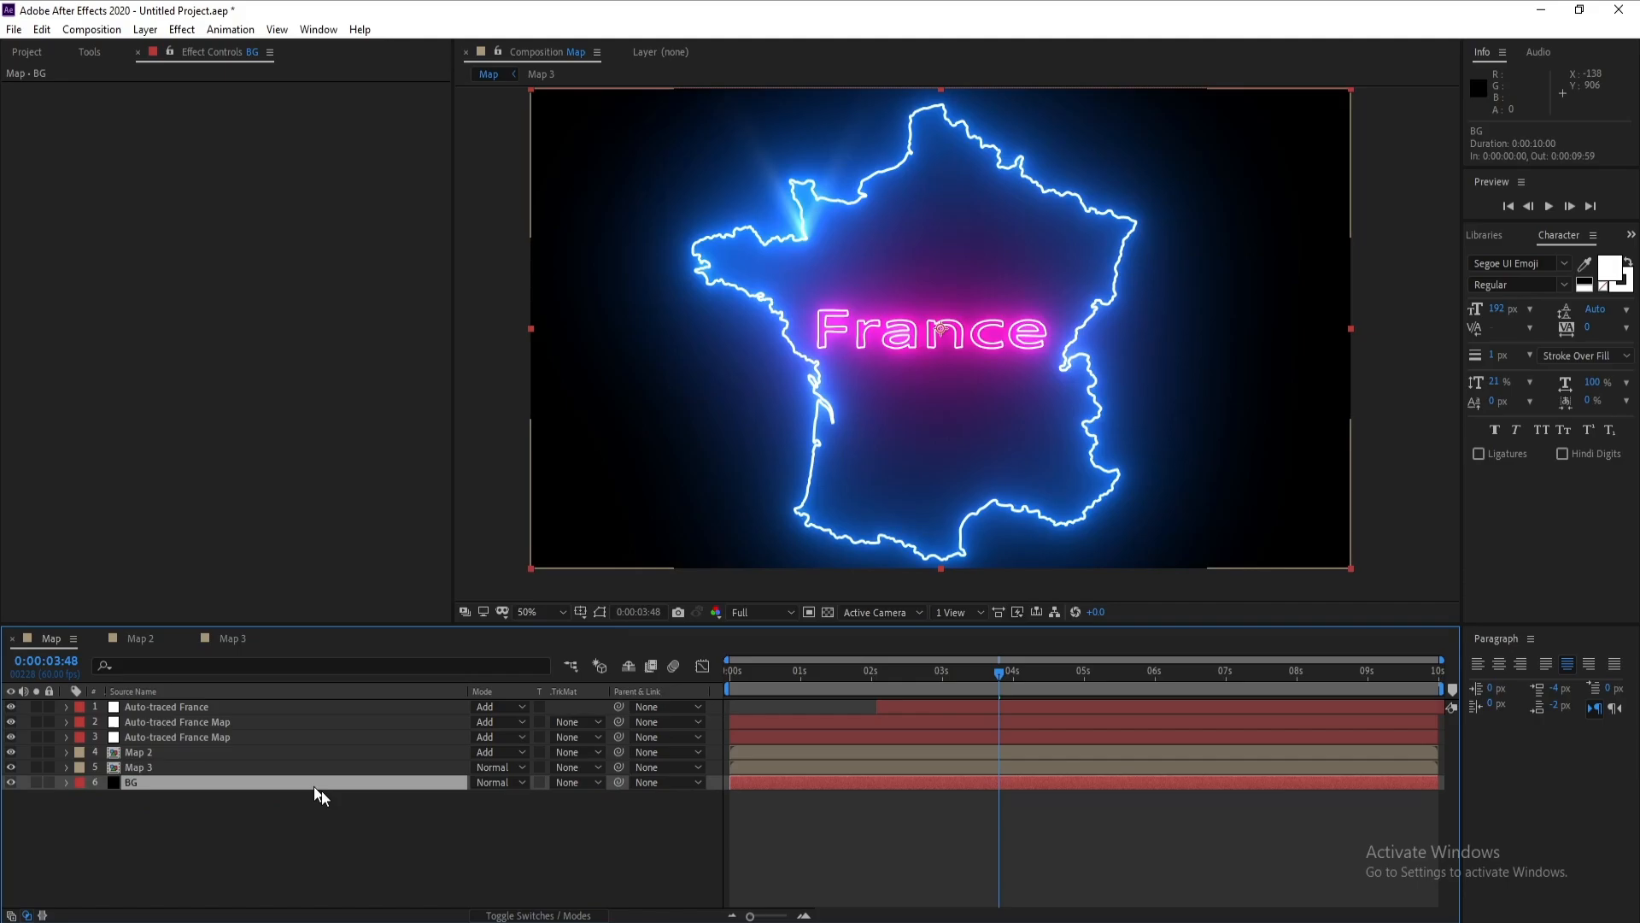
click(516, 780)
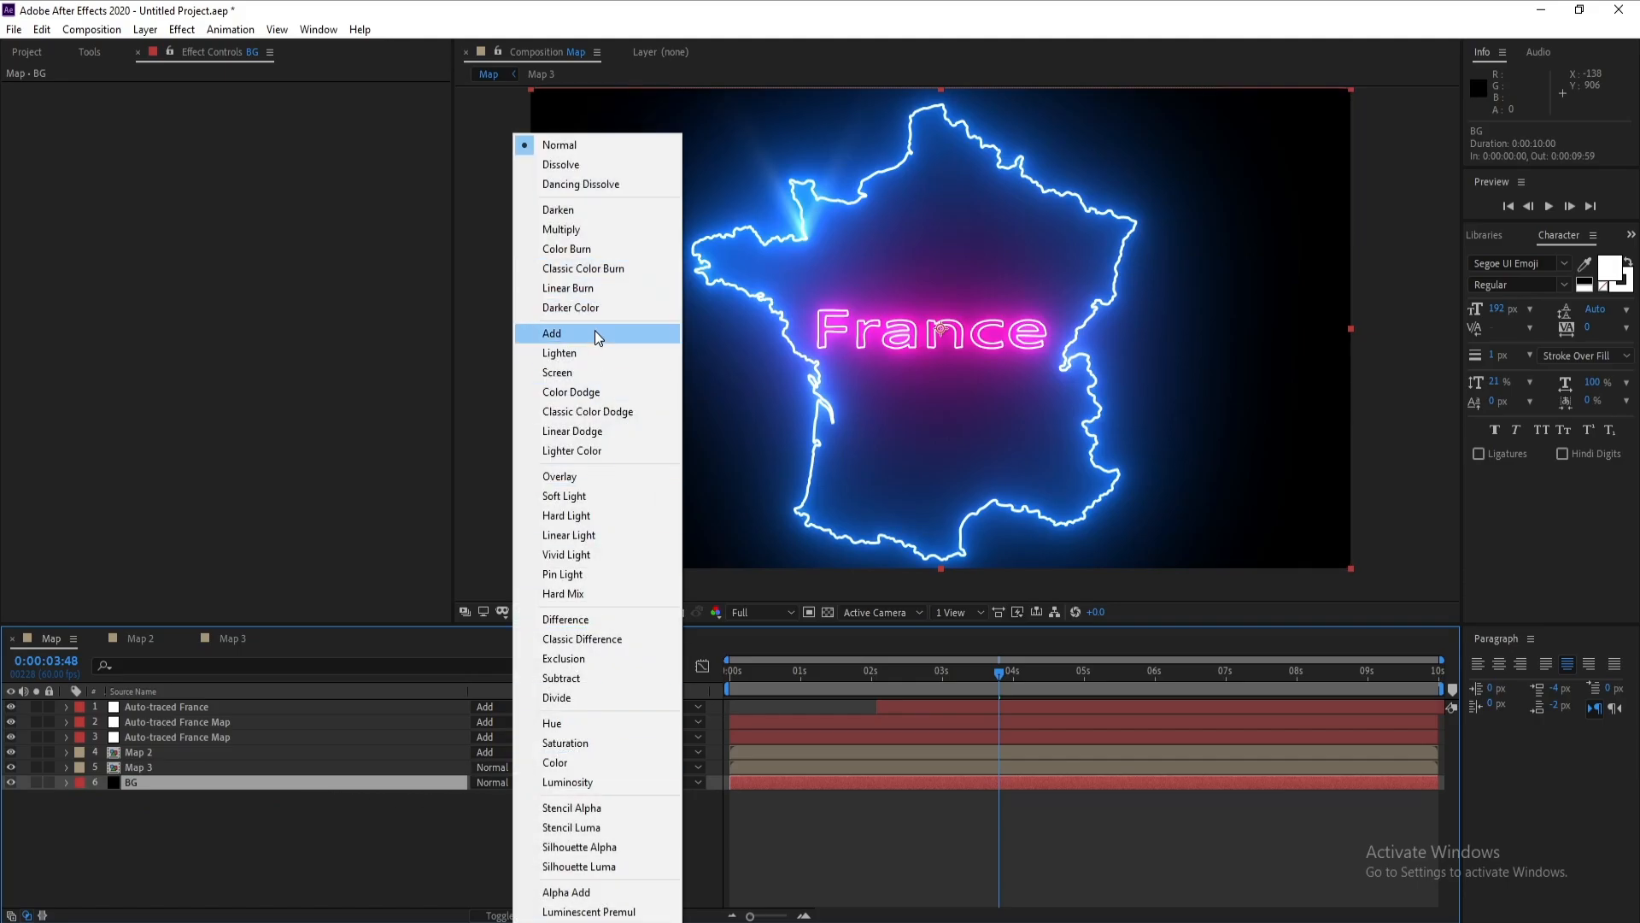
click(564, 333)
Step: Apply the Gradient Ramp effect to the BG layer
click(142, 784)
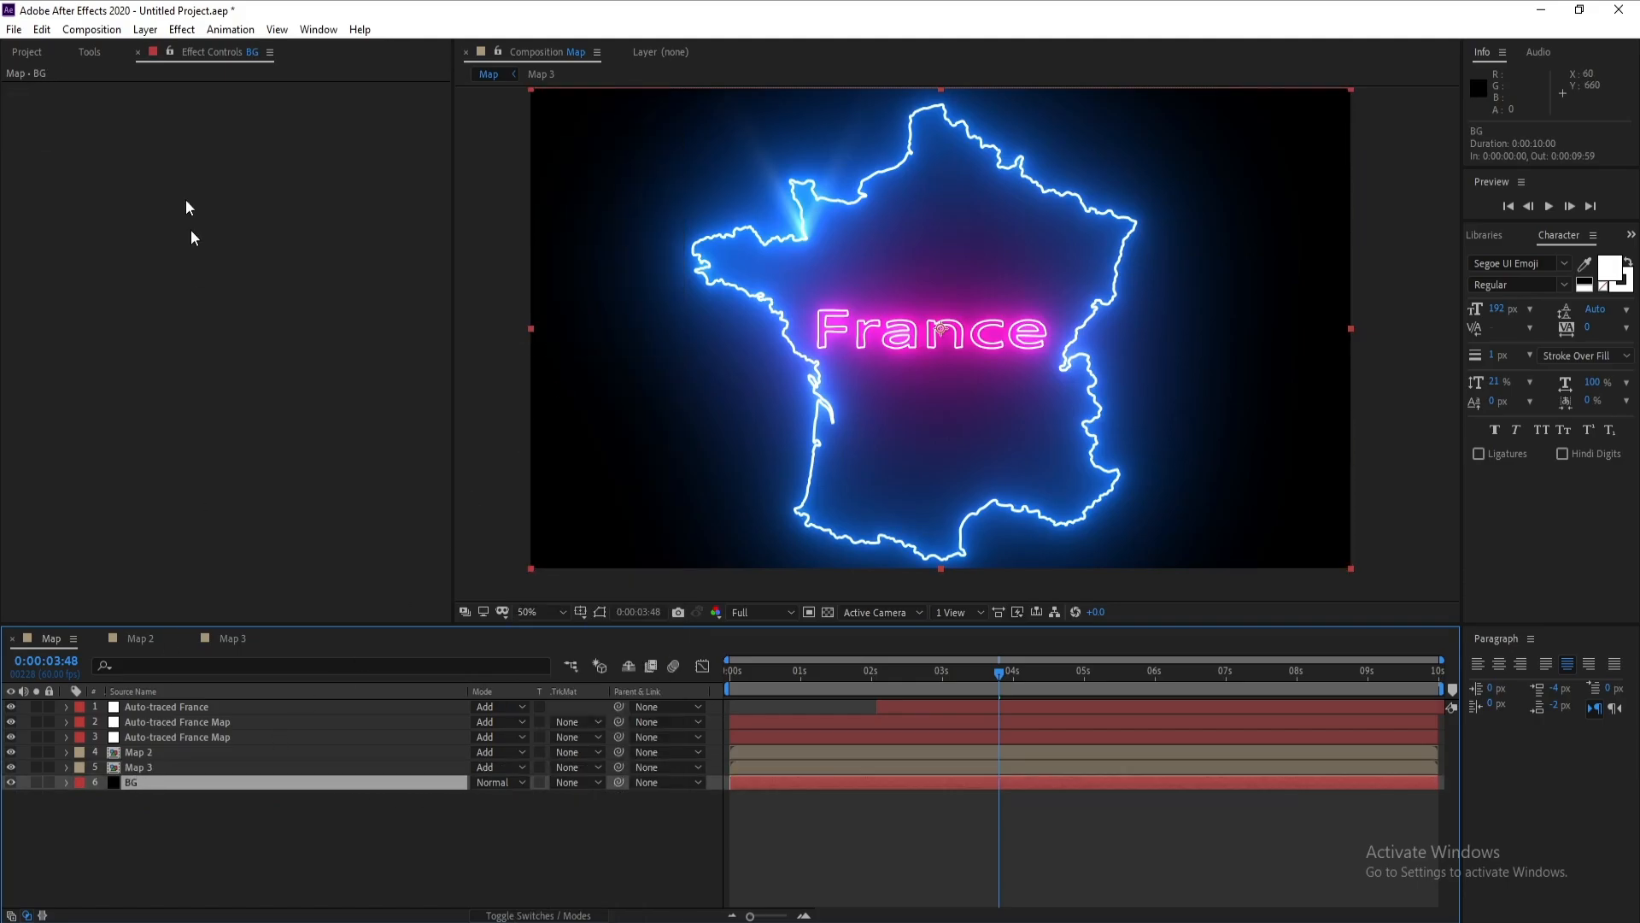
click(182, 31)
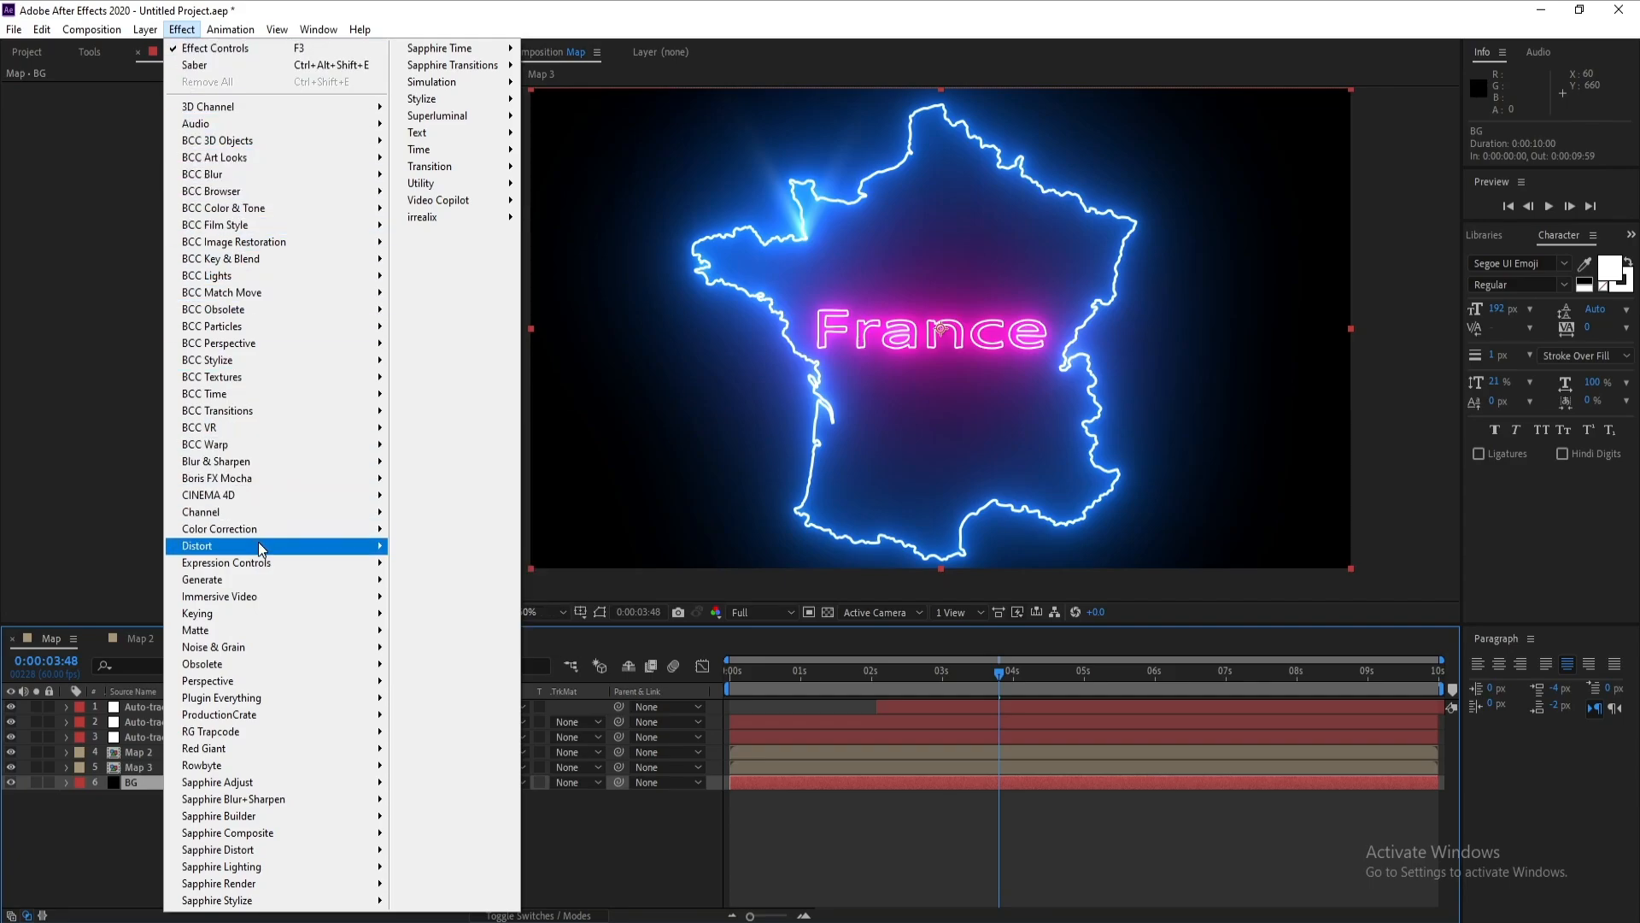
mouse_move(259, 578)
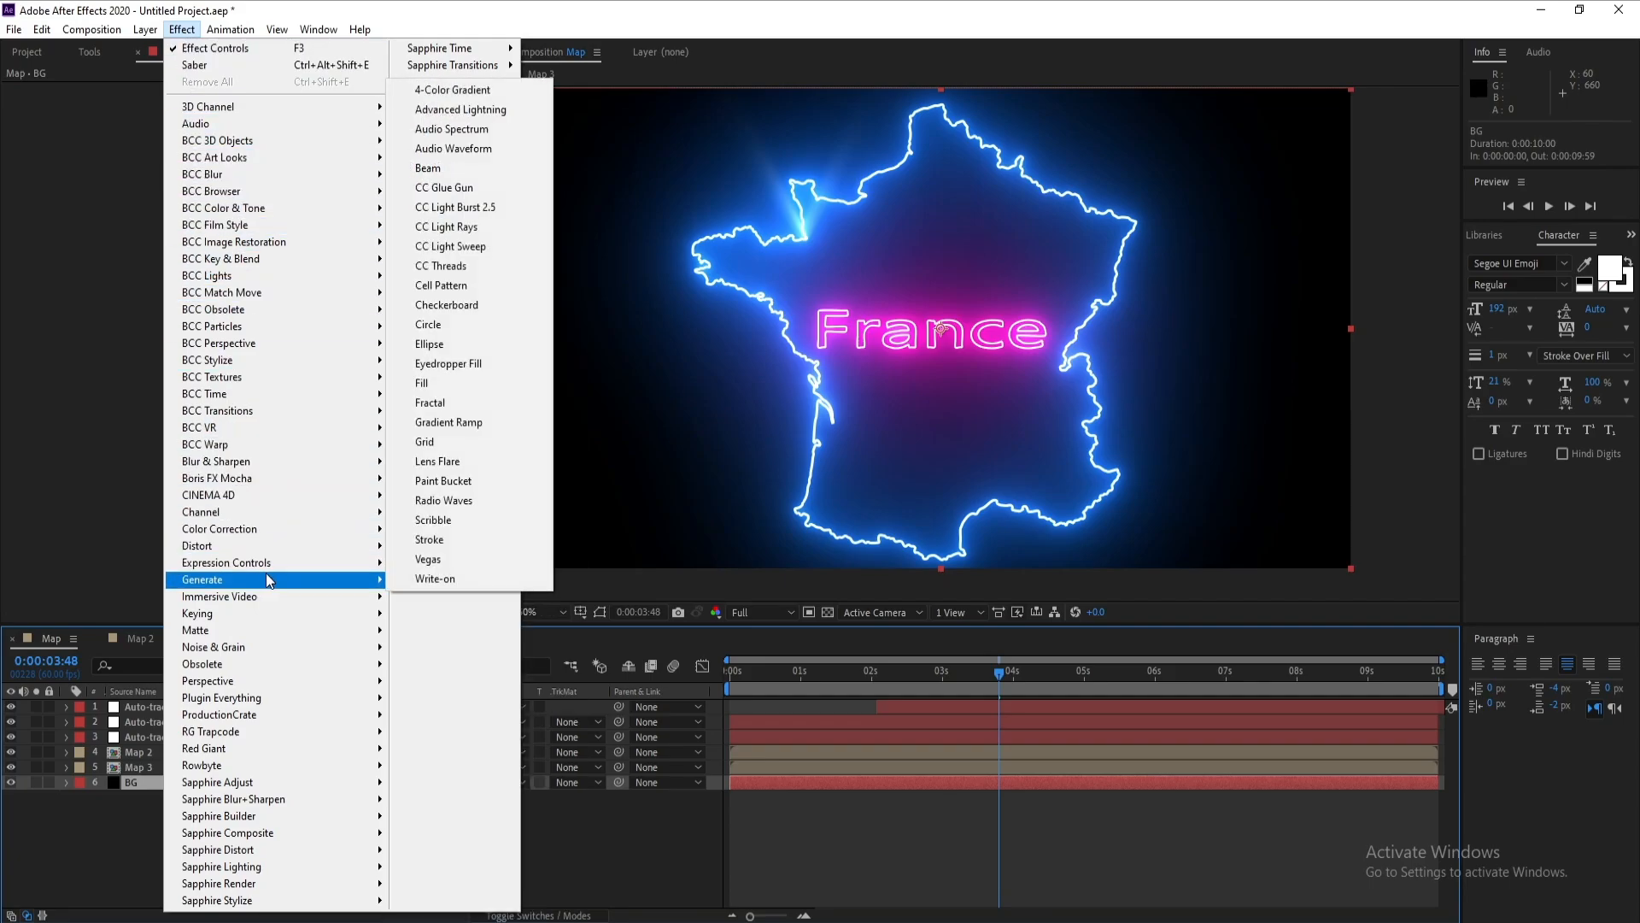
click(475, 424)
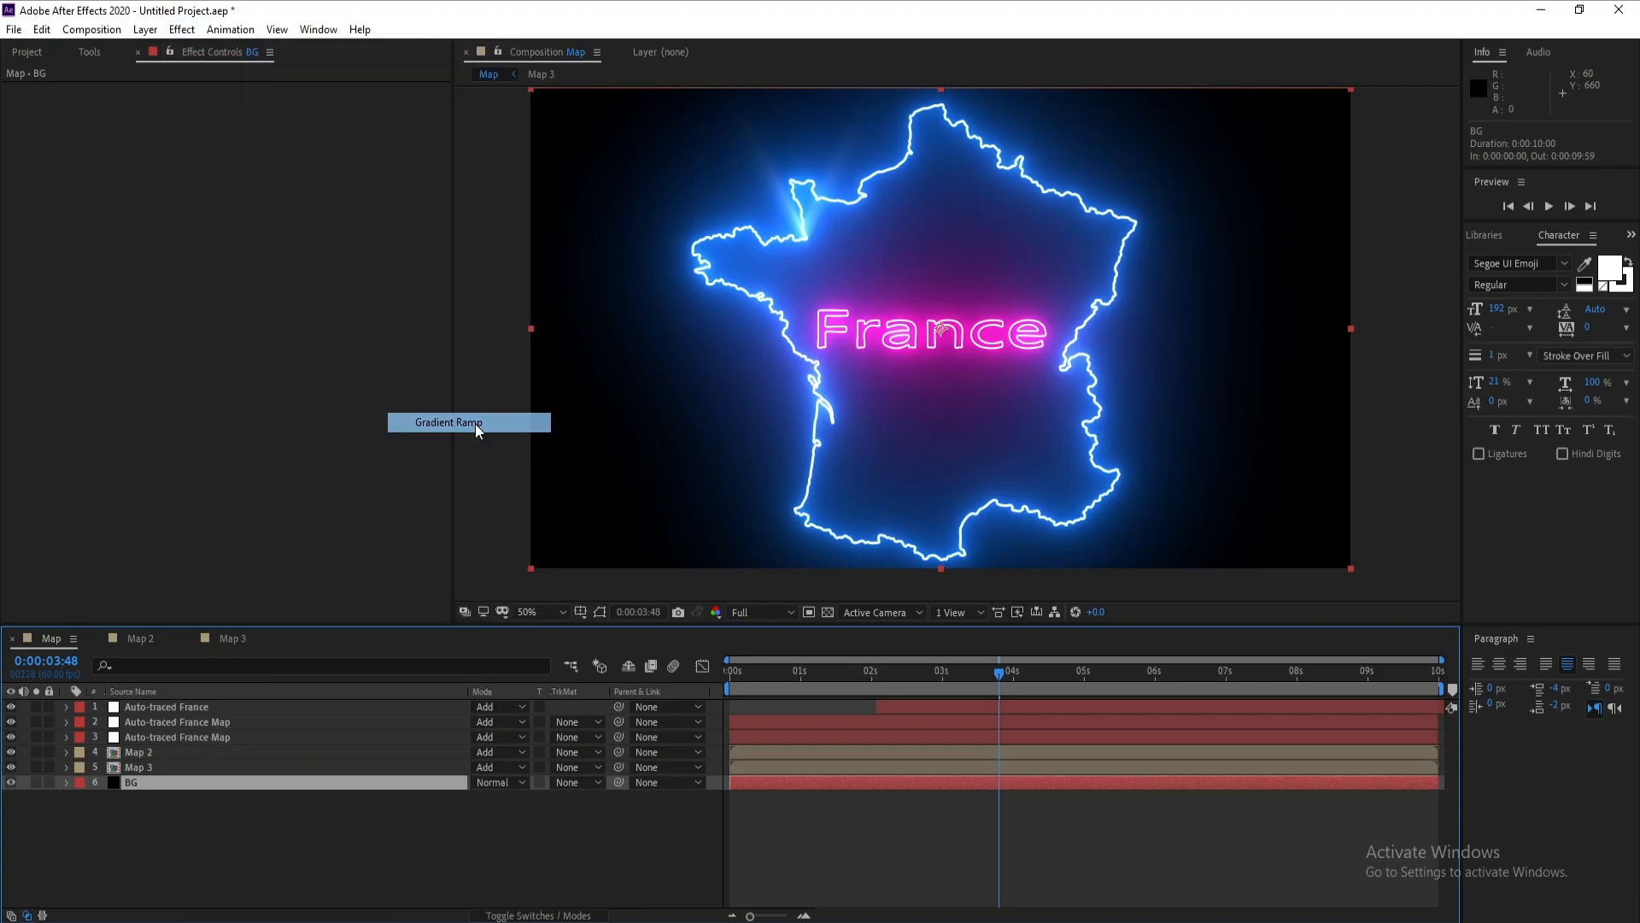
Step: Set the Gradient Ramp's end color to very dark blue and its start color to a near-black blue
click(249, 149)
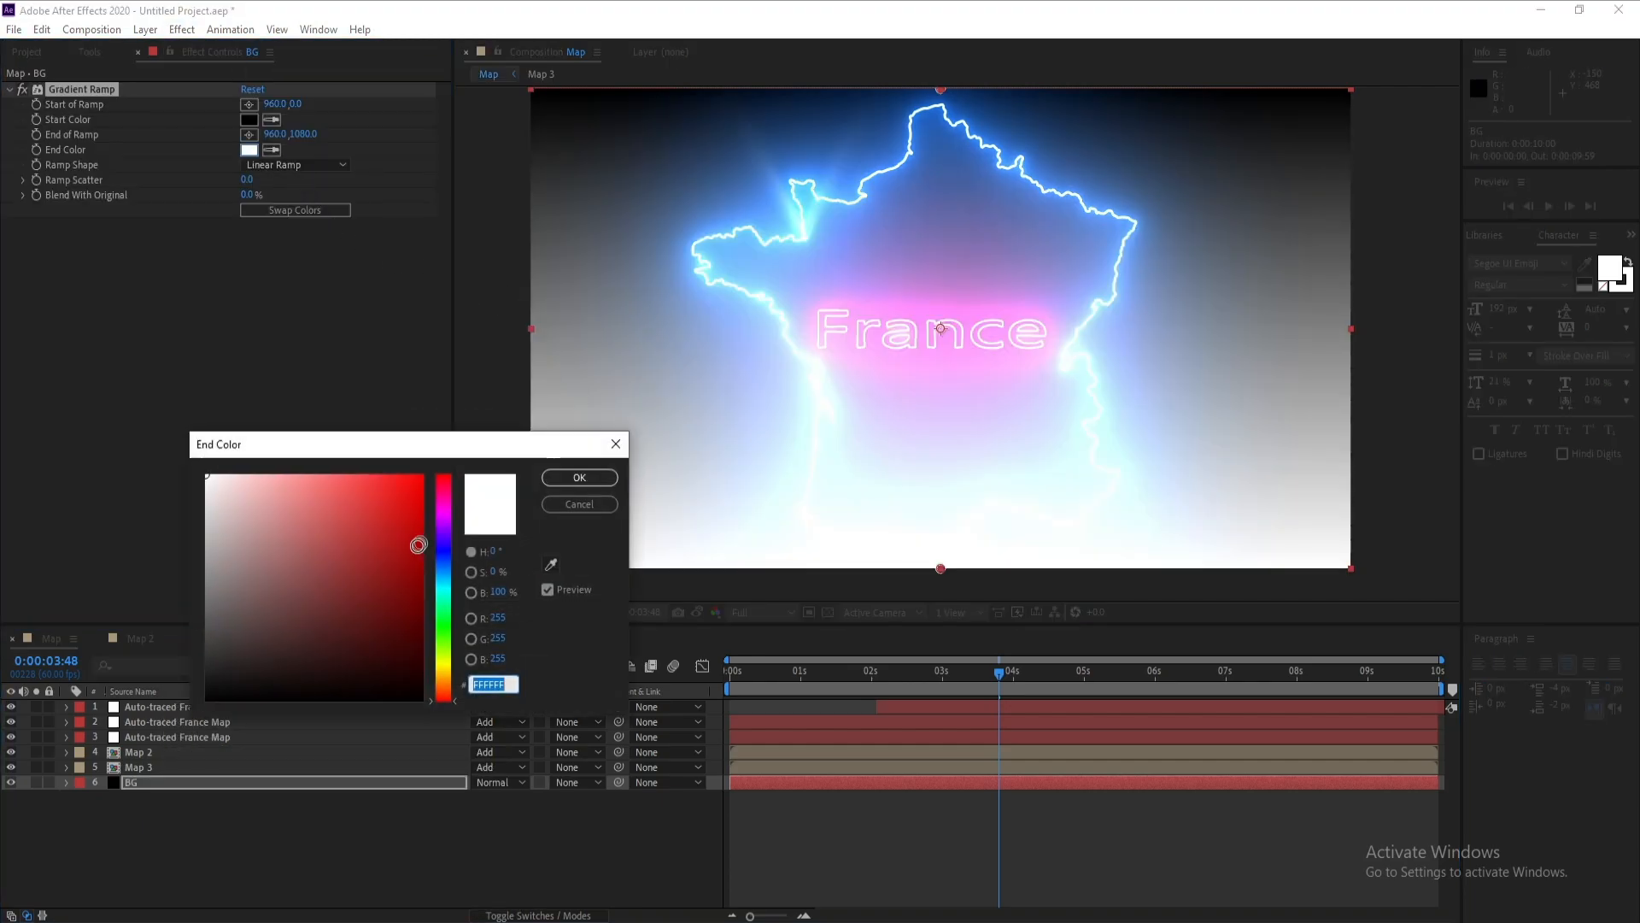
click(444, 547)
mouse_move(421, 617)
mouse_down()
mouse_move(423, 689)
mouse_move(450, 687)
mouse_move(448, 554)
mouse_up()
click(565, 481)
click(250, 121)
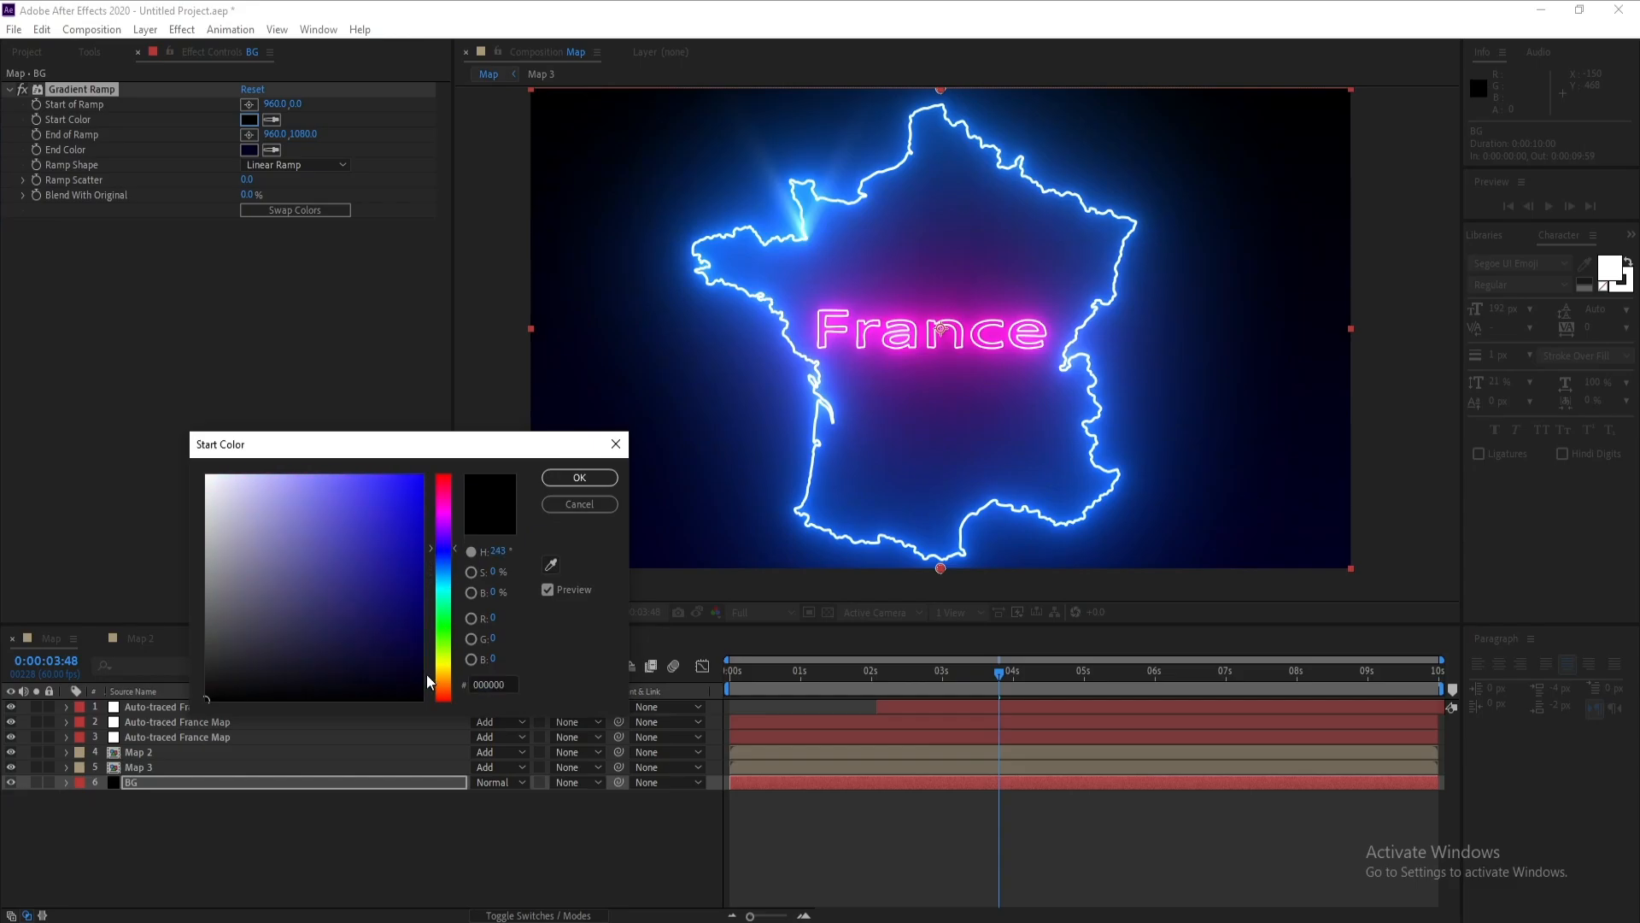
drag(415, 682, 429, 684)
click(580, 479)
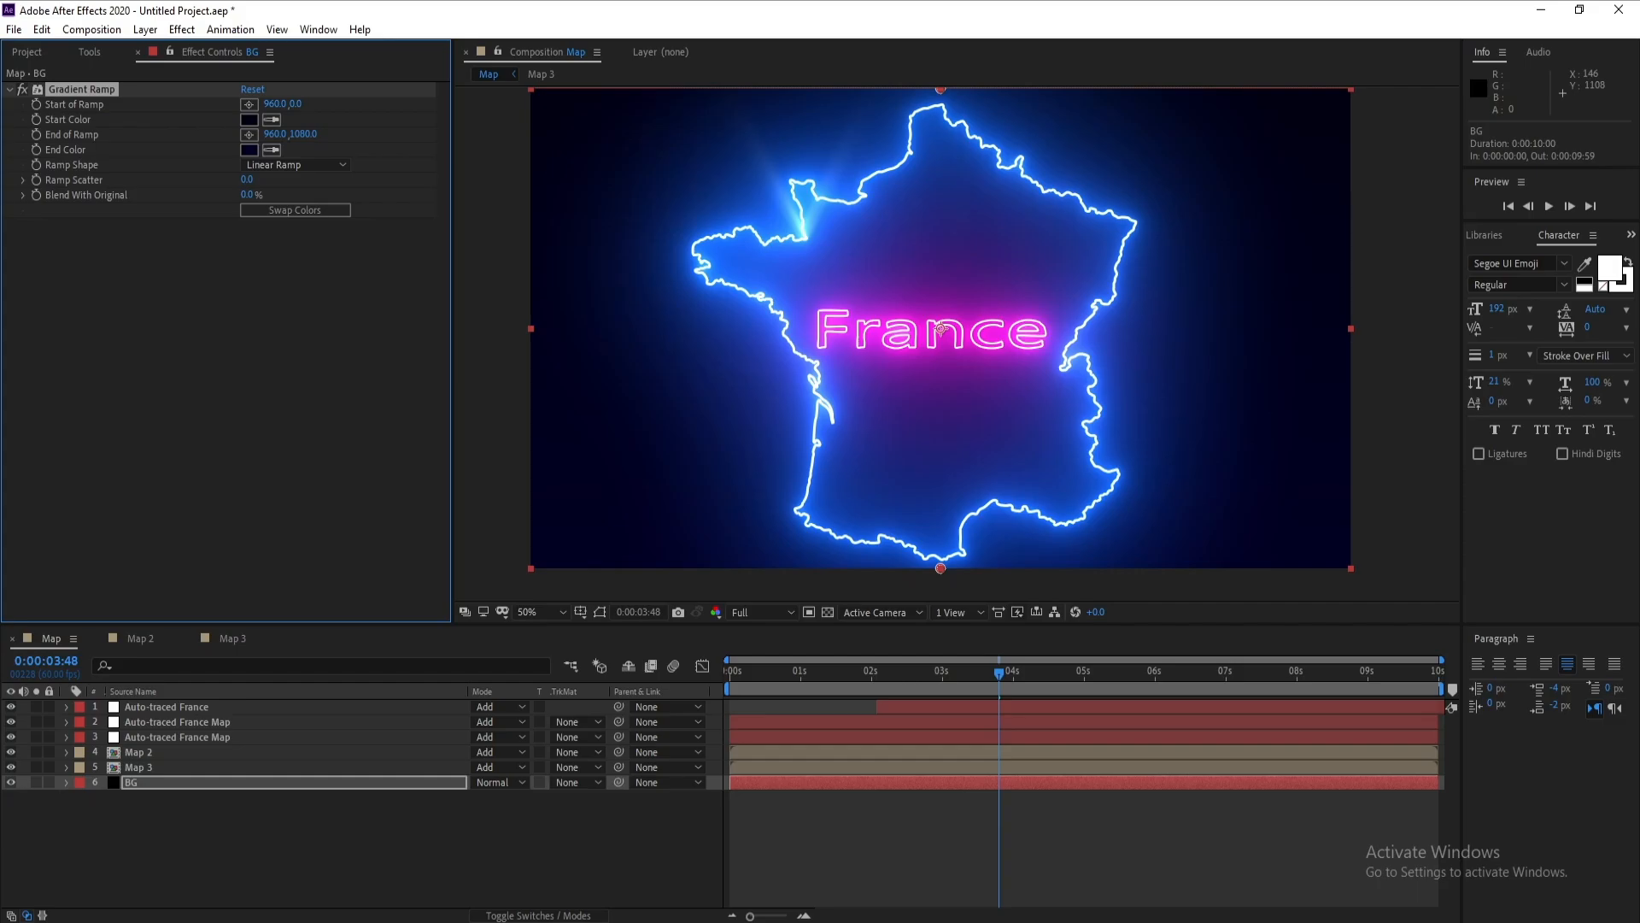
Step: Preview the finished animation from the first frame
click(730, 674)
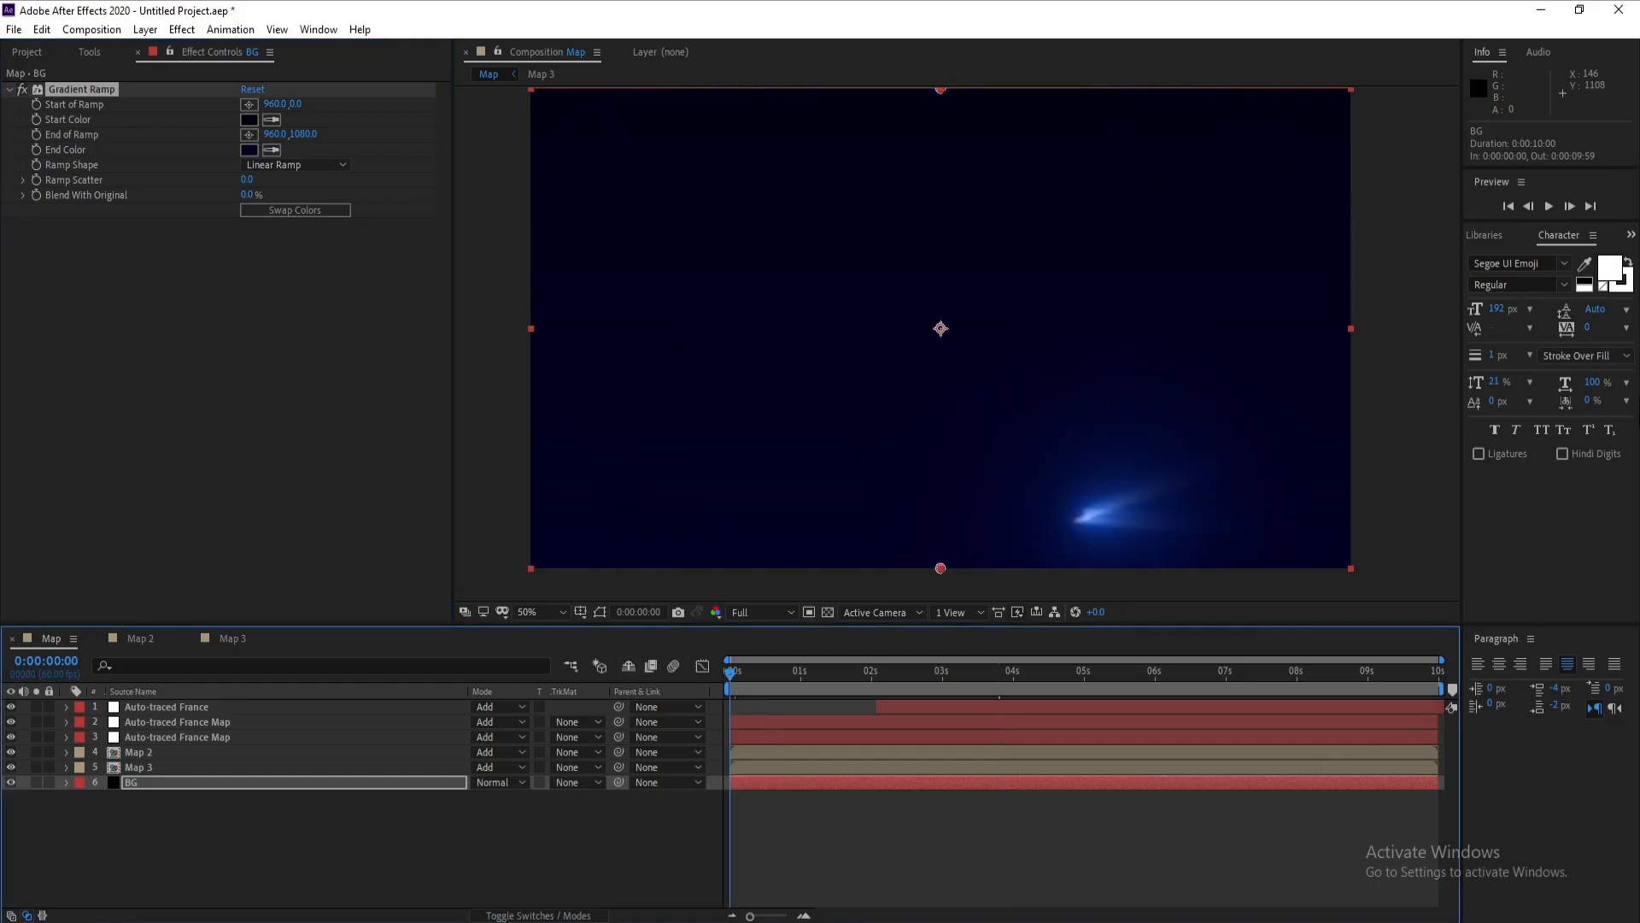
click(1548, 206)
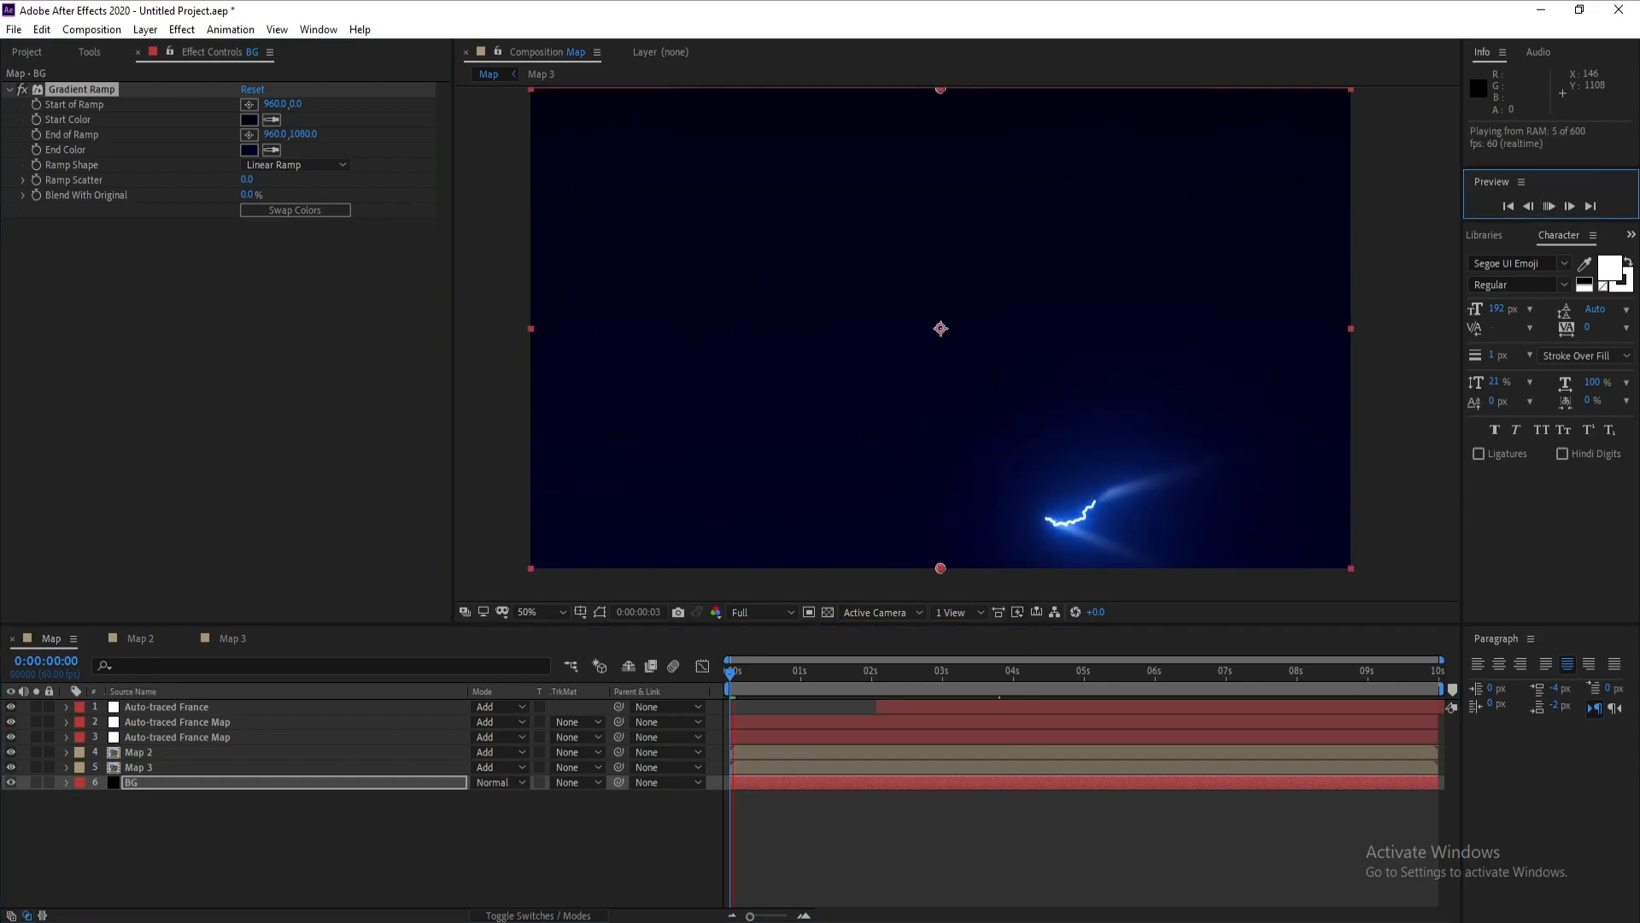